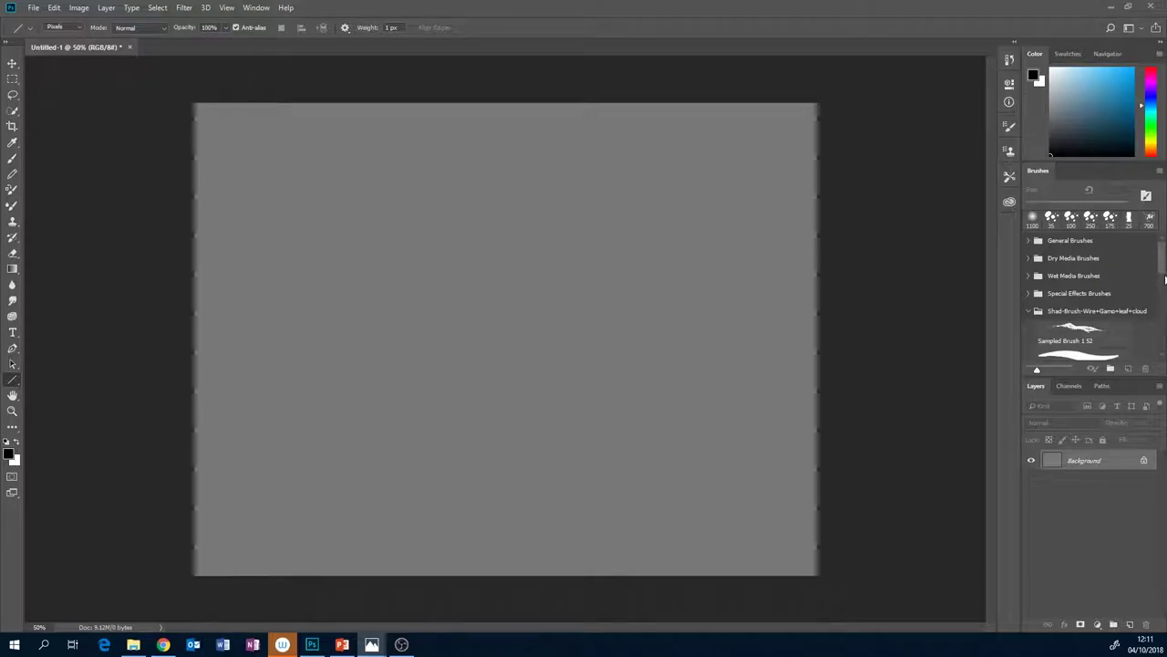
Choose the Sampled Brush 10 3 preset from the Shad-Brush-Wire+Gamo+leaf+cloud brush set.
scroll(1164, 278, "down", 3)
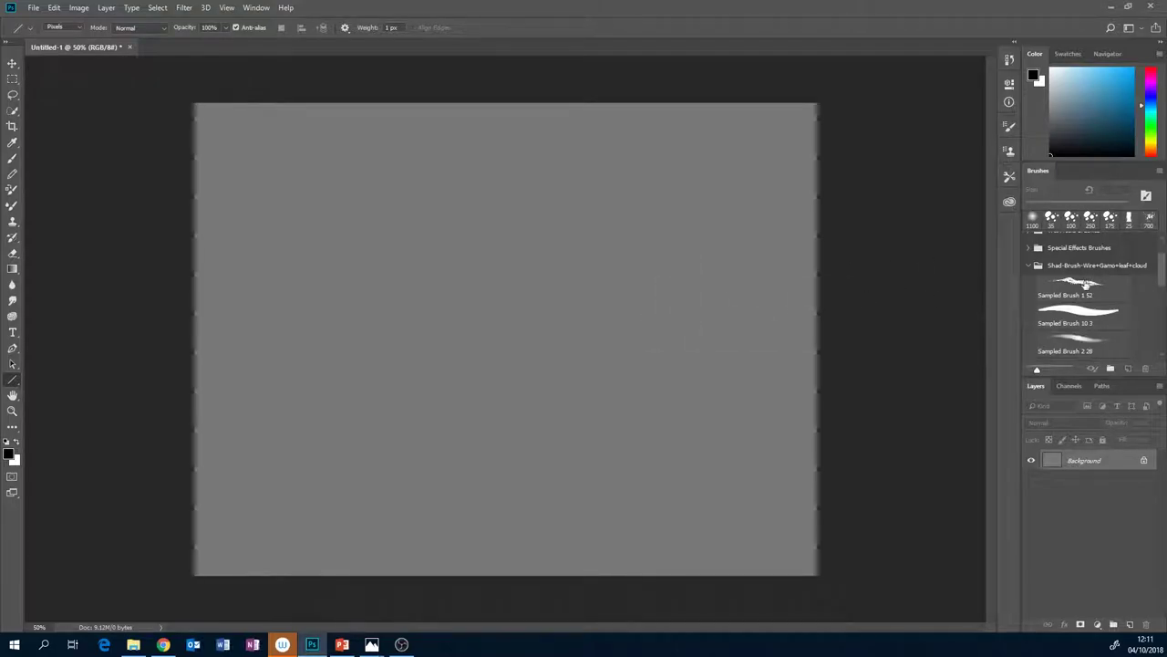
mouse_move(1164, 278)
left_mouse_down()
mouse_move(1163, 290)
mouse_move(1163, 278)
left_mouse_up()
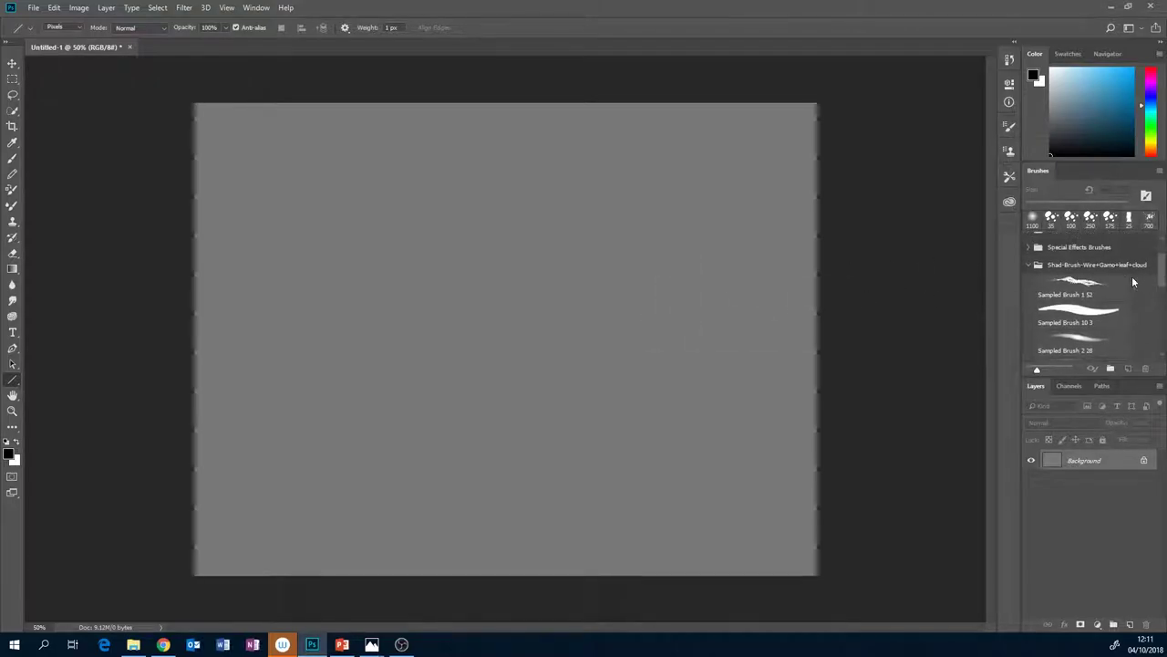
left_click(1088, 316)
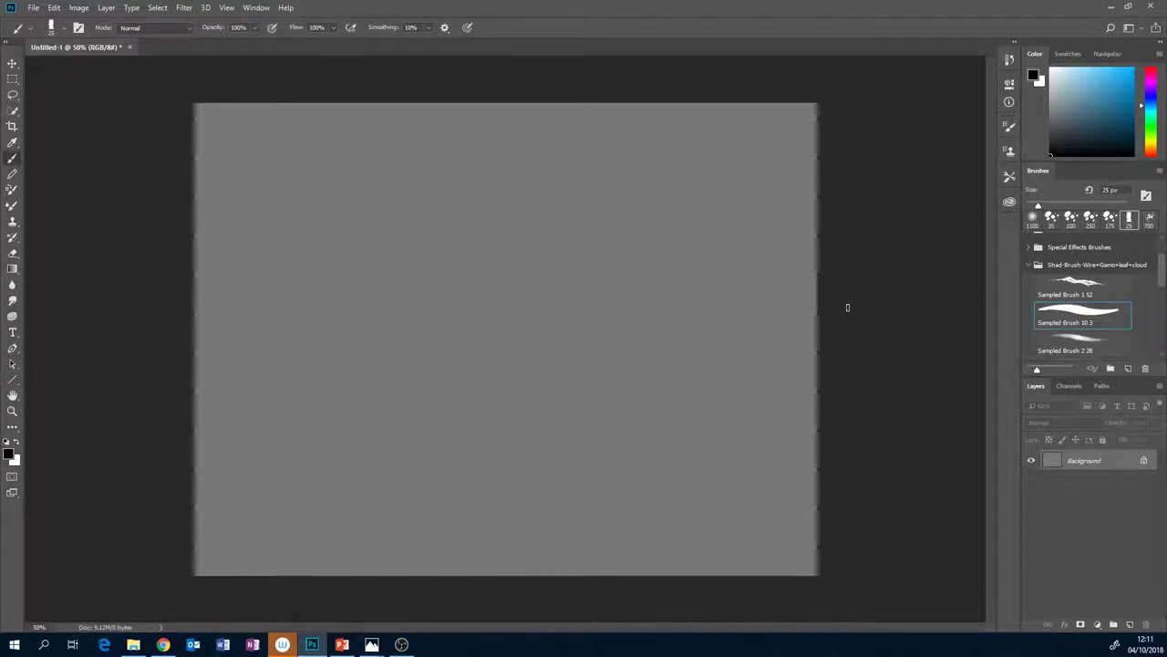
Enlarge the brush tip to 400 px.
key("bracketright")
key("bracketright")
key("bracketright")
key("bracketright")
key("bracketright")
key("bracketright")
key("bracketright")
key("bracketright")
key("bracketright")
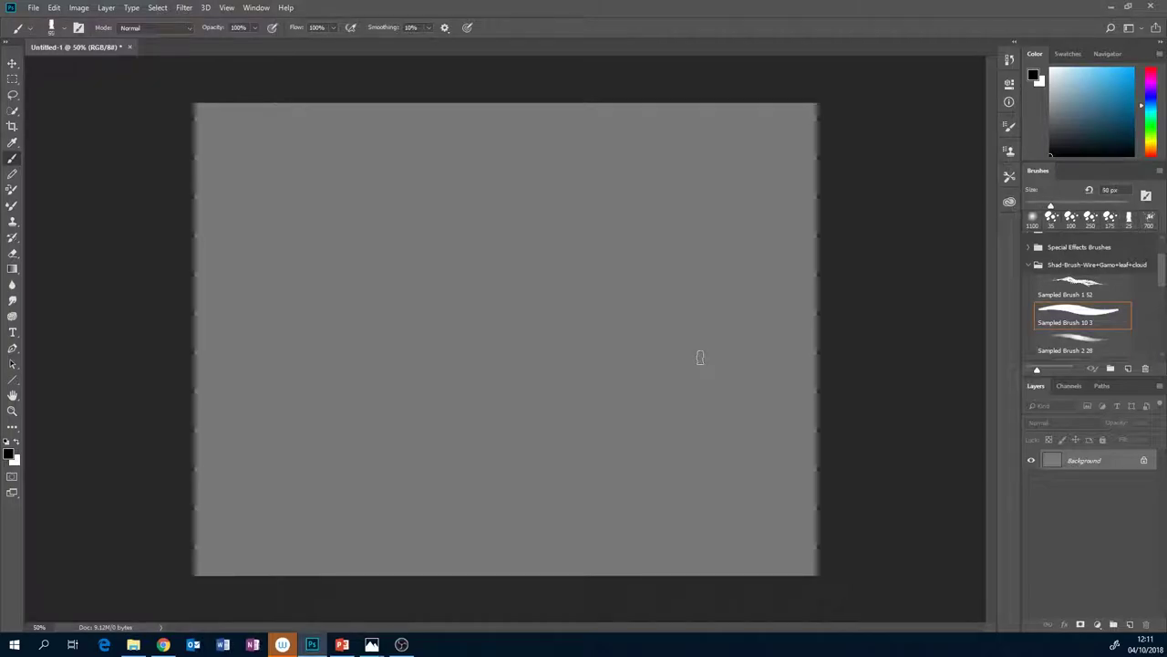
key("bracketright")
key("bracketright")
key("bracketright")
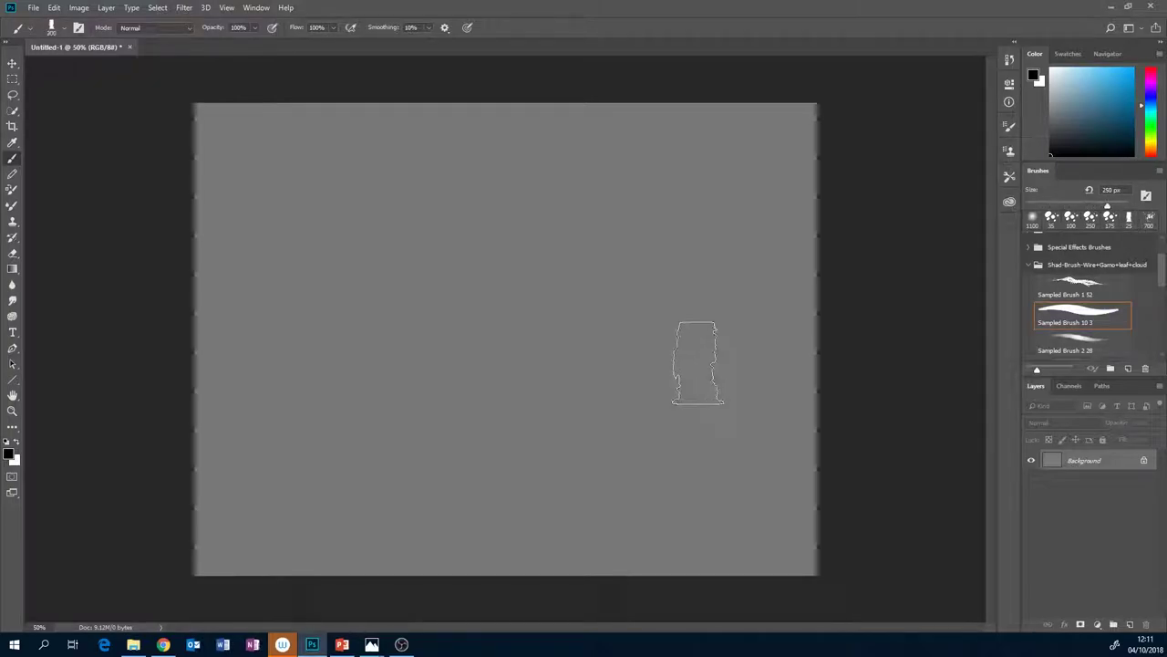
key("bracketleft")
key("bracketright")
key("bracketright")
key("bracketright")
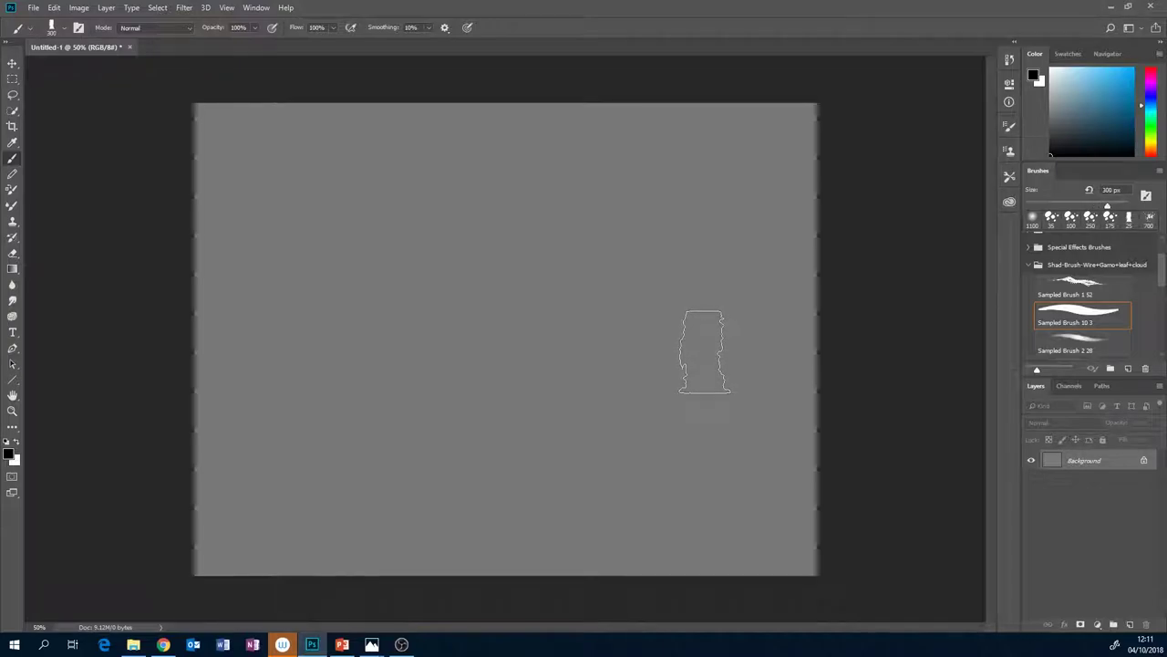
key("bracketleft")
key("bracketleft")
key("bracketright")
key("bracketright")
key("bracketright")
key("bracketleft")
key("bracketright")
key("bracketright")
key("bracketleft")
key("bracketleft")
key("bracketleft")
key("bracketright")
key("bracketright")
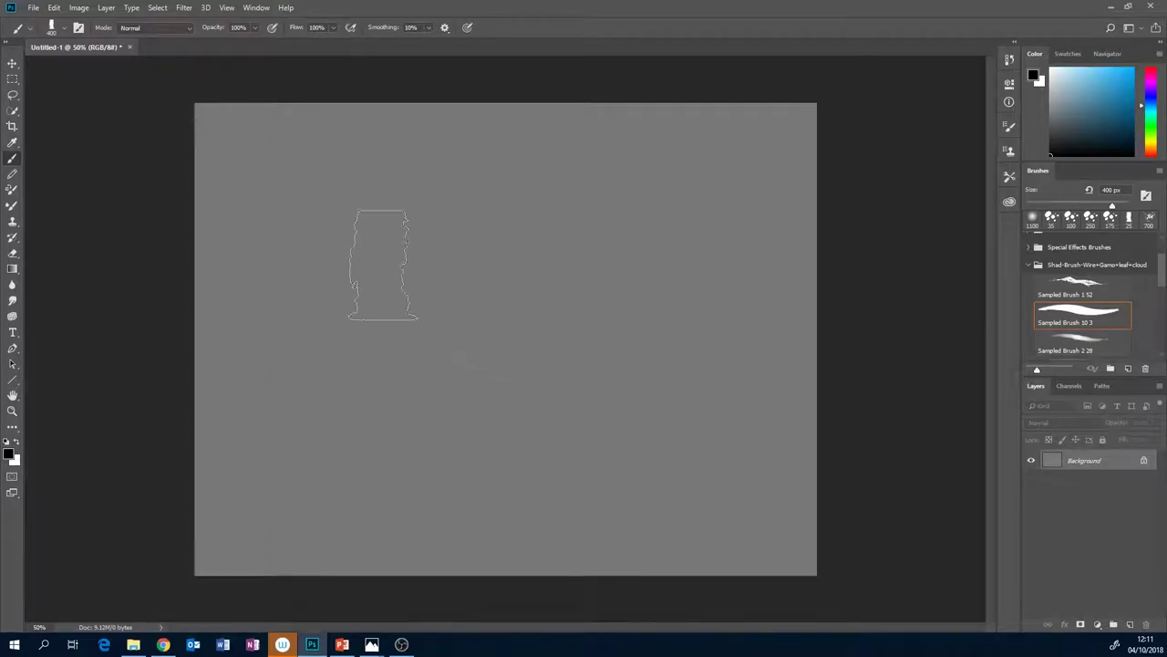
Draw a wide rectangular marquee selection across the middle of the canvas and add a new empty layer.
left_click(12, 79)
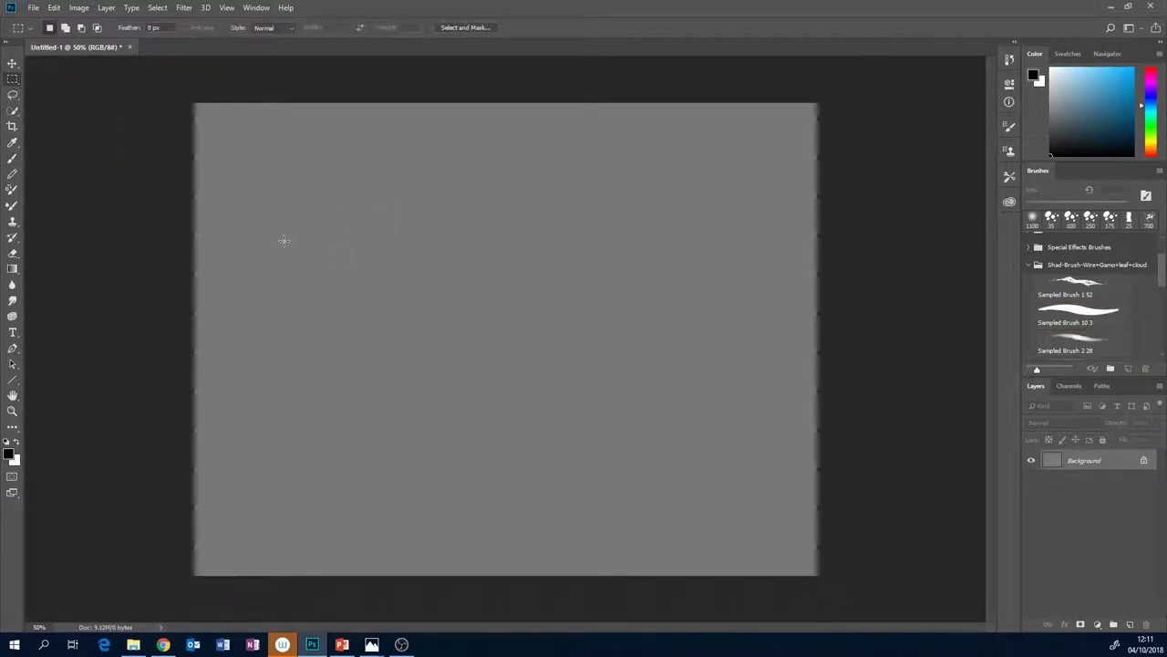
left_click_drag(259, 233, 752, 479)
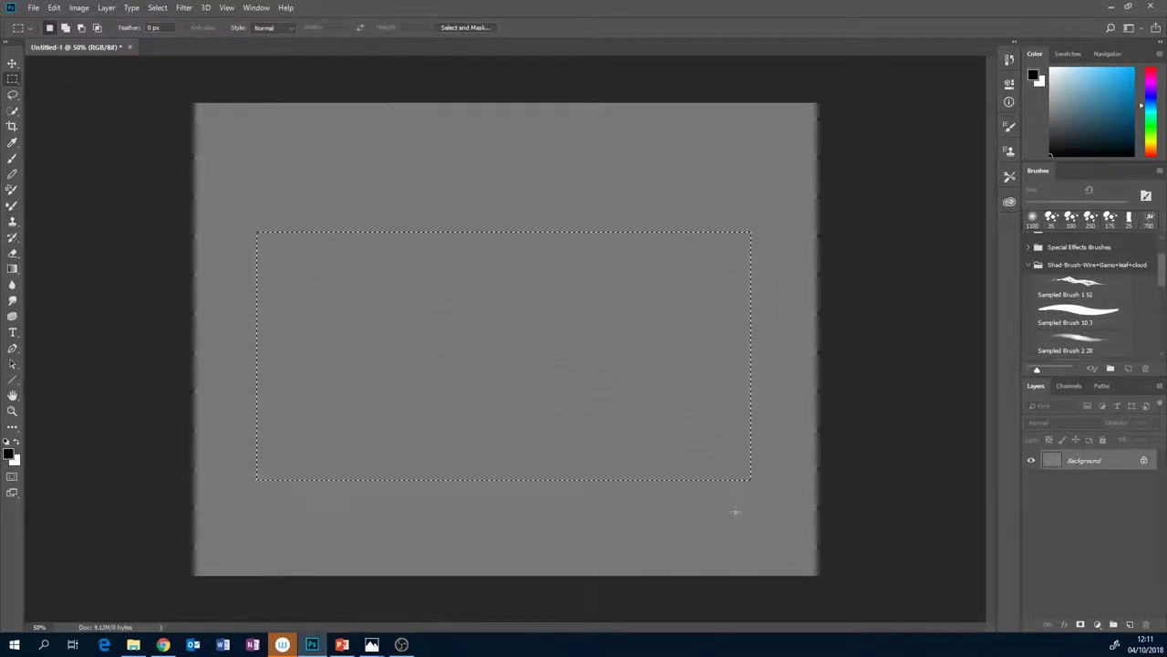
left_click(1130, 626)
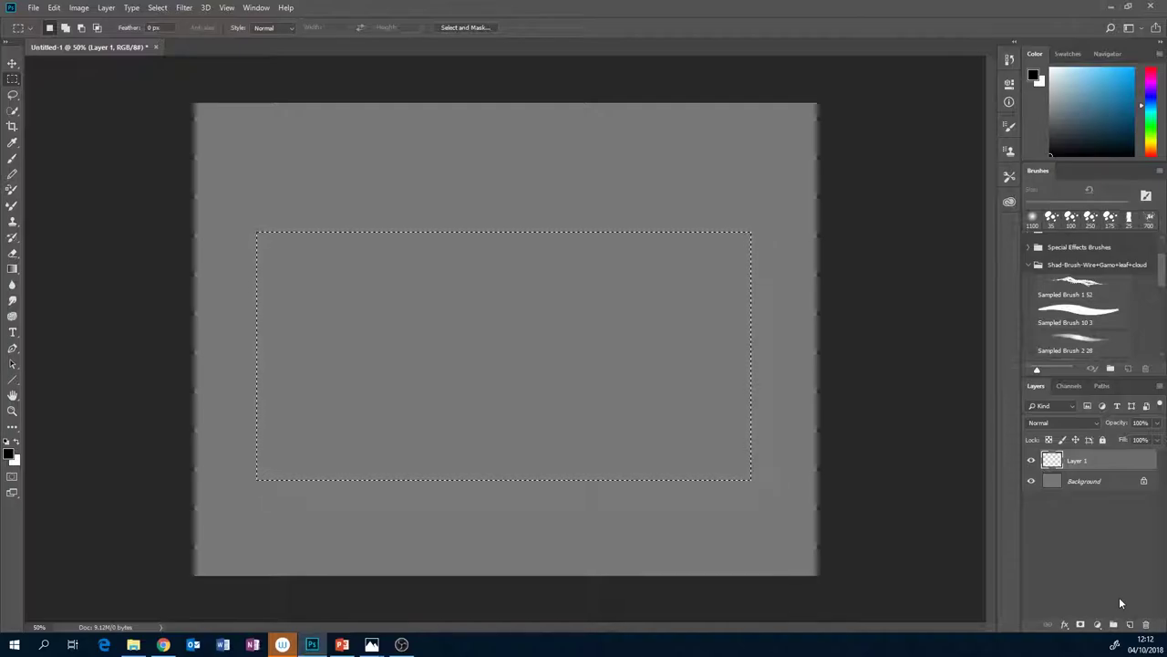
Put Layer 1 into a new group and leave the group expanded.
key("ctrl+g")
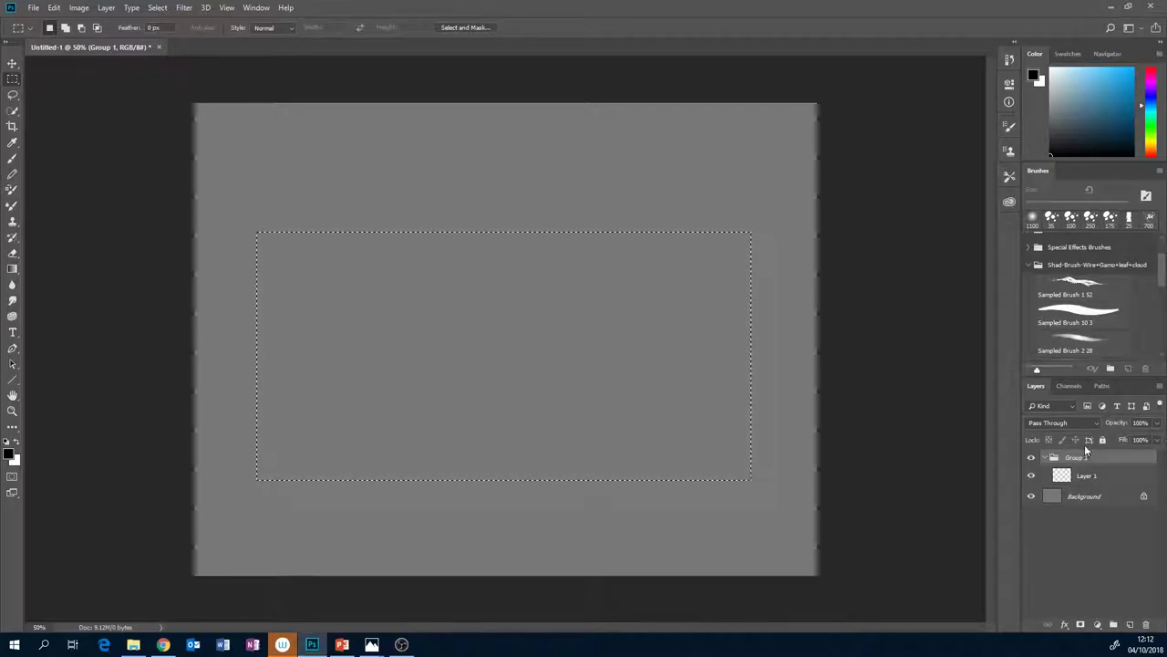
left_click(1046, 457)
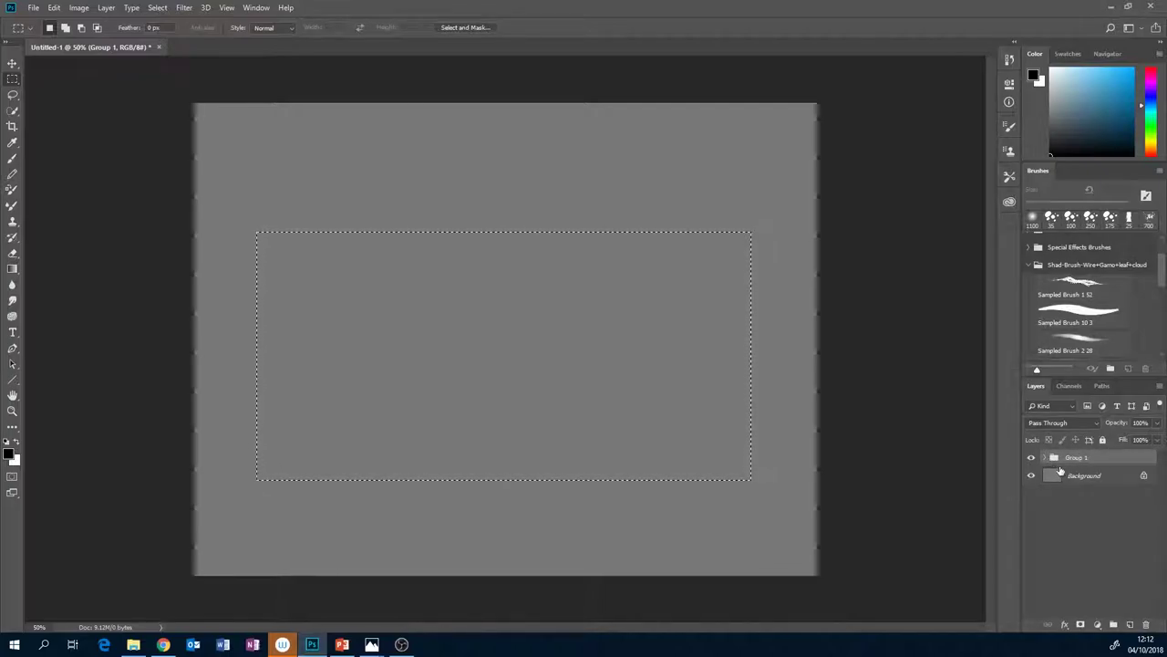
left_click(1046, 456)
left_click(1046, 457)
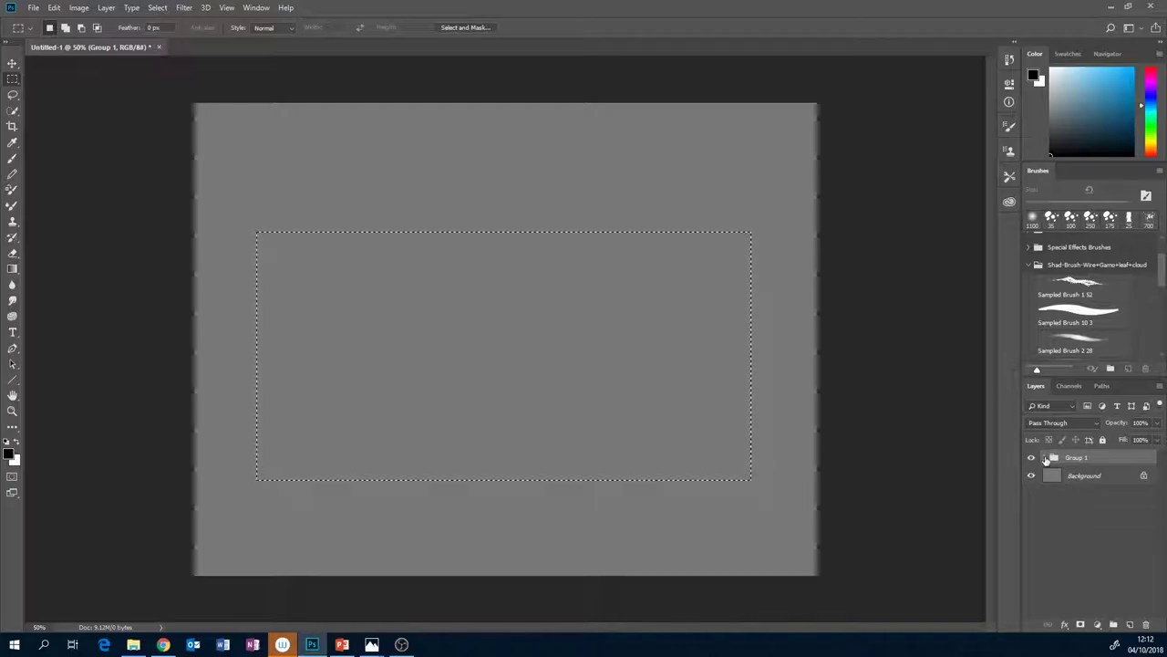
left_click(1046, 457)
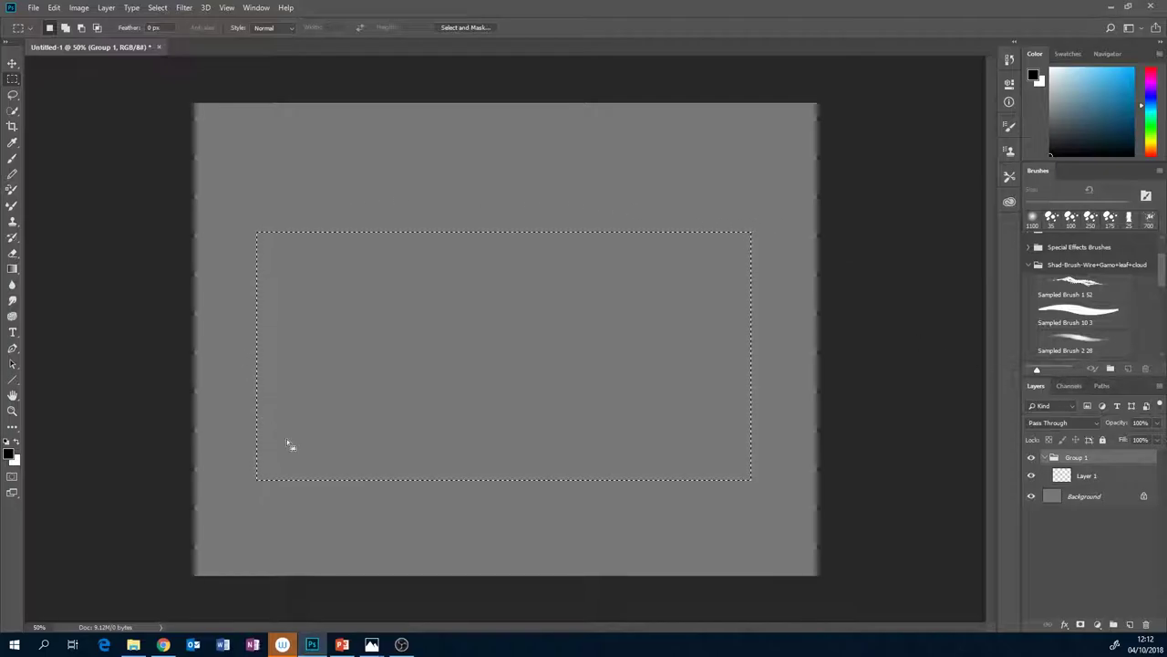
Add a layer mask to Group 1 from the rectangular selection, inspect the mask on its own, and return to Layer 1.
left_click(1082, 625)
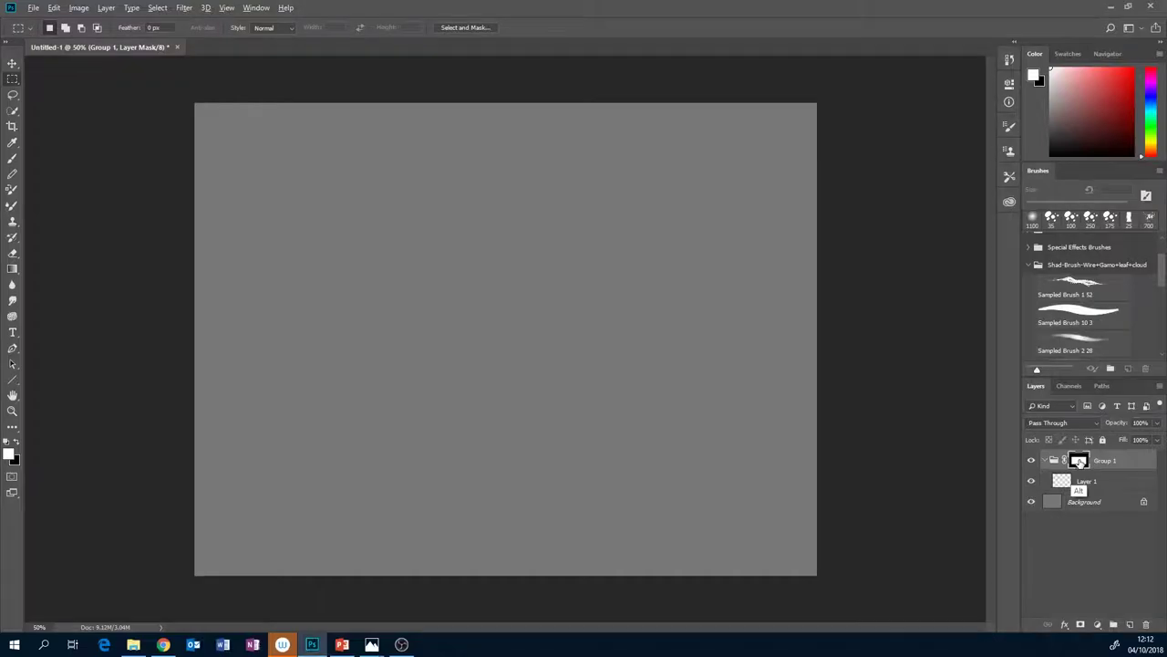
left_click(1079, 461, "alt")
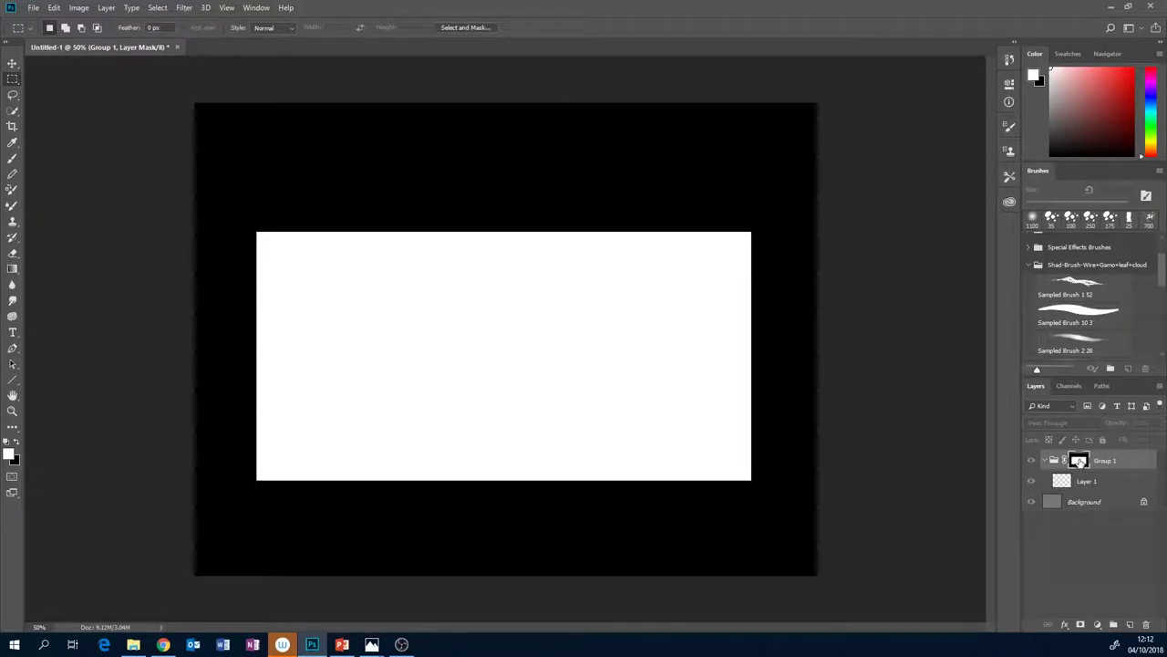
left_click(1090, 483)
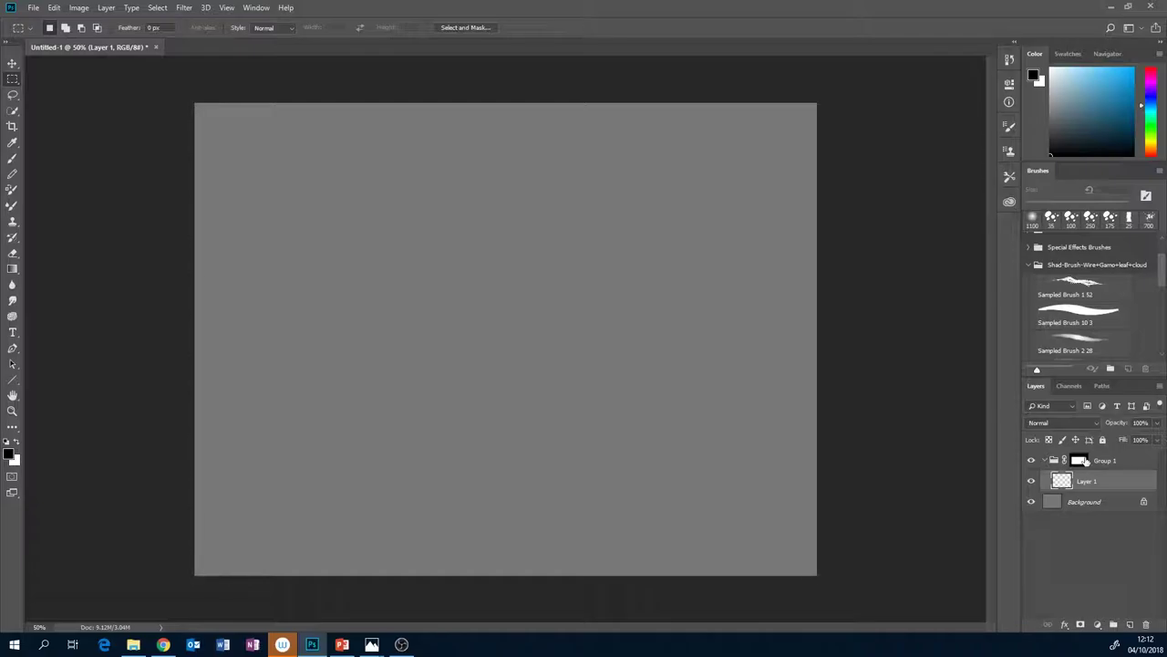
Try painting medium blue across the masked rectangle on Layer 1 with the Brush tool, and undo the stroke.
left_click(1122, 118)
key("b")
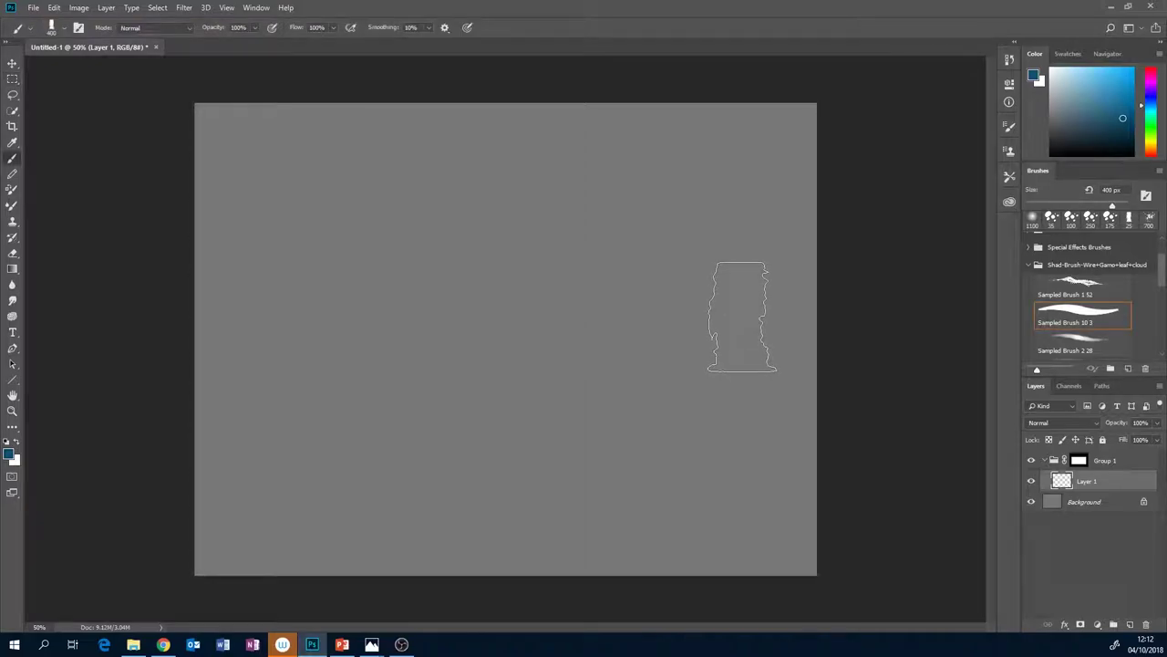
left_click(1124, 102)
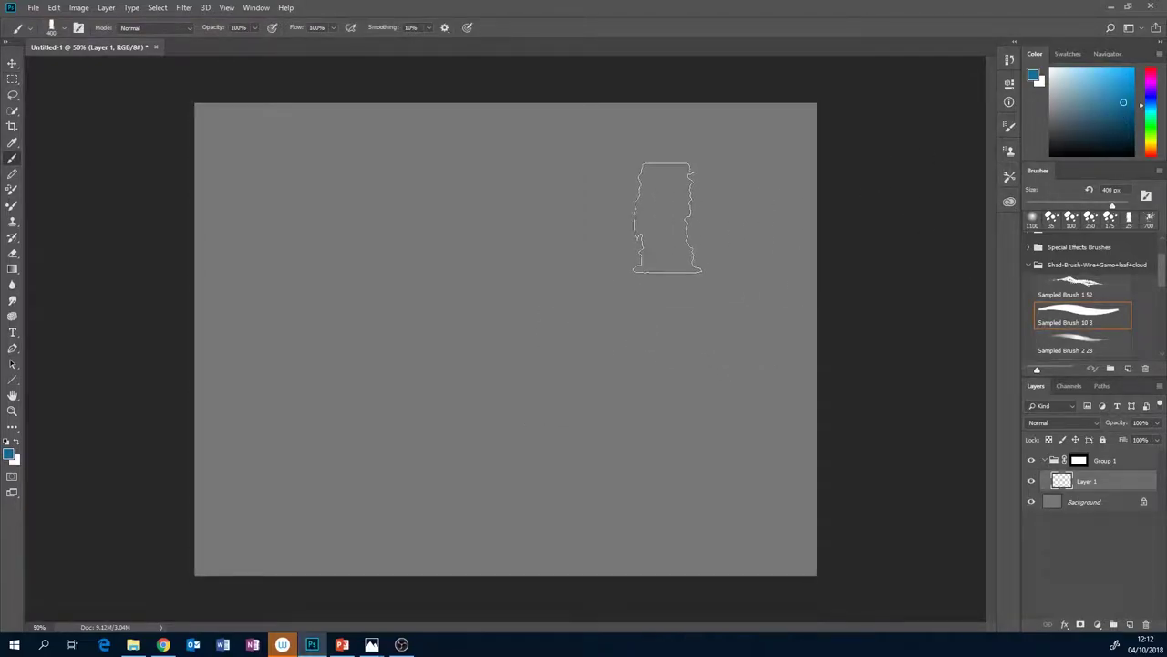
mouse_move(647, 260)
left_mouse_down()
mouse_move(490, 519)
mouse_move(511, 353)
mouse_move(236, 374)
mouse_move(420, 516)
mouse_move(318, 229)
mouse_move(594, 261)
mouse_move(730, 449)
mouse_move(734, 248)
mouse_move(721, 214)
mouse_move(456, 234)
left_mouse_up()
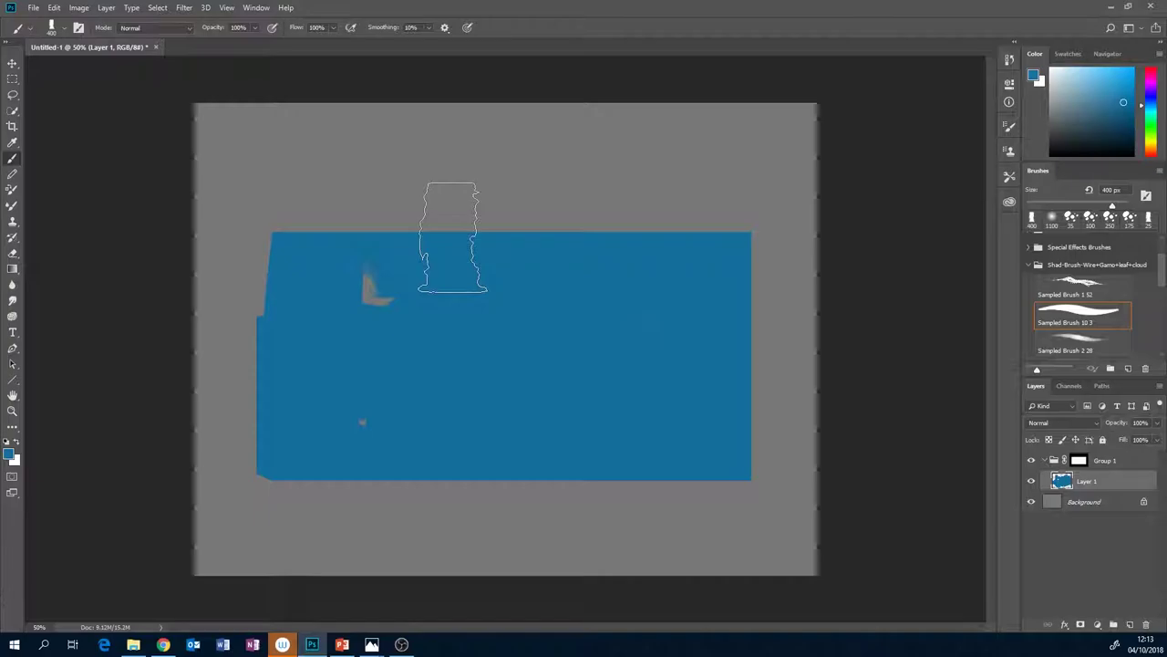
key("ctrl+z")
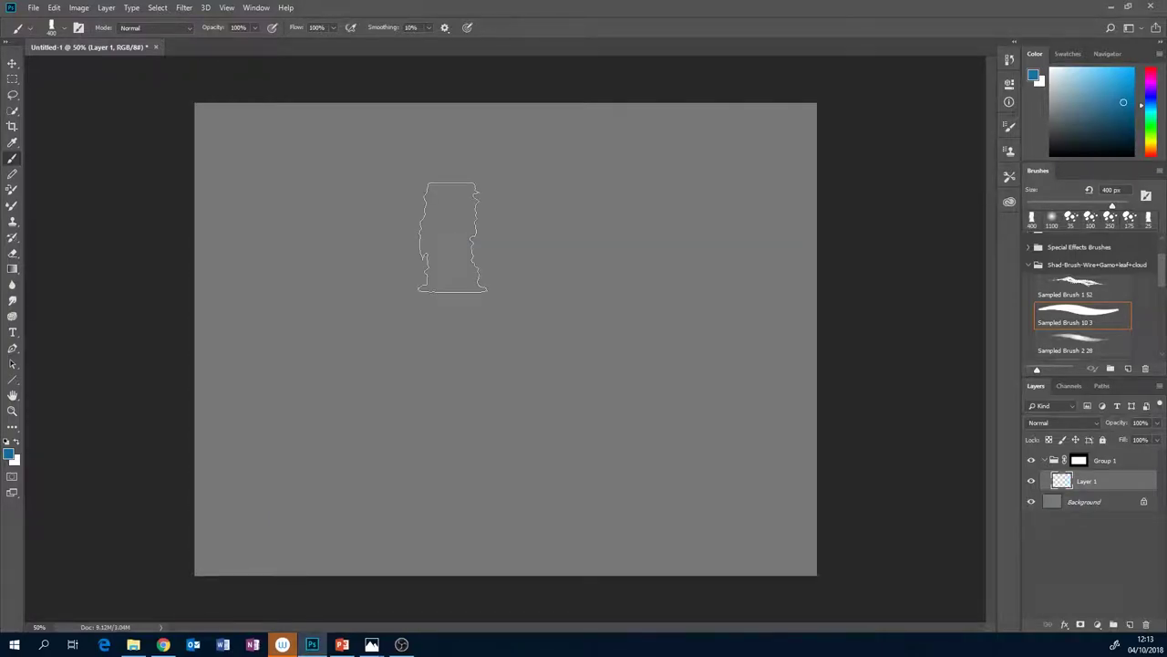
Darken the Background layer with Levels by lowering the output white level to about half.
left_click(1105, 507)
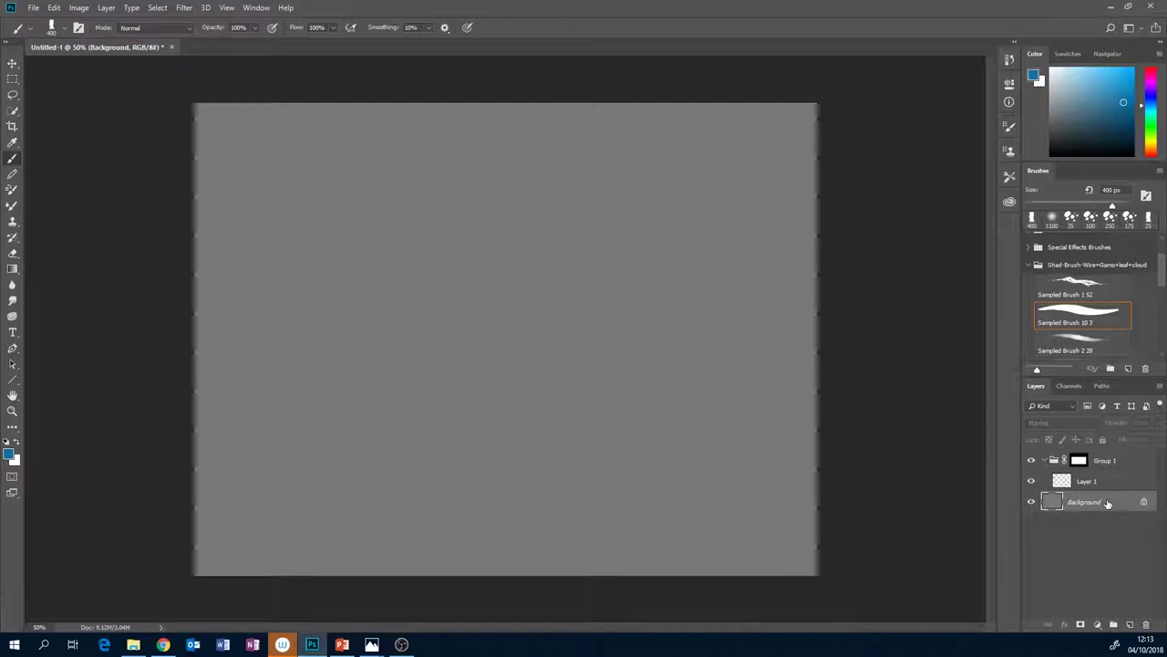
key("ctrl+l")
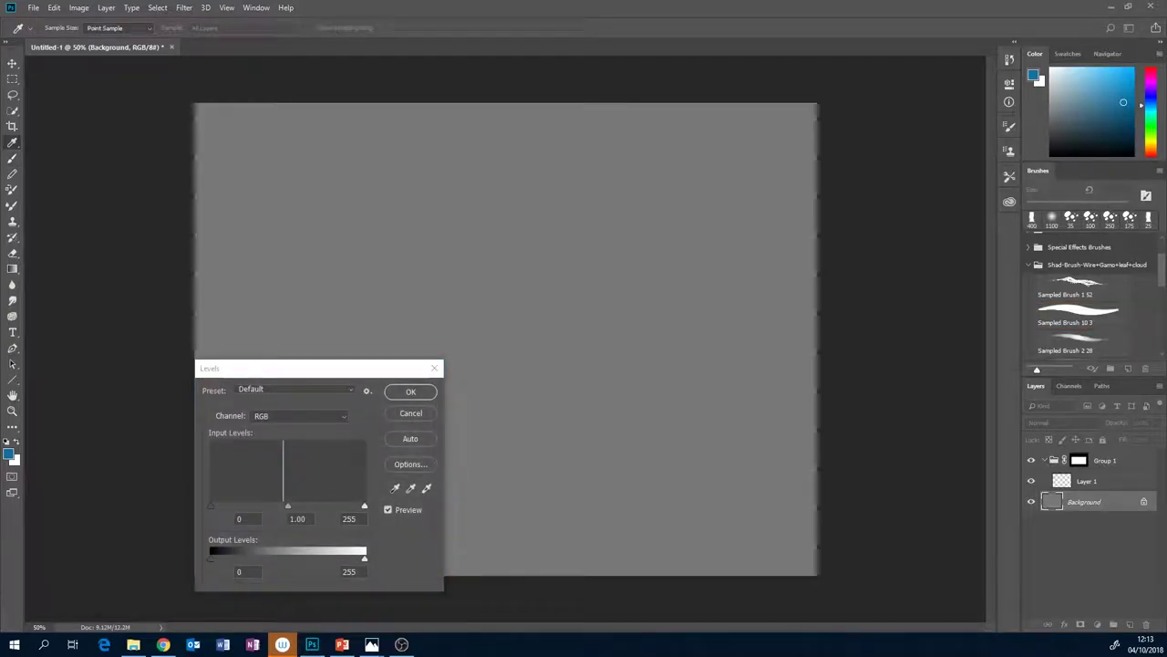
left_click_drag(364, 557, 285, 558)
left_click(411, 392)
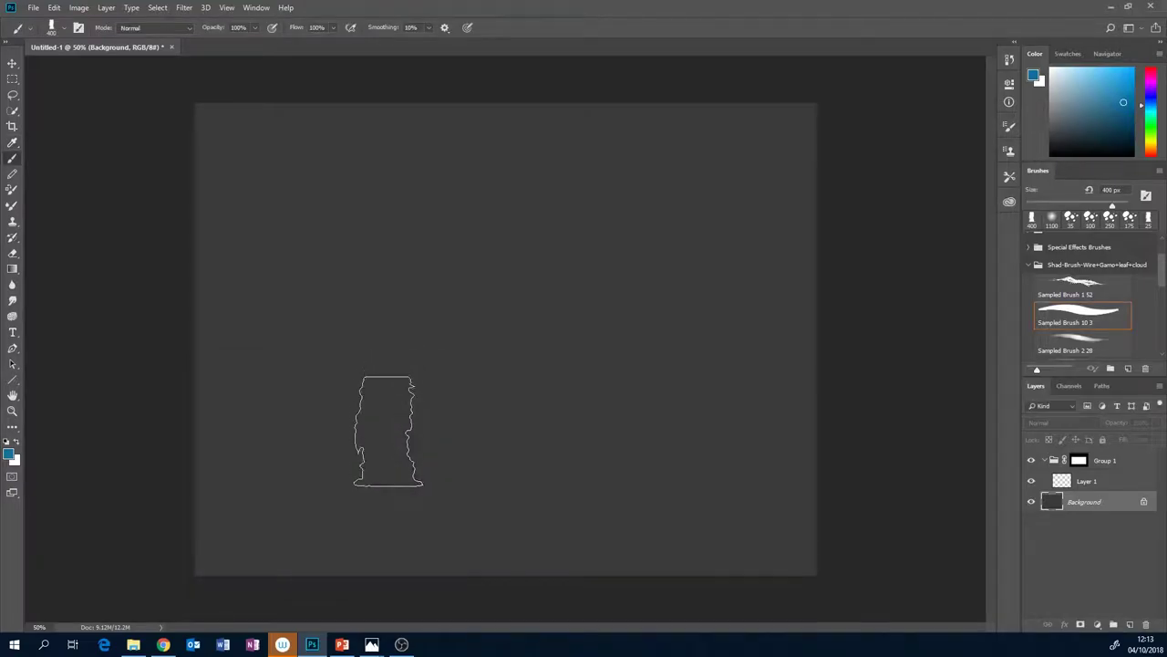
Pick a neutral mid grey as the foreground colour and fill Layer 1 with it.
left_click(1085, 482)
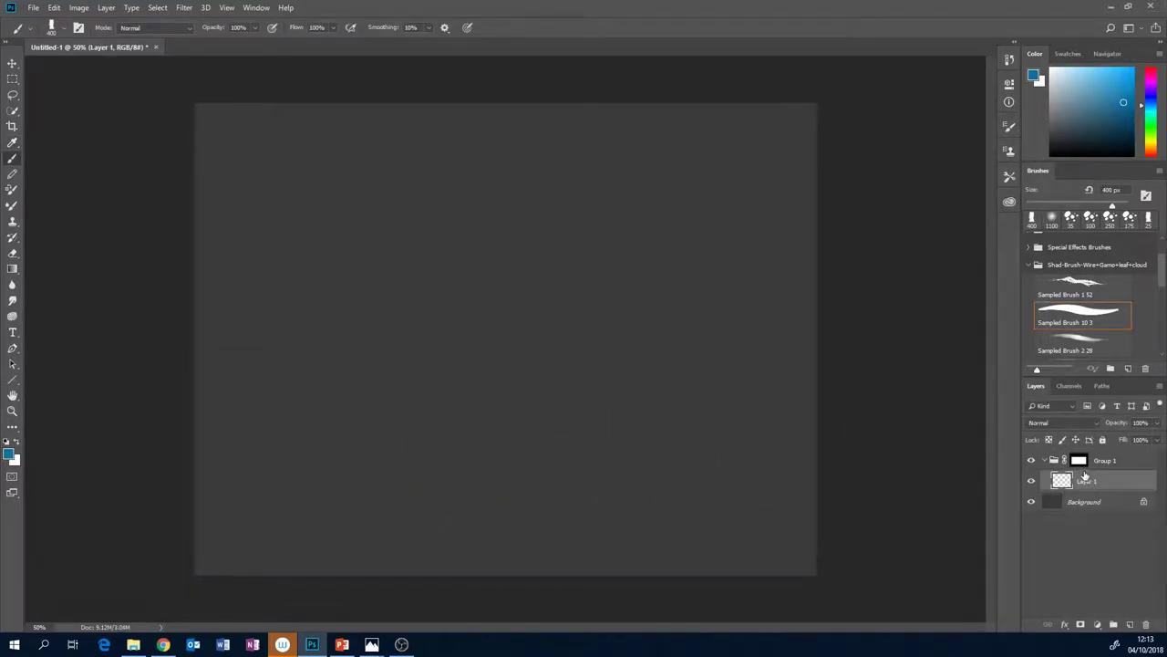
left_click_drag(1064, 121, 1042, 111)
key("alt+BackSpace")
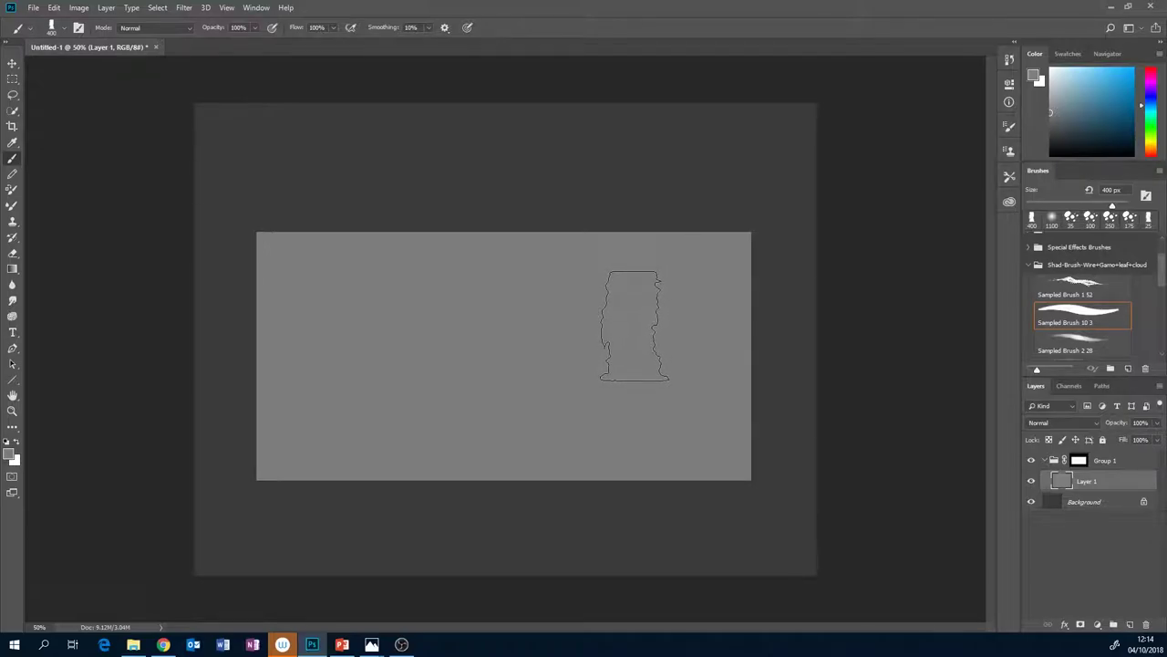
Reduce the brush size to 250 px.
key("bracketleft")
key("bracketleft")
key("alt+Tab")
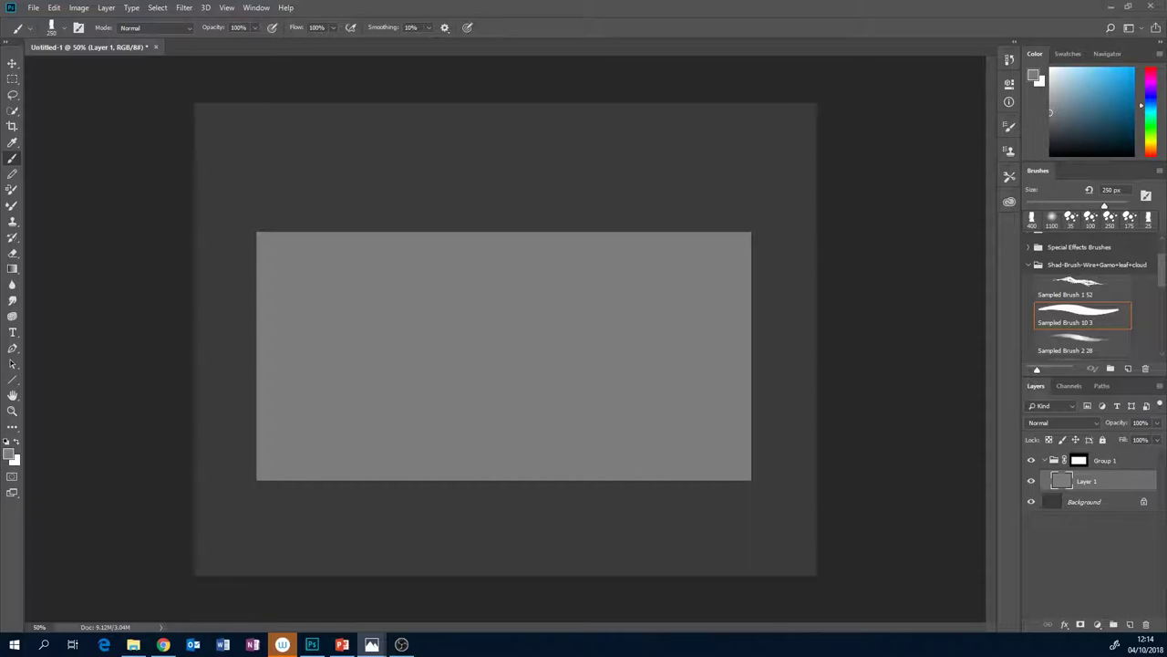
key("alt+Tab")
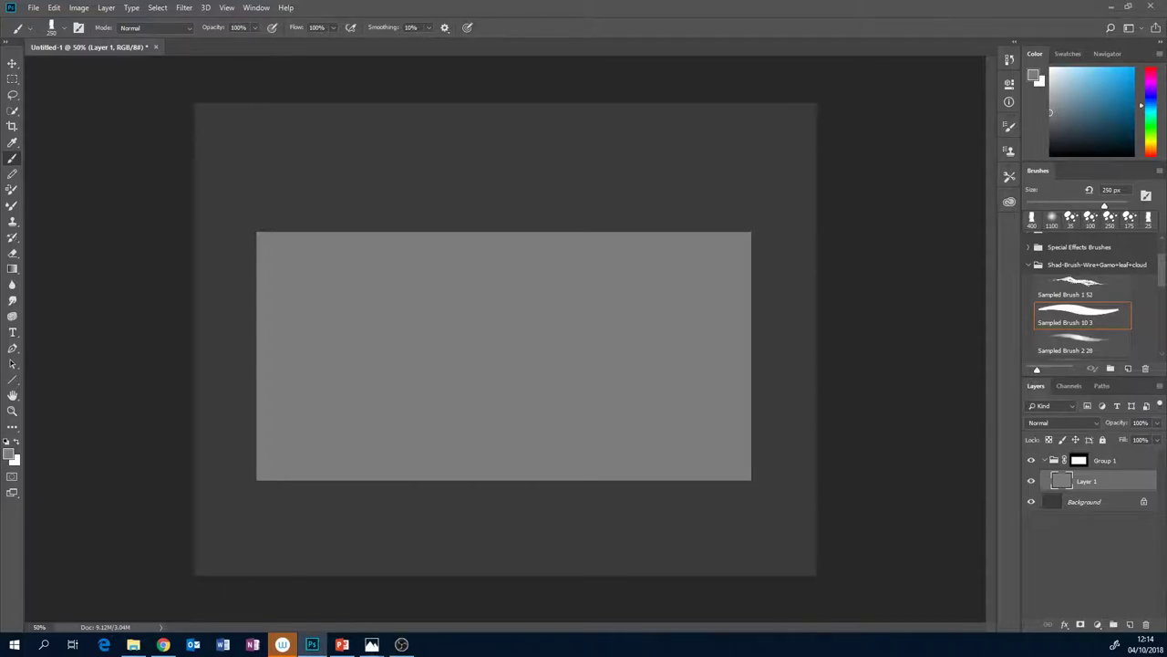
key("alt+Tab")
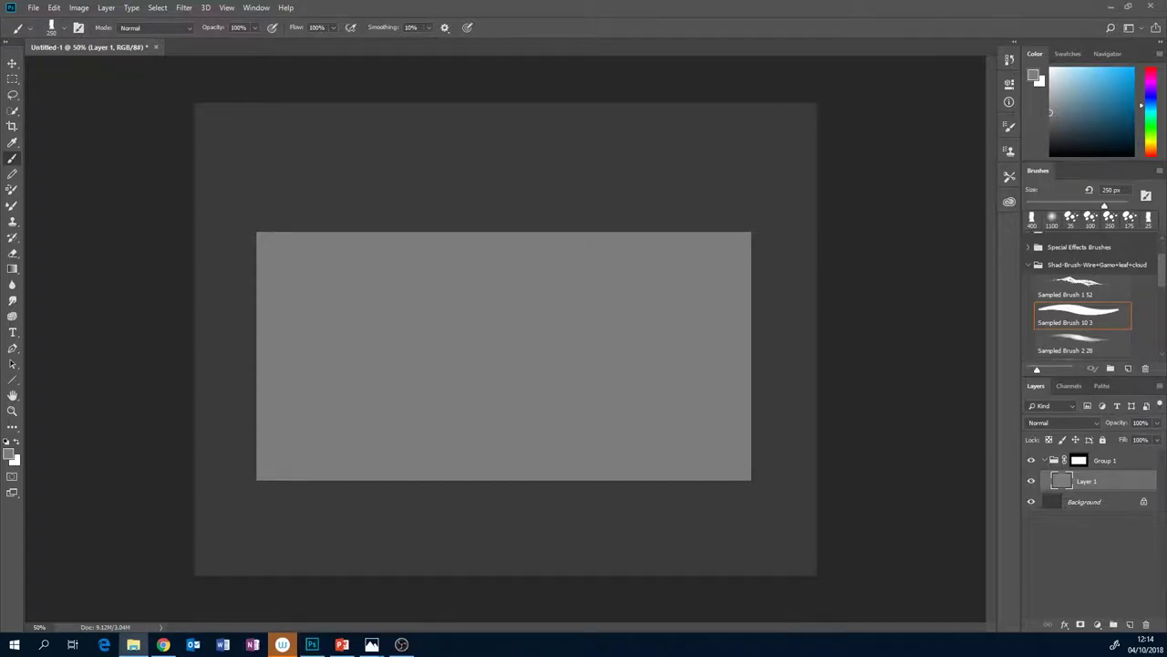
key("alt+Tab")
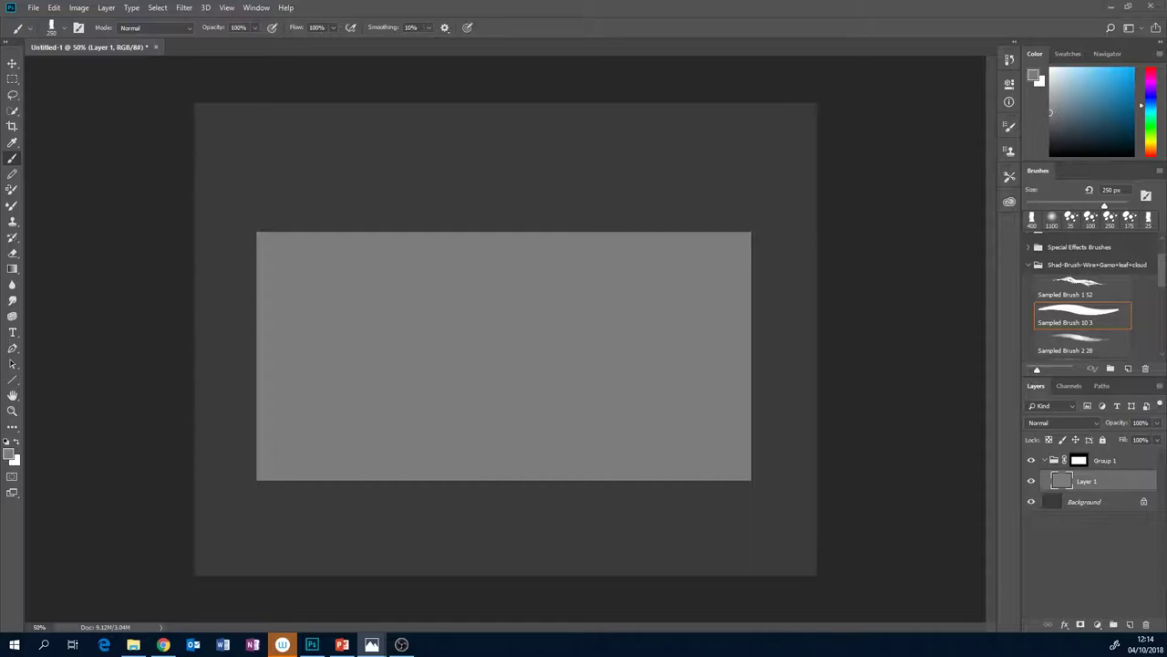
Add a new empty layer above Layer 1 inside Group 1 and keep it active.
left_click(1112, 482)
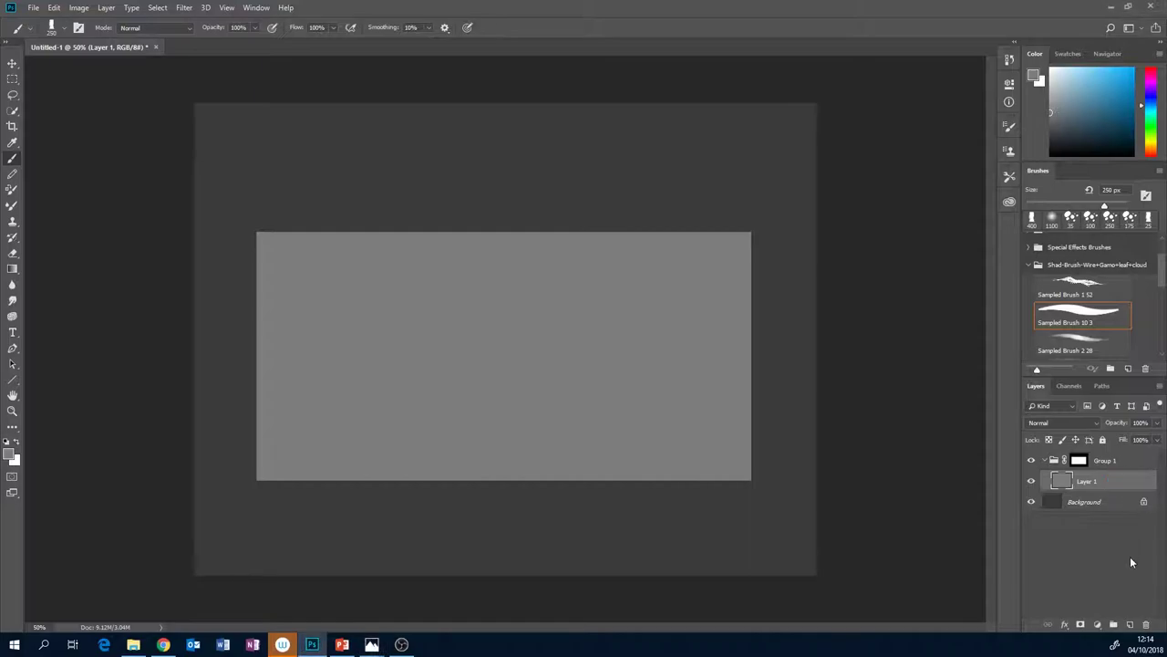
left_click(1130, 625)
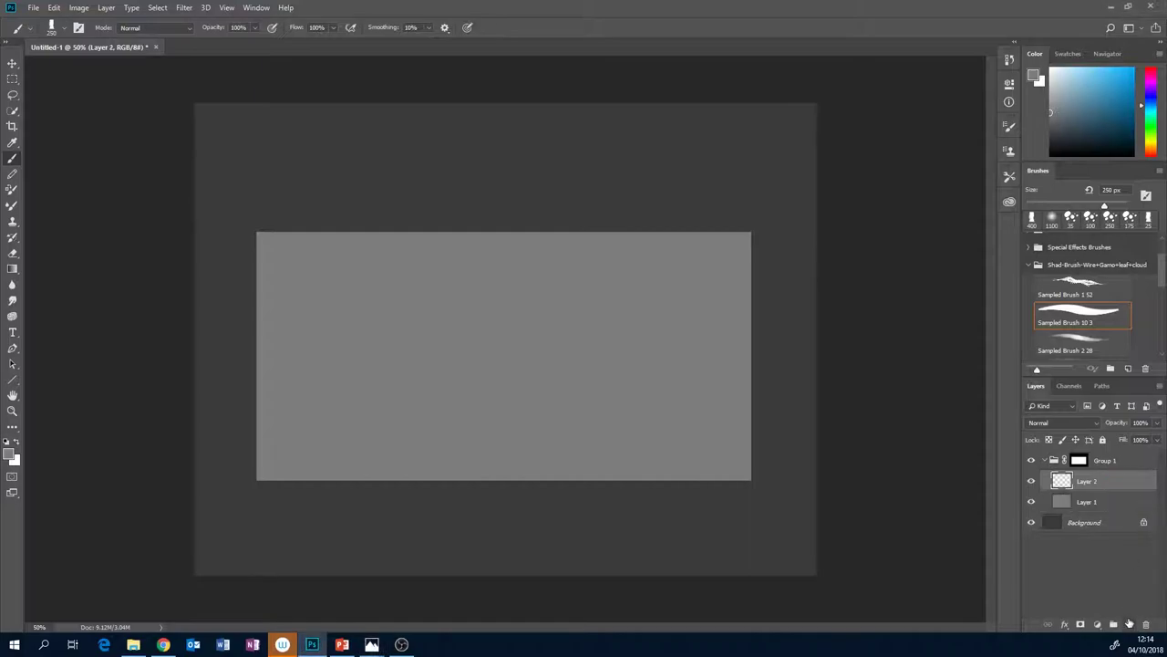
left_click(1107, 503)
left_click(1106, 486)
Set the foreground colour to black for painting on Layer 2.
left_click(371, 644)
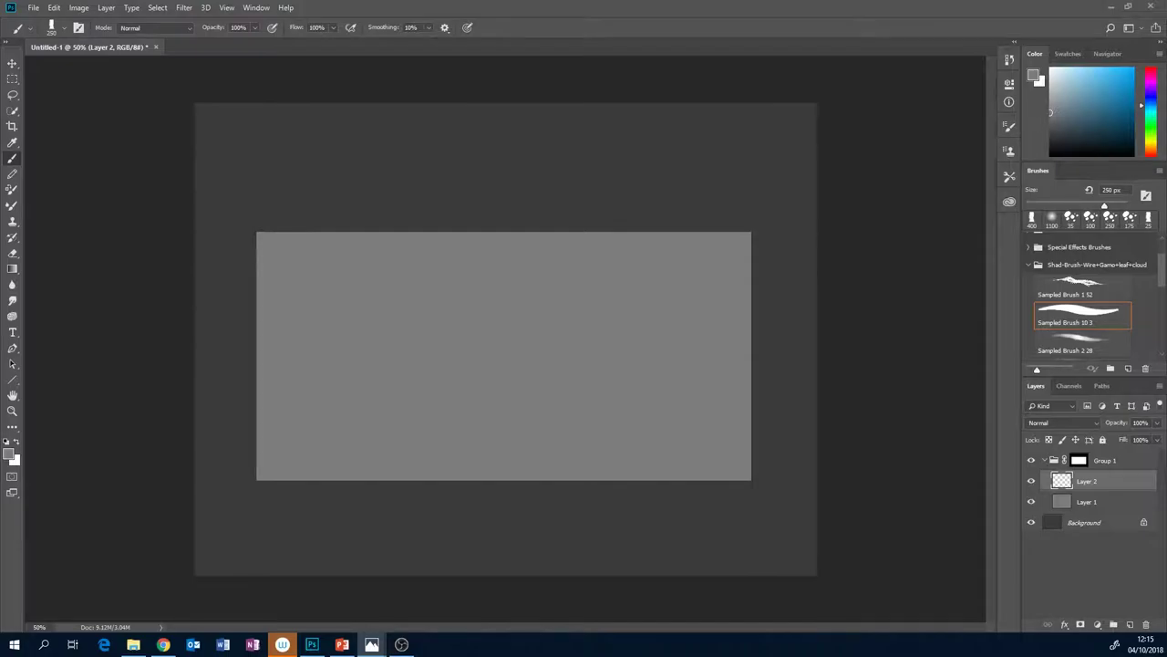
left_click(409, 224)
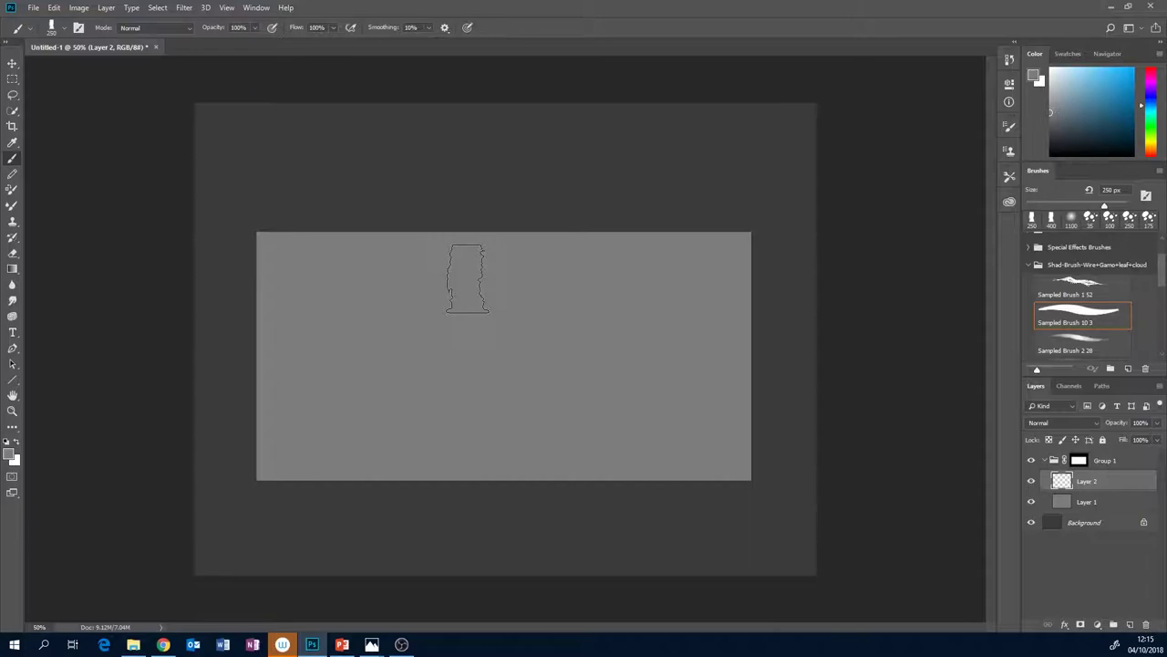
key("alt+Tab")
key("alt+Tab")
left_click(1051, 154)
key("alt+Tab")
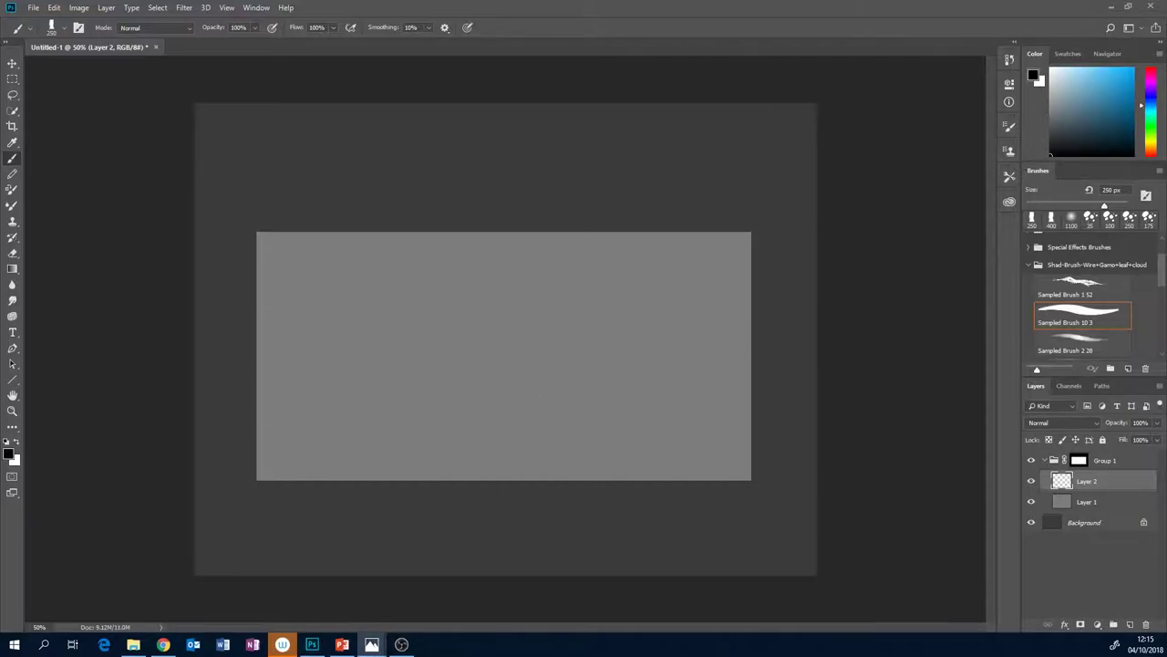
Paint a black ground mass with a gently rising upper edge across the lower part of the frame on Layer 2.
key("alt+Tab")
left_click(659, 385)
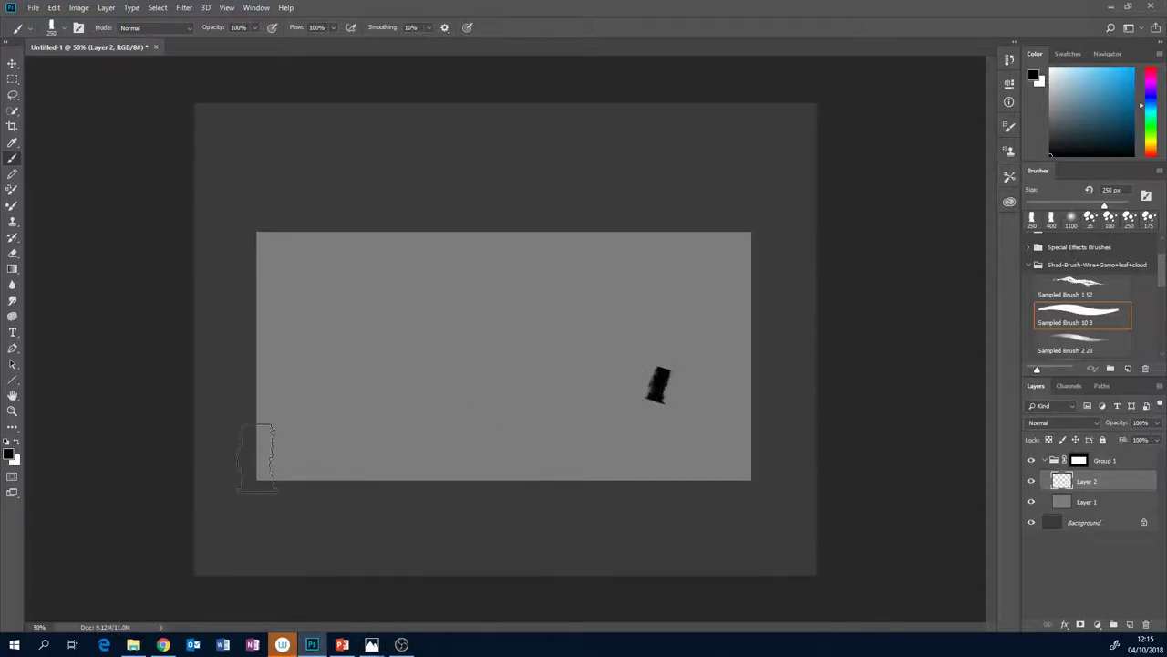
left_click_drag(242, 435, 456, 408)
mouse_move(556, 402)
left_mouse_down()
mouse_move(770, 391)
mouse_move(161, 452)
mouse_move(313, 460)
mouse_move(772, 434)
mouse_move(235, 461)
mouse_move(818, 476)
mouse_move(670, 462)
mouse_move(376, 462)
left_mouse_up()
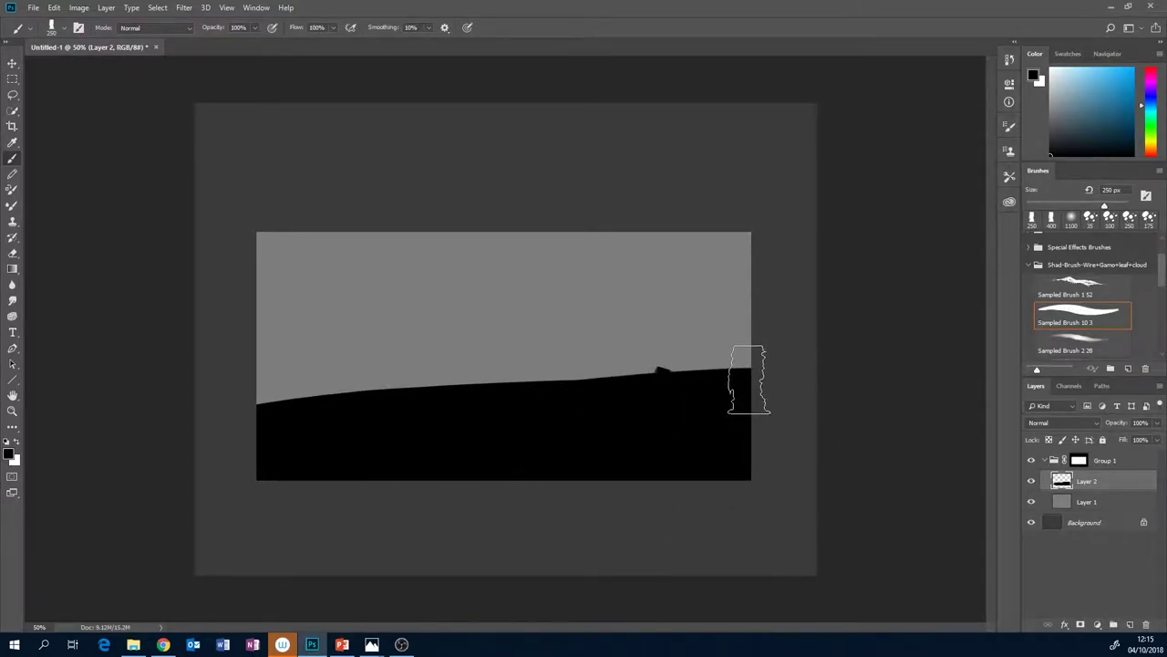
mouse_move(739, 385)
left_mouse_down()
mouse_move(365, 418)
mouse_move(123, 463)
mouse_move(245, 420)
mouse_move(228, 420)
mouse_move(831, 385)
left_mouse_up()
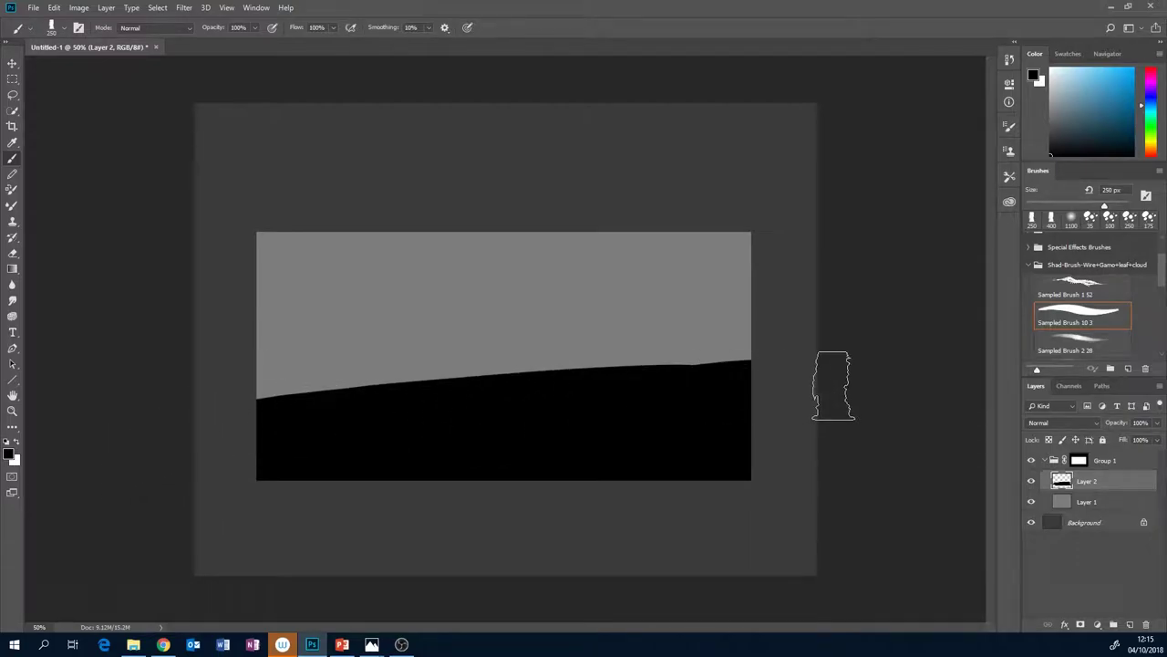
left_click(678, 308)
left_click_drag(678, 307, 693, 293)
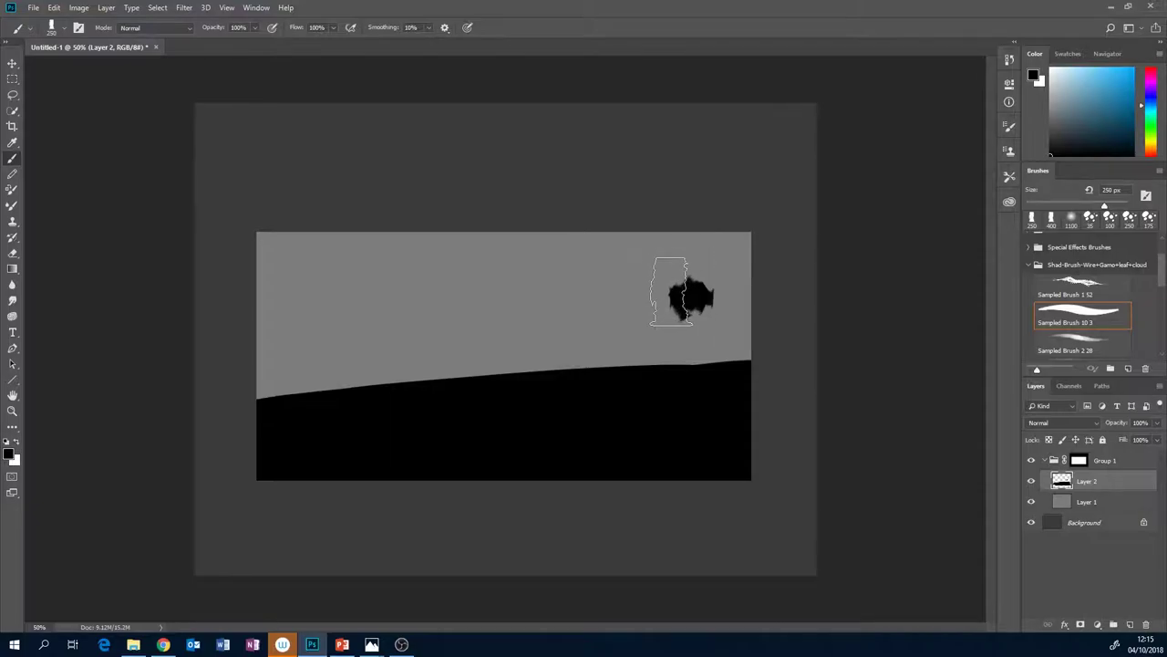
key("ctrl+z")
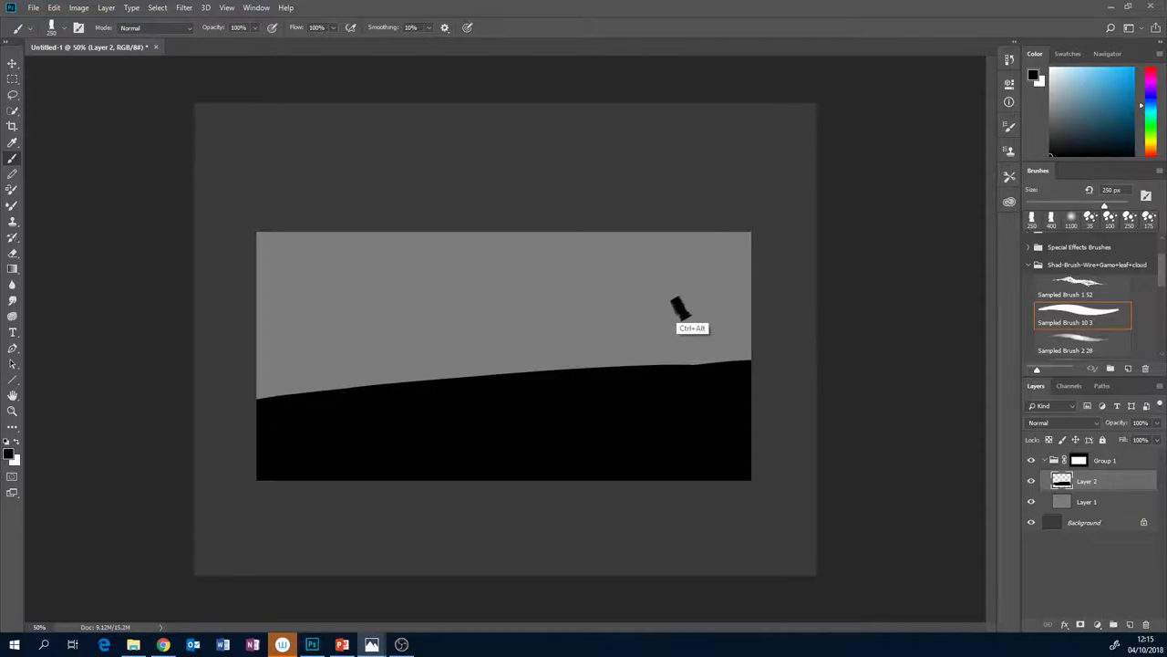
left_click(686, 306)
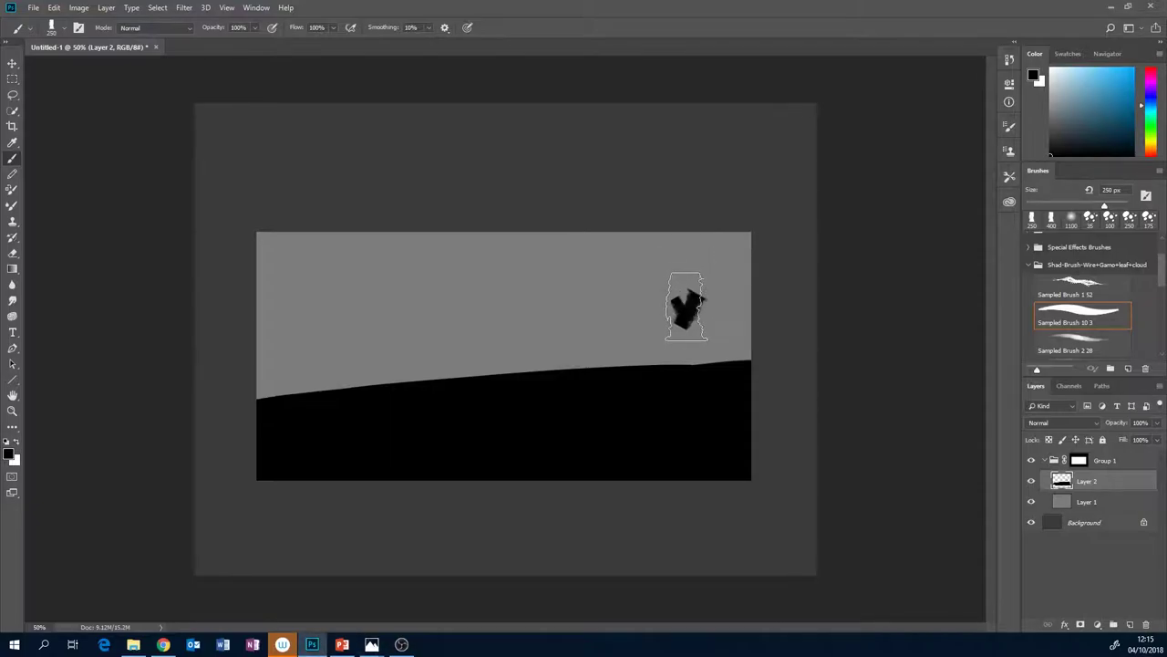
key("ctrl+alt+z")
key("ctrl+alt+z")
key("ctrl+alt+z")
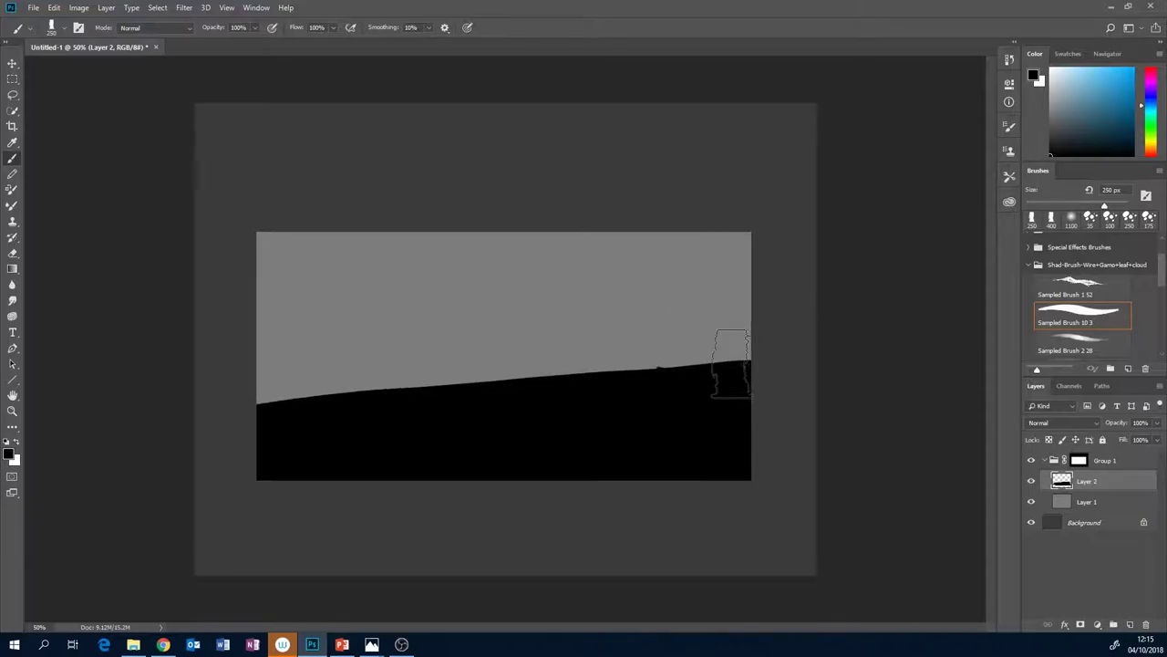
Raise the ground's upper edge with a long black stroke, and set the Eraser to Sampled Brush 10 3 at 257 px.
mouse_move(733, 378)
left_mouse_down()
mouse_move(320, 404)
mouse_move(66, 460)
left_mouse_up()
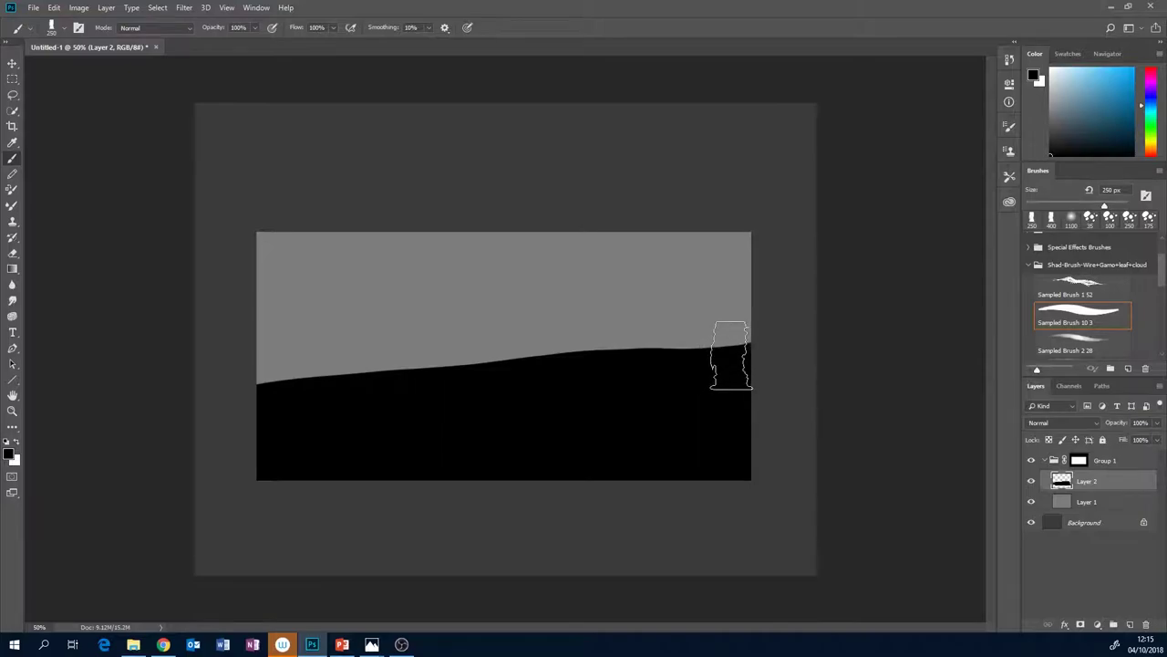
key("e")
left_click(1094, 312)
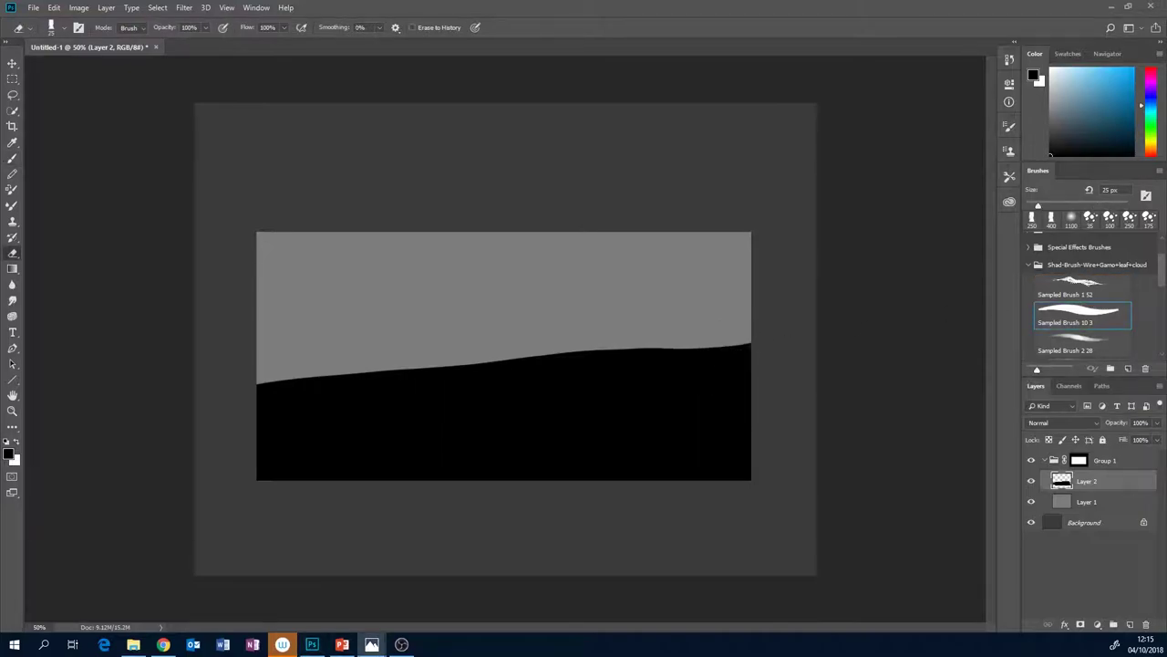
left_click_drag(1074, 202, 1086, 202)
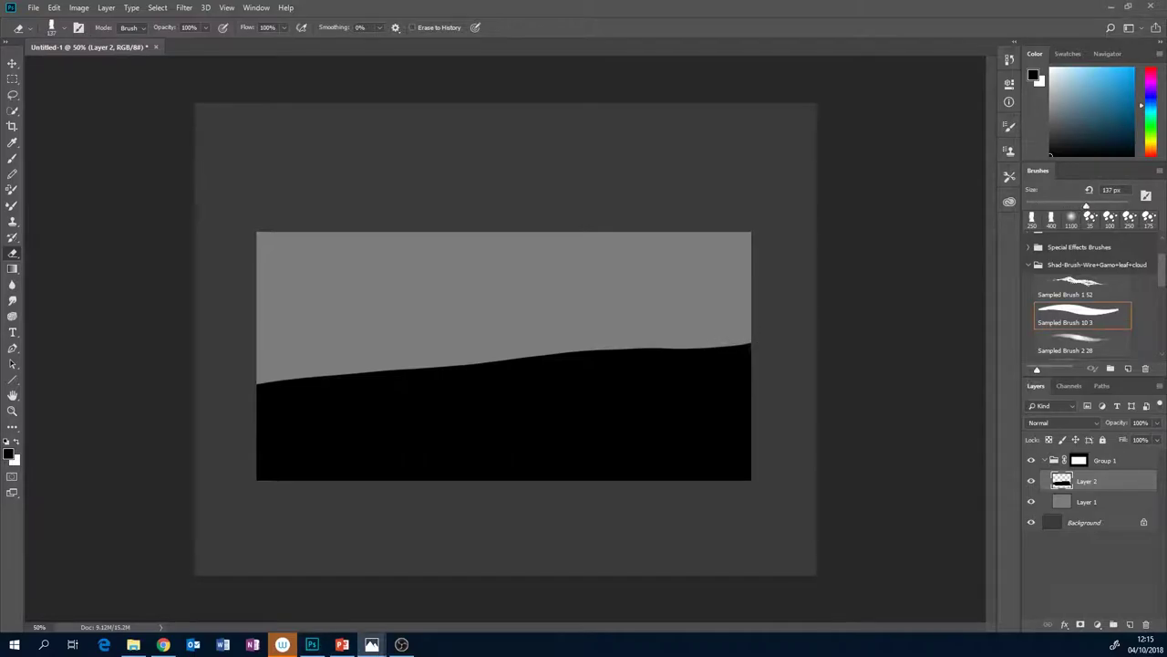
left_click_drag(1087, 204, 1106, 204)
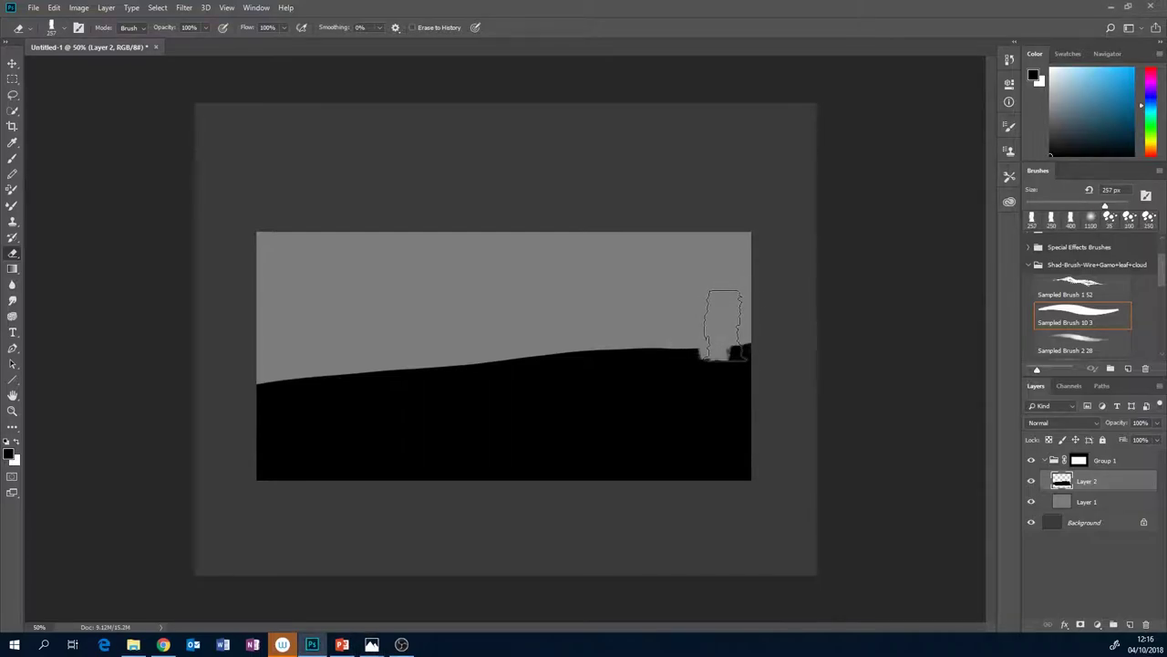
Erase along the ground's upper edge to lower the horizon, and repaint it in black with a smoother, higher contour.
mouse_move(737, 310)
left_mouse_down()
mouse_move(553, 347)
mouse_move(182, 386)
left_mouse_up()
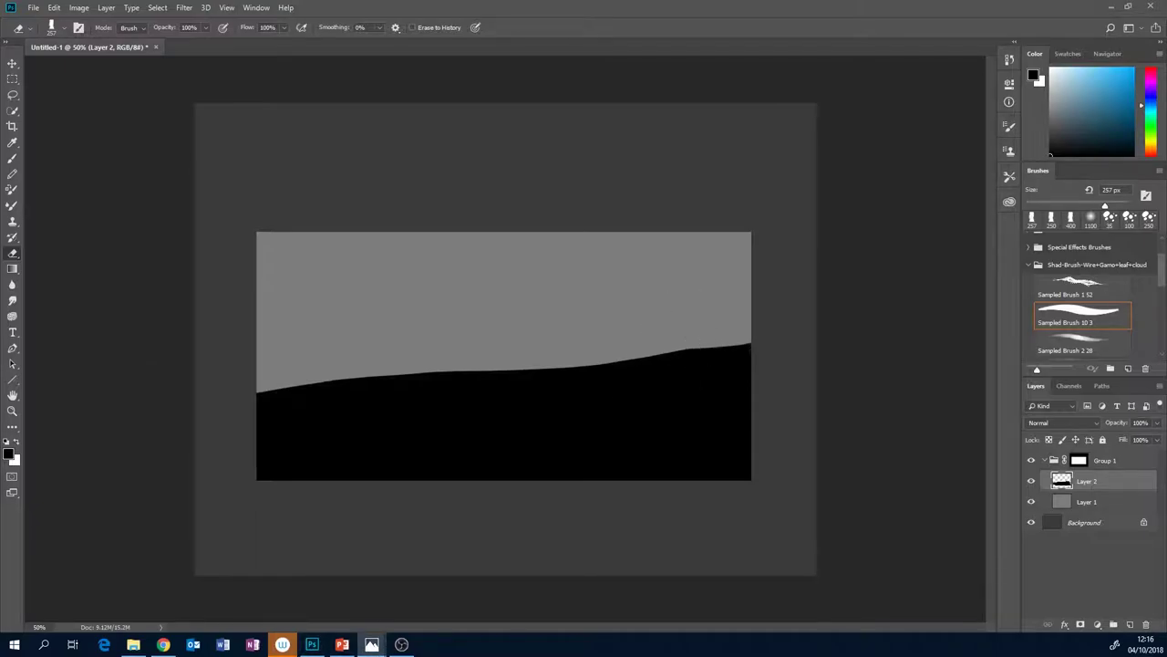
mouse_move(735, 357)
left_mouse_down()
mouse_move(427, 378)
mouse_move(232, 368)
left_mouse_up()
key("b")
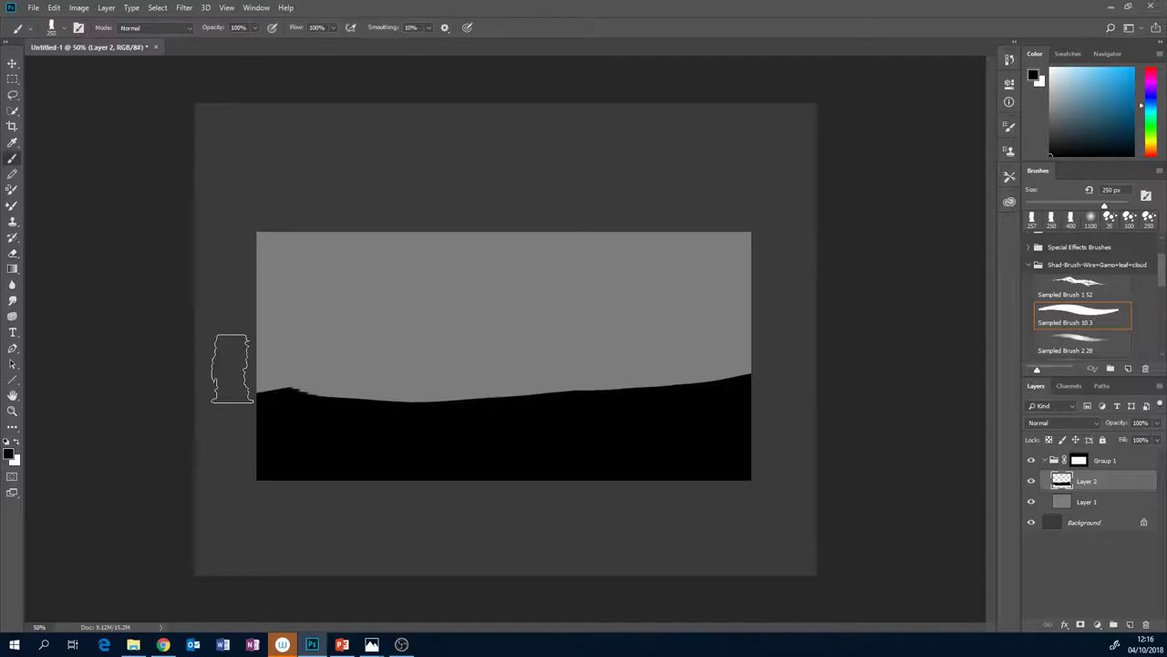
mouse_move(264, 410)
left_mouse_down()
mouse_move(816, 369)
mouse_move(767, 360)
mouse_move(745, 377)
mouse_move(347, 392)
mouse_move(198, 420)
left_mouse_up()
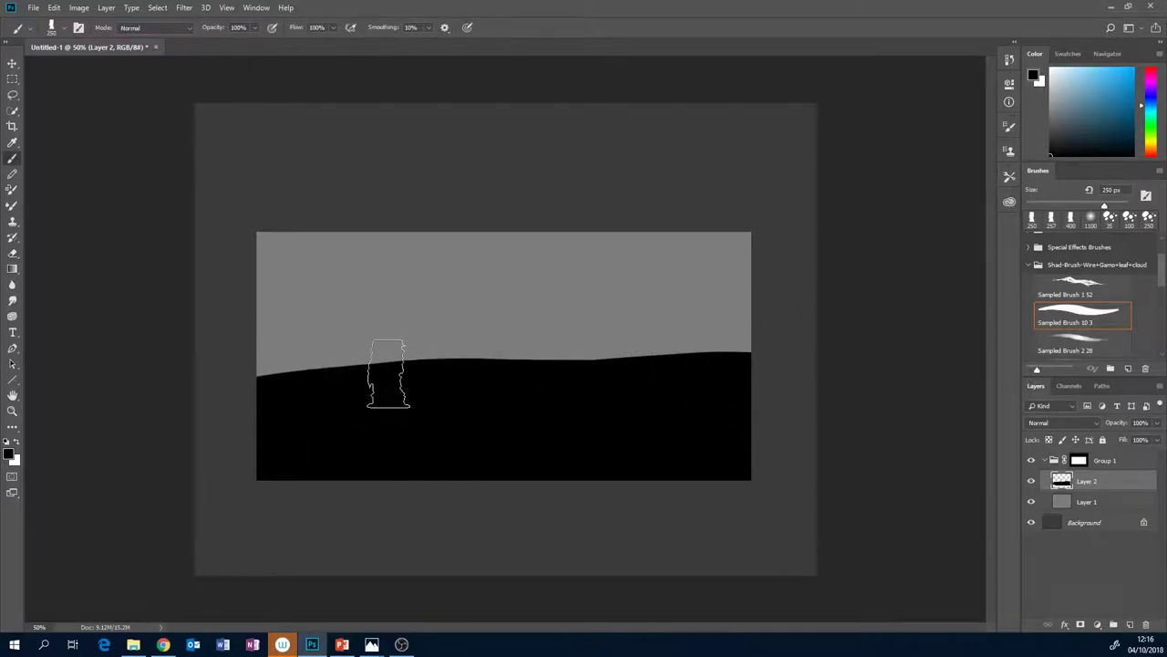
left_click(372, 643)
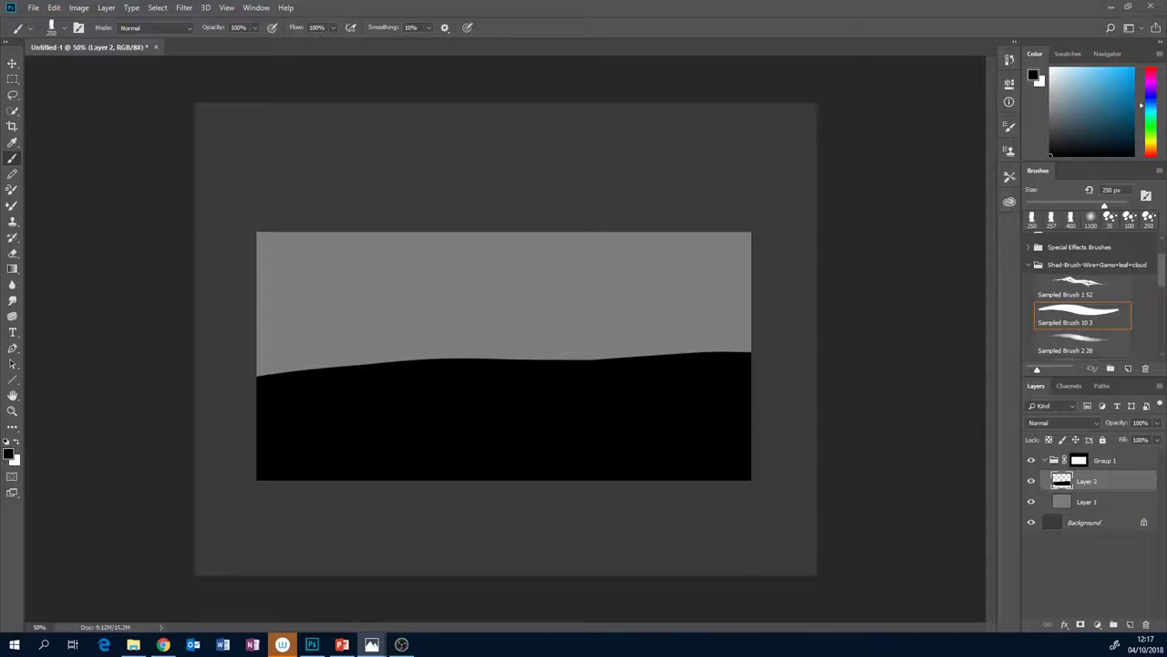
left_click(721, 339)
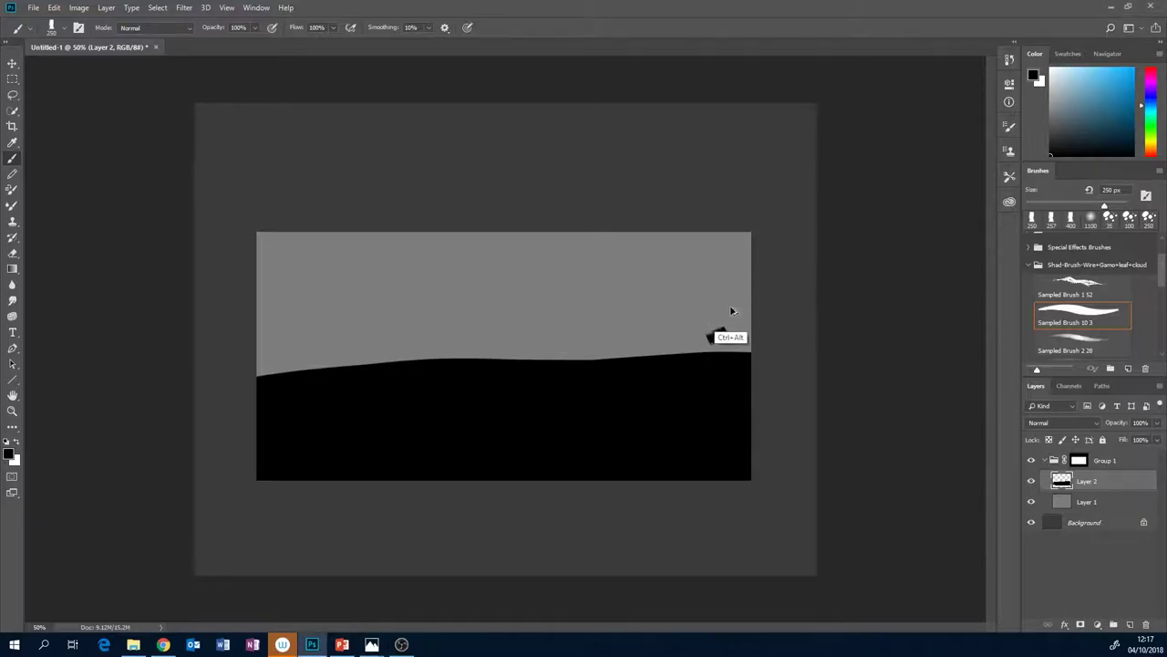
key("ctrl+z")
key("ctrl+alt+z")
key("ctrl+alt+z")
Lower the horizon by erasing along the whole upper edge of the black ground with the textured Eraser.
key("e")
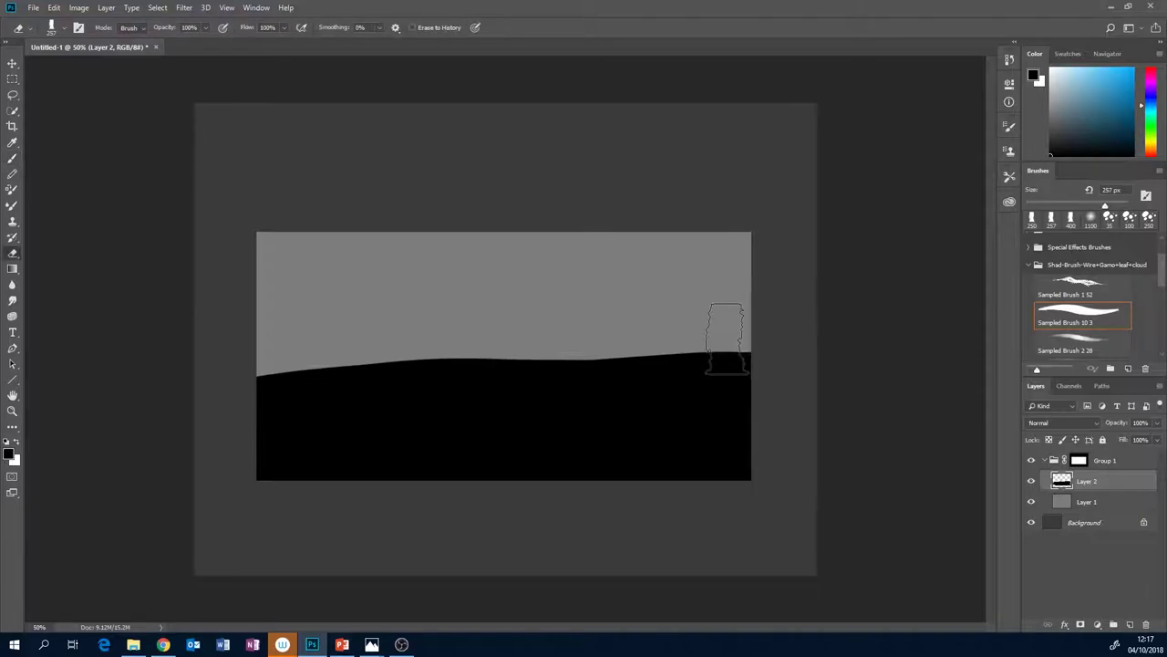
mouse_move(743, 333)
left_mouse_down()
mouse_move(287, 365)
mouse_move(79, 407)
left_mouse_up()
left_click(736, 336)
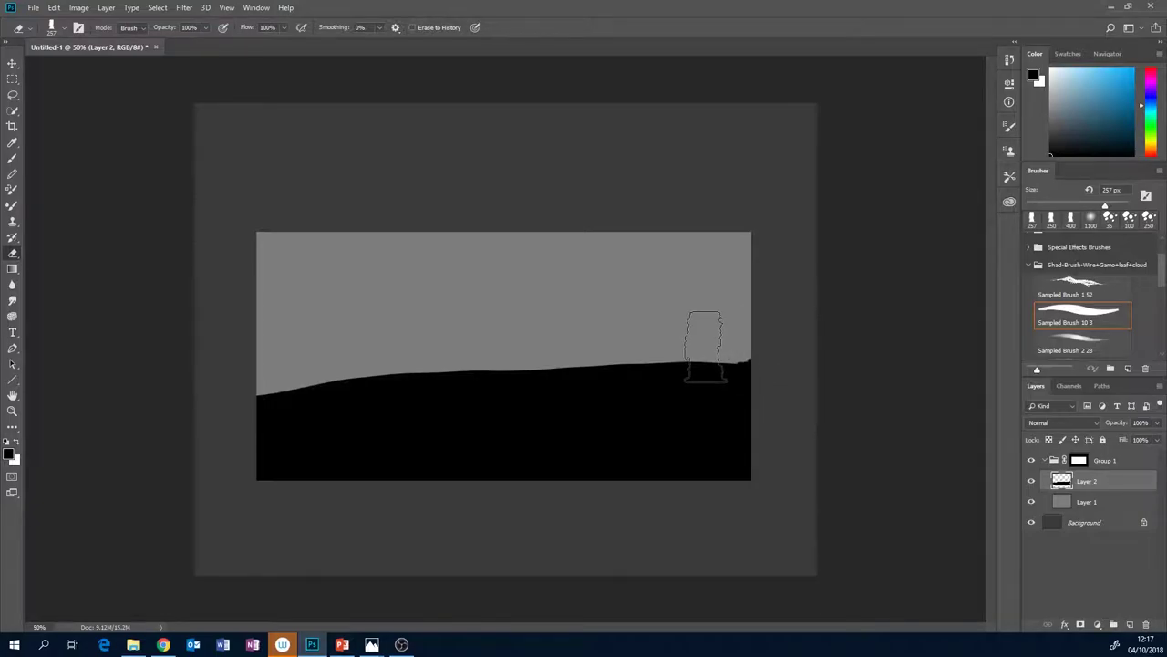
mouse_move(784, 340)
left_mouse_down()
mouse_move(359, 370)
mouse_move(44, 425)
left_mouse_up()
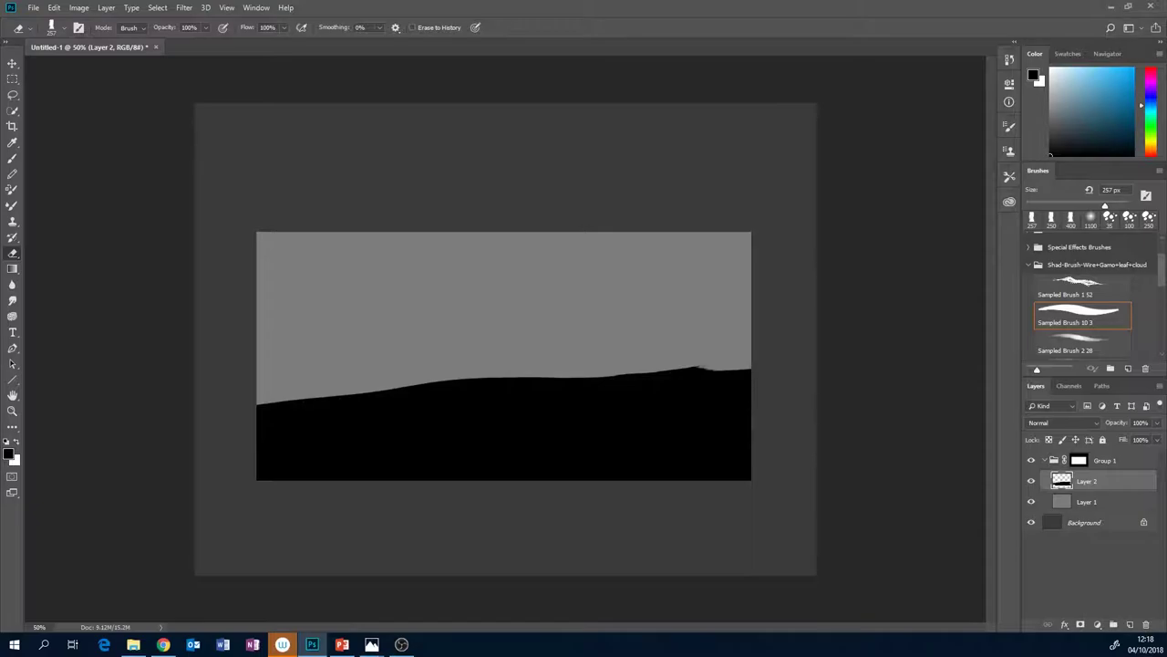
Lighten the black ground on Layer 2 to a dark grey with Levels, using an output black level of 39.
key("ctrl+l")
left_click_drag(351, 371, 748, 104)
mouse_move(616, 289)
left_mouse_down()
mouse_move(650, 289)
mouse_move(613, 290)
left_mouse_up()
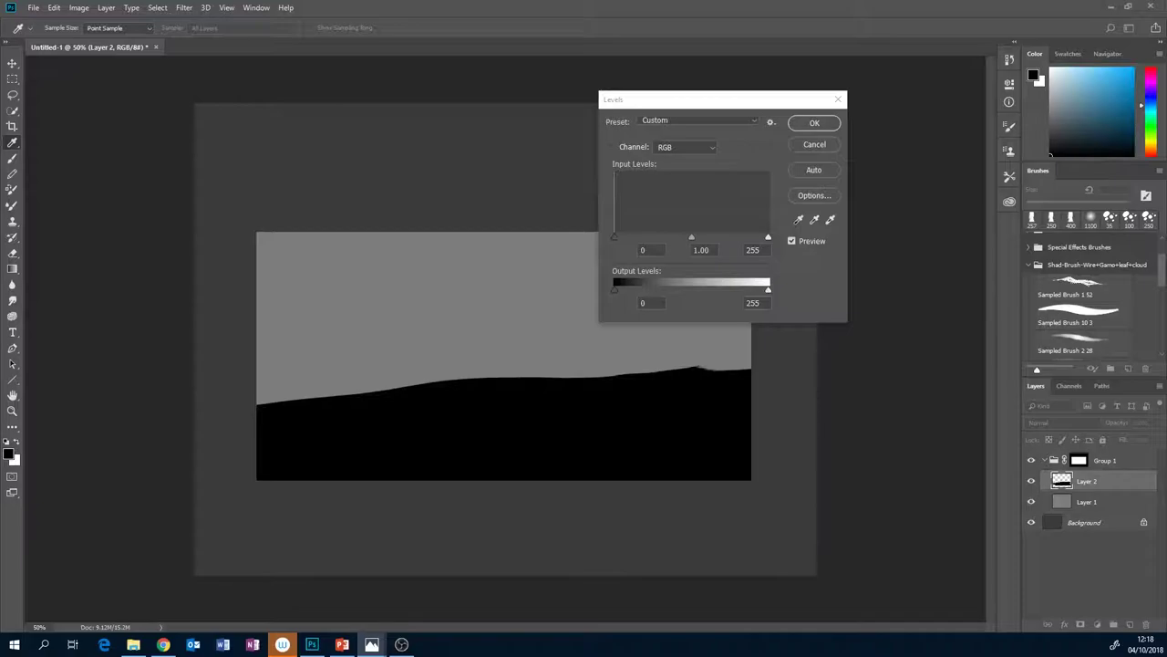
left_click_drag(615, 290, 648, 290)
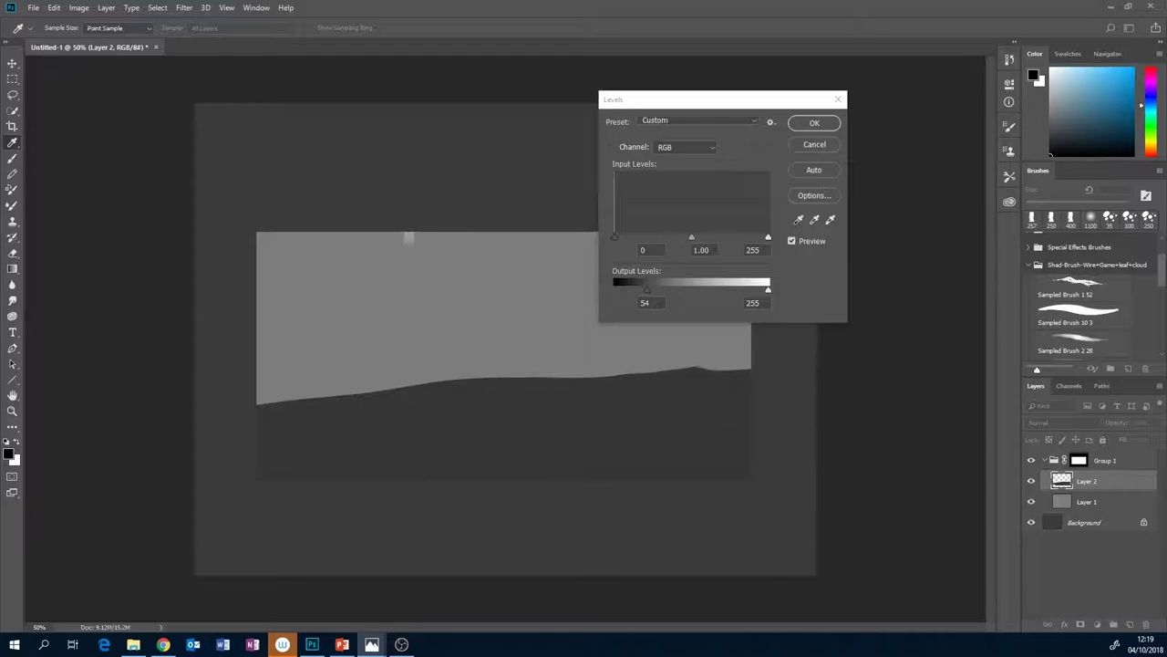
mouse_move(647, 289)
left_mouse_down()
mouse_move(613, 289)
mouse_move(662, 289)
mouse_move(617, 289)
mouse_move(659, 289)
mouse_move(640, 289)
left_mouse_up()
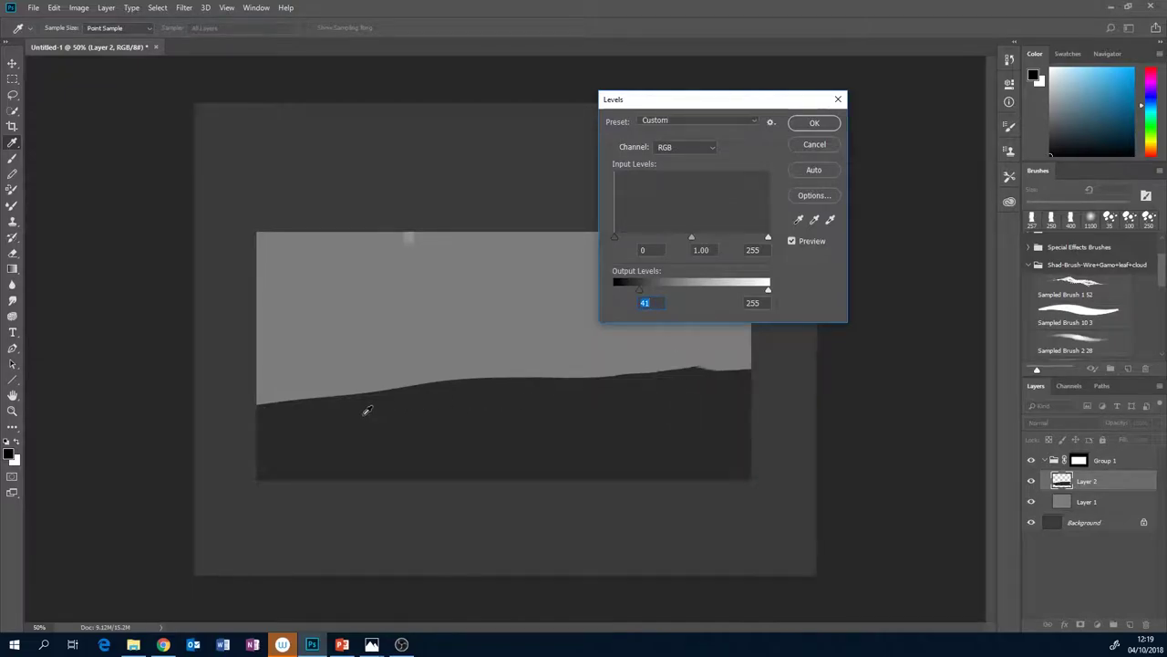
left_click_drag(639, 290, 686, 290)
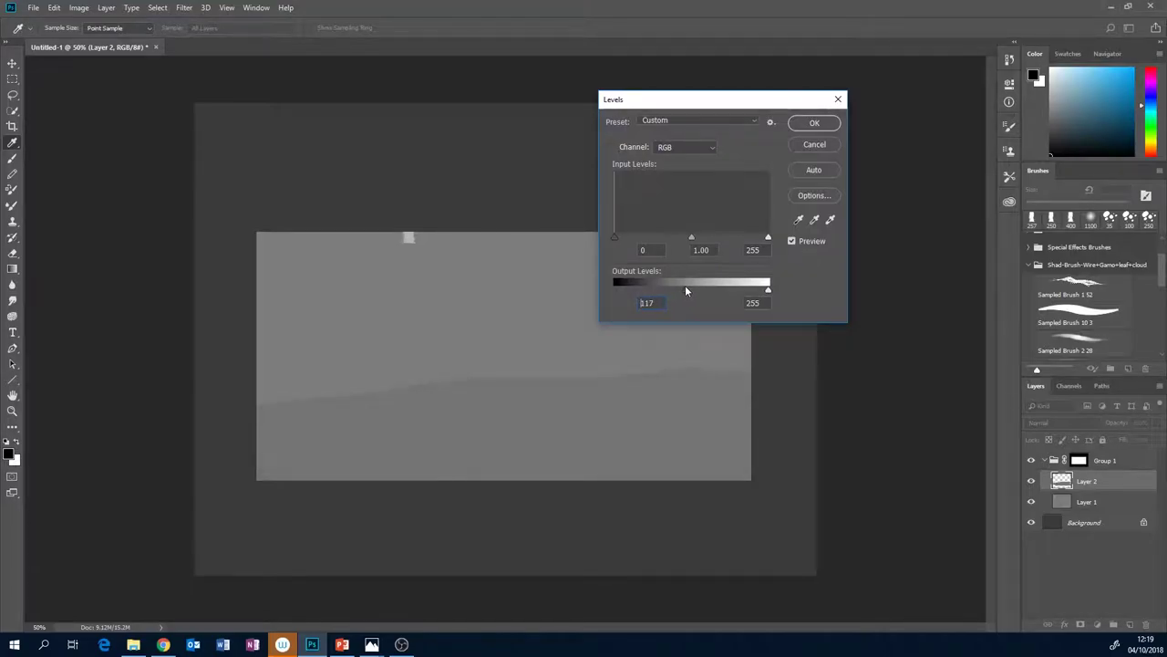
left_click_drag(682, 290, 680, 288)
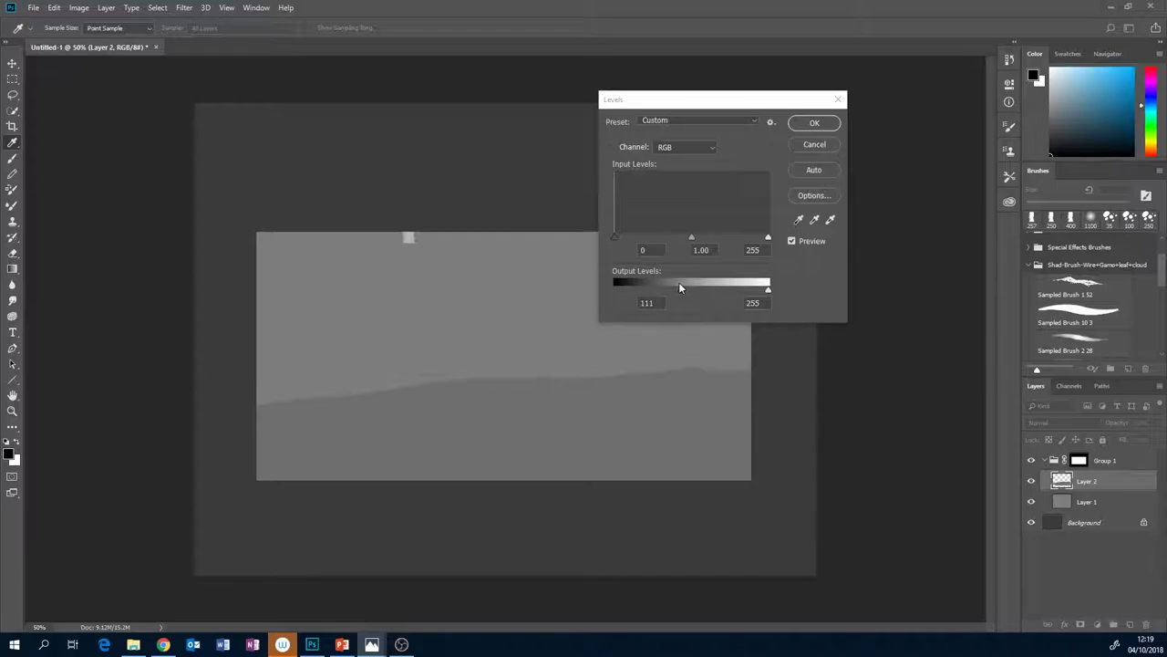
mouse_move(680, 288)
left_mouse_down()
mouse_move(694, 288)
mouse_move(660, 286)
mouse_move(684, 292)
mouse_move(670, 294)
left_mouse_up()
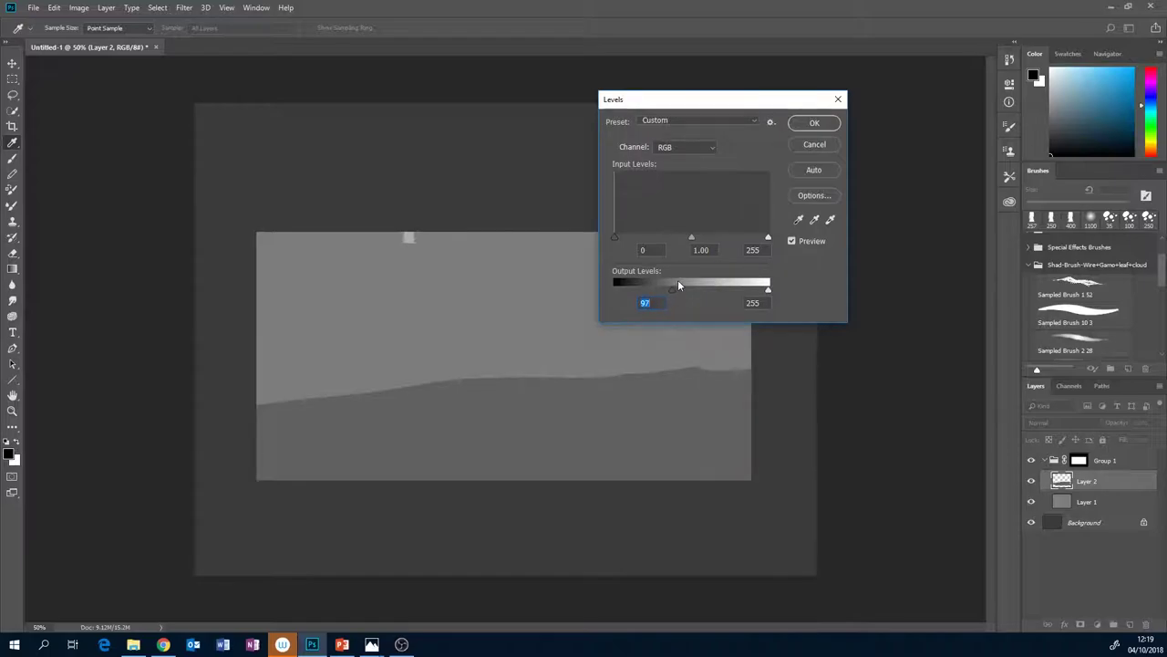
left_click_drag(678, 290, 714, 293)
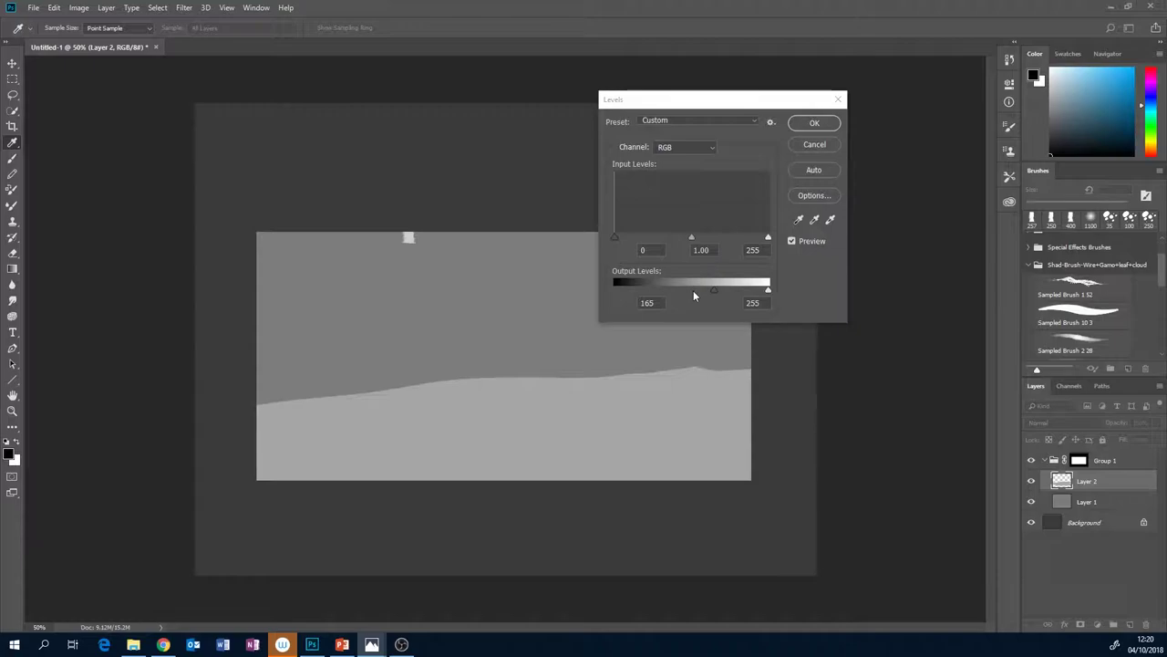
left_click_drag(713, 289, 612, 290)
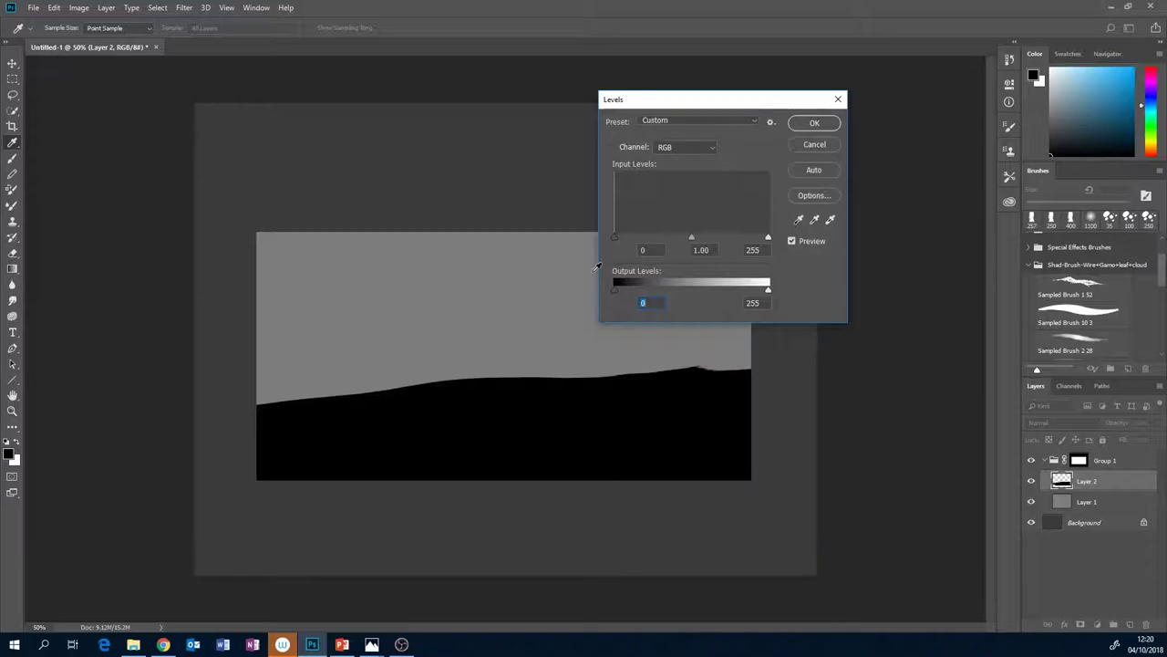
left_click_drag(616, 289, 638, 290)
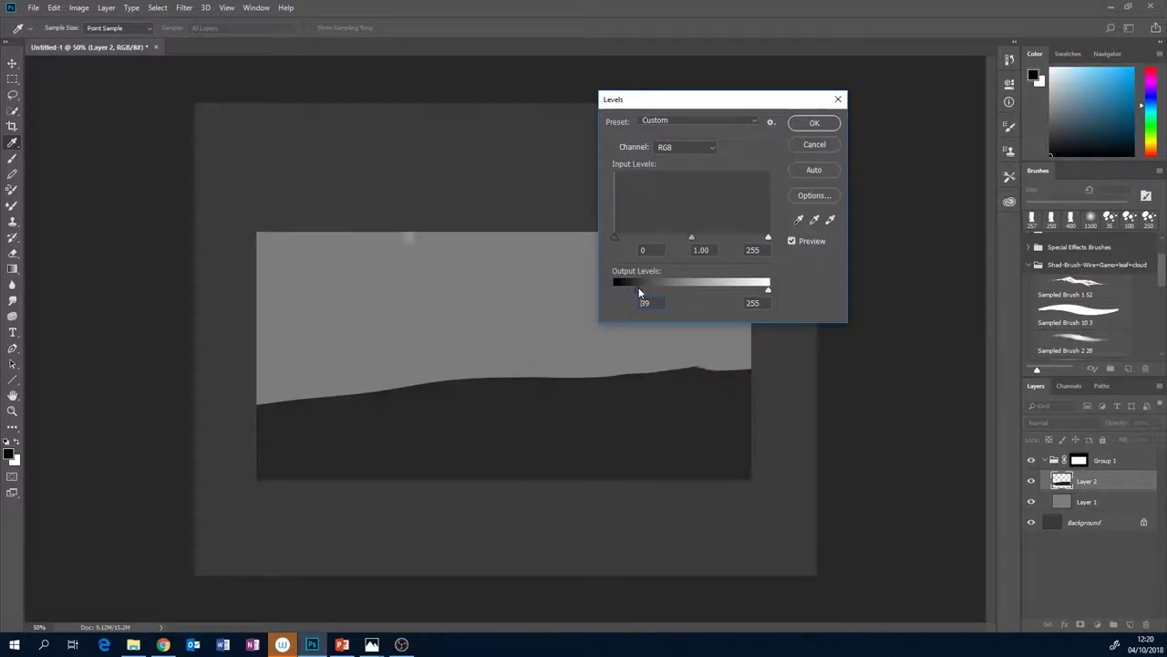
left_click(799, 127)
Erase the stray patch at the frame's upper edge on Layer 2, and add a new empty layer between Layer 1 and Layer 2.
key("e")
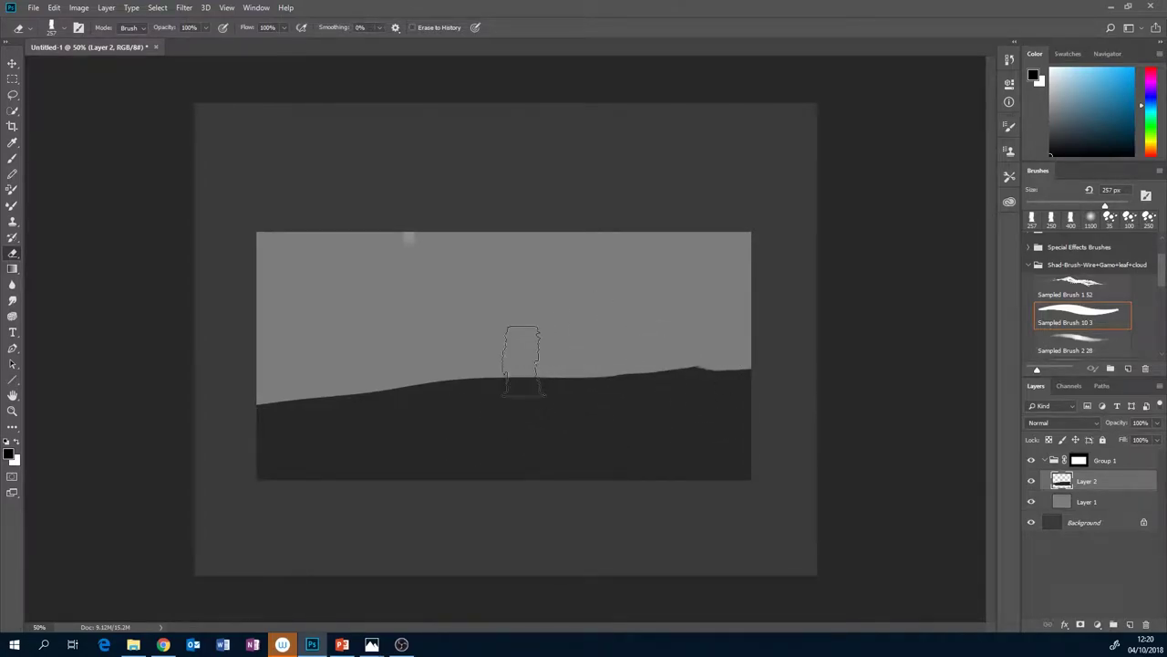
left_click(371, 644)
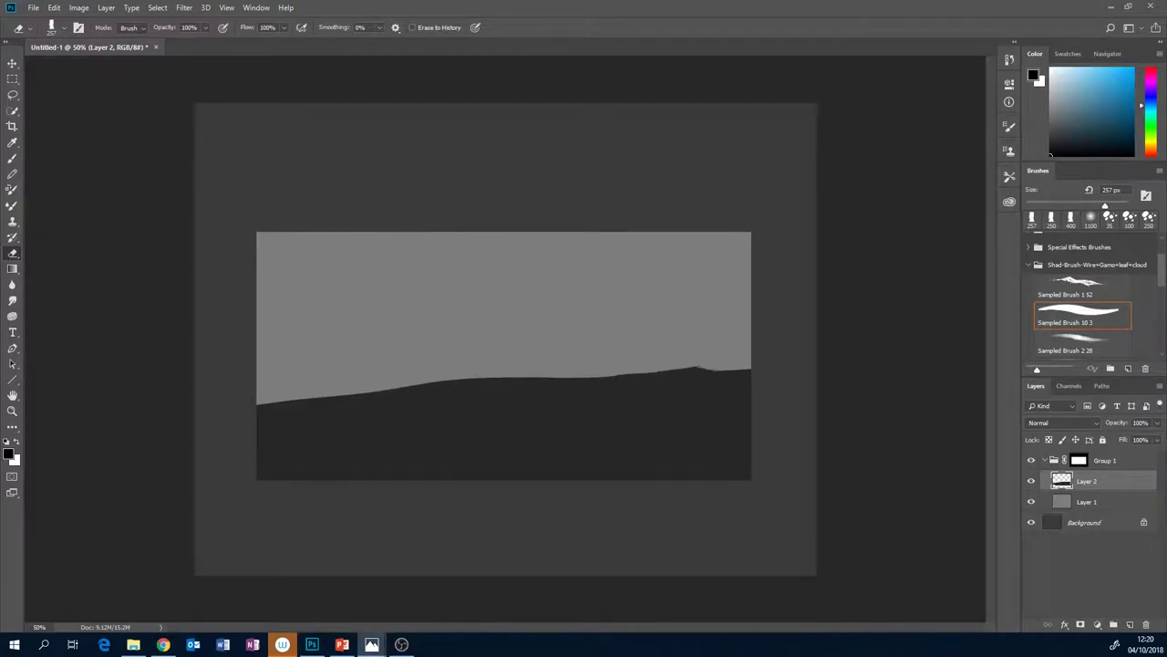
left_click(1129, 503)
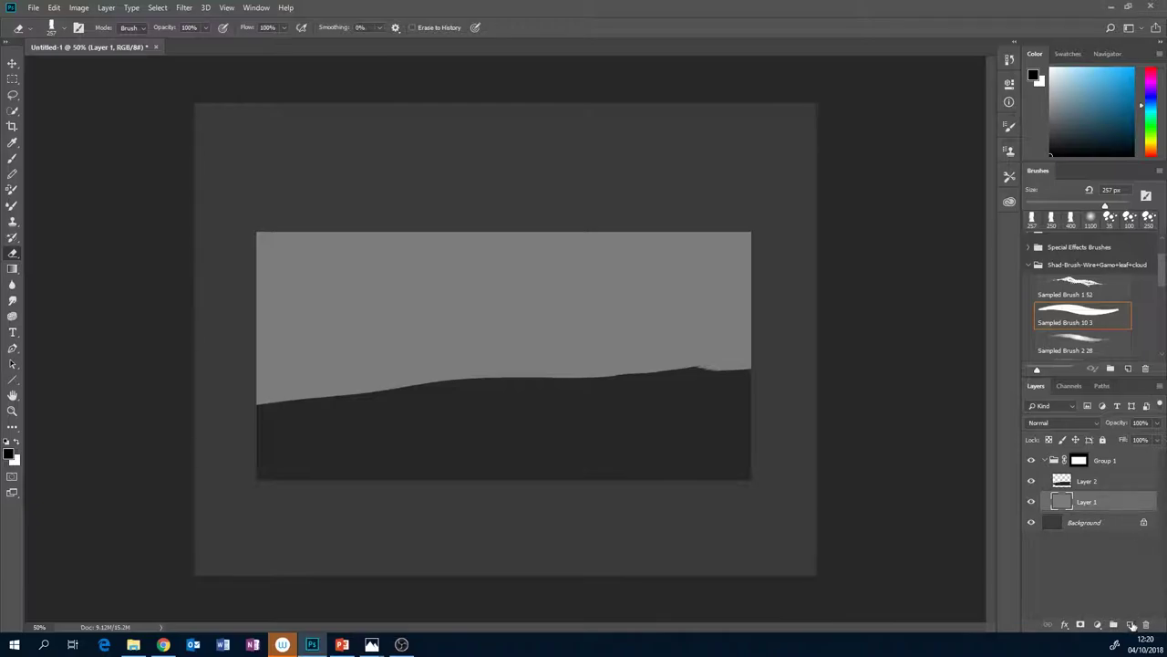
left_click(1131, 624)
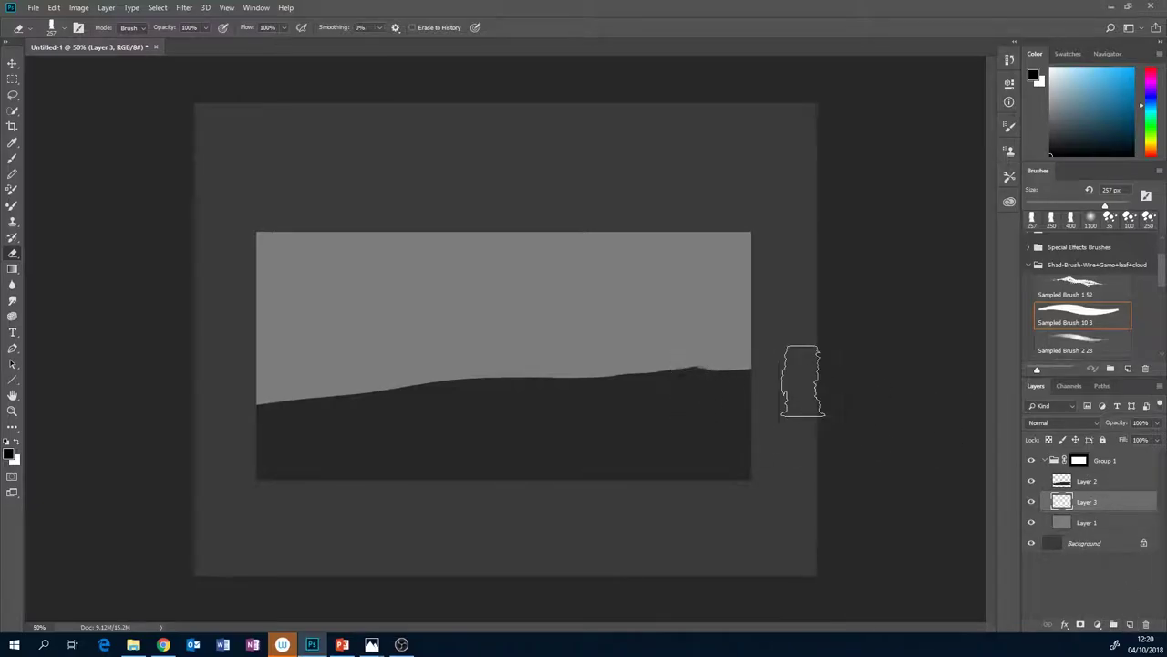
Set the Eraser to the Soft Round 200 1 brush at 500 px.
scroll(1163, 296, "down", 2)
left_click_drag(1163, 296, 1163, 300)
left_click(1088, 308)
key("bracketright")
key("bracketright")
key("bracketright")
key("bracketright")
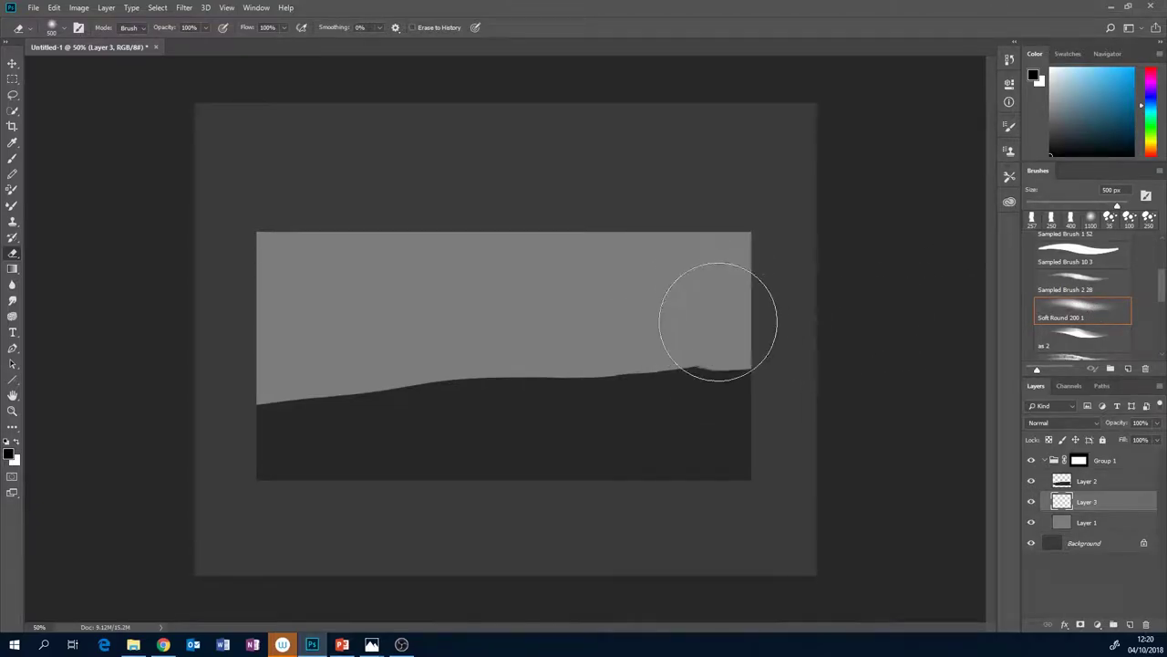
Switch to the Brush tool with the Soft Round 200 1 tip enlarged to 700 px.
key("b")
left_click(1078, 310)
key("bracketright")
key("bracketright")
key("bracketright")
key("bracketright")
key("bracketright")
key("bracketright")
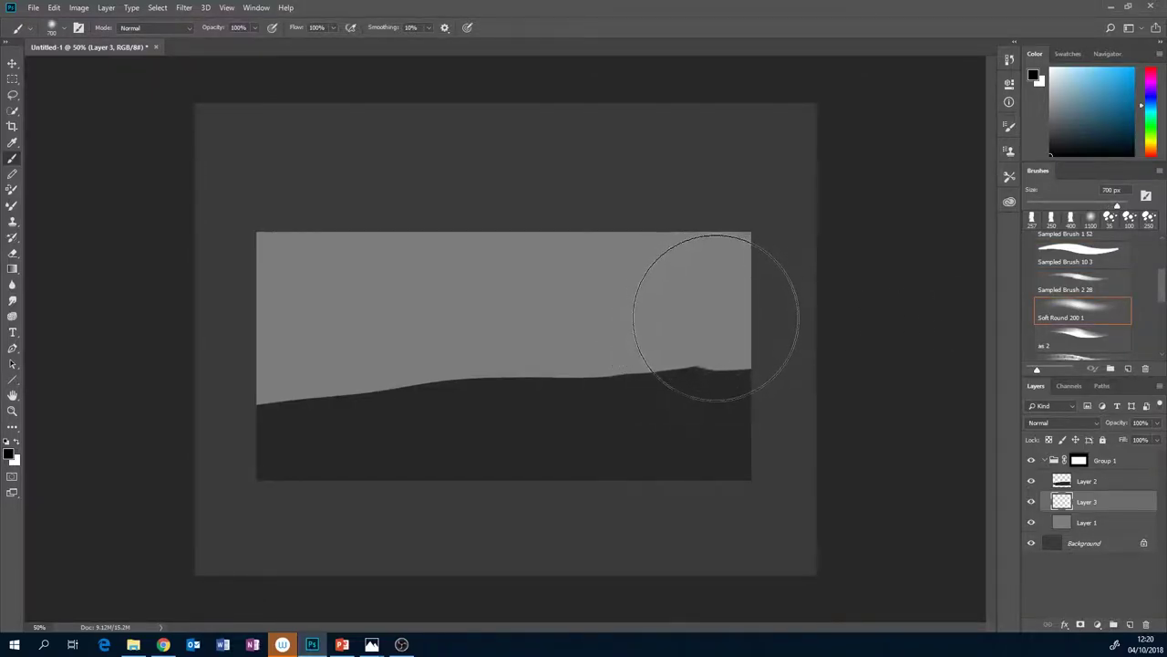
Set the foreground colour to a light grey for painting on Layer 3.
key("x")
left_click_drag(1049, 88, 1046, 92)
key("alt+Tab")
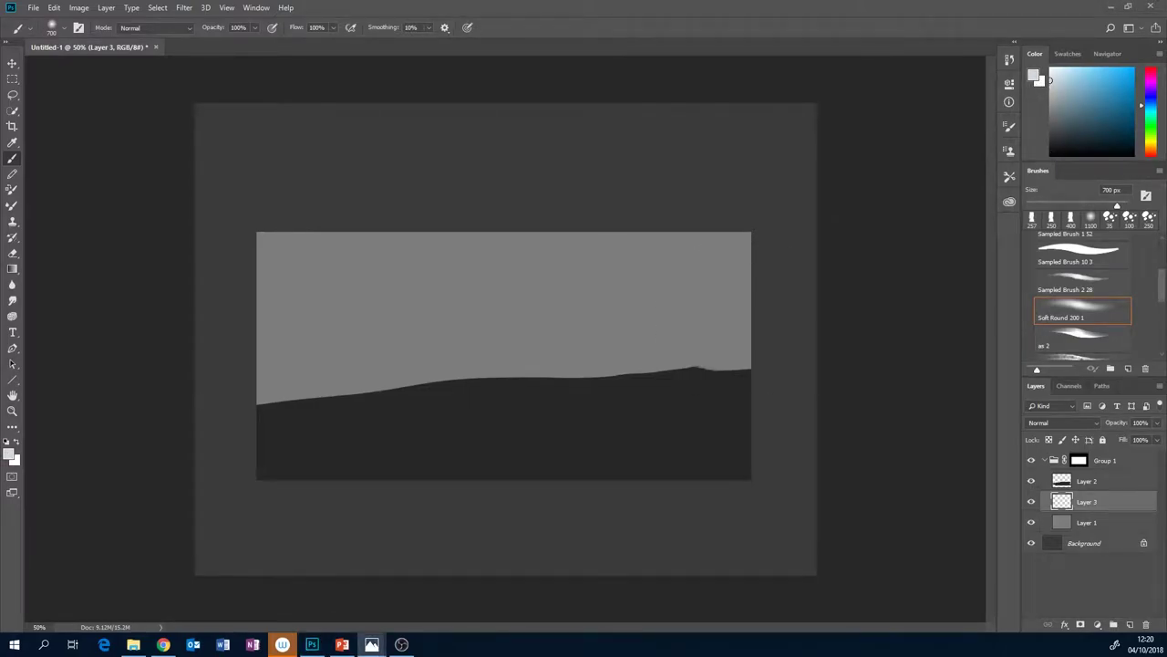
Paint a soft light-grey glow above the horizon, strongest on the right side of the sky, on Layer 3.
mouse_move(702, 329)
left_mouse_down()
mouse_move(618, 377)
mouse_move(579, 361)
mouse_move(597, 360)
mouse_move(535, 359)
mouse_move(466, 386)
mouse_move(663, 349)
mouse_move(677, 310)
mouse_move(468, 394)
left_mouse_up()
left_click(371, 644)
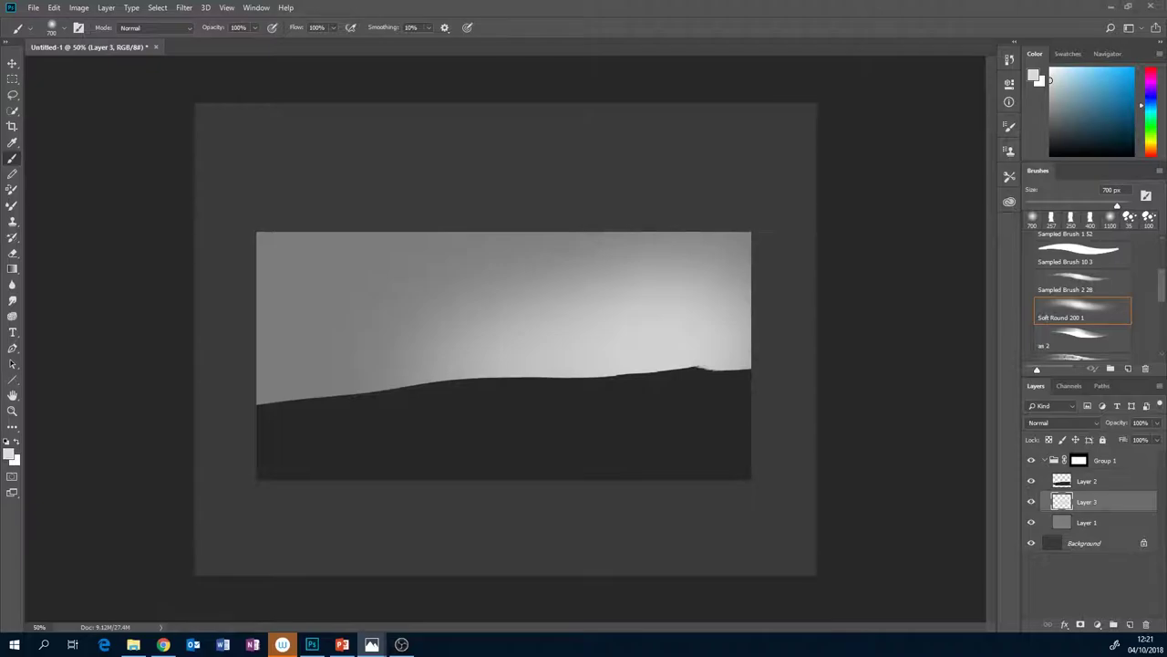
mouse_move(587, 344)
left_mouse_down()
mouse_move(366, 397)
mouse_move(694, 350)
mouse_move(571, 344)
left_mouse_up()
Paint the upper-left sky on Layer 3 with a dark grey and an even darker grey, fading softly towards the glow.
left_click_drag(1049, 80, 1048, 126)
mouse_move(484, 227)
left_mouse_down()
mouse_move(235, 267)
mouse_move(481, 206)
mouse_move(454, 209)
mouse_move(208, 268)
mouse_move(580, 211)
mouse_move(220, 287)
mouse_move(504, 241)
mouse_move(696, 231)
mouse_move(239, 308)
mouse_move(712, 246)
mouse_move(712, 257)
mouse_move(378, 336)
mouse_move(590, 301)
mouse_move(393, 363)
mouse_move(525, 321)
mouse_move(405, 347)
left_mouse_up()
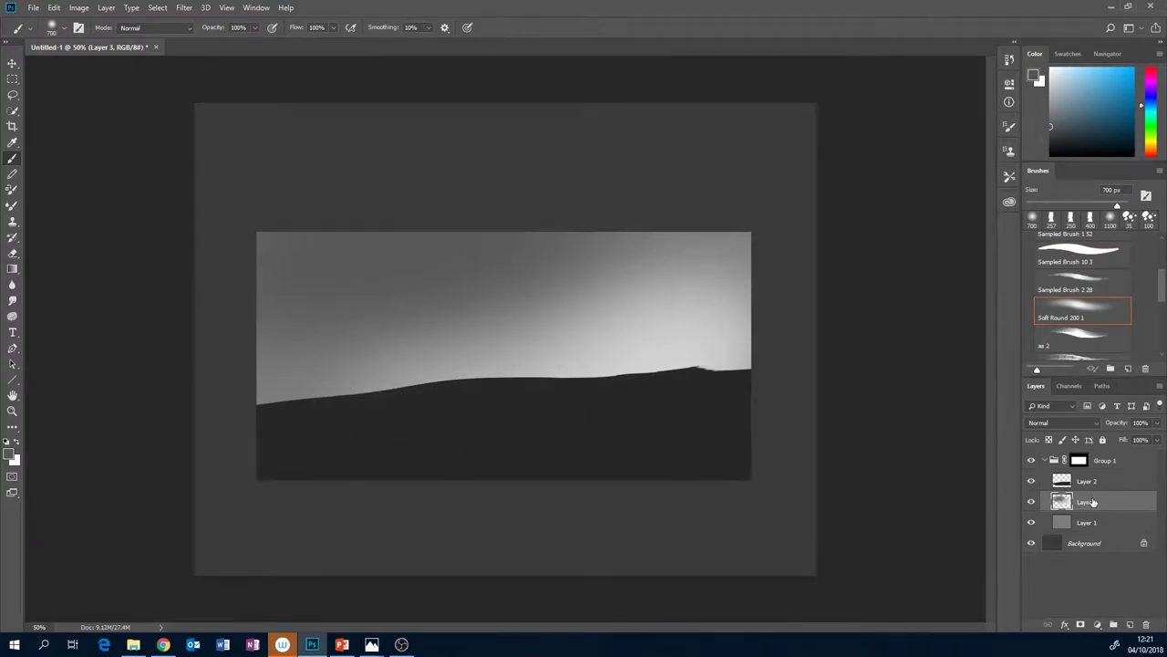
key("alt+Tab")
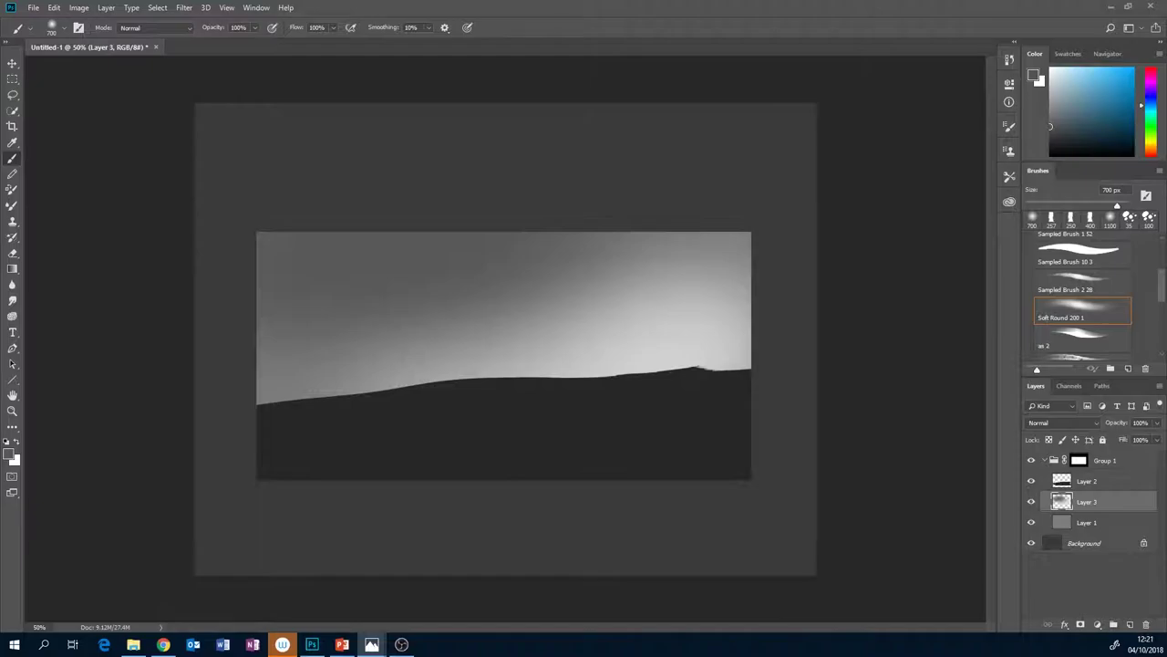
left_click(1049, 141)
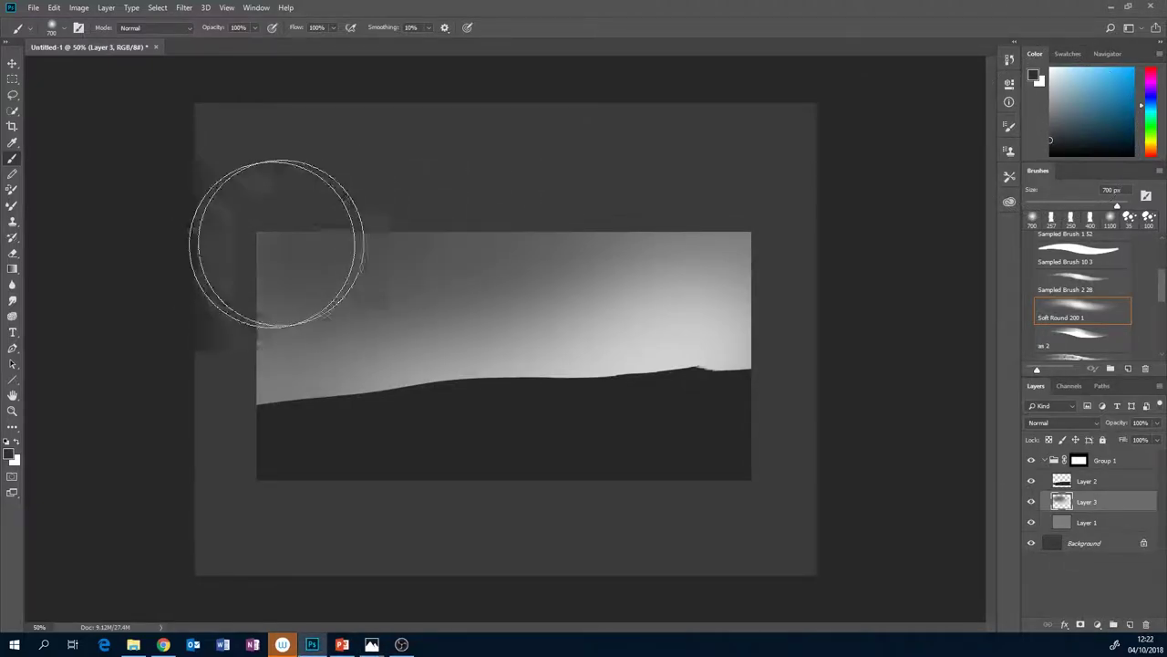
left_click_drag(230, 268, 537, 215)
mouse_move(141, 334)
left_mouse_down()
mouse_move(292, 244)
mouse_move(205, 271)
mouse_move(299, 227)
left_mouse_up()
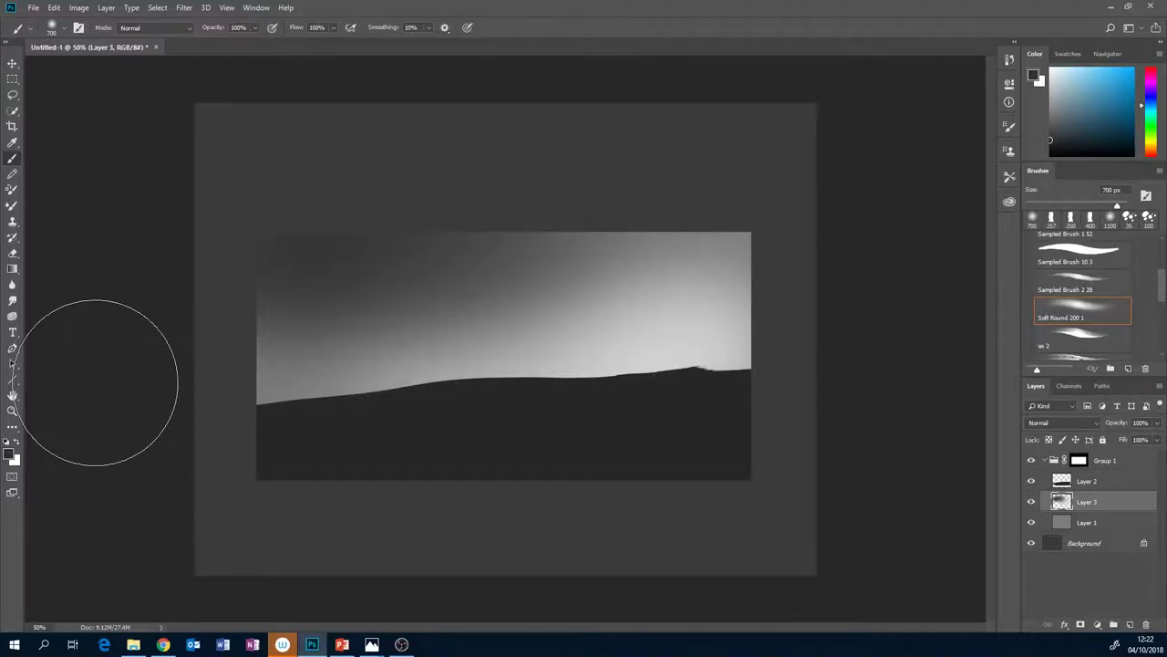
Darken the midtones of Layer 3 with a Levels adjustment, keeping the output levels at 0 and 255.
key("ctrl+l")
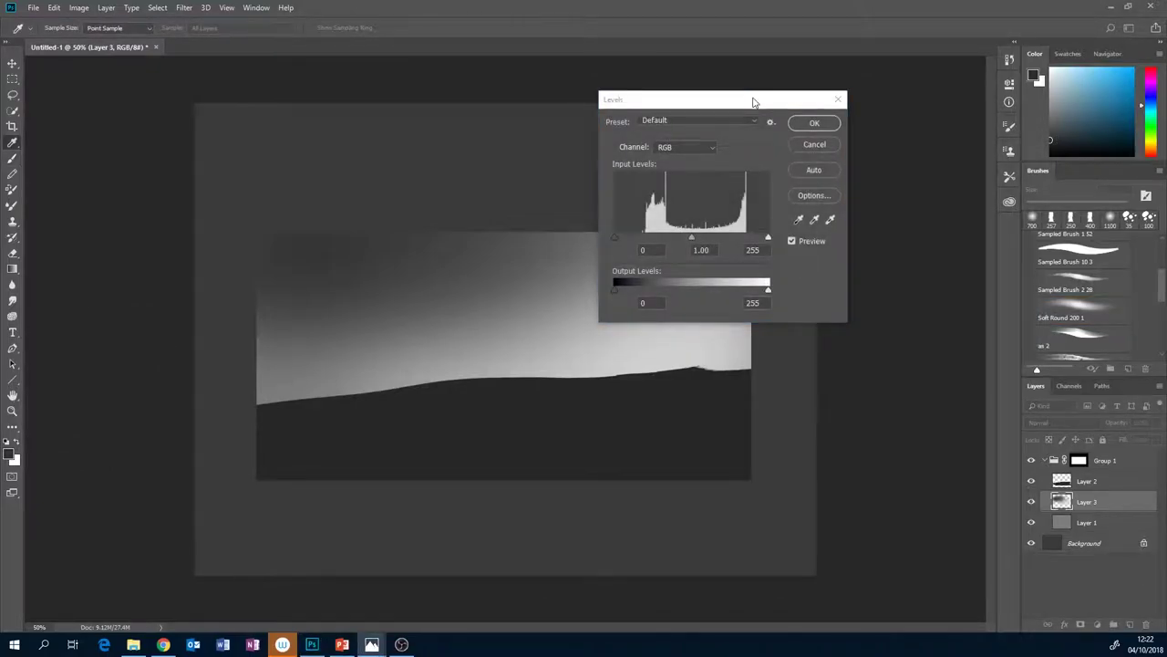
left_click_drag(757, 102, 783, 95)
mouse_move(792, 279)
left_mouse_down()
mouse_move(735, 286)
mouse_move(811, 277)
left_mouse_up()
left_click_drag(642, 285, 613, 285)
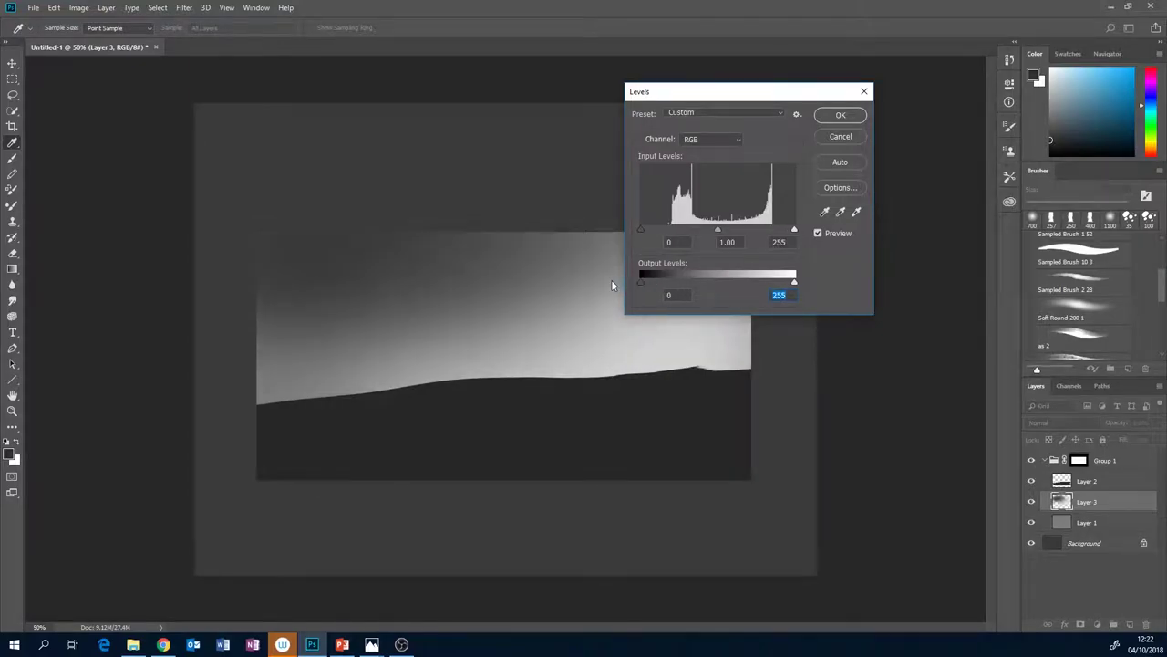
mouse_move(717, 231)
left_mouse_down()
mouse_move(730, 234)
mouse_move(712, 231)
left_mouse_up()
mouse_move(712, 231)
left_mouse_down()
mouse_move(722, 231)
mouse_move(702, 232)
mouse_move(748, 234)
mouse_move(733, 235)
left_mouse_up()
left_click(840, 116)
key("b")
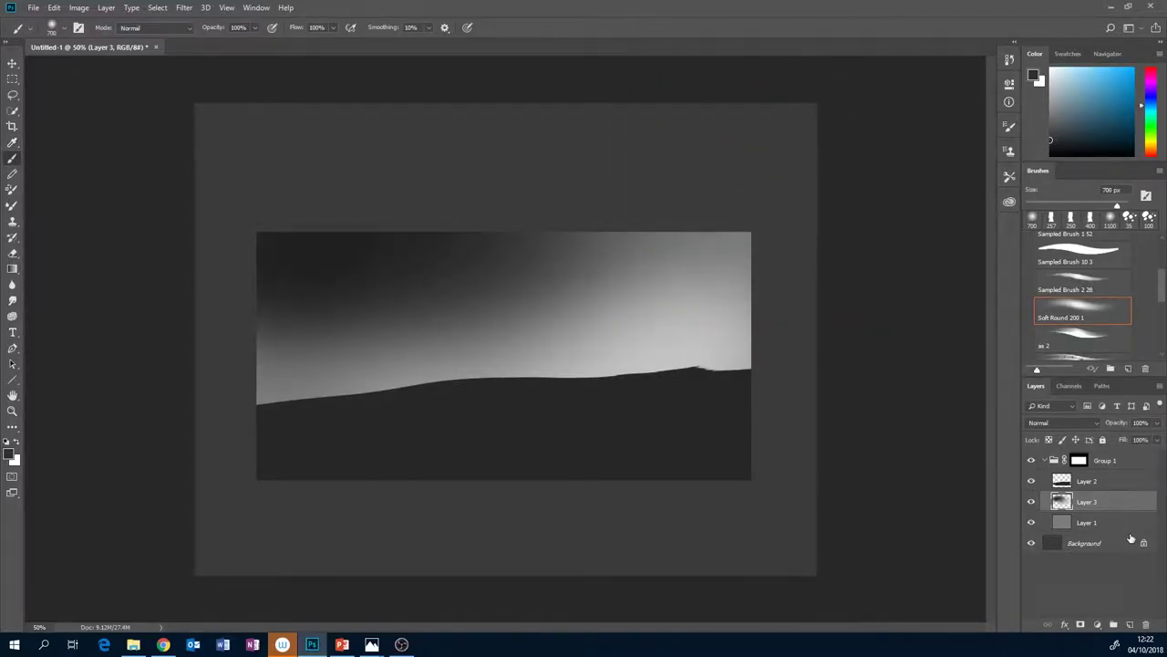
Add a new layer above Layer 3 and test the Sampled Brush 10 3 tip at 329 px with a dab in the sky, undoing it.
left_click(1130, 625)
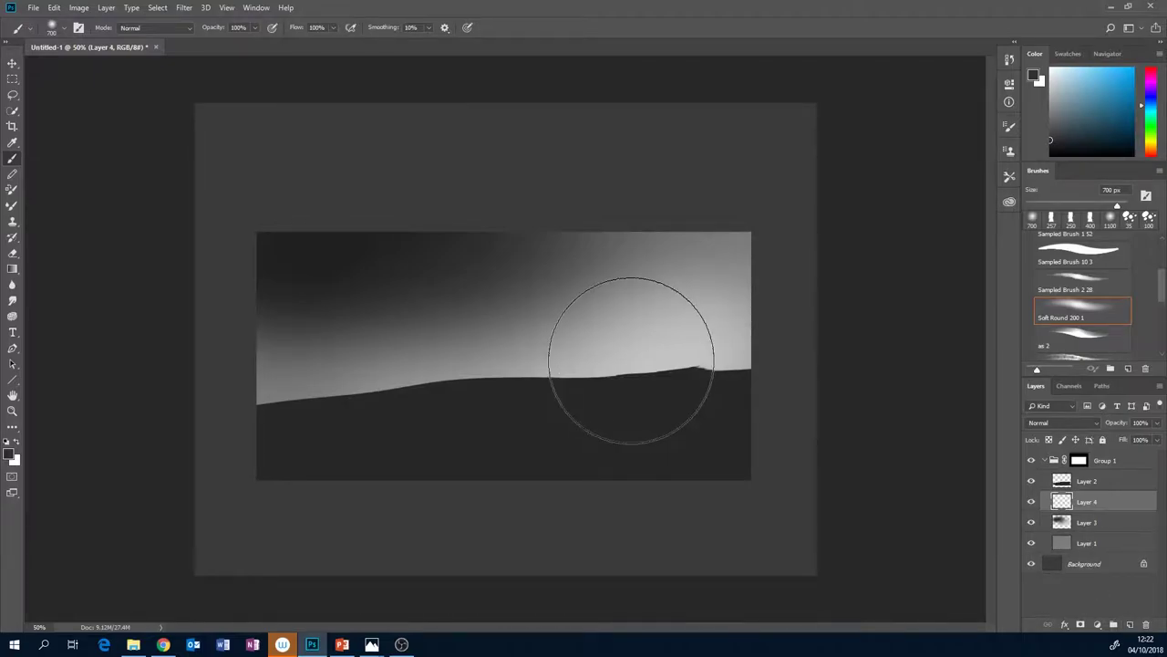
left_click(1111, 259)
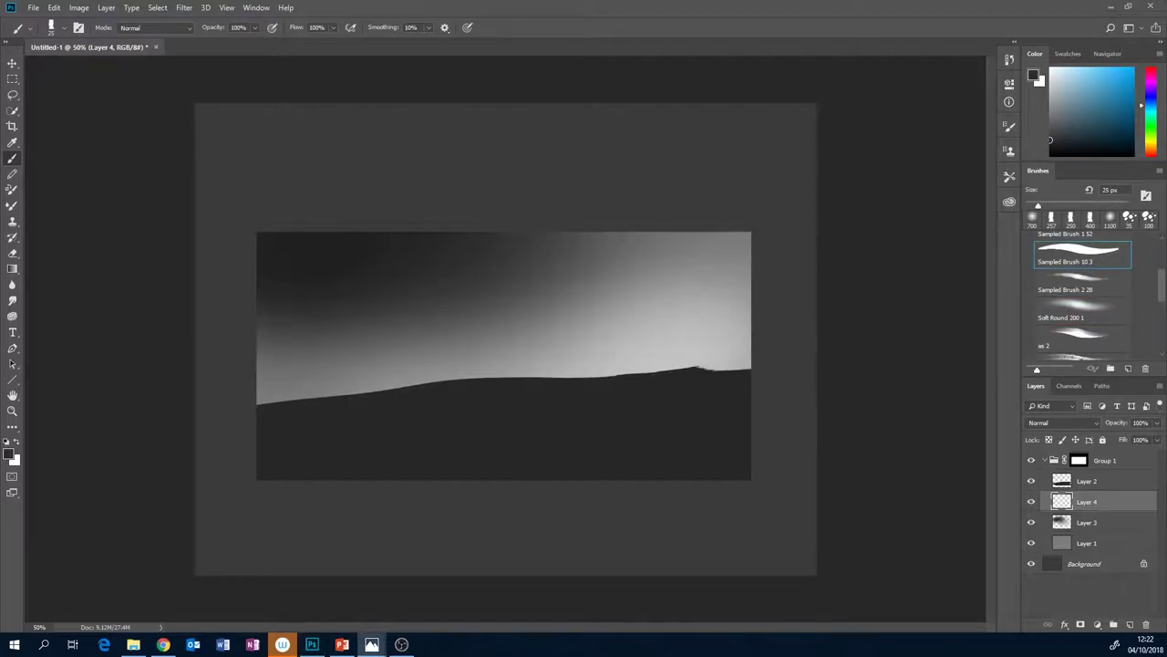
left_click(1081, 204)
left_click(1099, 205)
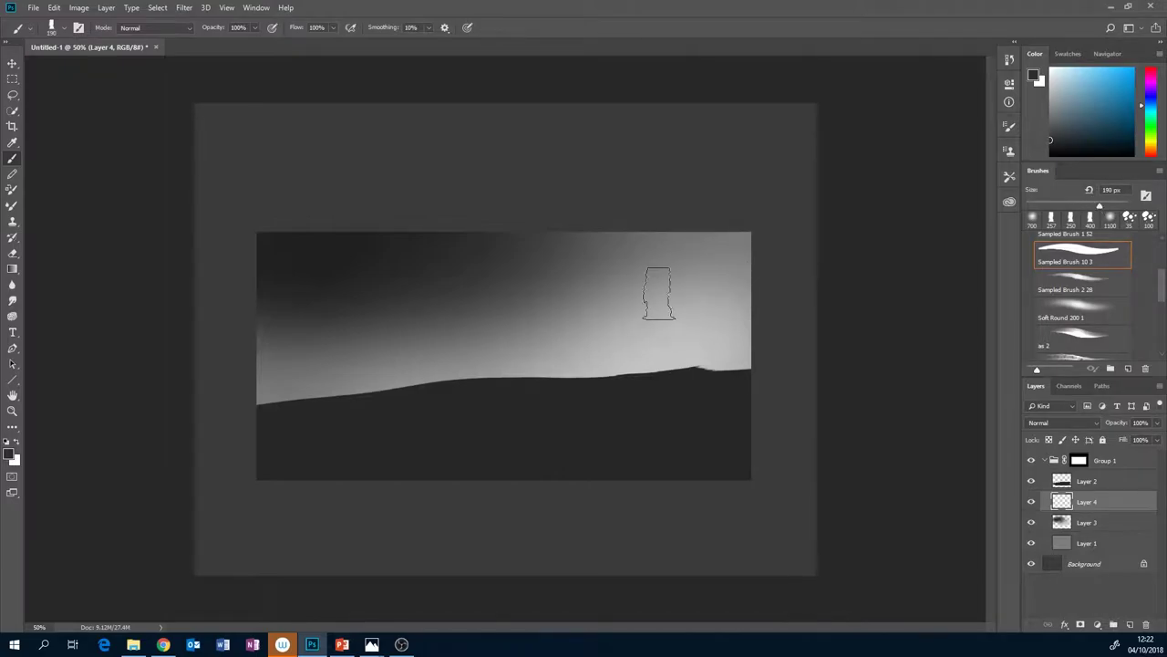
left_click_drag(1103, 203, 1109, 204)
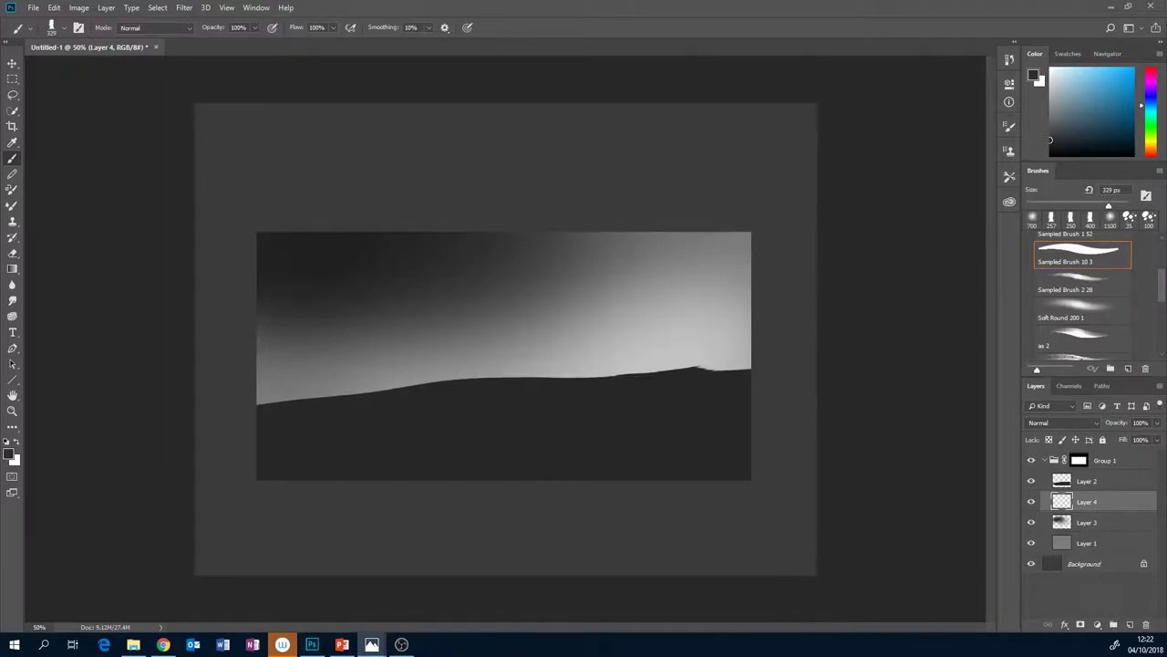
left_click(577, 325)
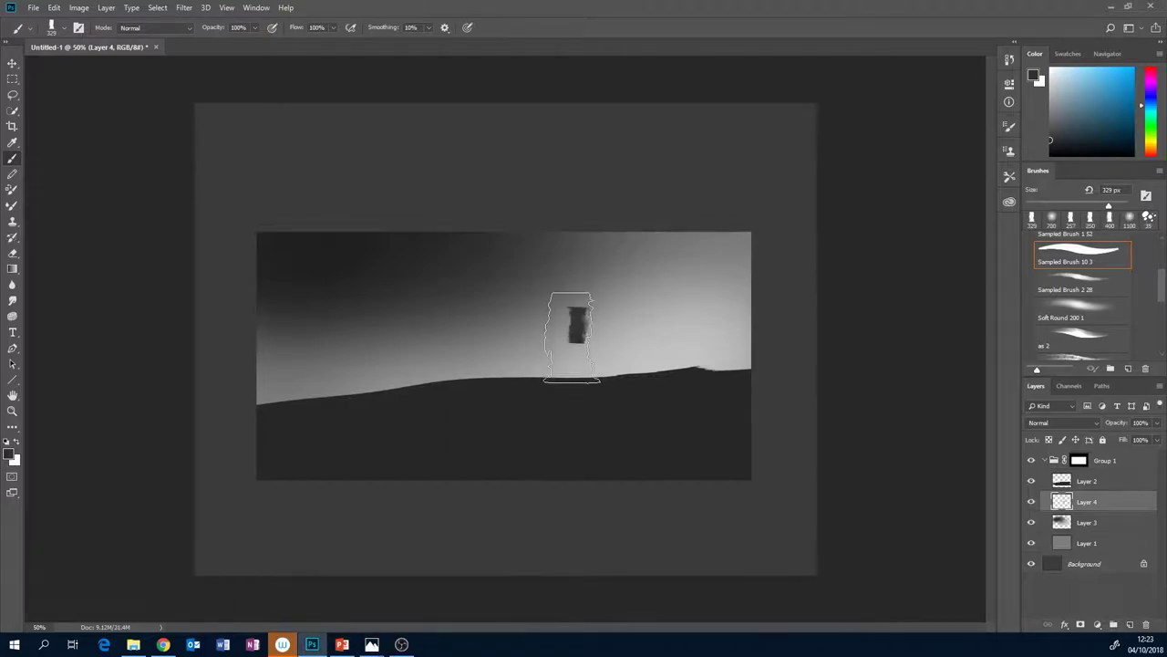
key("ctrl+z")
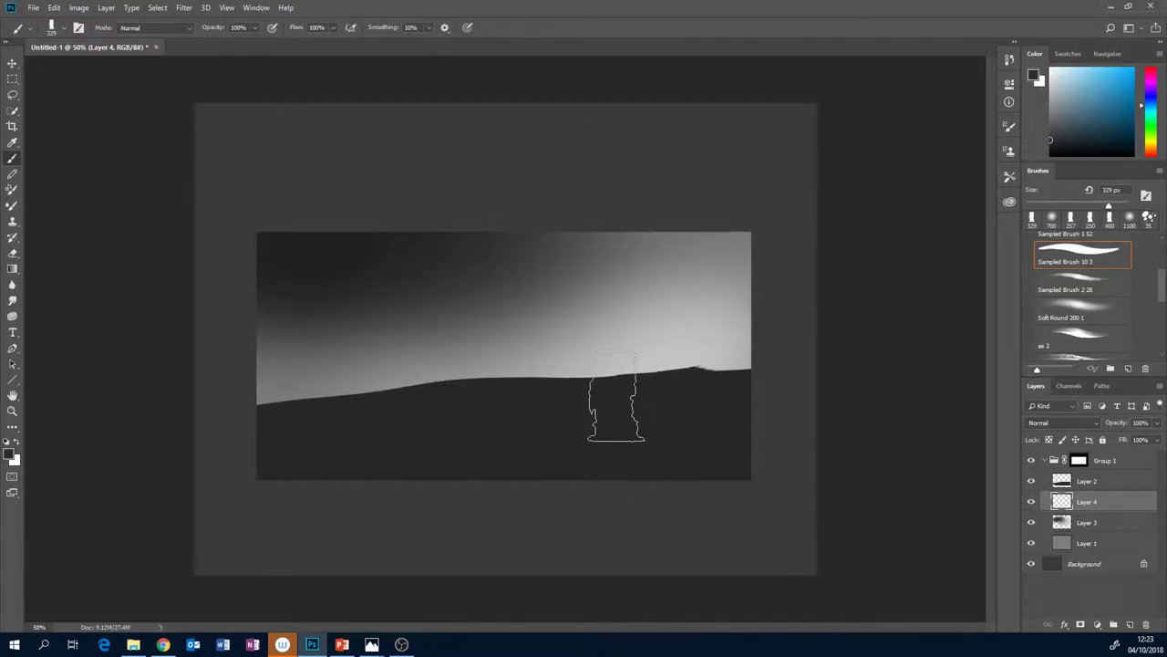
Add a new layer above Layer 2 and clip it to the ground shape on Layer 2.
left_click(1117, 482)
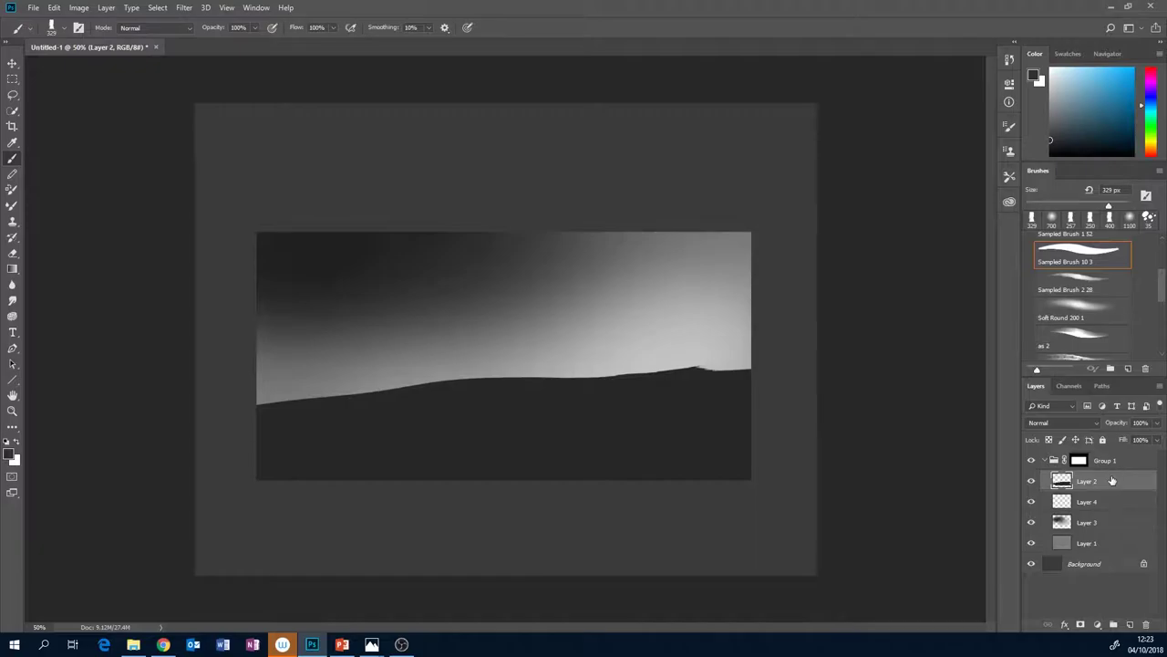
left_click(1131, 626)
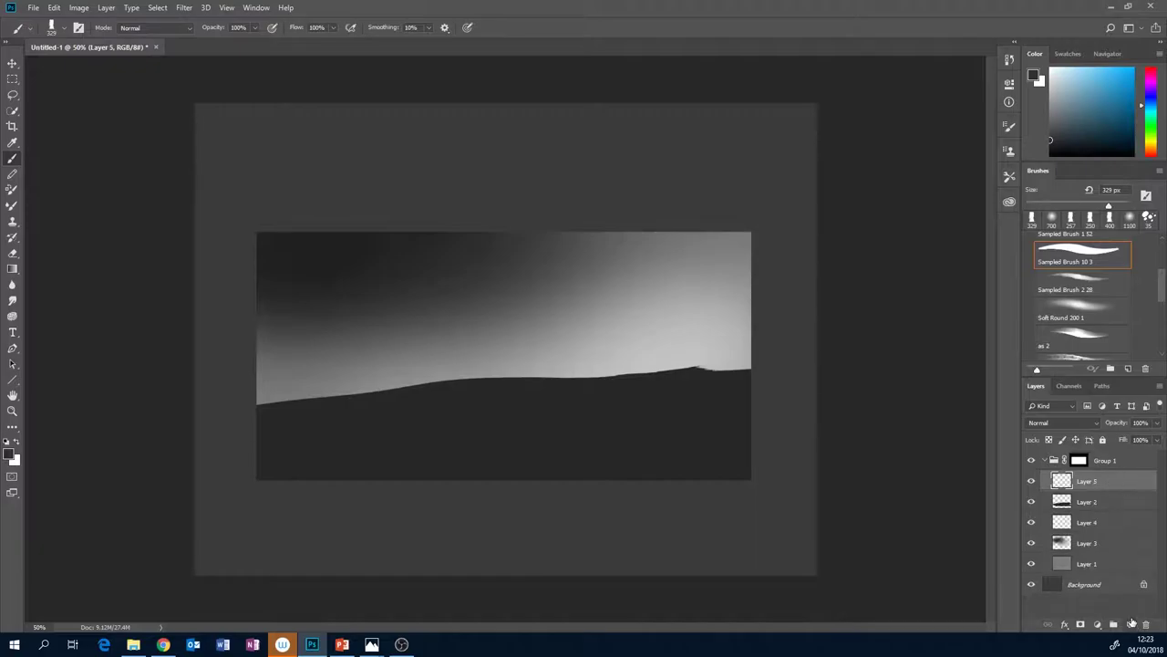
left_click(1112, 491, "alt")
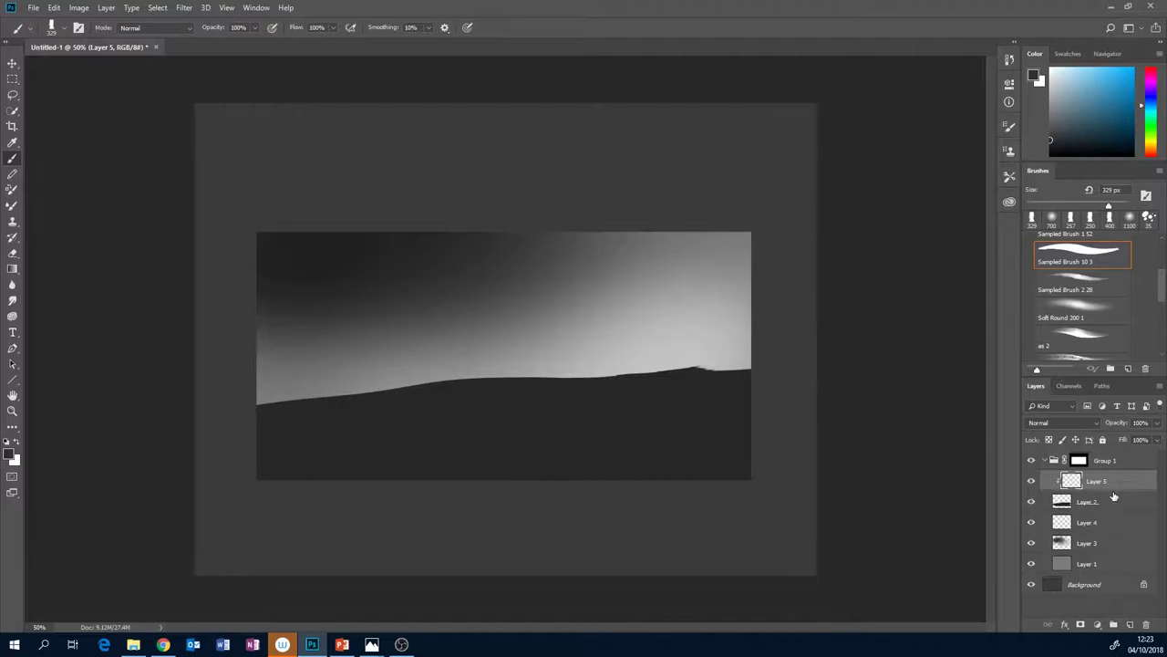
Try a blue stroke across the ground on clipped Layer 5 with the 400 px textured brush, and undo it.
left_click(1109, 219)
left_click(1119, 108)
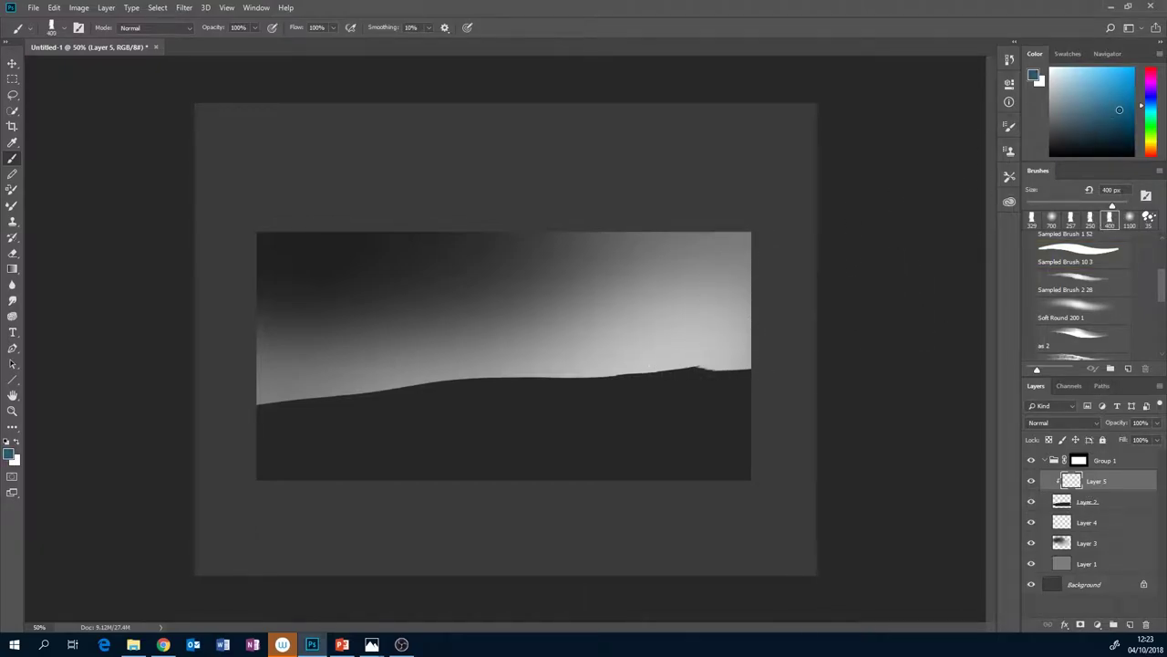
mouse_move(679, 342)
left_mouse_down()
mouse_move(634, 408)
mouse_move(700, 338)
mouse_move(652, 378)
mouse_move(564, 410)
mouse_move(386, 416)
mouse_move(623, 365)
left_mouse_up()
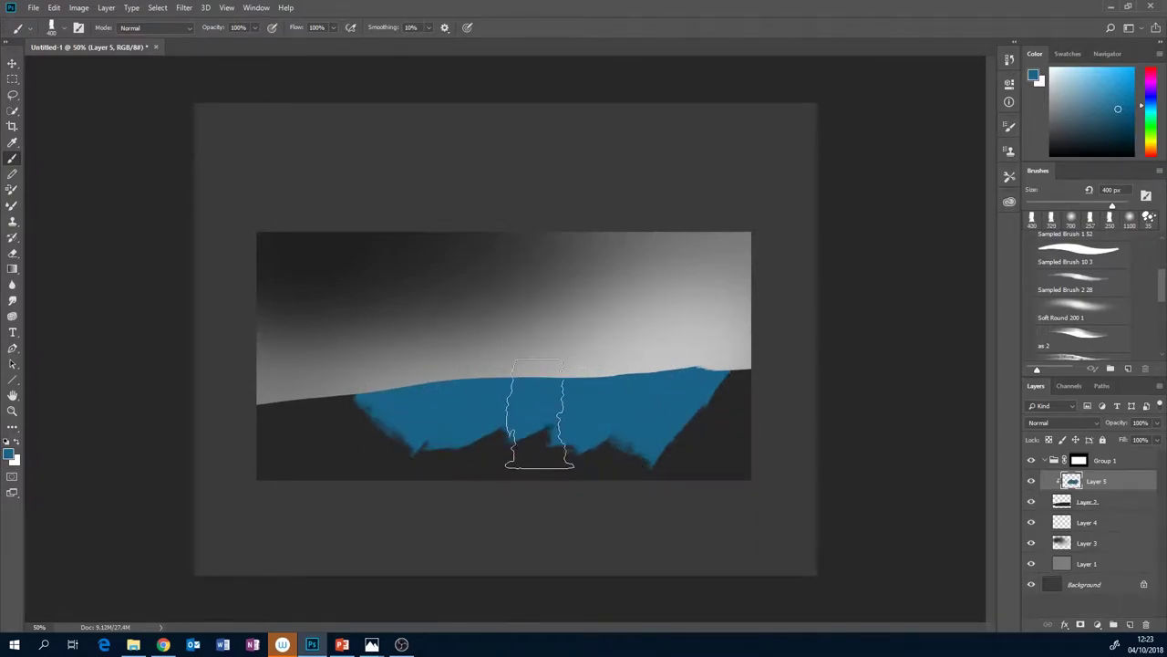
key("ctrl+z")
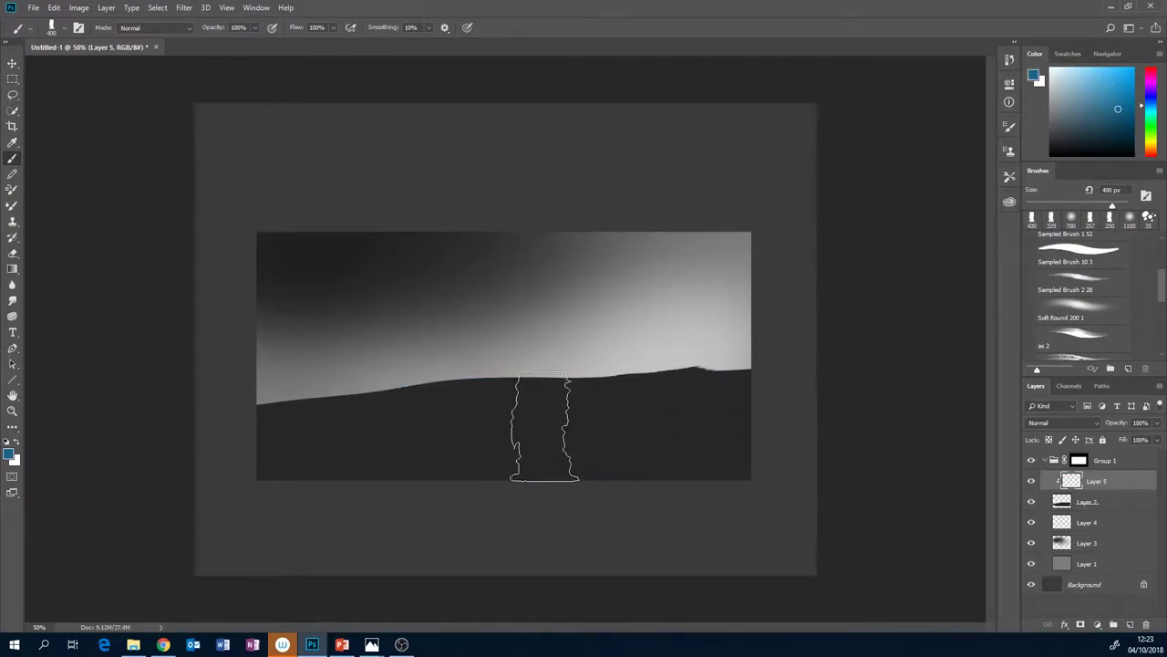
Set the brush to Soft Round 200 1 at 305 px with a mid-grey foreground colour.
left_click(1090, 305)
left_click(1050, 118)
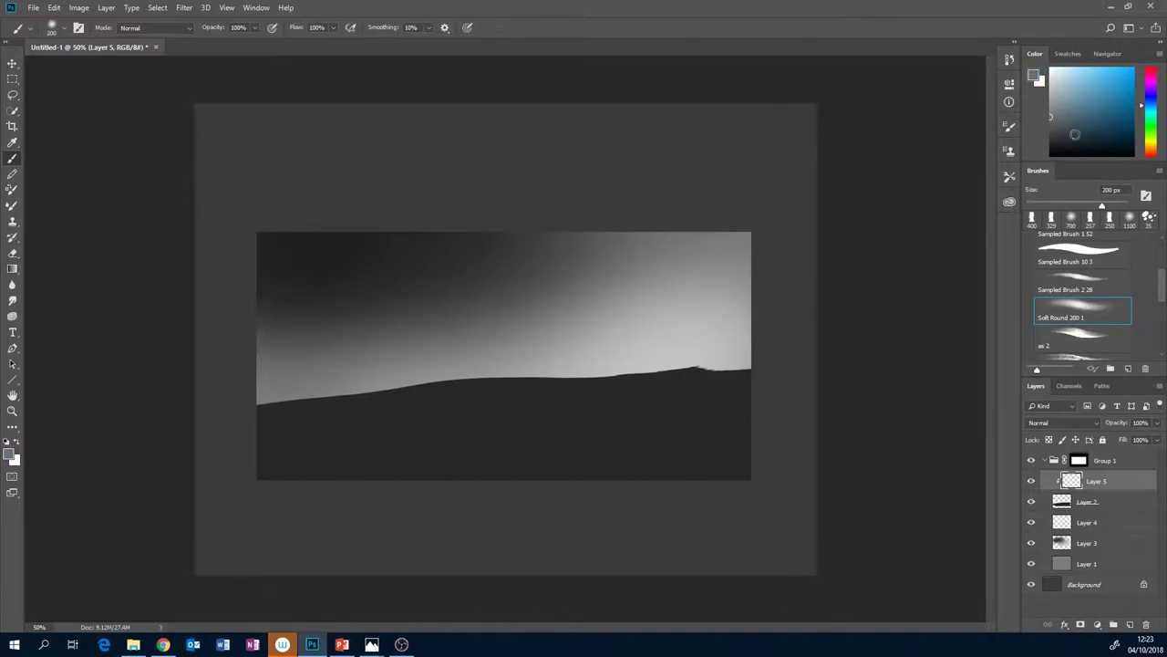
left_click(1050, 117)
left_click(371, 644)
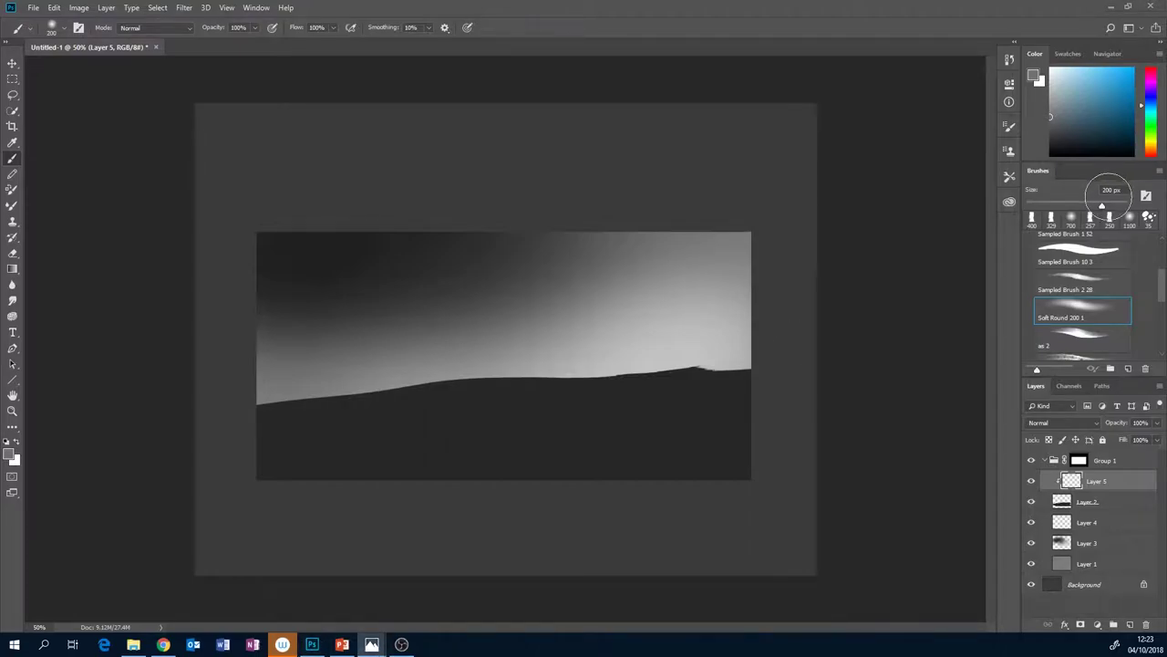
left_click(1107, 206)
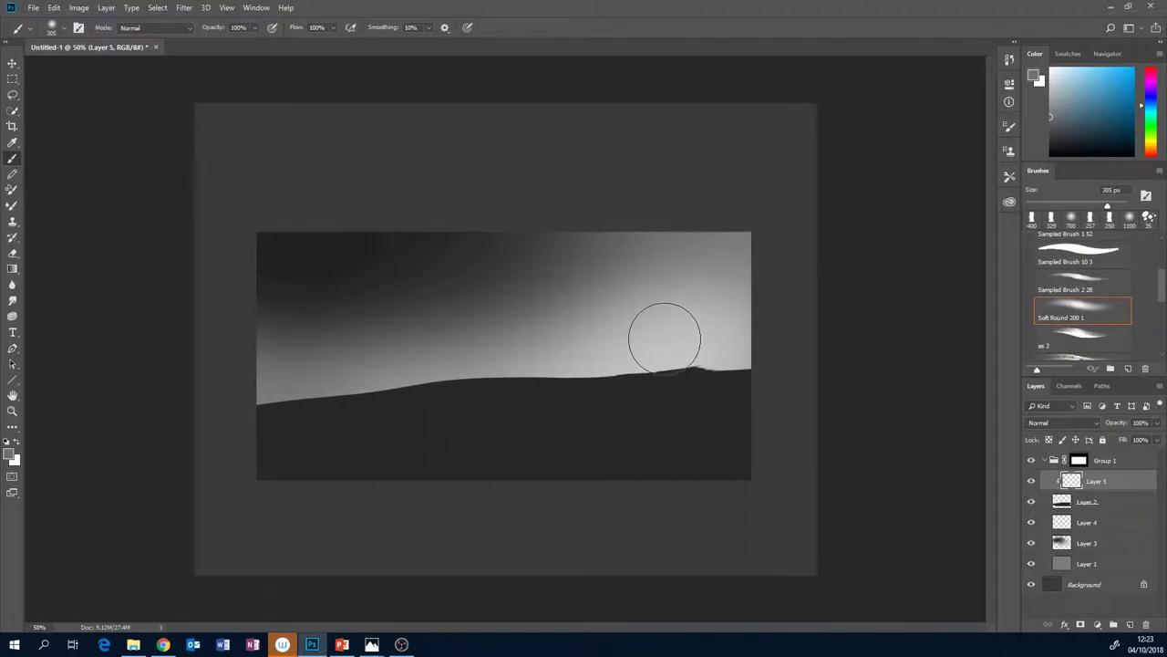
Sample a grey from the sky above the horizon and paint soft haze over the ground on Layer 5 at 500 px.
left_click(444, 369, "alt")
left_click(444, 370, "alt")
left_click(443, 367, "alt")
left_click(431, 339, "alt")
left_click(432, 339, "alt")
key("bracketright")
key("bracketright")
mouse_move(436, 376)
left_mouse_down()
mouse_move(747, 362)
mouse_move(359, 396)
mouse_move(707, 376)
mouse_move(482, 379)
mouse_move(229, 427)
mouse_move(719, 384)
mouse_move(216, 434)
mouse_move(531, 382)
mouse_move(769, 366)
mouse_move(762, 347)
mouse_move(525, 359)
mouse_move(750, 338)
mouse_move(259, 404)
mouse_move(393, 381)
mouse_move(180, 430)
mouse_move(806, 387)
mouse_move(275, 443)
mouse_move(796, 417)
mouse_move(587, 425)
mouse_move(231, 470)
left_mouse_up()
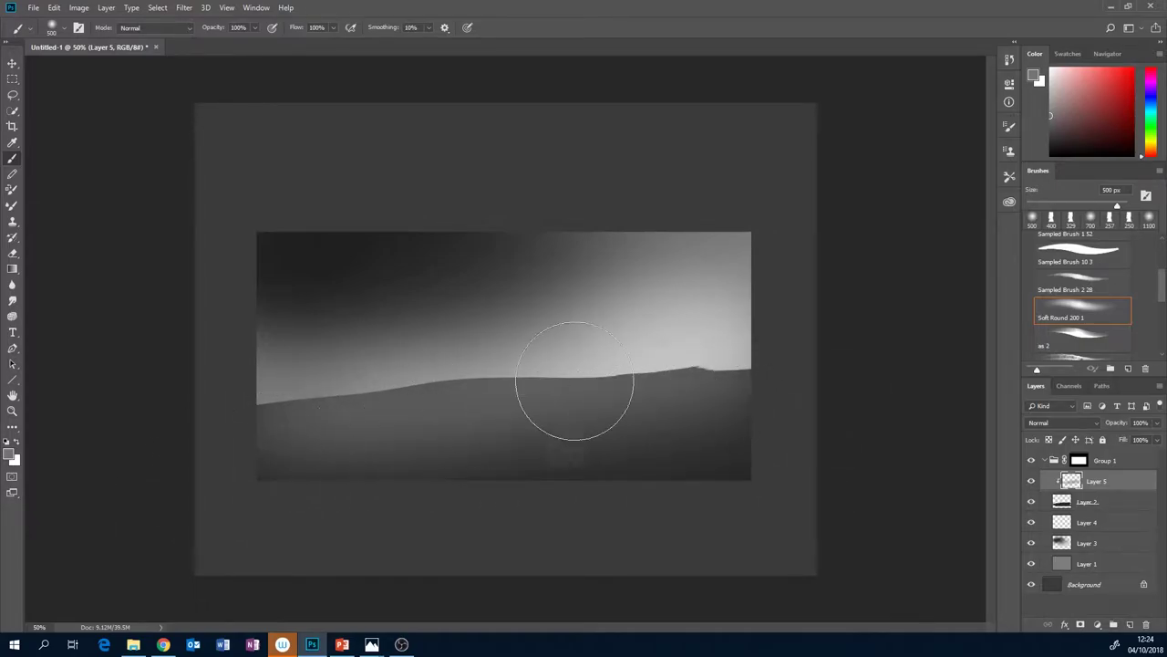
Darken the lower ground with dark grey, and brush a light grey sampled from the sky along the ridge at 300 px.
left_click(1050, 140)
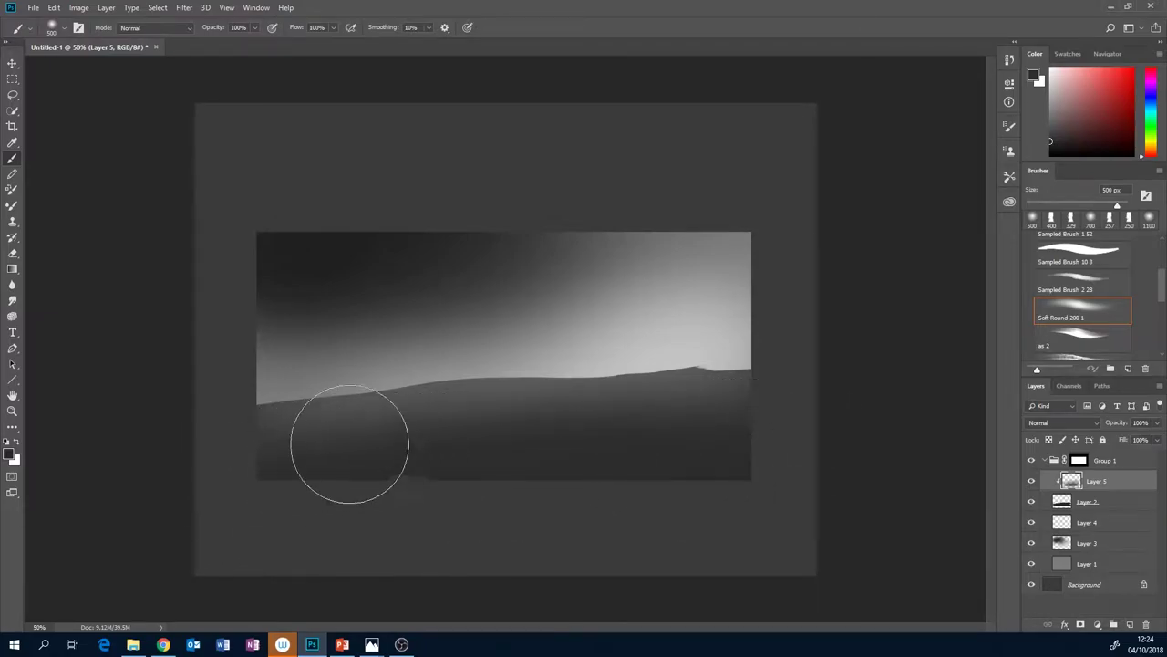
left_click(1048, 101)
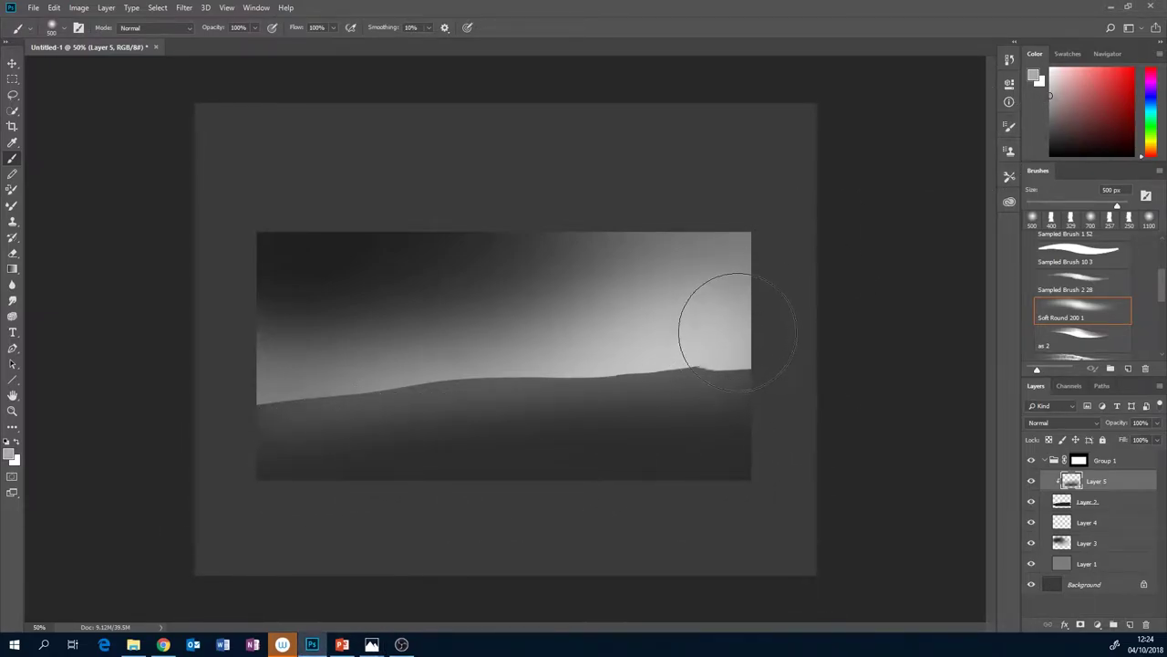
left_click(681, 349, "alt")
key("bracketleft")
key("bracketleft")
mouse_move(724, 341)
left_mouse_down()
mouse_move(424, 379)
mouse_move(501, 362)
mouse_move(246, 399)
mouse_move(491, 375)
mouse_move(283, 404)
mouse_move(185, 438)
mouse_move(348, 411)
mouse_move(300, 420)
mouse_move(750, 392)
mouse_move(707, 360)
mouse_move(764, 361)
mouse_move(730, 380)
left_mouse_up()
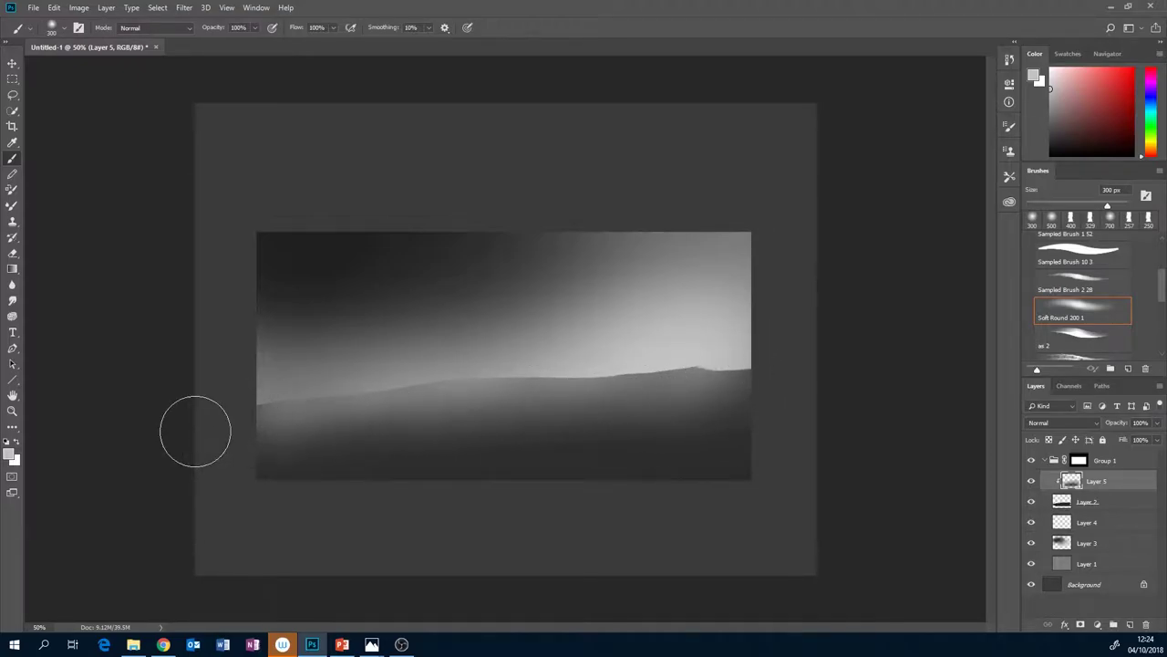
Darken Layer 5 with a Levels adjustment that lowers the white output level to 149.
key("ctrl+l")
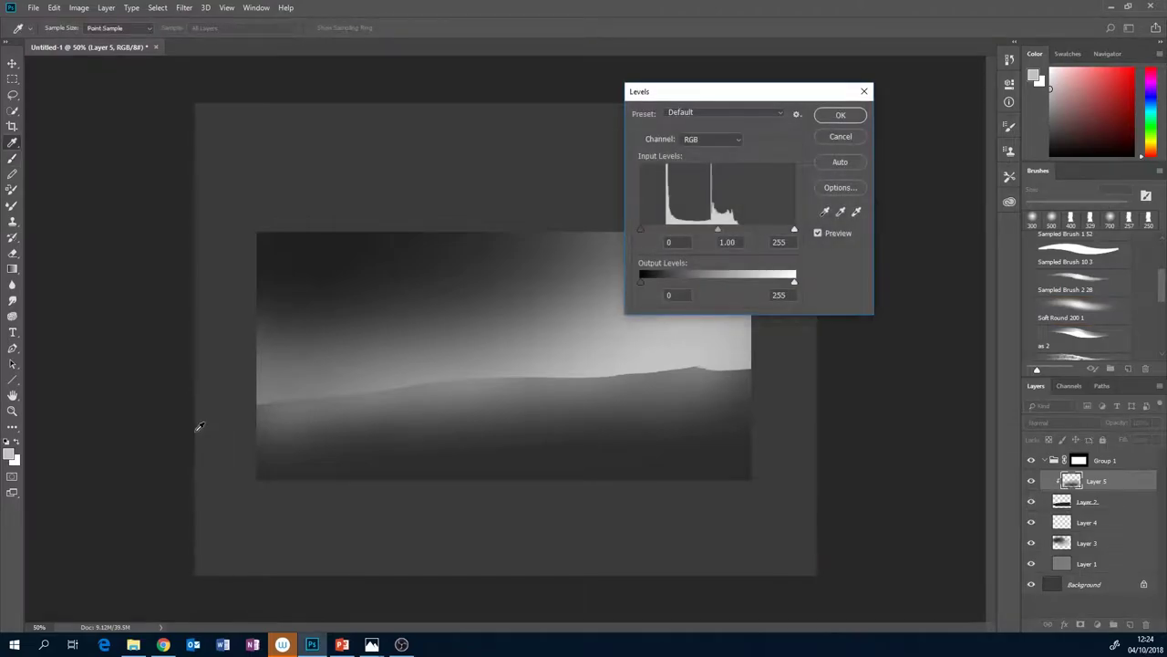
left_click_drag(773, 90, 855, 60)
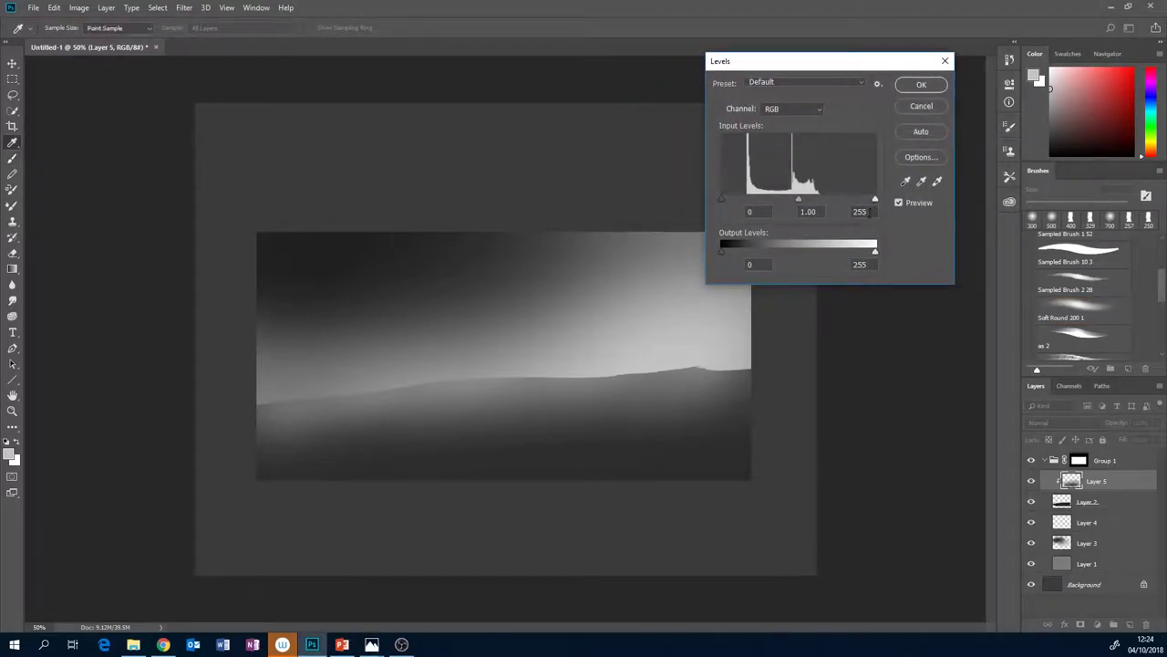
left_click_drag(875, 253, 811, 257)
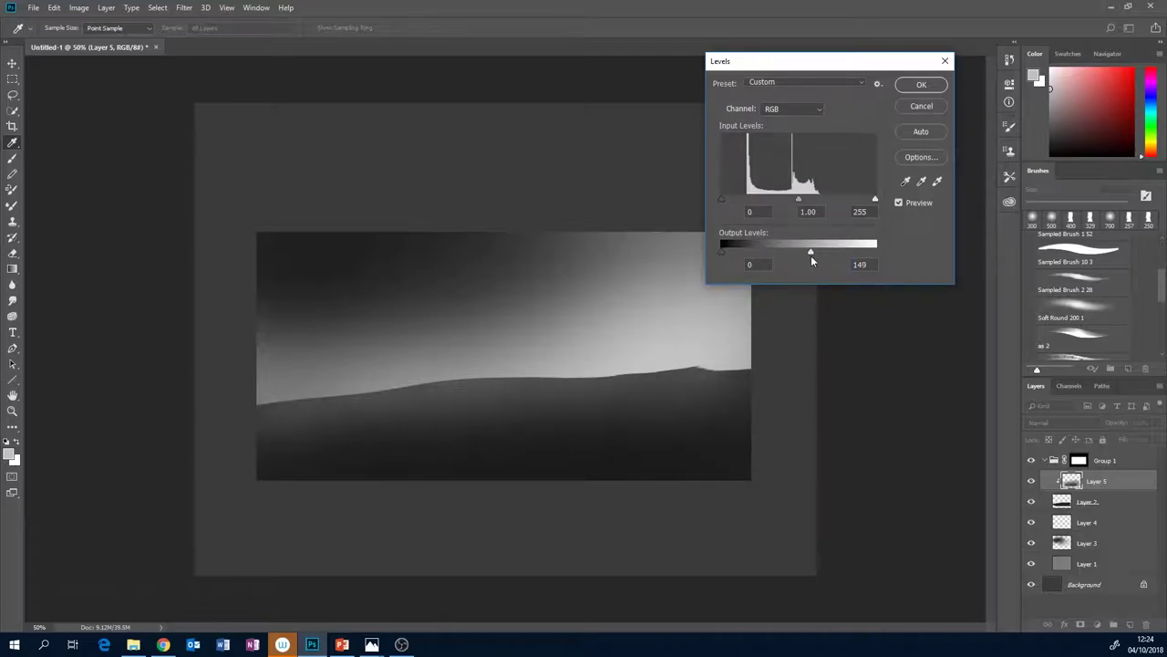
left_click(920, 85)
key("b")
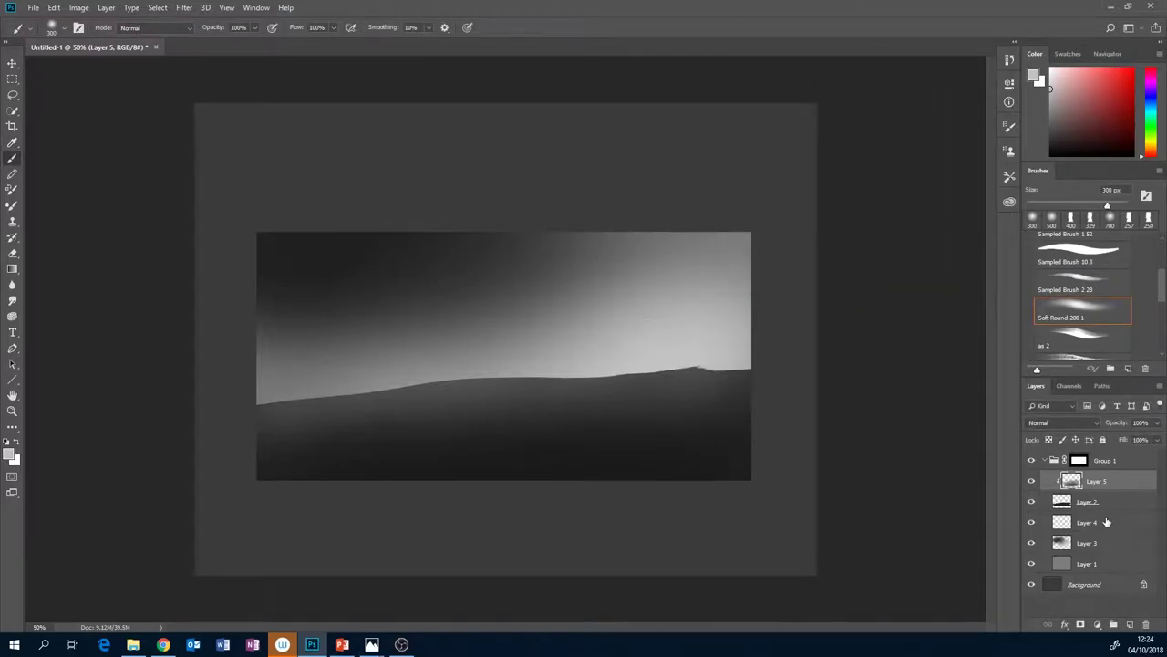
Make Layer 4 the active layer and set the brush to Sampled Brush 10 3 at 132 px.
left_click(1104, 526)
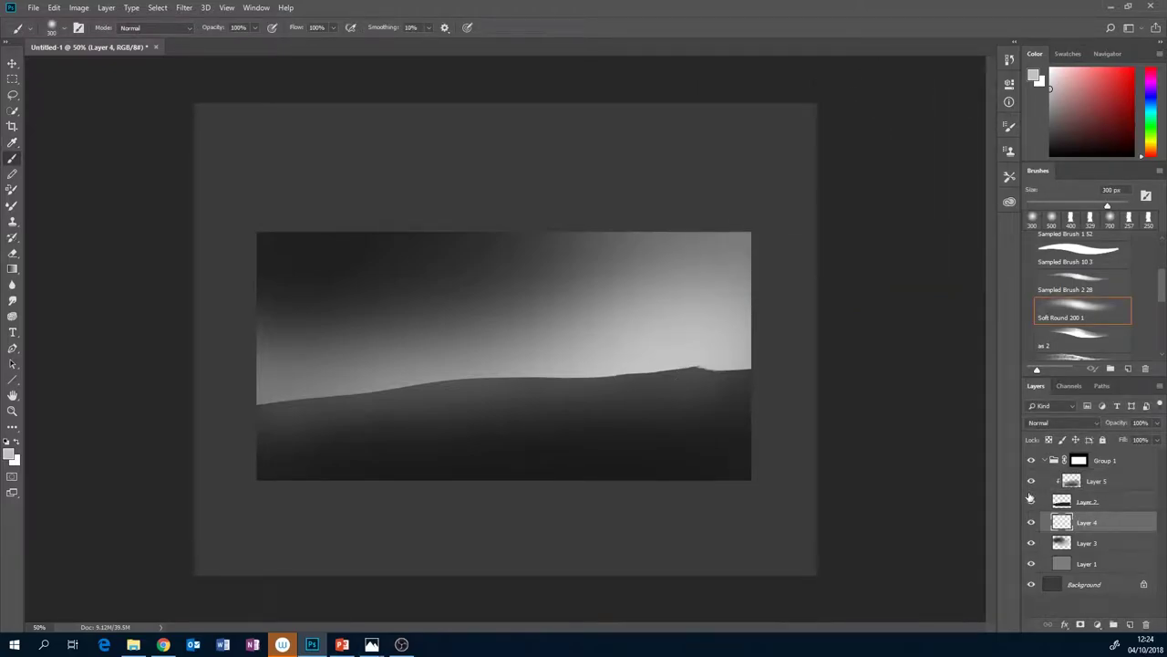
left_click(1096, 261)
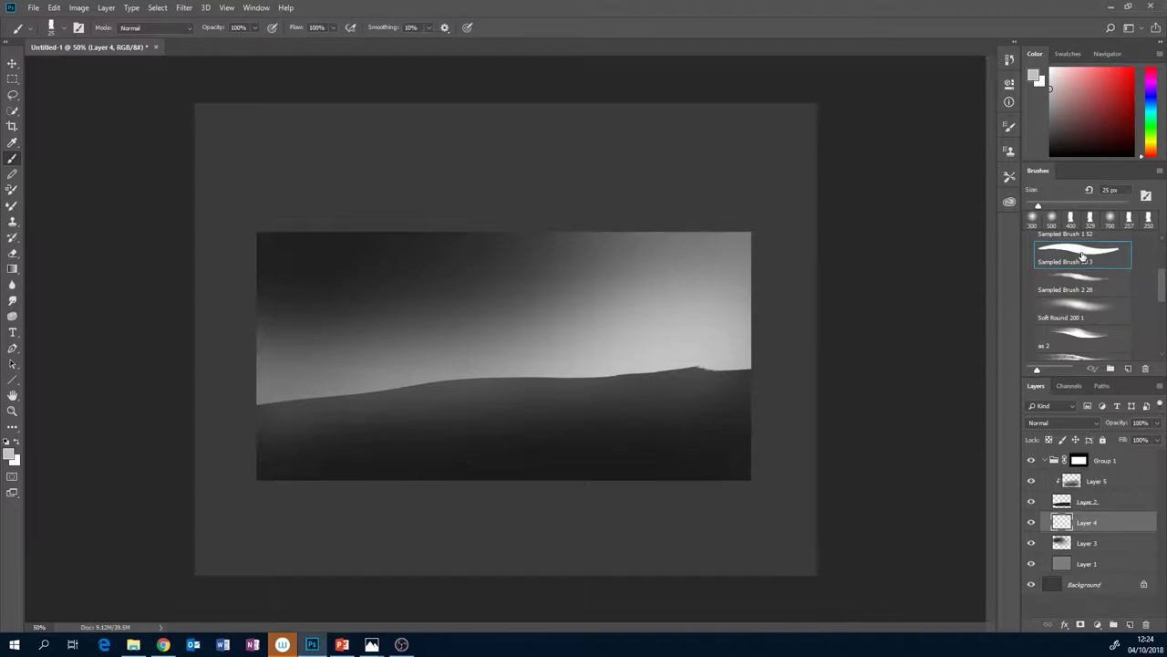
left_click(371, 644)
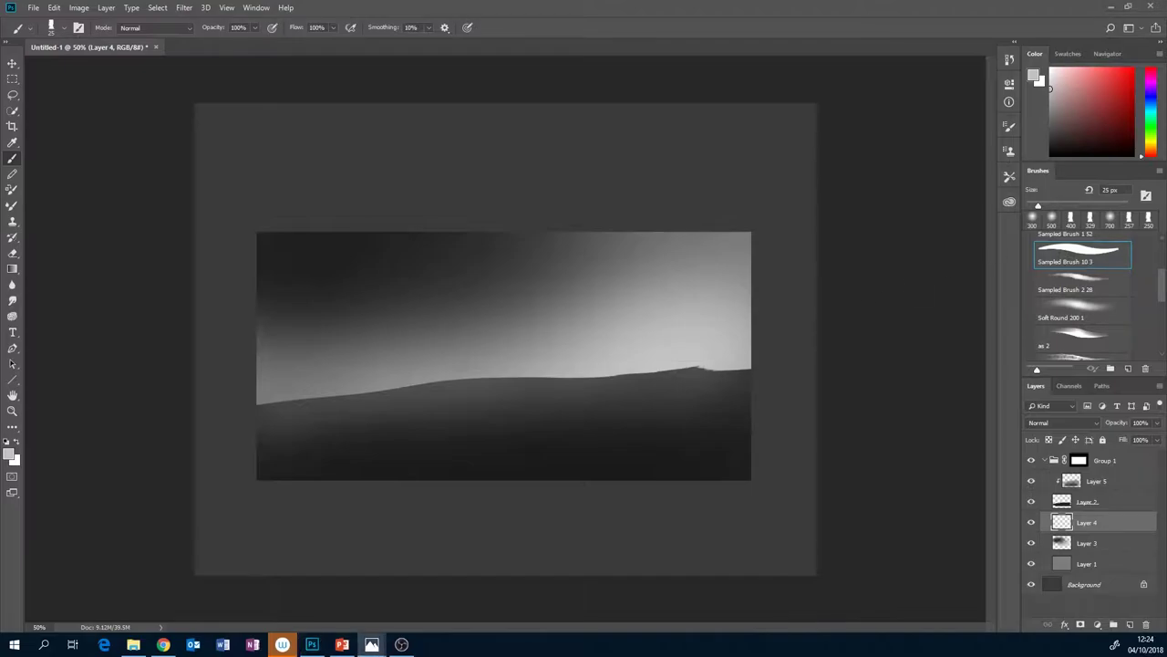
left_click(1085, 205)
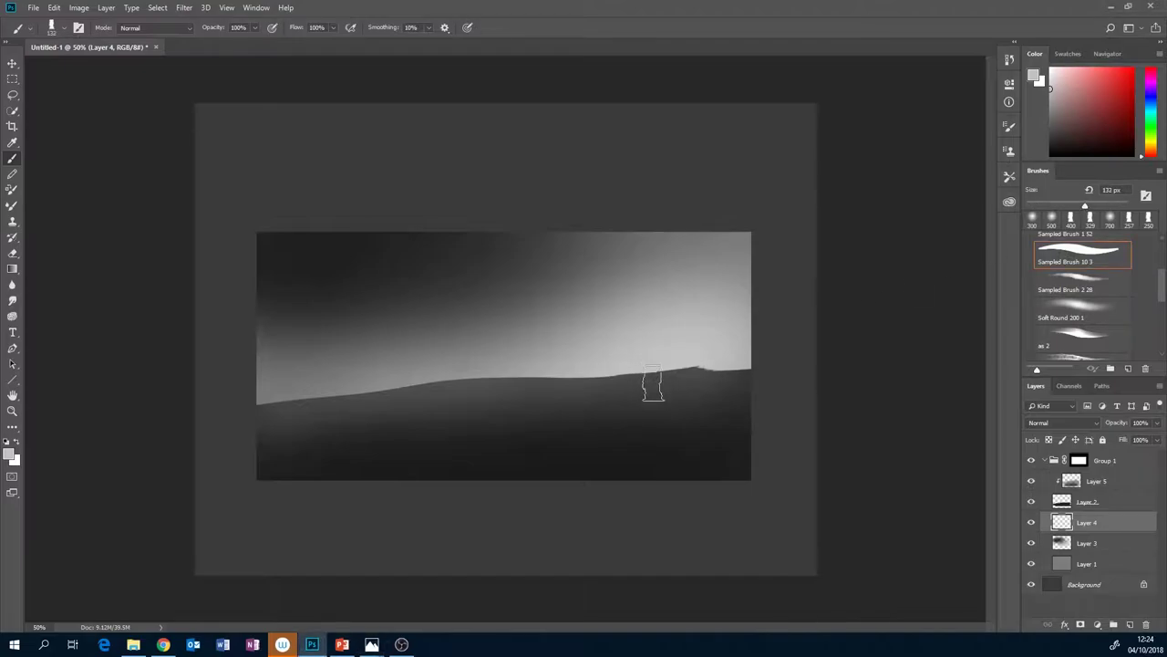
Sample the dark grey at the ridge and paint a blocky rock formation behind the ground on Layer 4 at 175 px.
left_click(543, 376, "alt")
key("bracketright")
key("bracketright")
mouse_move(545, 334)
left_mouse_down()
mouse_move(538, 400)
mouse_move(560, 325)
mouse_move(575, 389)
mouse_move(591, 373)
mouse_move(593, 301)
mouse_move(592, 381)
mouse_move(583, 301)
mouse_move(585, 402)
mouse_move(614, 321)
mouse_move(613, 369)
mouse_move(607, 319)
mouse_move(631, 320)
mouse_move(637, 379)
mouse_move(619, 277)
mouse_move(623, 365)
mouse_move(622, 277)
mouse_move(654, 379)
mouse_move(666, 311)
mouse_move(668, 372)
mouse_move(657, 301)
left_mouse_up()
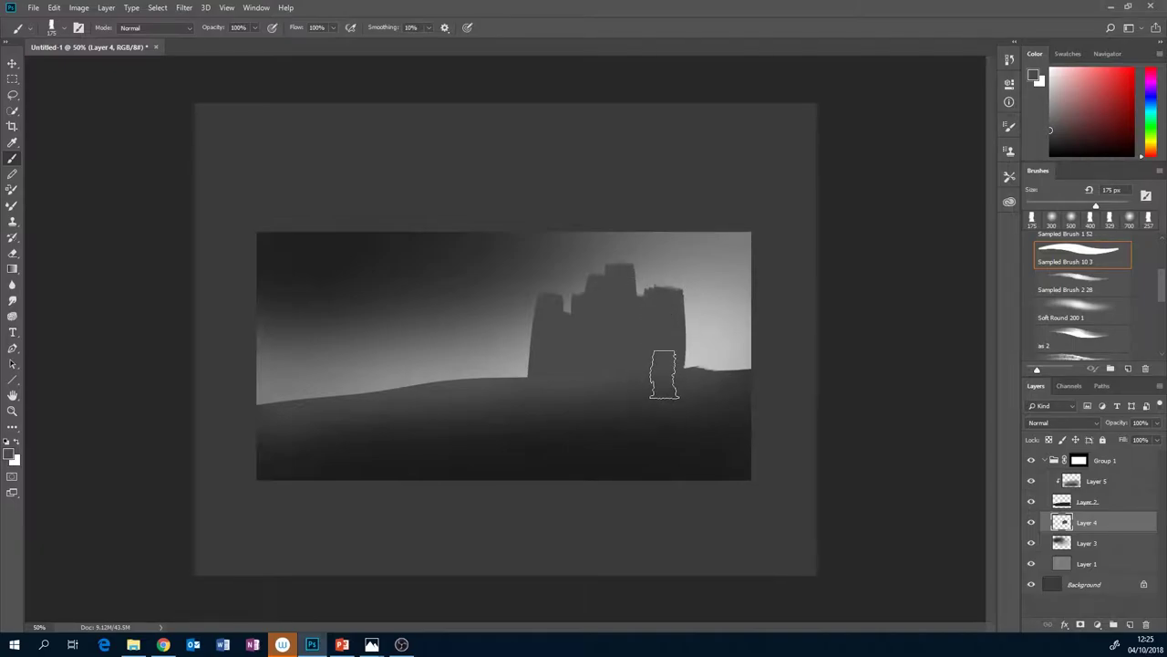
Carve the rock formation's sides and the gaps between its towers with the Eraser, using Sampled Brush 10 3 at 111 px.
key("e")
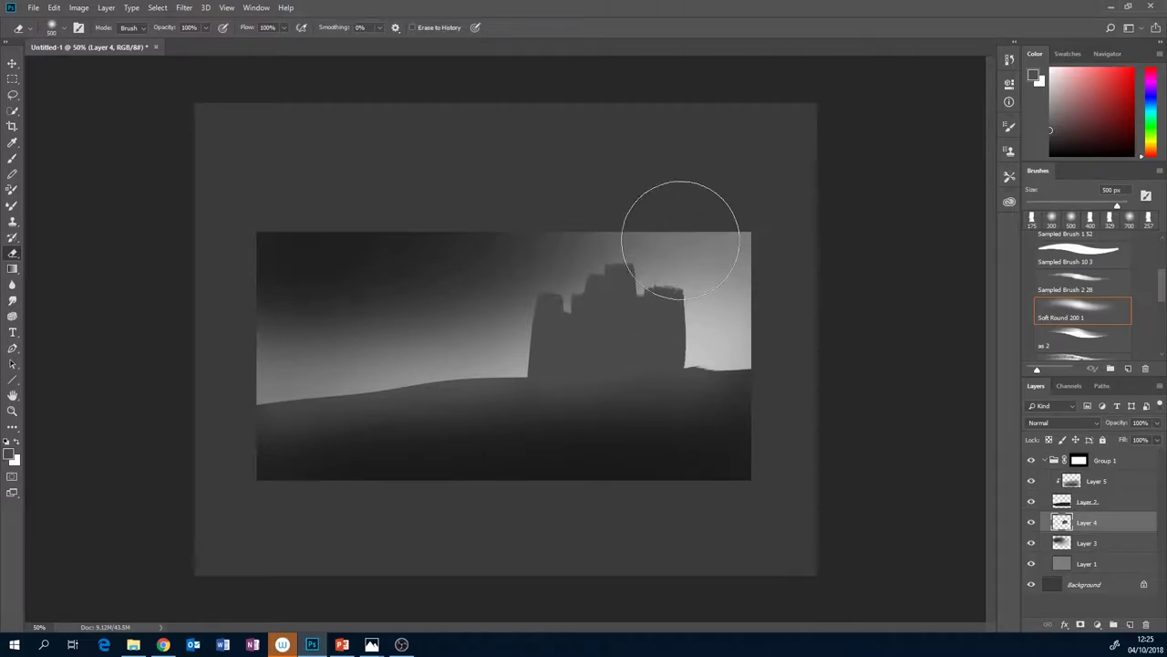
left_click(1064, 261)
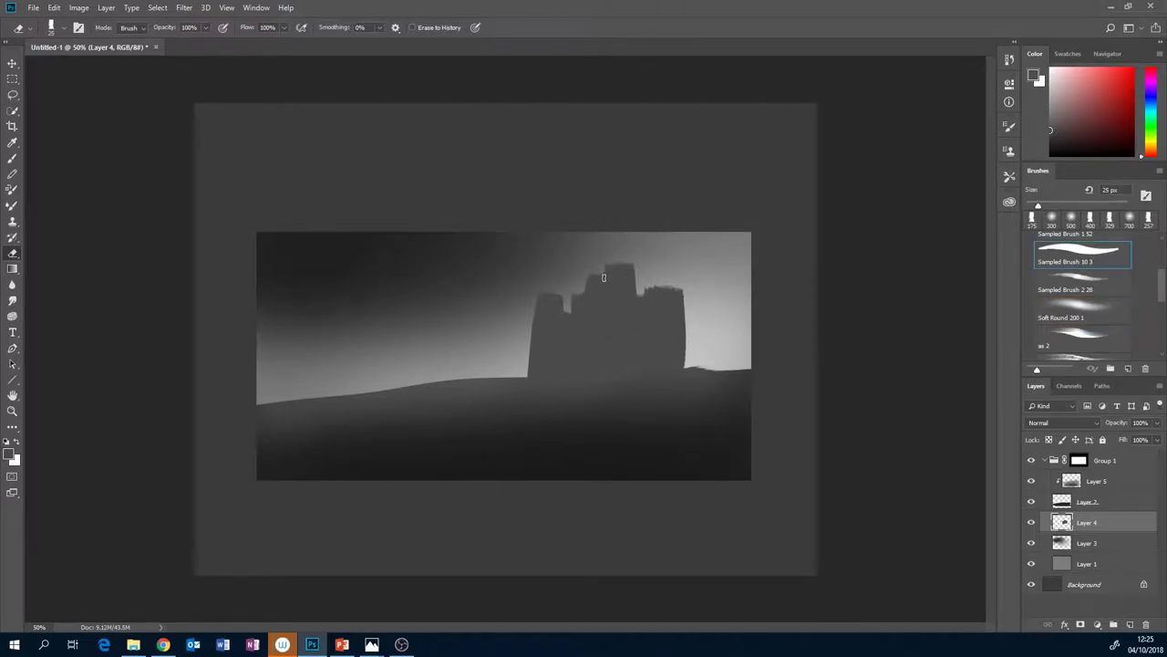
left_click_drag(1061, 205, 1080, 205)
left_click_drag(542, 281, 521, 345)
mouse_move(593, 269)
left_mouse_down()
mouse_move(611, 244)
mouse_move(604, 257)
mouse_move(648, 260)
mouse_move(610, 263)
mouse_move(638, 259)
mouse_move(638, 301)
mouse_move(638, 271)
mouse_move(644, 297)
mouse_move(648, 275)
mouse_move(665, 300)
mouse_move(687, 284)
mouse_move(689, 340)
left_mouse_up()
Paint low ledges at both feet of the rock formation at 175 px, and erase a notch in its right tower at 111 px.
key("b")
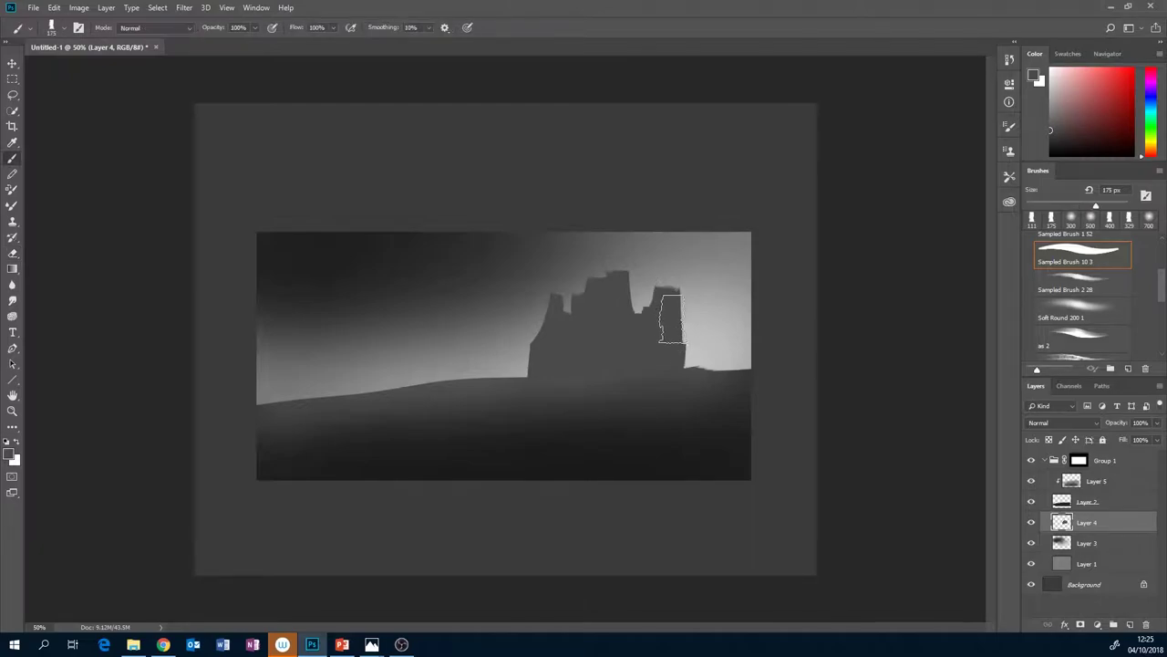
left_click_drag(688, 367, 693, 382)
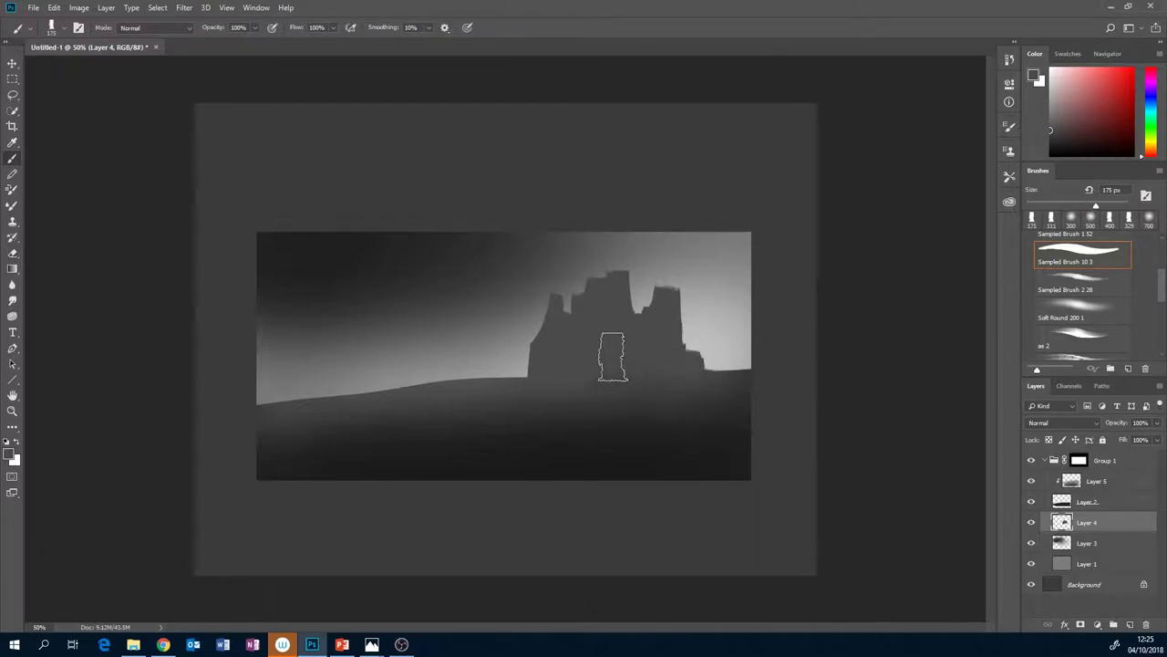
left_click_drag(526, 374, 519, 391)
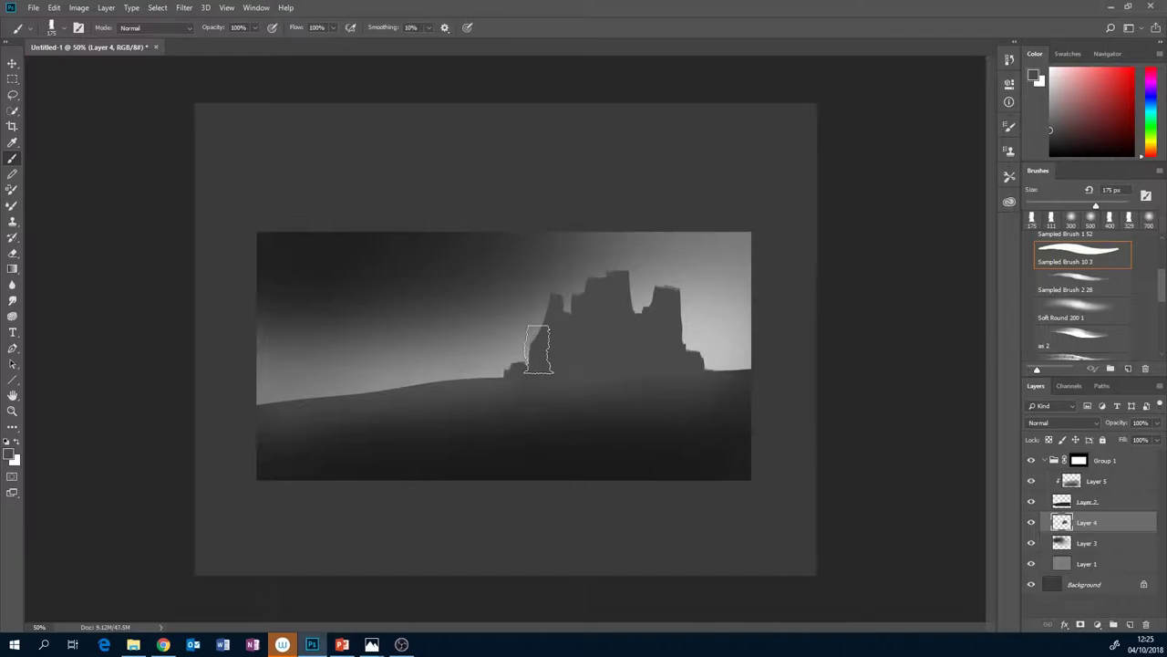
key("e")
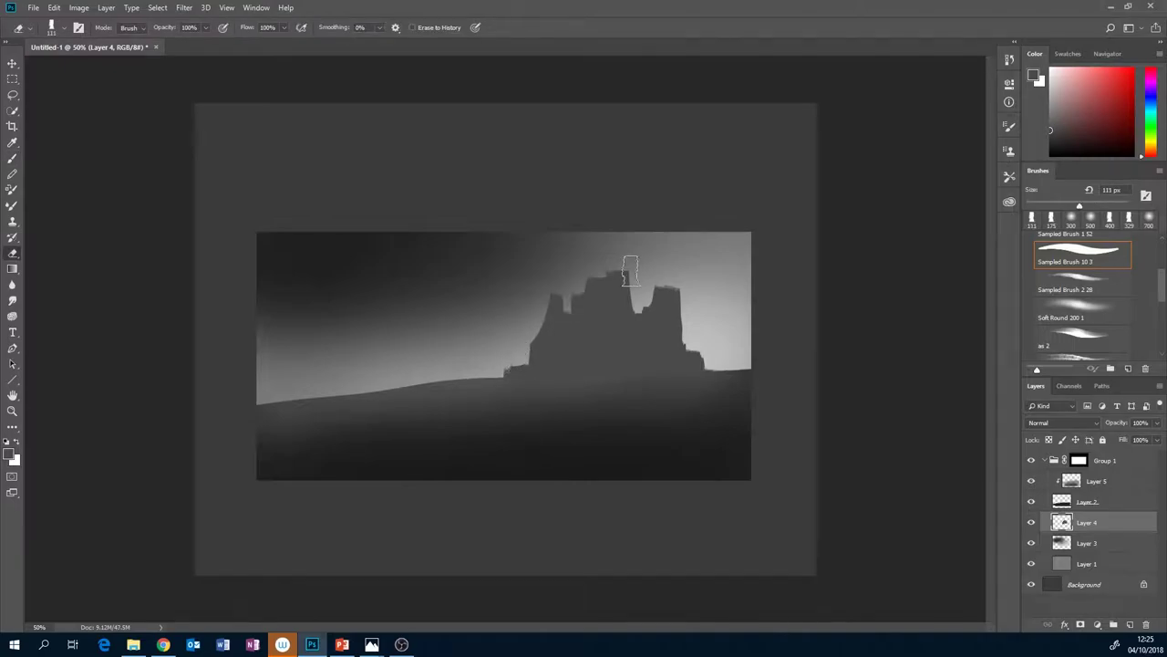
left_click(675, 287)
Add a new layer clipped to Layer 4 and set the brush to Soft Round 200 1 at 365 px.
left_click(1129, 625)
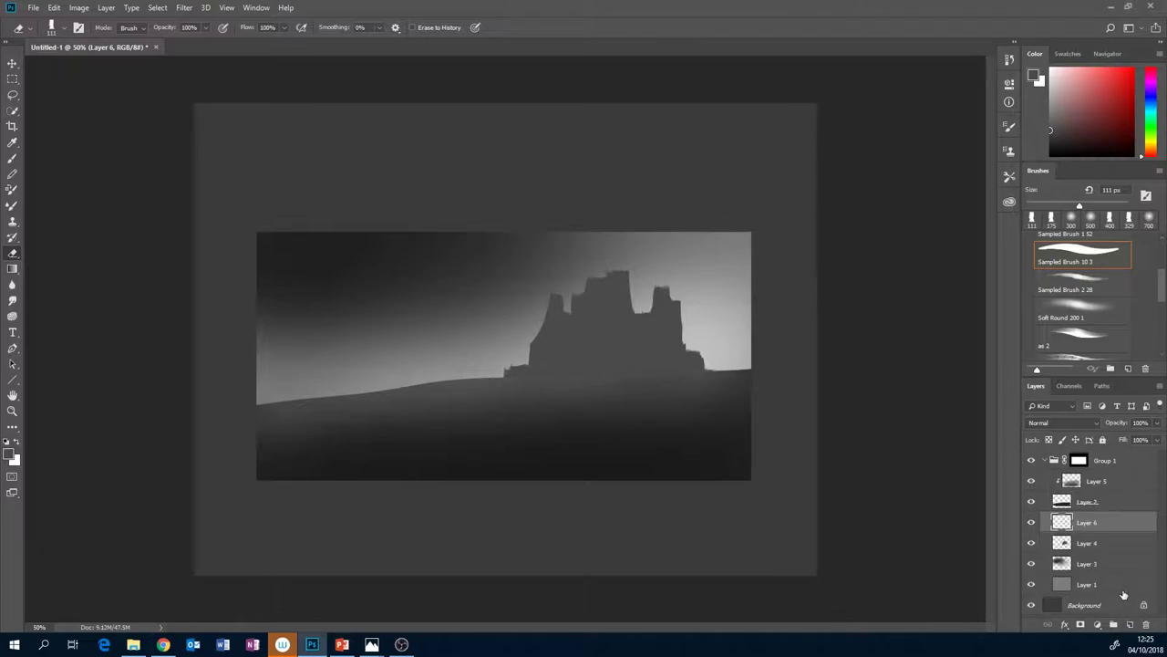
left_click(1131, 531, "alt")
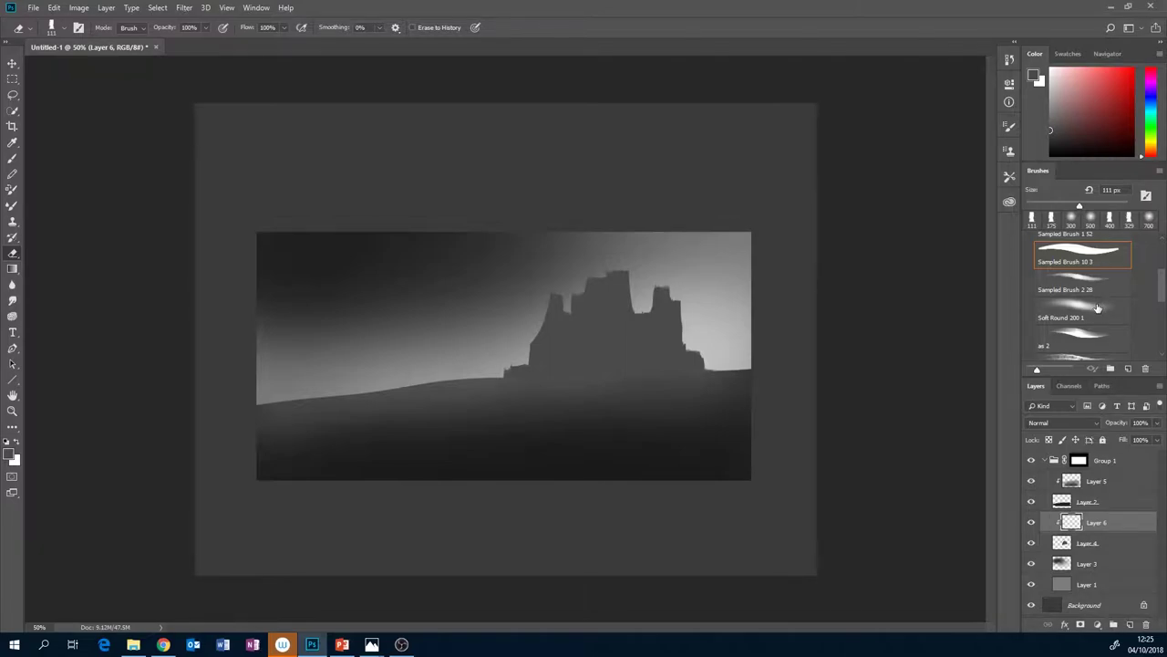
left_click(12, 158)
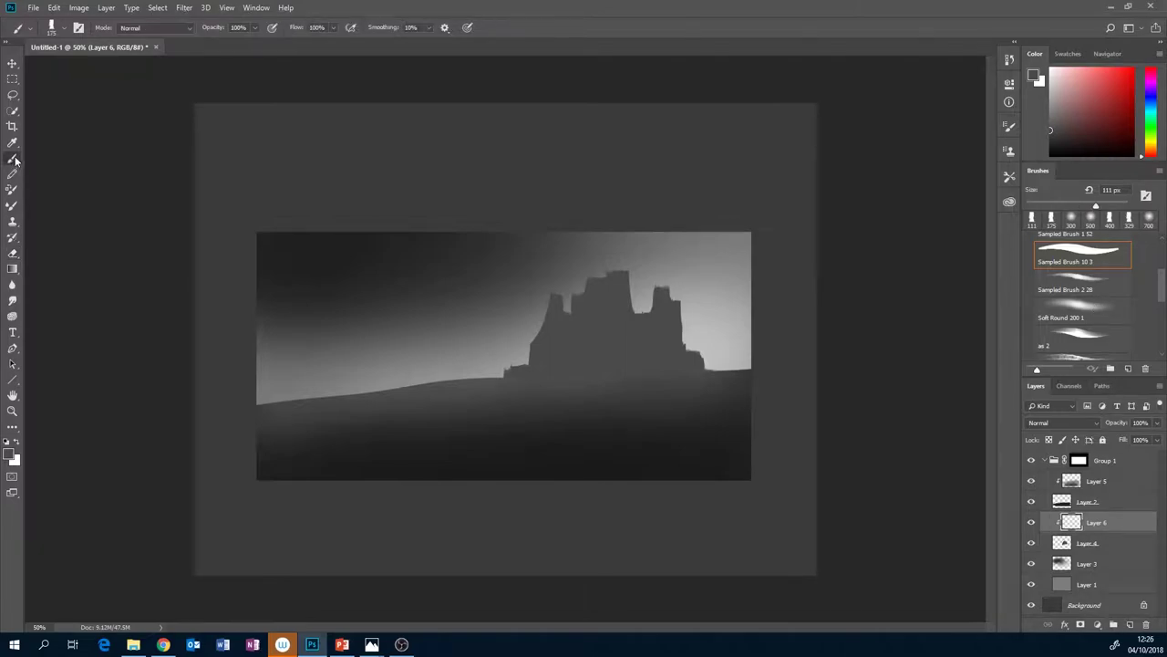
left_click(1093, 312)
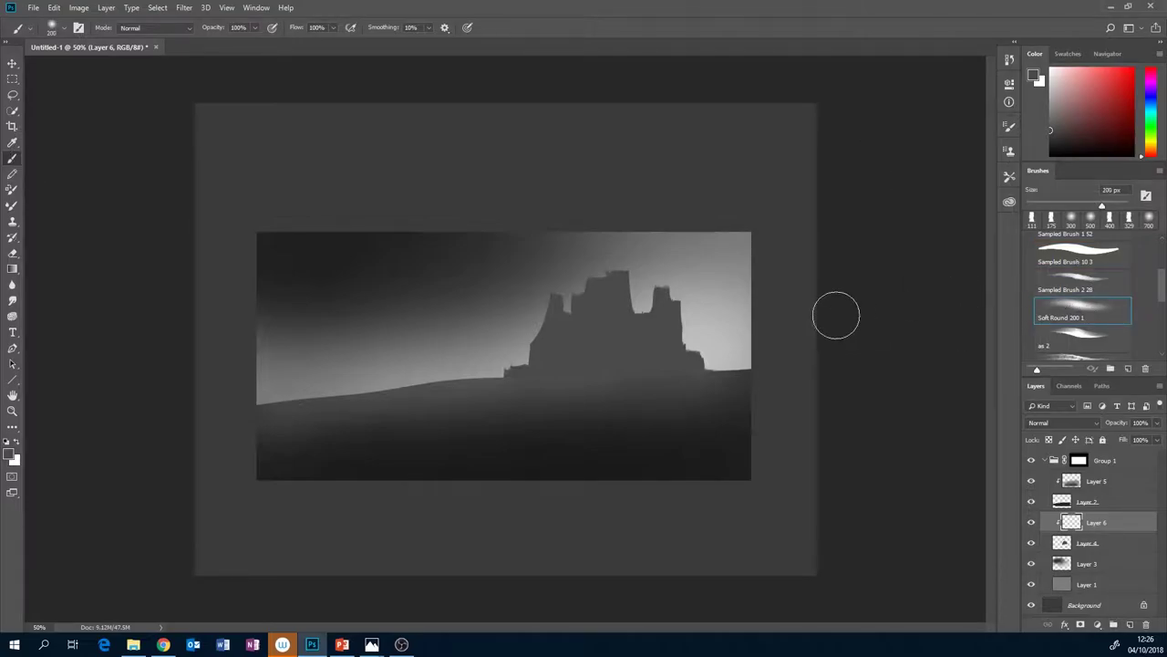
key("alt+Tab")
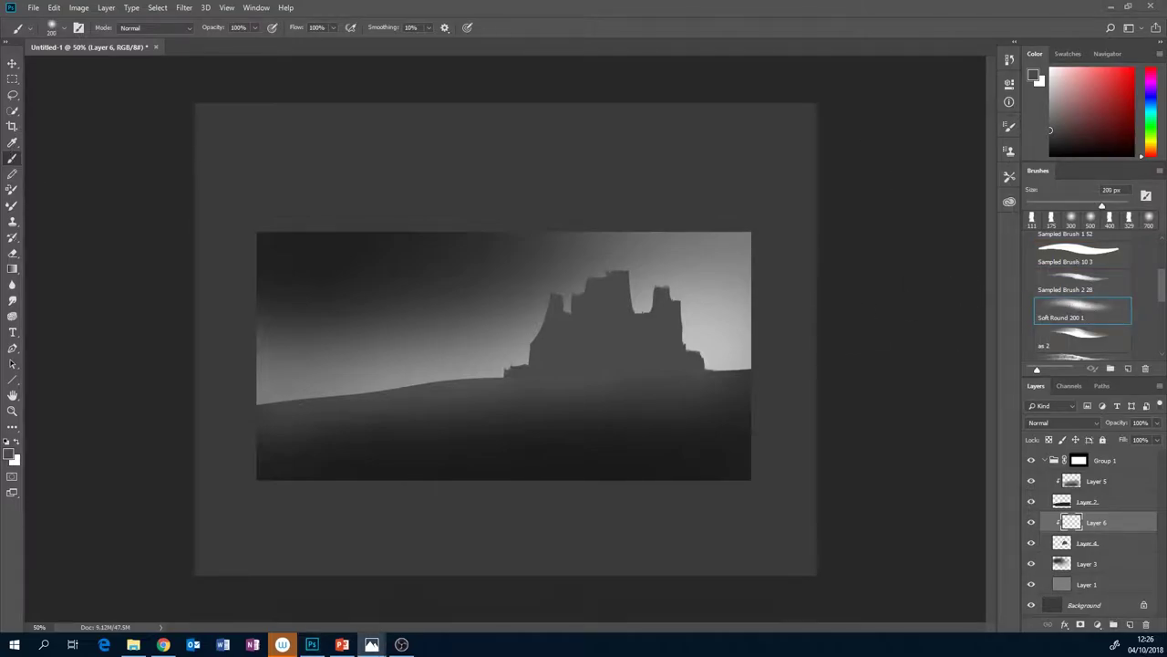
left_click_drag(1102, 205, 1110, 207)
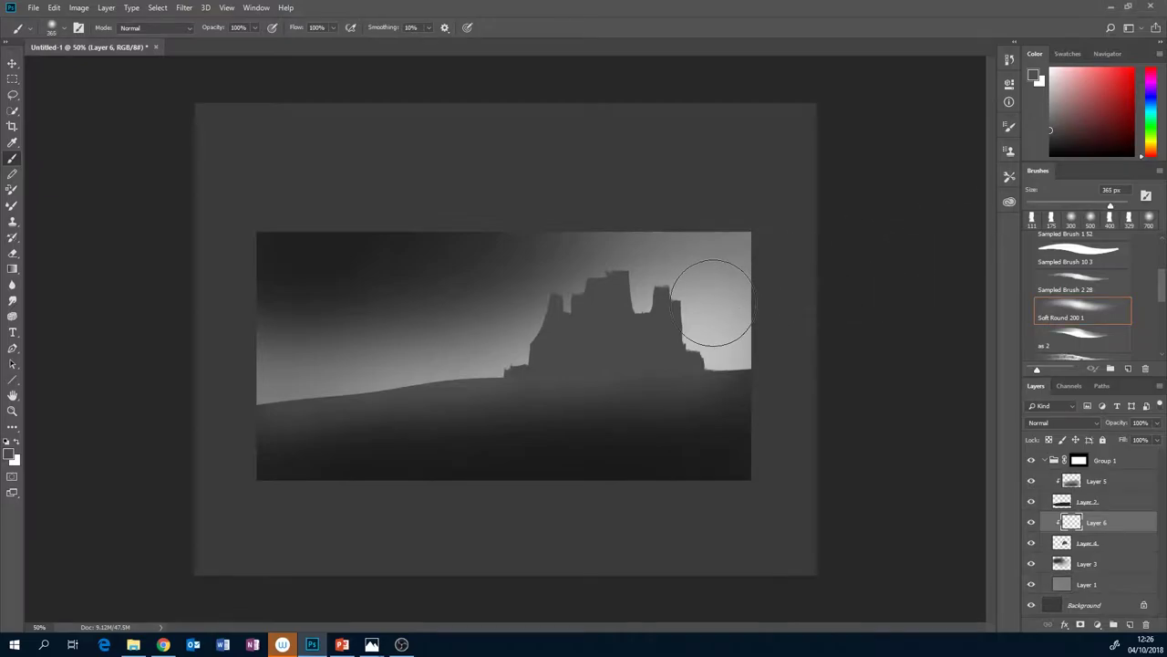
Shade the rock formation's upper part with a darker grey, and soften its base with grey sampled near the ridge.
left_click(618, 279, "alt")
key("alt+Tab")
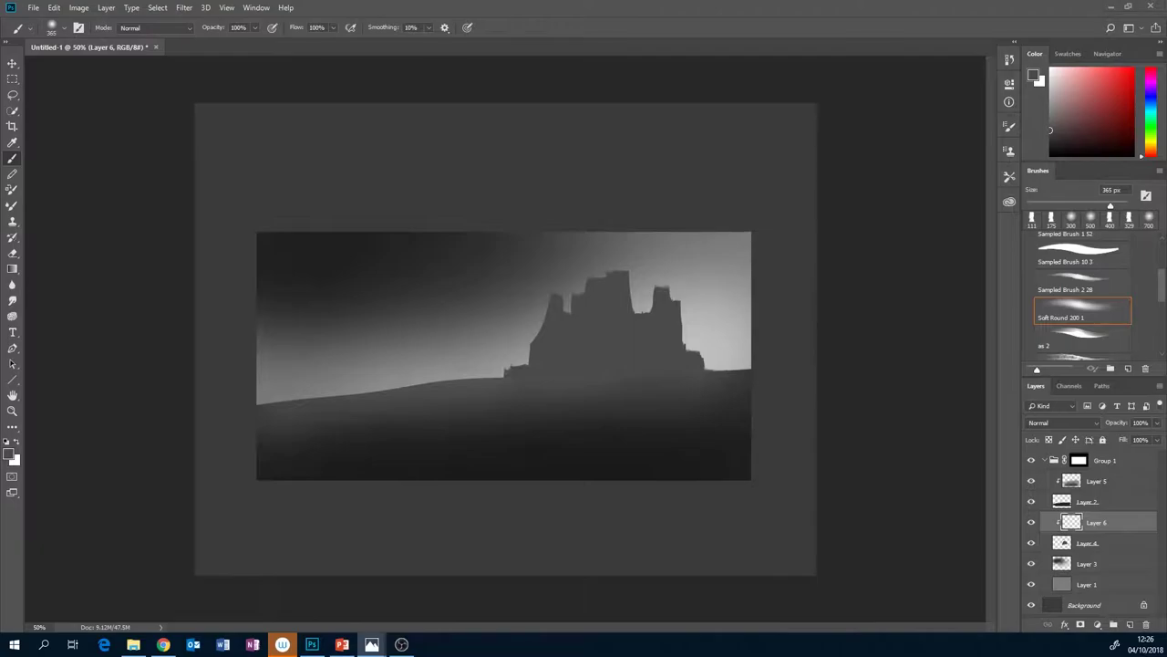
left_click(1051, 144)
key("alt+Tab")
key("alt+Tab")
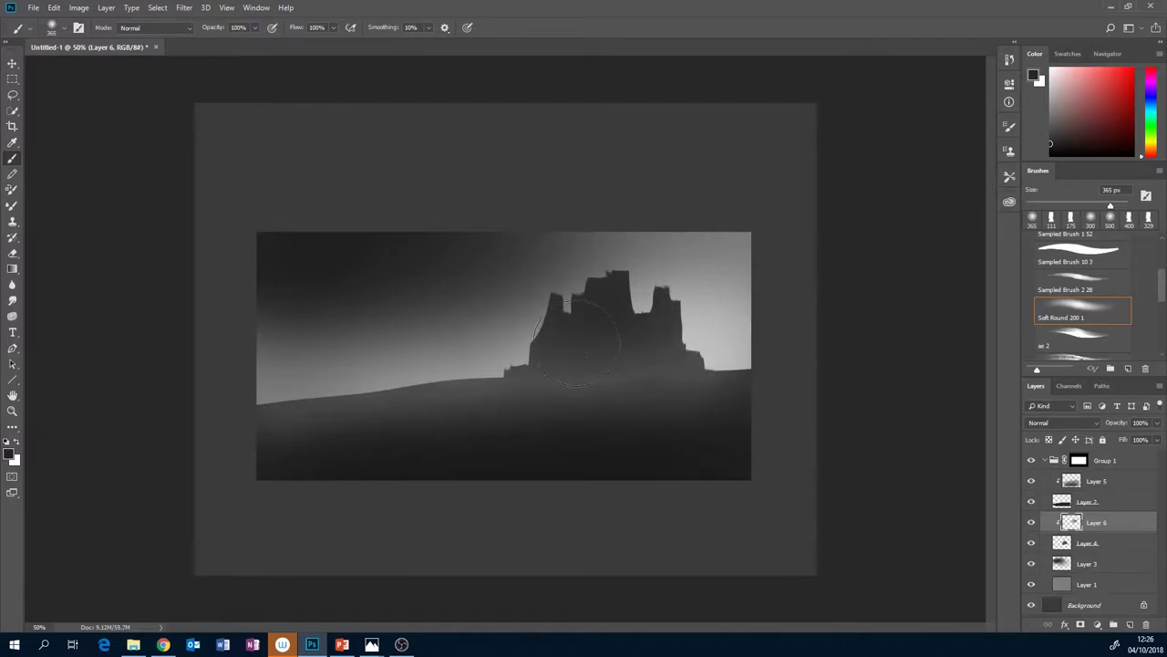
key("alt")
left_click(609, 372, "alt")
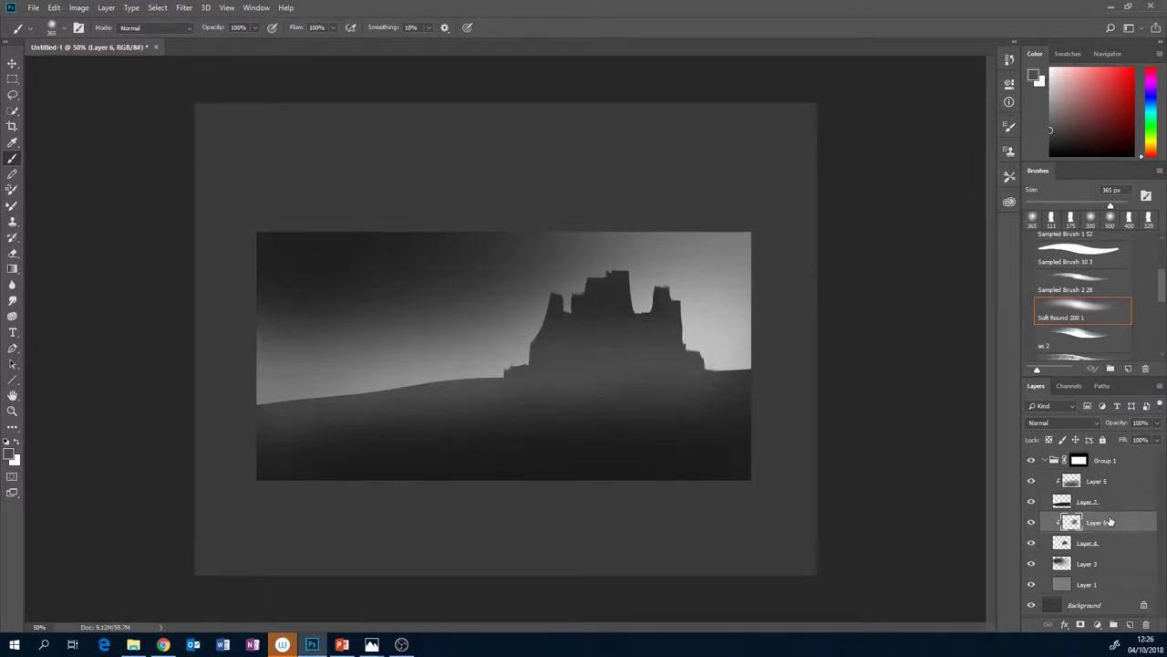
Add a new layer directly above Layer 3 and select the Sampled Brush 10 3 brush.
left_click(1108, 542)
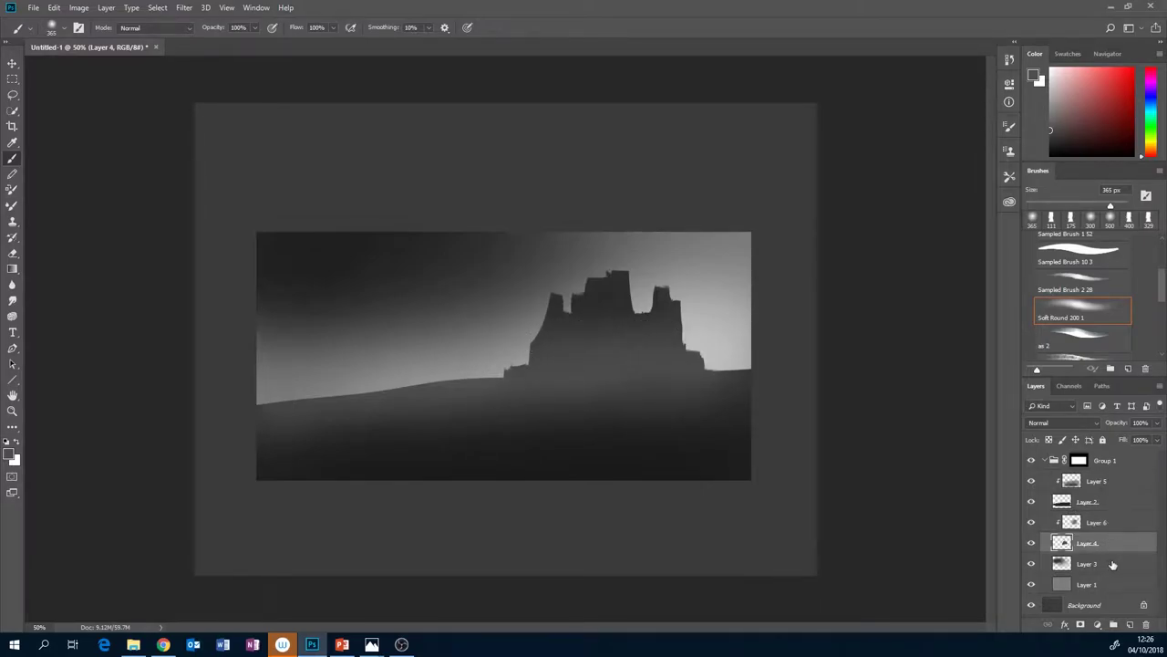
left_click(1112, 564)
left_click(1130, 625)
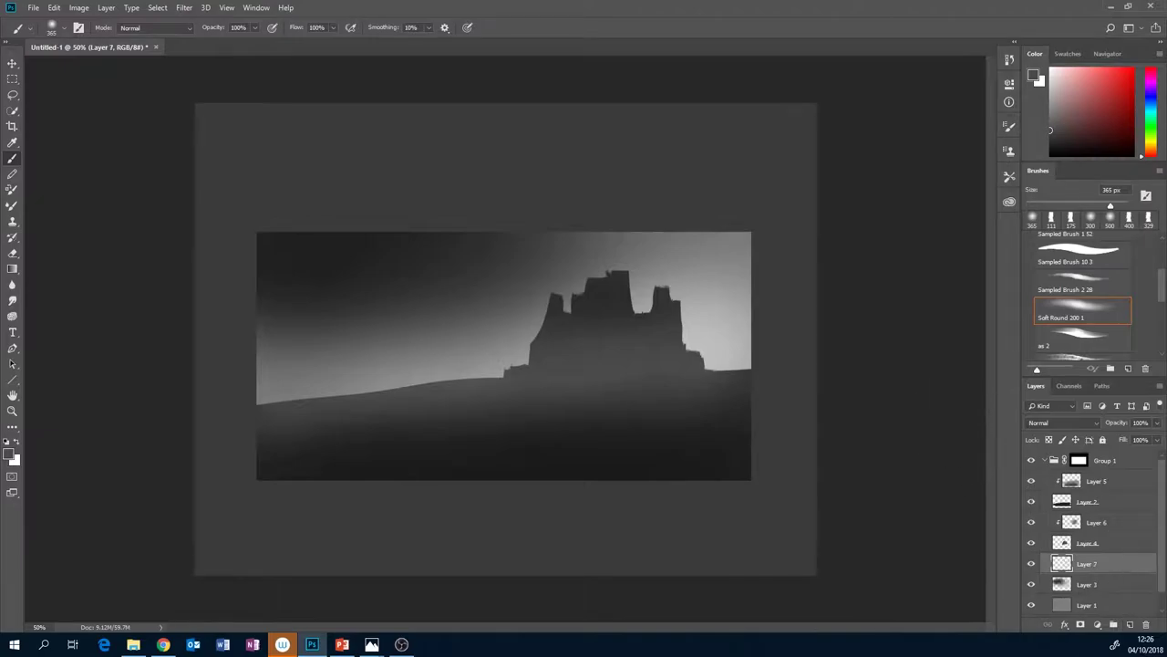
left_click(1095, 259)
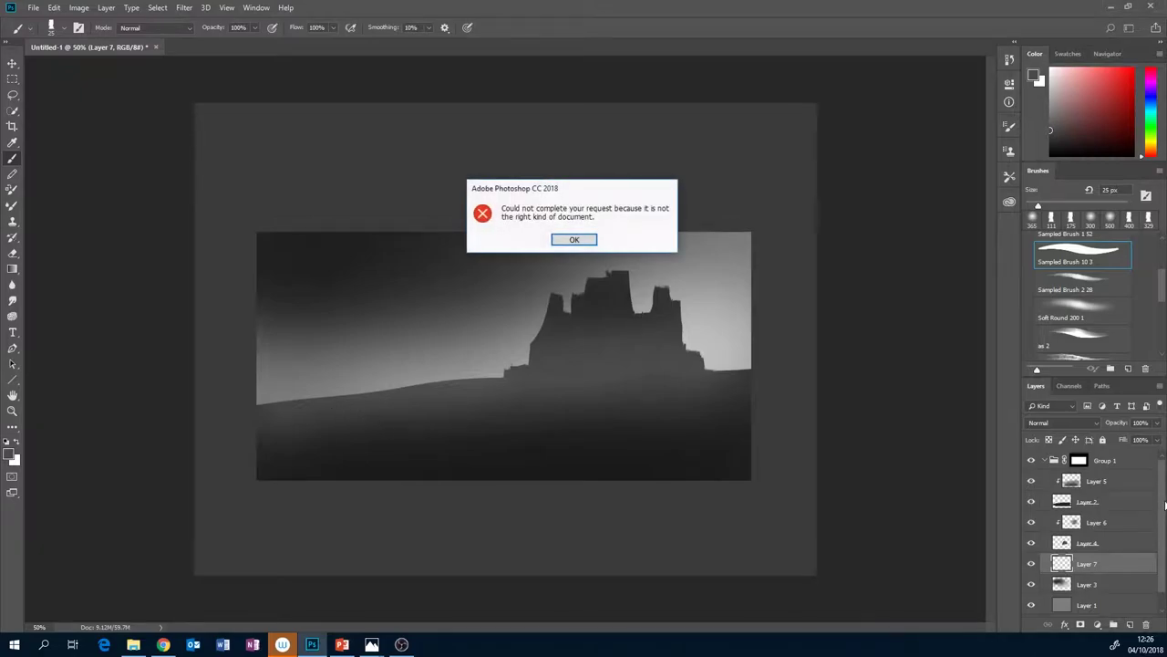
left_click(575, 237)
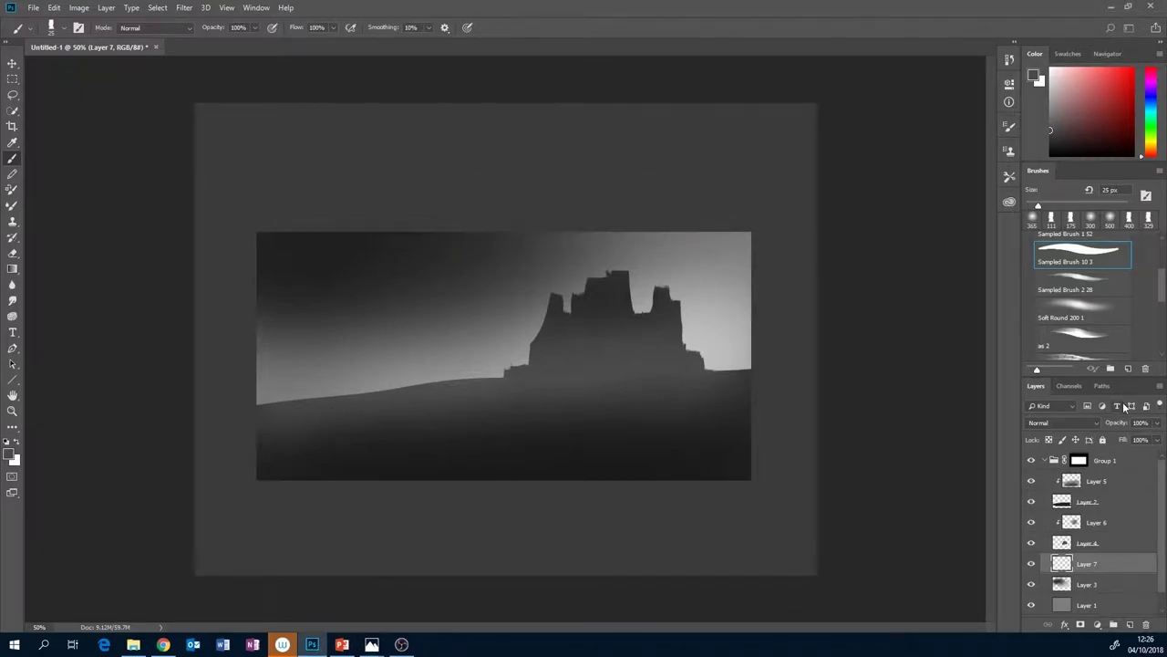
mouse_move(1163, 503)
left_mouse_down()
mouse_move(1165, 522)
mouse_move(1166, 503)
left_mouse_up()
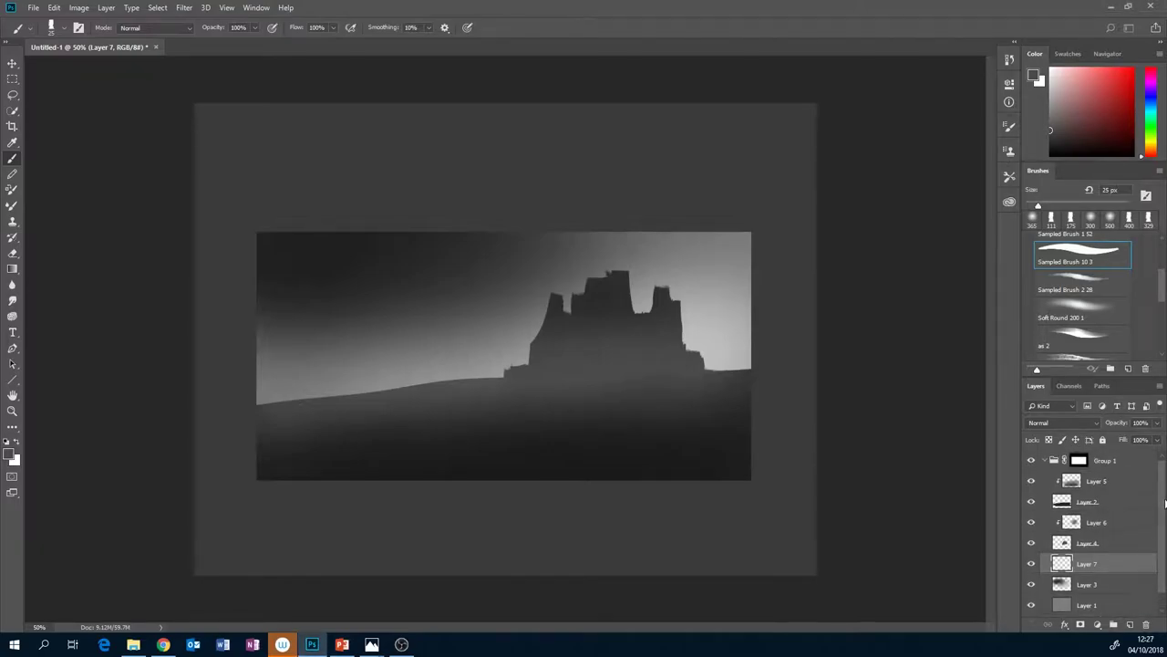
Duplicate Layer 4 and place the copy between Layer 4 and Layer 7.
left_click(1126, 543)
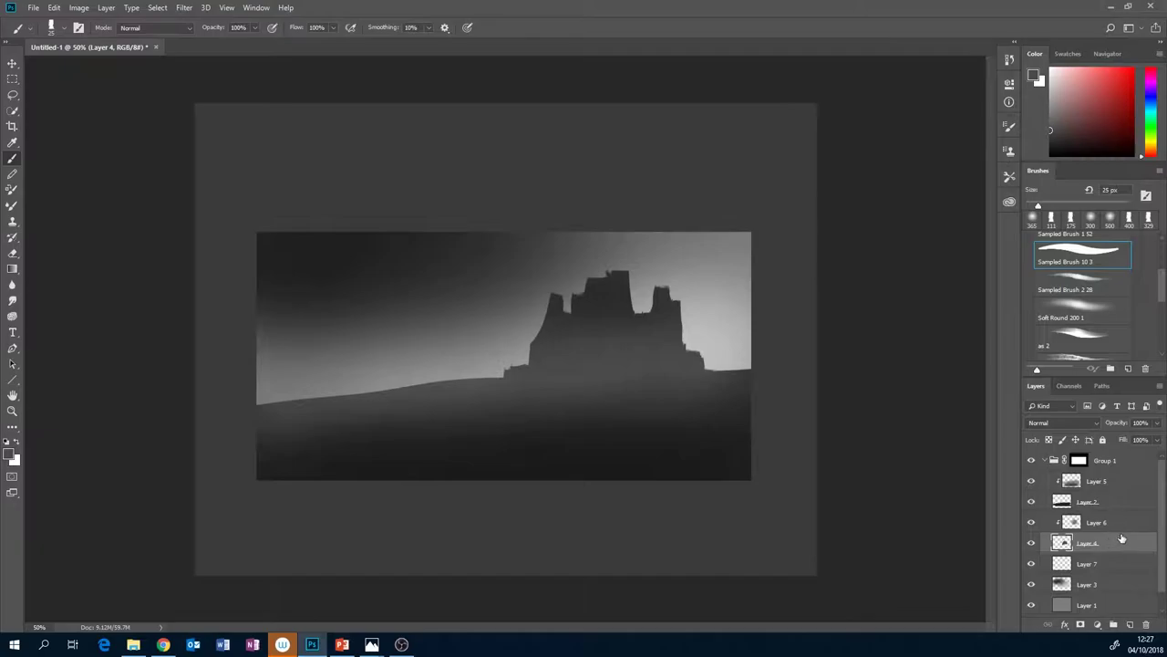
key("alt")
mouse_move(1125, 545)
left_mouse_down()
mouse_move(1130, 575)
mouse_move(1127, 562)
left_mouse_up()
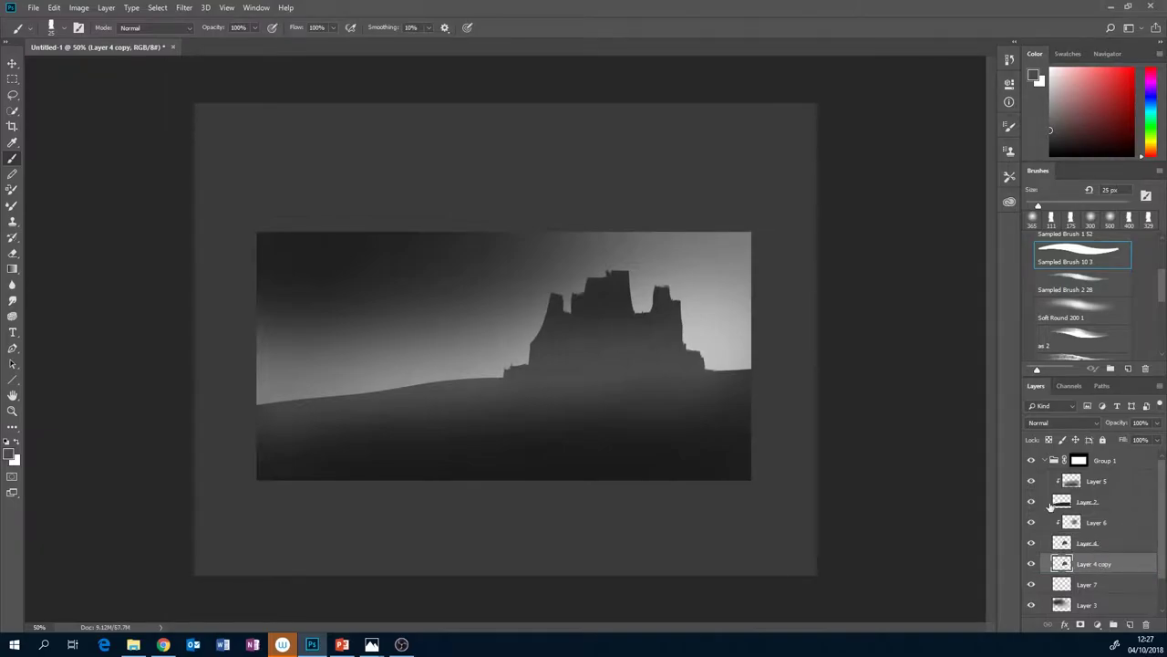
key("ctrl")
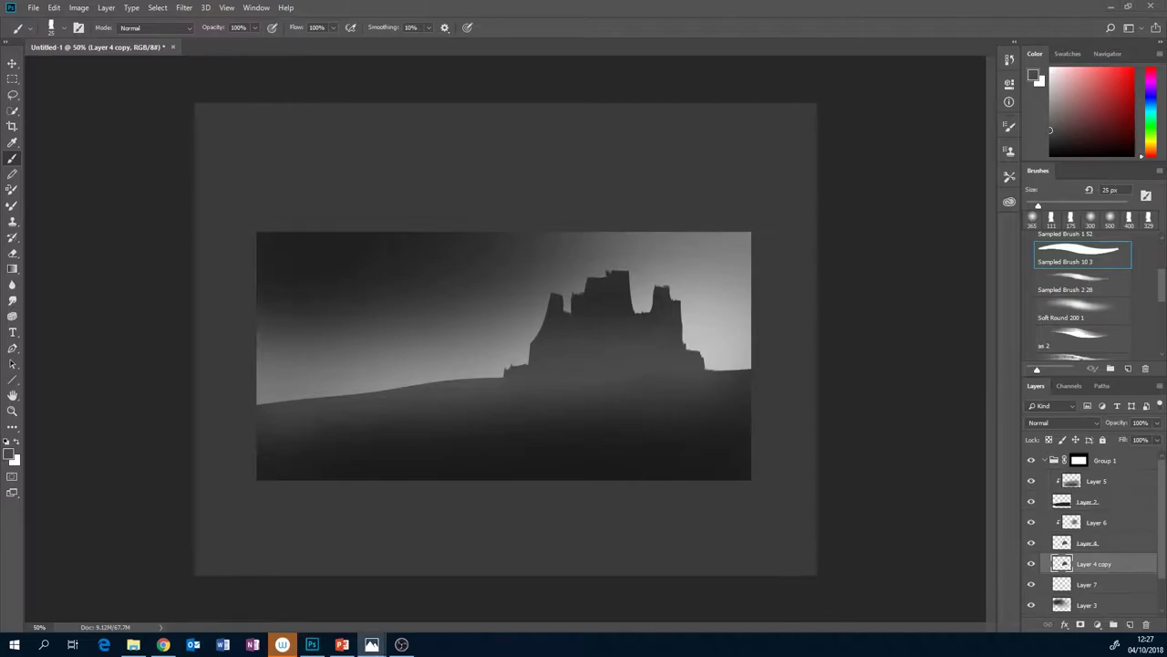
key("alt+Tab")
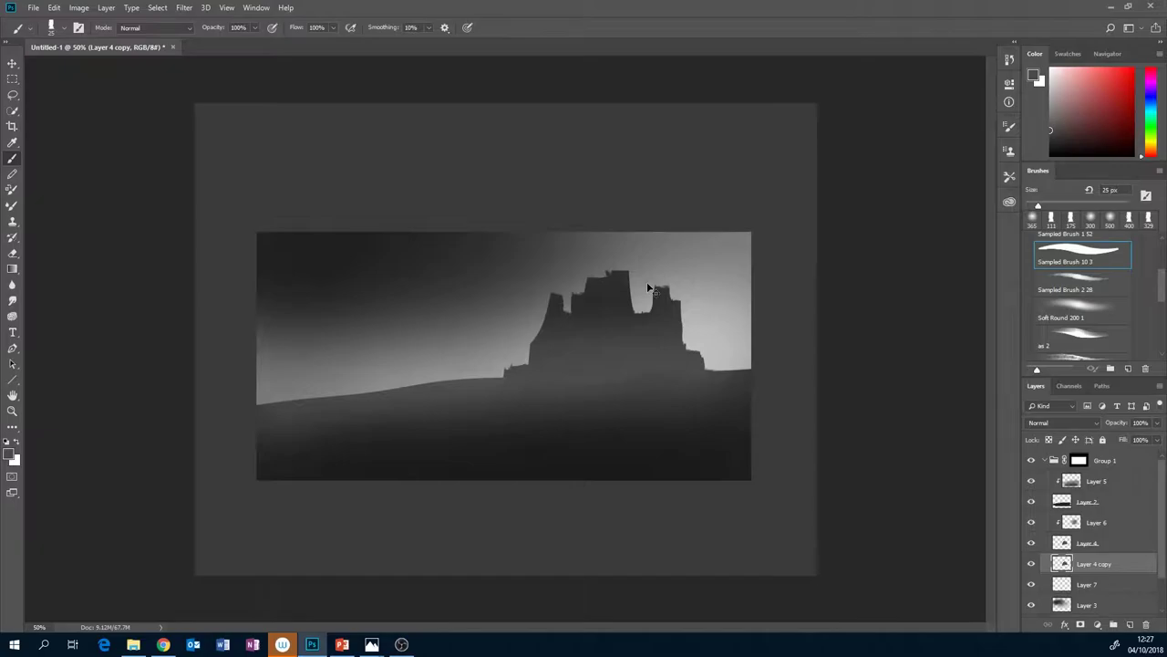
Free-transform the rock copy: move it to the left ridge, scale it to 46.57% width and 71.98% height, and flip it horizontally.
key("ctrl+t")
left_click_drag(604, 335, 439, 374)
left_click_drag(433, 370, 433, 370)
left_click_drag(496, 290, 401, 327)
right_click(363, 365)
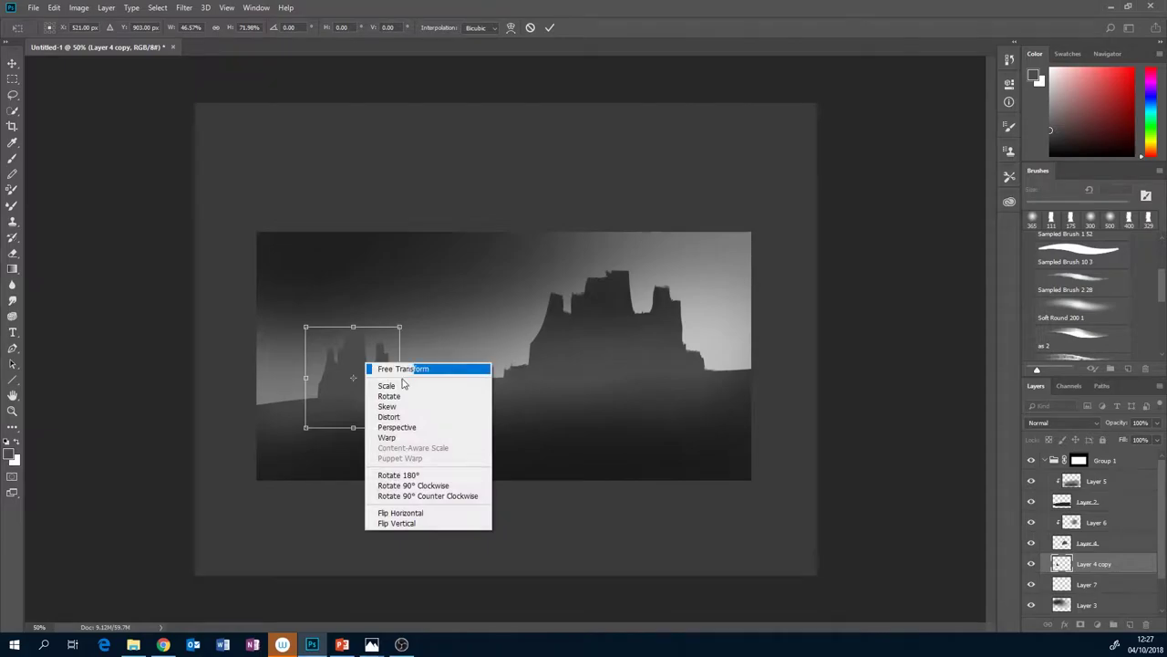
left_click(426, 511)
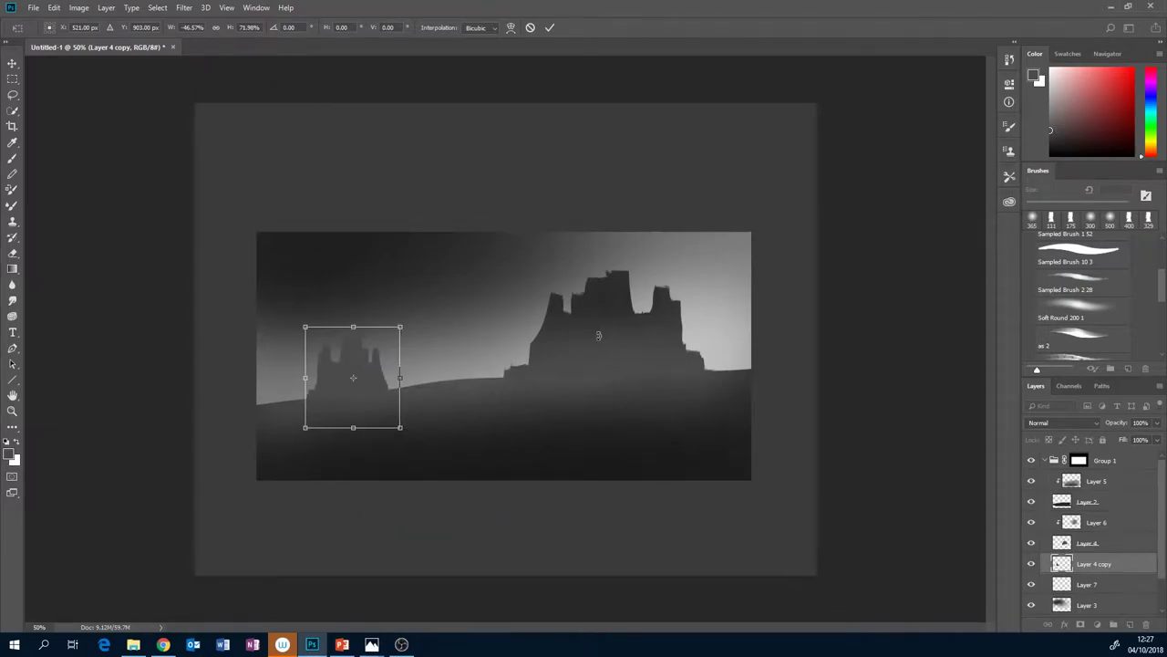
Widen the rock copy to 75.97%, flatten it to 53.02% height, position it low behind the left ridge and apply the transform.
left_click_drag(373, 383, 456, 374)
left_click_drag(320, 374, 308, 374)
left_click_drag(454, 323, 434, 368)
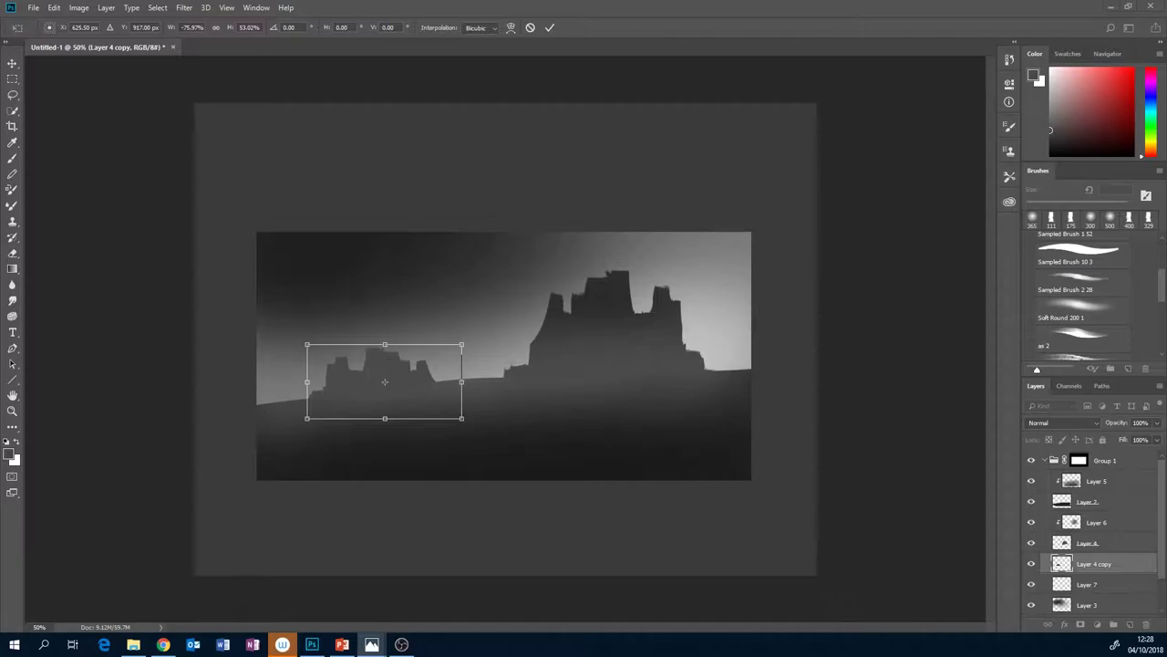
left_click(549, 27)
key("b")
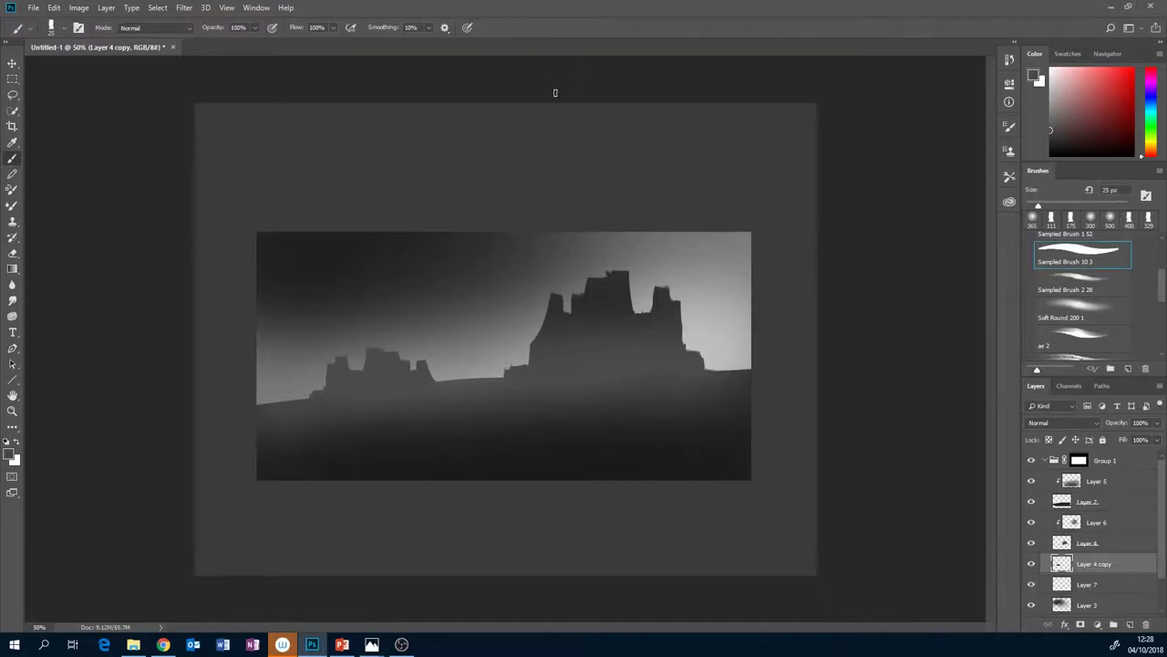
Lighten the rock copy with a Levels adjustment that raises the black output level to 32.
key("ctrl+l")
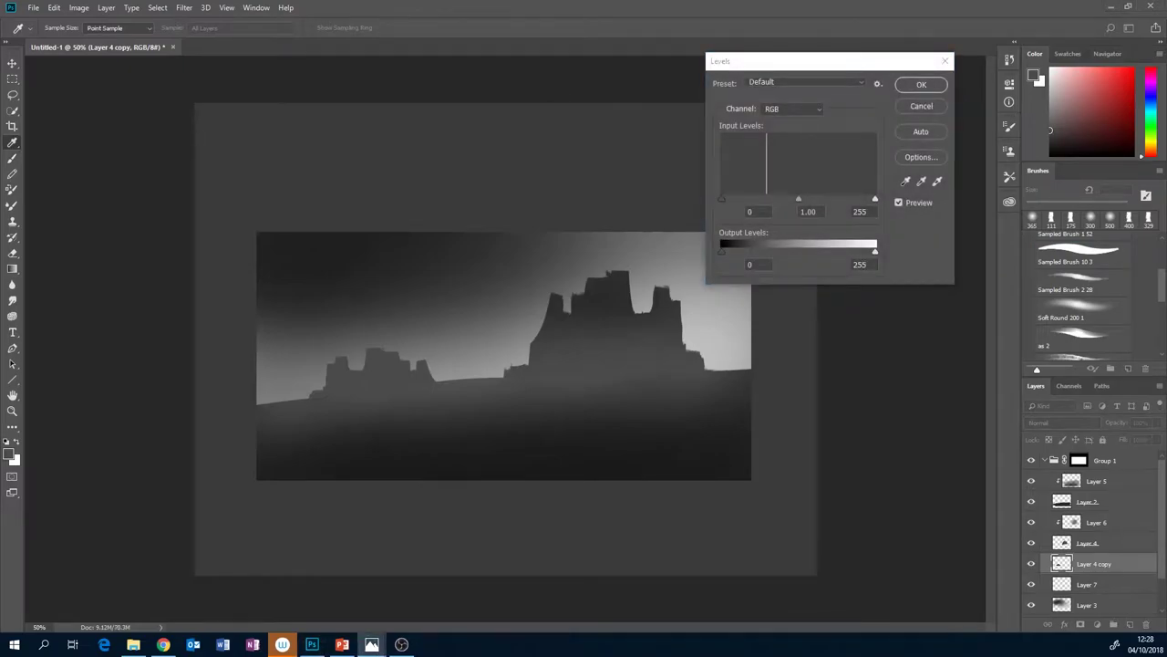
left_click_drag(720, 249, 733, 251)
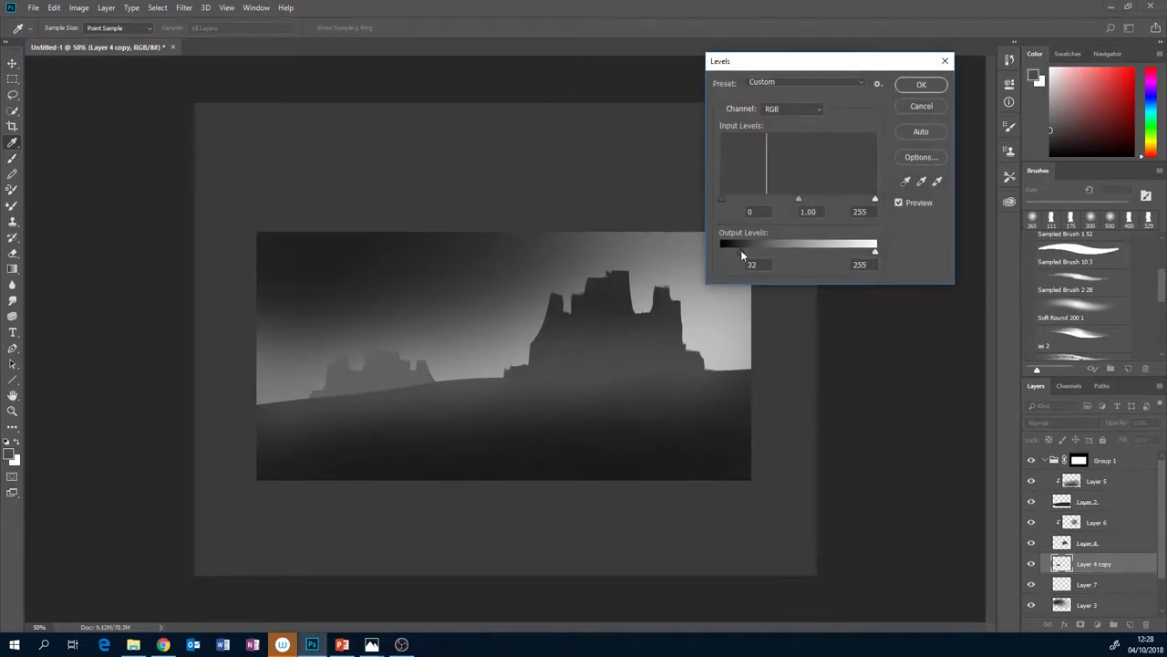
left_click(912, 84)
Add a new layer clipped to Layer 4 copy and darken the distant rock's upper part with Soft Round 200 1 at 200 px.
left_click(1130, 624)
left_click(1132, 574, "alt")
left_click(1096, 308)
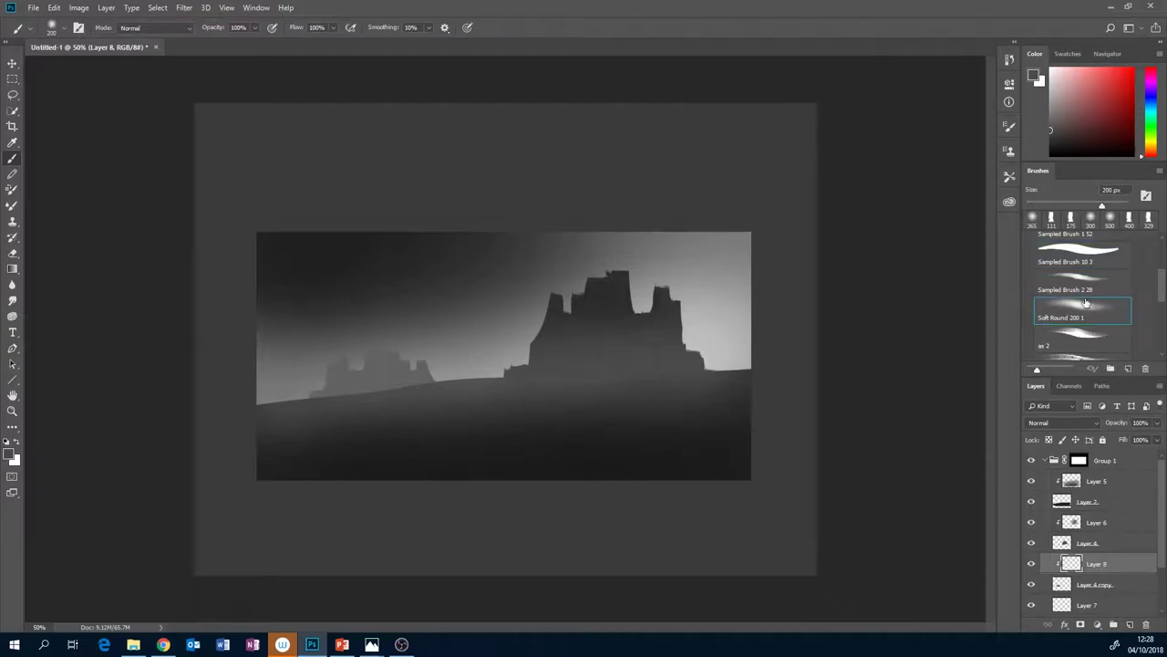
left_click(371, 644)
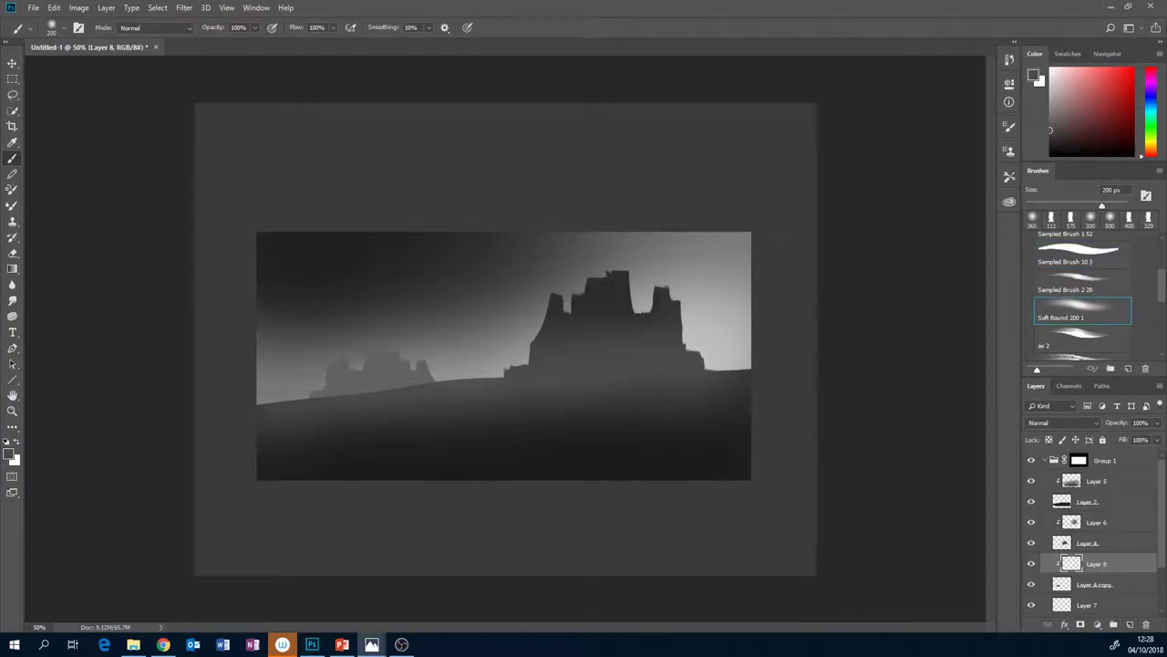
mouse_move(389, 347)
left_mouse_down()
mouse_move(420, 352)
mouse_move(336, 345)
mouse_move(378, 356)
left_mouse_up()
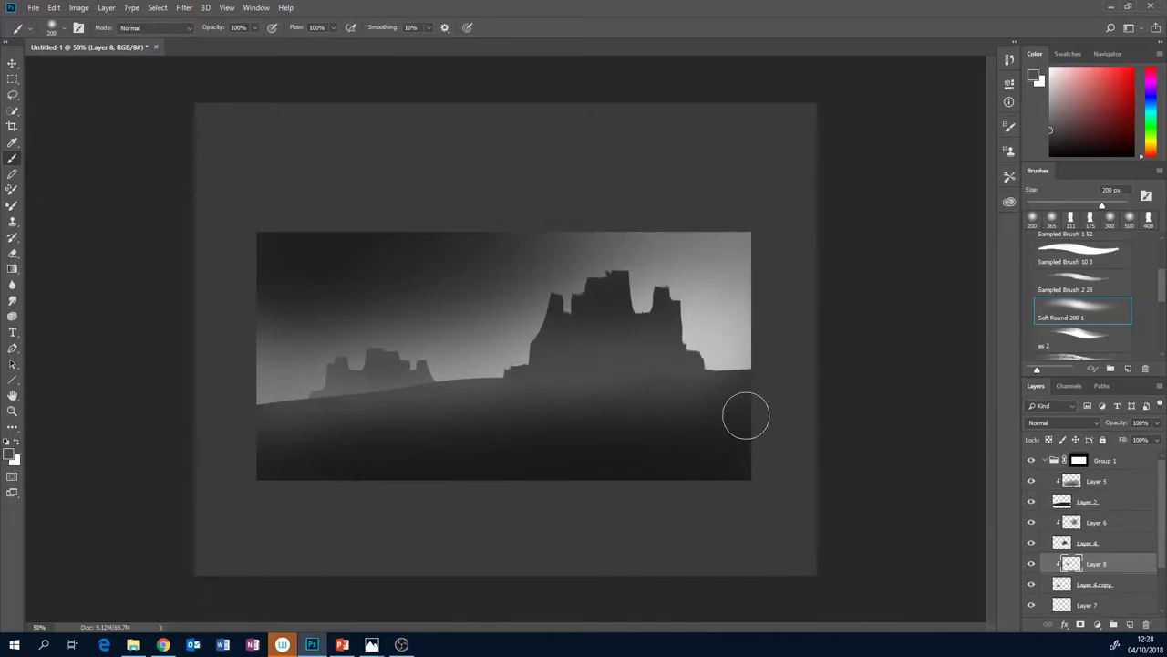
Add a new layer above Layer 5, at the front of Group 1.
mouse_move(1162, 500)
left_mouse_down()
mouse_move(1162, 517)
mouse_move(1162, 486)
left_mouse_up()
left_click(1123, 483)
left_click(1130, 624)
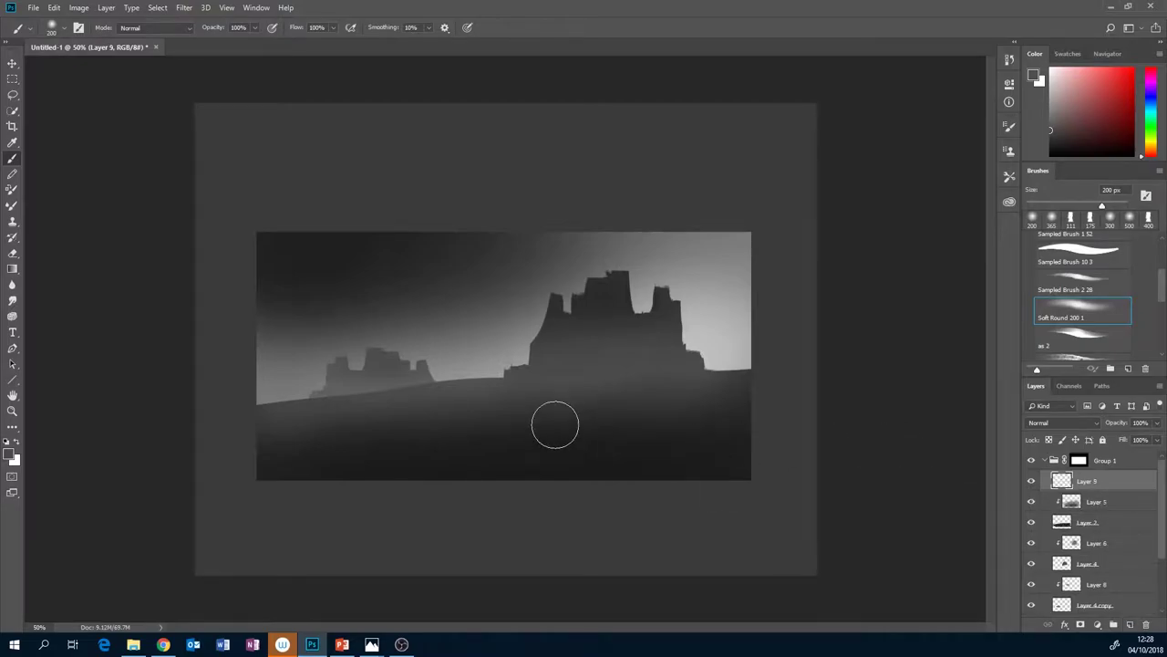
Lasso a winding river shape on Layer 9, from the ridge at the large rock's foot to below the frame's lower edge.
left_click(13, 96)
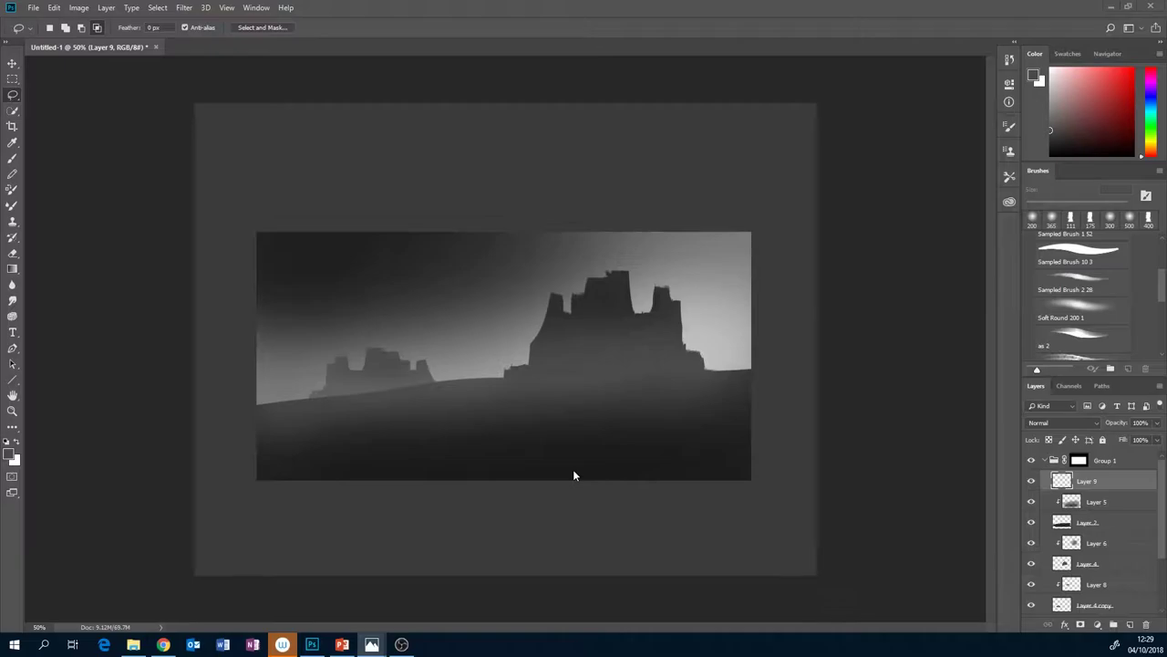
left_click(501, 381)
mouse_move(490, 387)
left_mouse_down()
mouse_move(415, 412)
mouse_move(619, 472)
mouse_move(736, 487)
mouse_move(419, 484)
mouse_move(372, 433)
mouse_move(326, 417)
mouse_move(509, 382)
left_mouse_up()
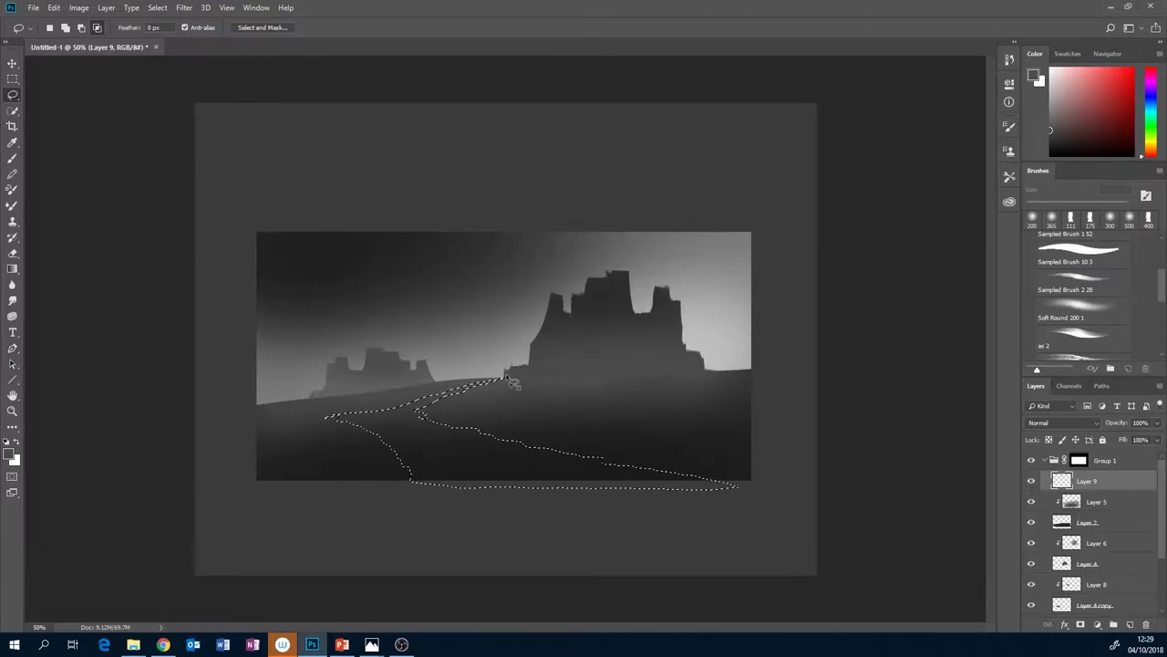
key("alt+Tab")
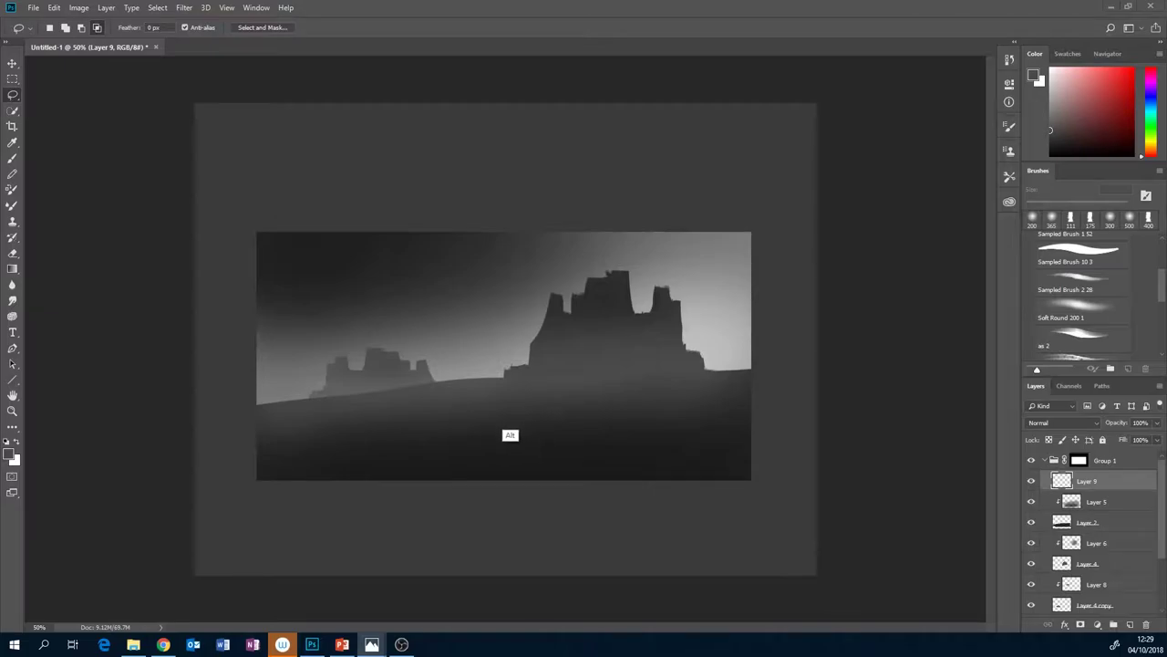
key("alt+Tab")
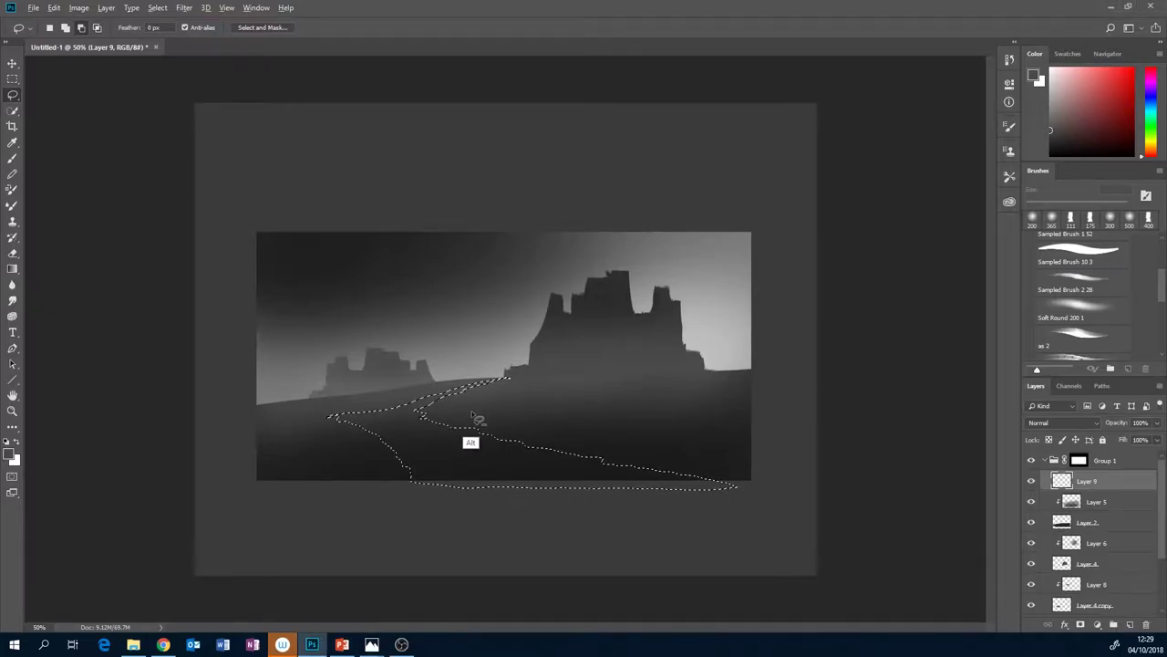
Refine the river selection by smoothing its right bank, trimming its pointed left bend and reshaping the narrow bend near the ridge.
key("shift")
key("shift")
mouse_move(449, 421)
left_mouse_down()
mouse_move(418, 409)
mouse_move(443, 434)
mouse_move(475, 430)
mouse_move(441, 411)
mouse_move(497, 428)
mouse_move(471, 427)
mouse_move(481, 438)
mouse_move(553, 454)
mouse_move(498, 428)
left_mouse_up()
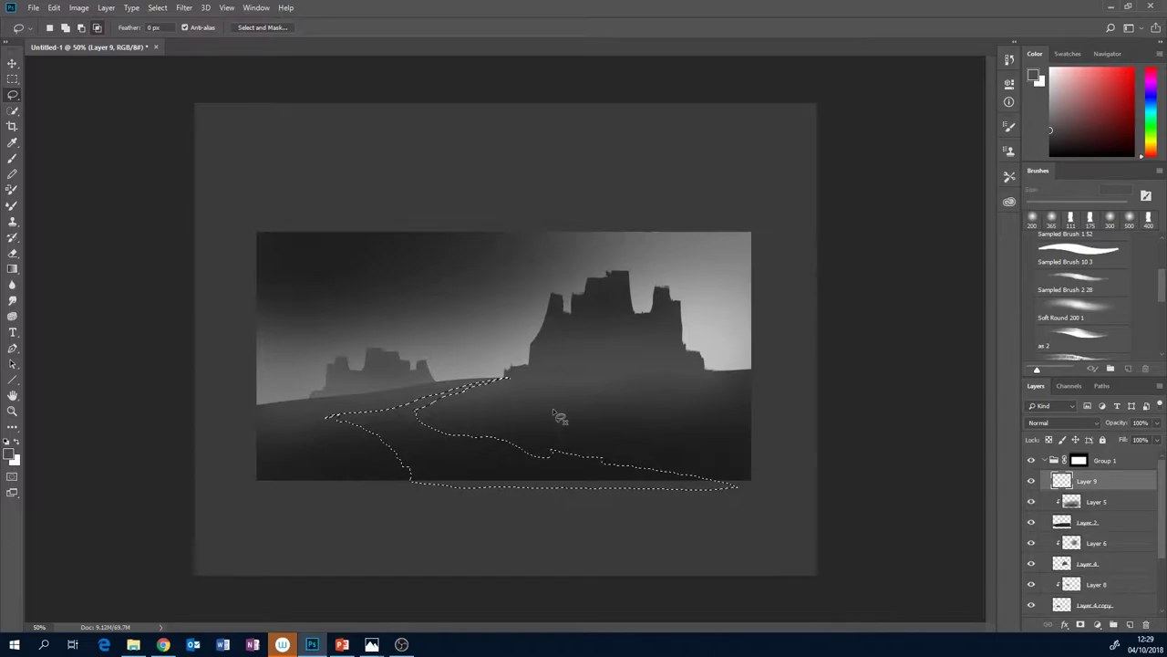
mouse_move(344, 418)
left_mouse_down()
mouse_move(315, 421)
mouse_move(377, 388)
mouse_move(440, 392)
mouse_move(330, 417)
left_mouse_up()
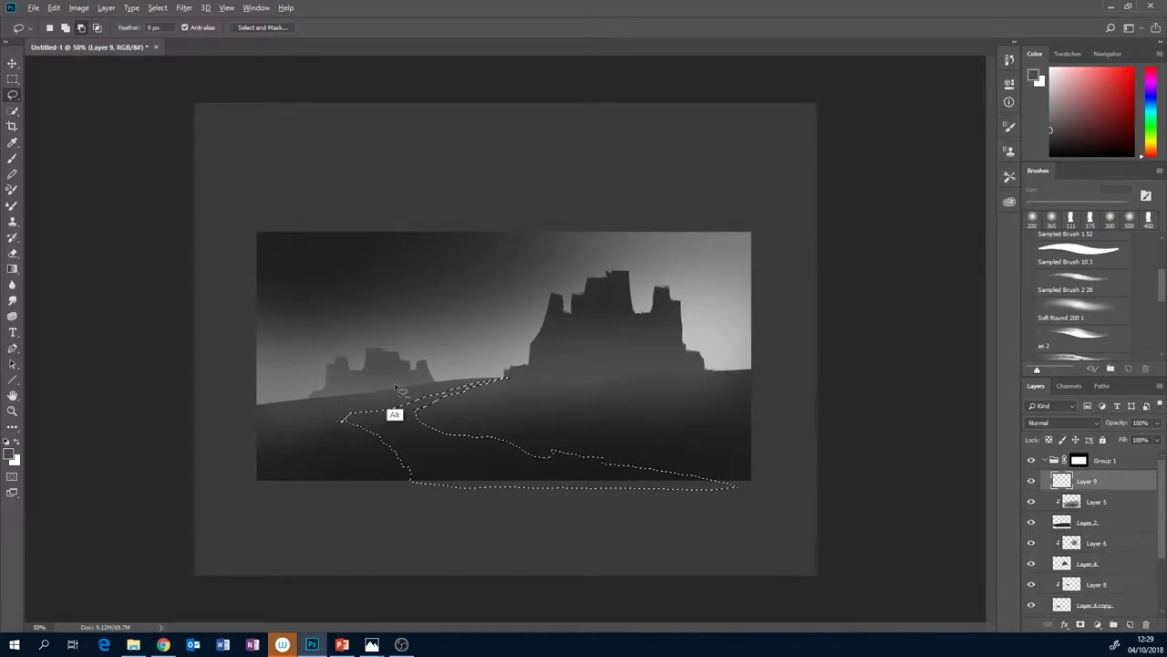
mouse_move(424, 409)
left_mouse_down()
mouse_move(396, 415)
mouse_move(434, 431)
mouse_move(435, 403)
mouse_move(494, 396)
mouse_move(439, 392)
mouse_move(396, 407)
mouse_move(454, 392)
mouse_move(399, 411)
mouse_move(415, 422)
mouse_move(467, 393)
left_mouse_up()
key("alt+Tab")
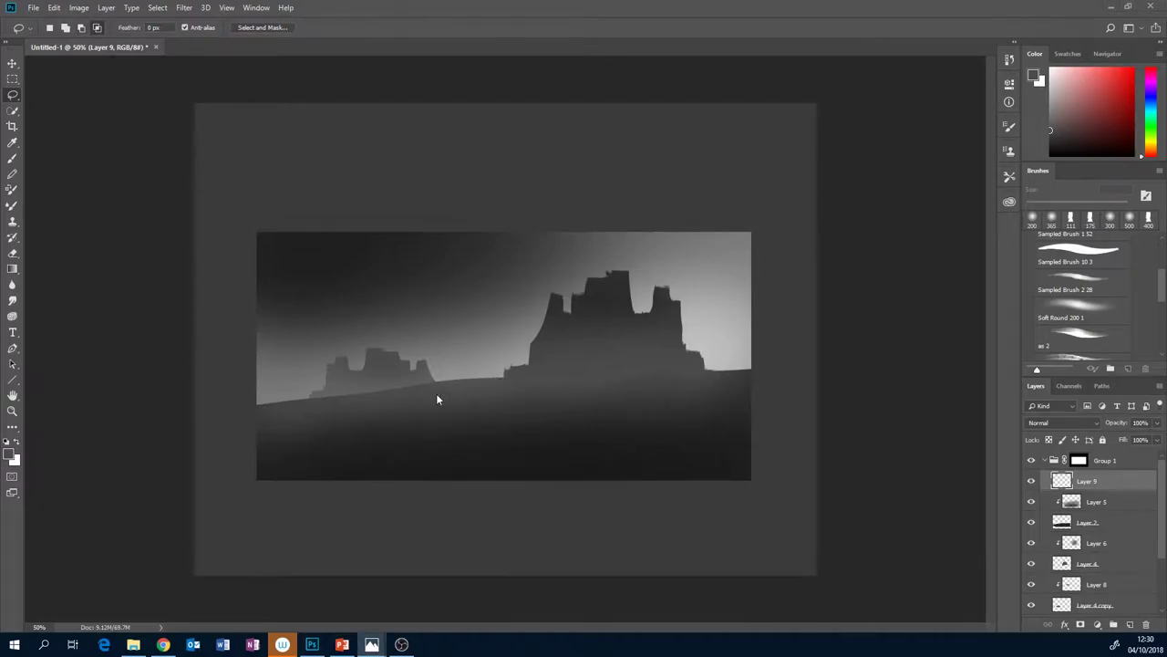
Fill the river selection on Layer 9 with a light grey and deselect it.
left_click(157, 7)
left_click(368, 6)
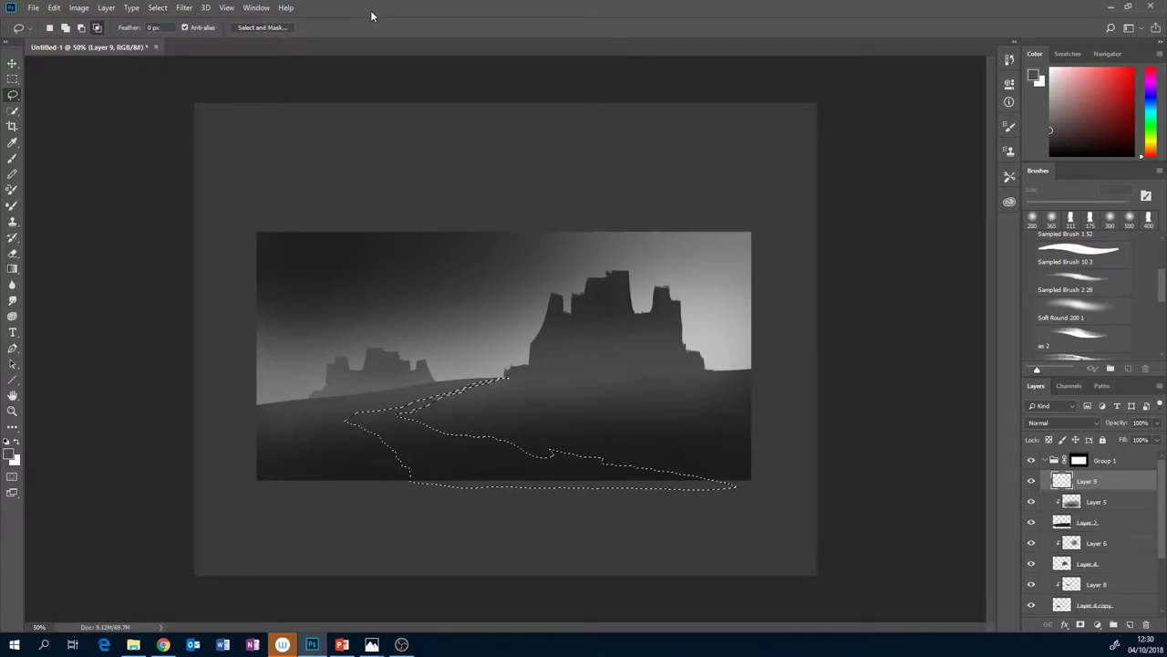
key("b")
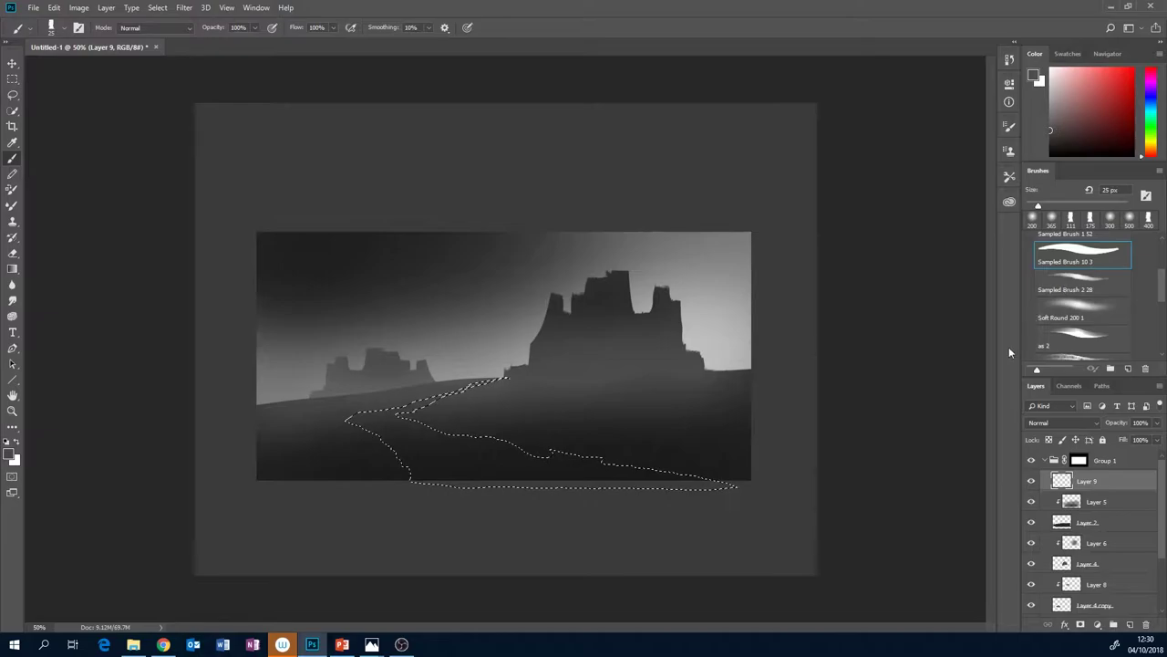
left_click_drag(1038, 204, 1099, 206)
key("alt+Tab")
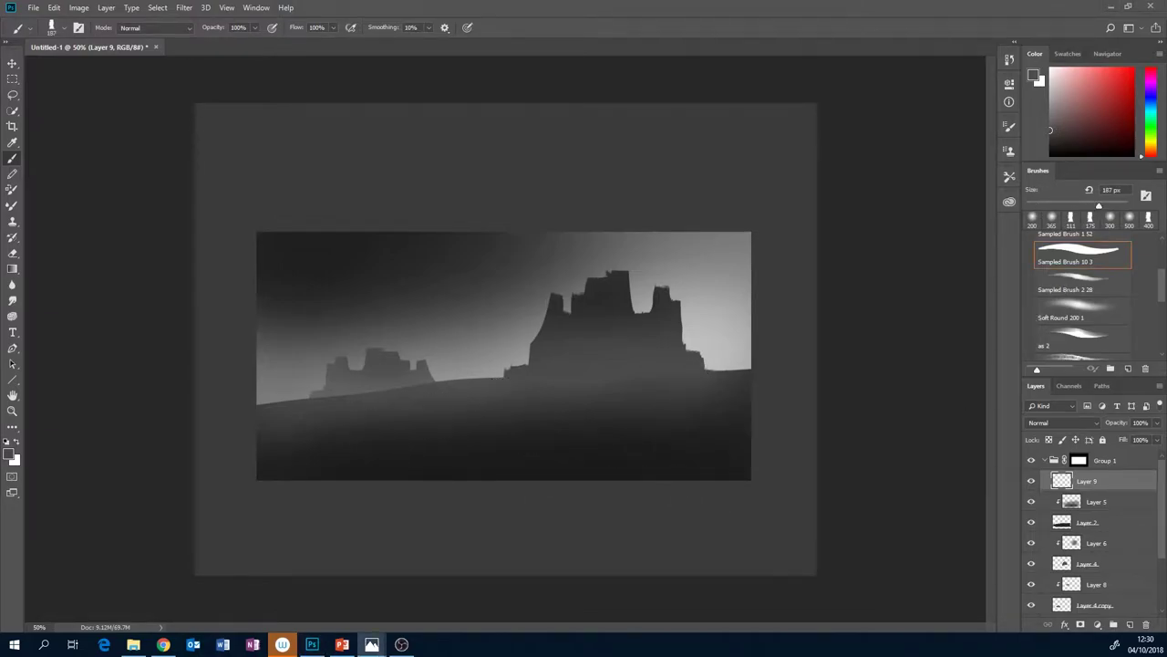
left_click(312, 644)
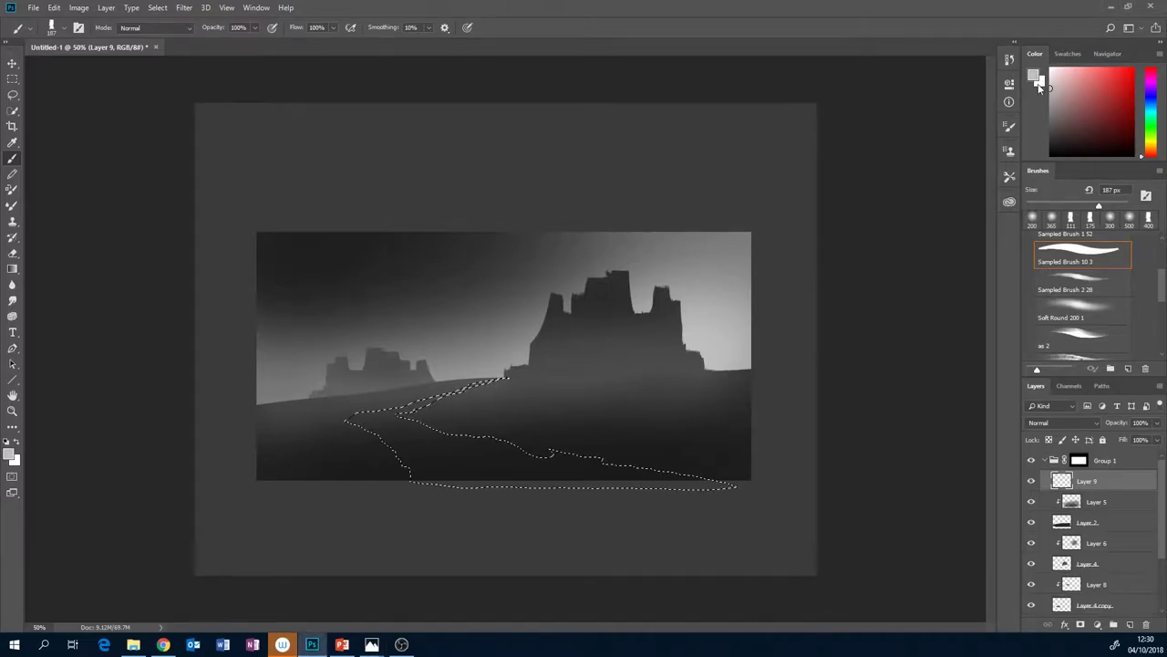
key("alt+BackSpace")
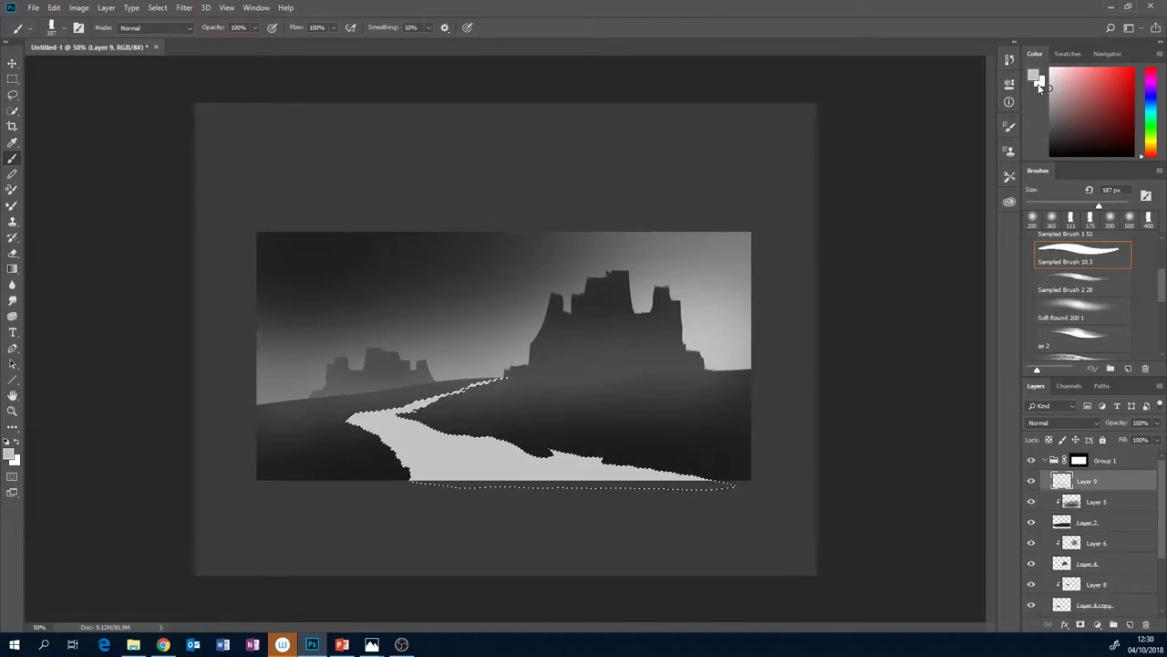
key("ctrl+d")
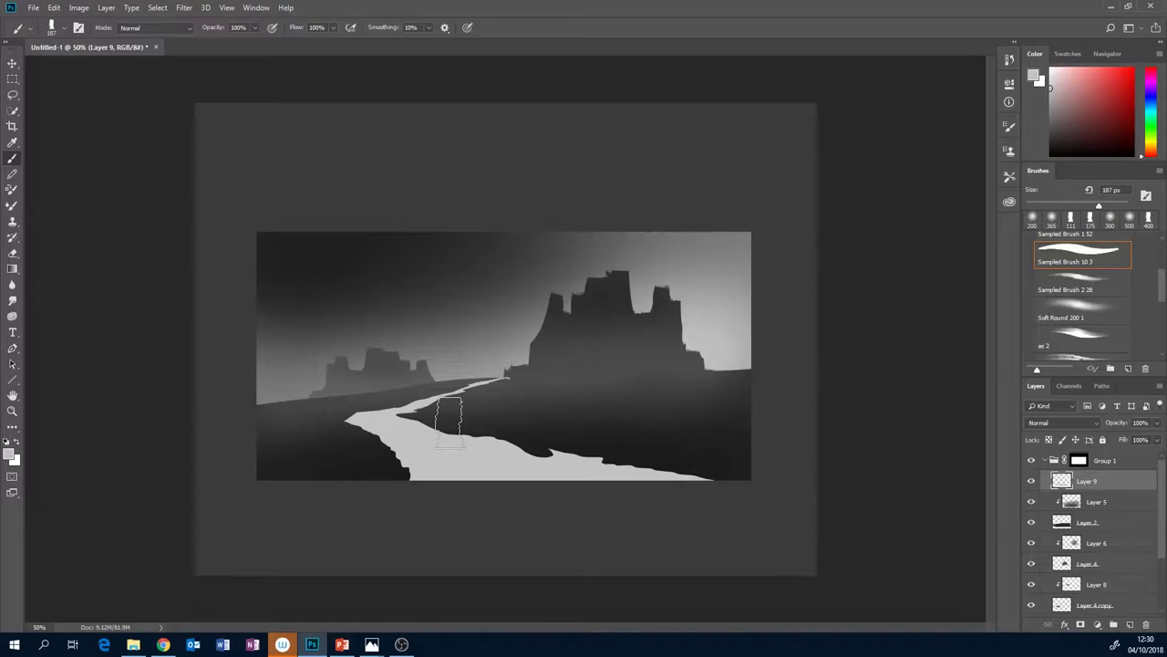
Add a new layer clipped to Layer 9 and darken the river's foreground with dark grey Soft Round 200 1 at 269 px.
left_click(1130, 625)
left_click(1122, 491, "alt")
left_click(1101, 304)
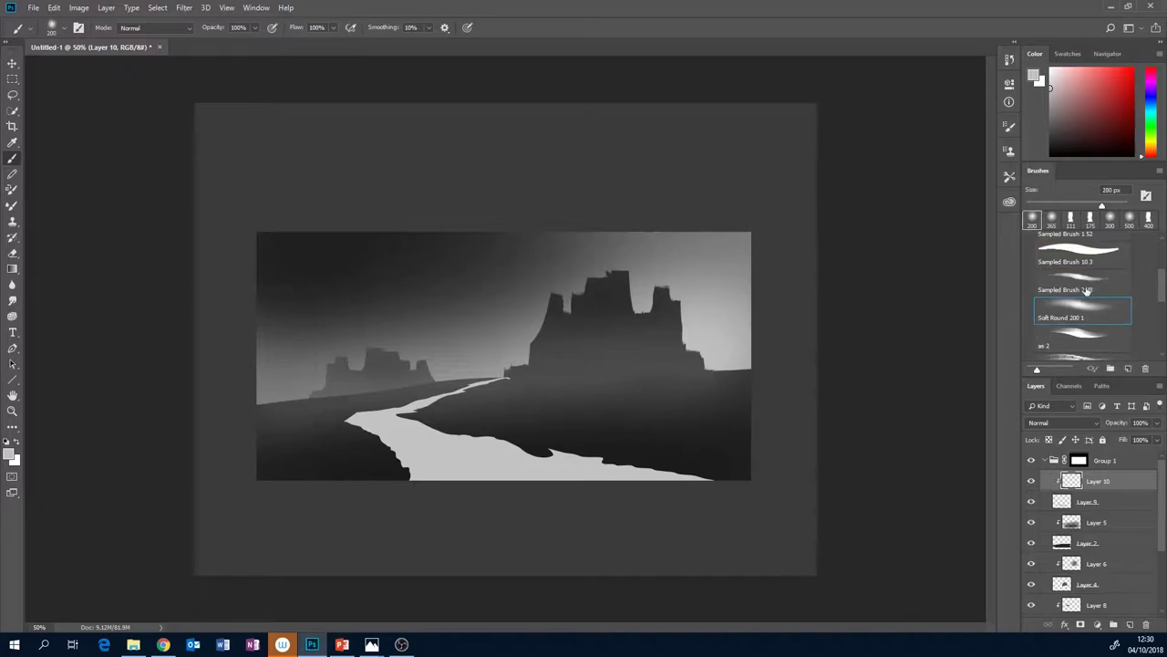
key("alt+Tab")
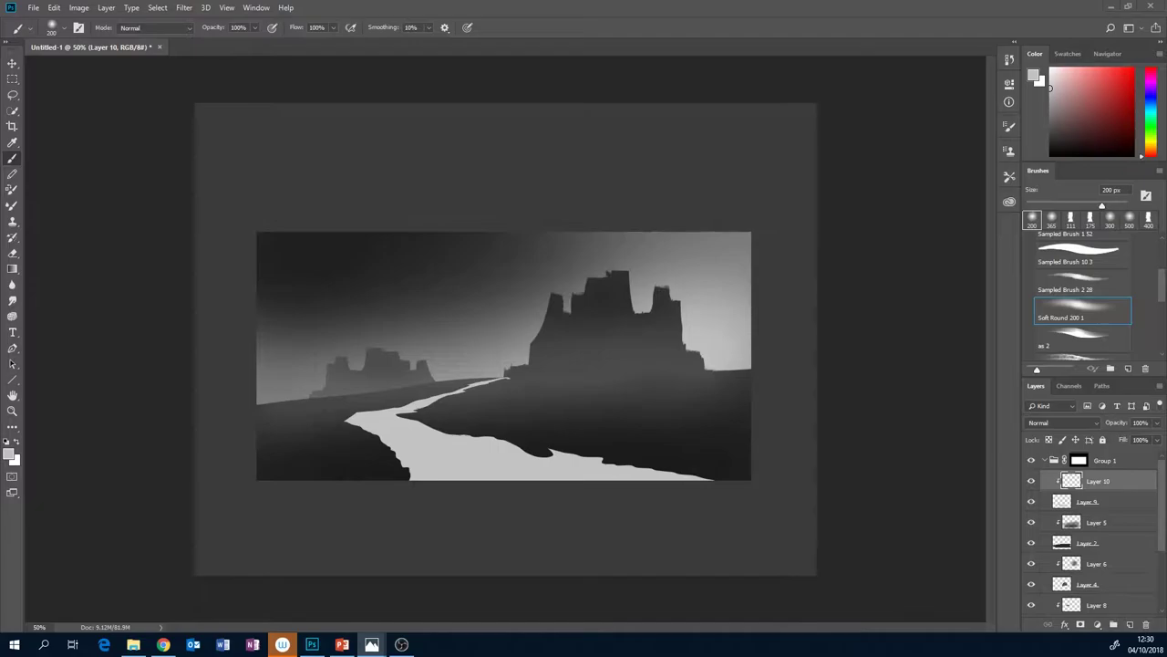
left_click_drag(1101, 206, 1106, 206)
left_click_drag(1066, 113, 1029, 147)
mouse_move(534, 475)
left_mouse_down()
mouse_move(392, 473)
mouse_move(721, 484)
mouse_move(385, 481)
left_mouse_up()
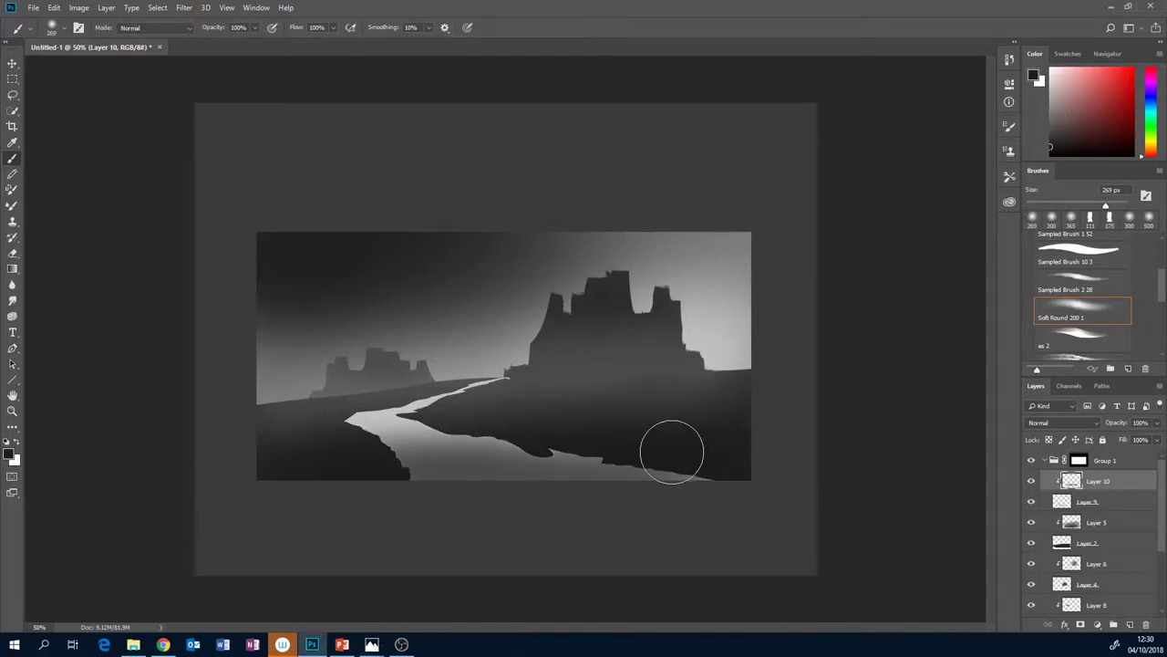
mouse_move(473, 432)
left_mouse_down()
mouse_move(363, 435)
mouse_move(383, 419)
mouse_move(439, 418)
mouse_move(679, 469)
mouse_move(493, 489)
left_mouse_up()
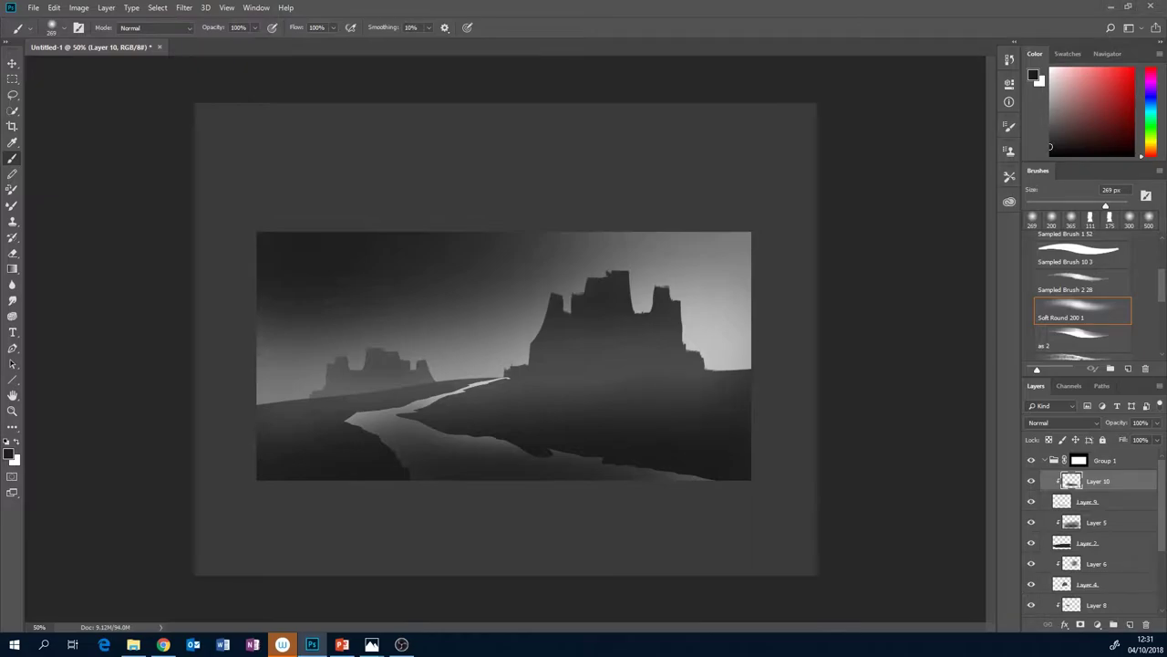
left_click(371, 644)
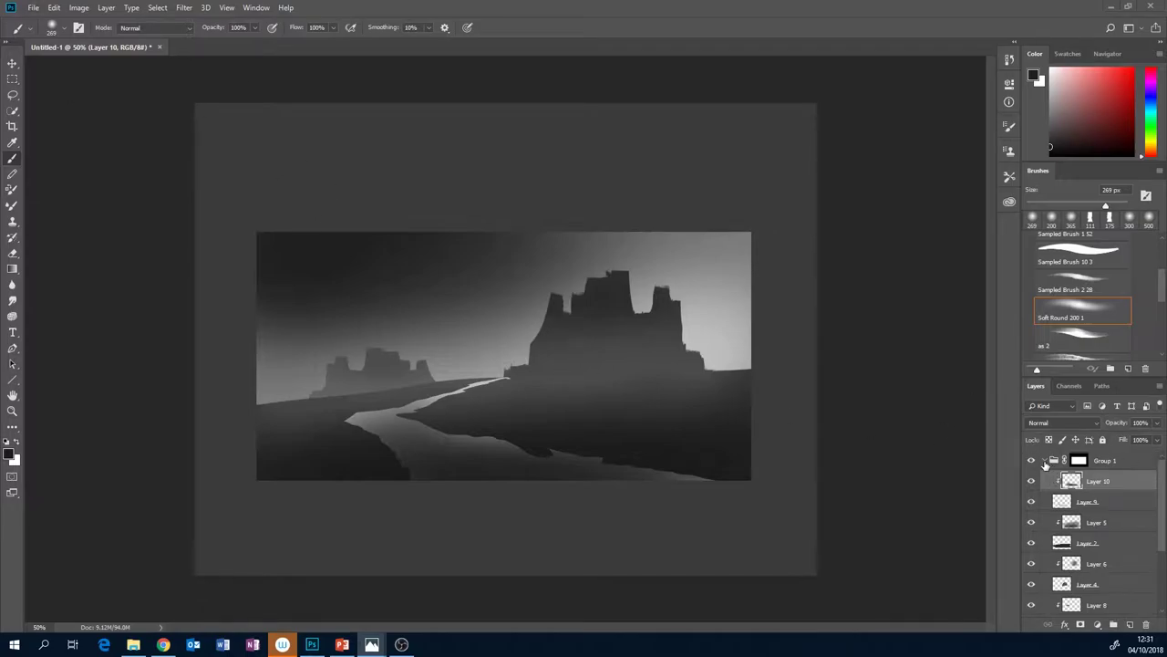
Enclose the masked Group 1 in a new layer group.
left_click(1045, 462)
left_click(1045, 461)
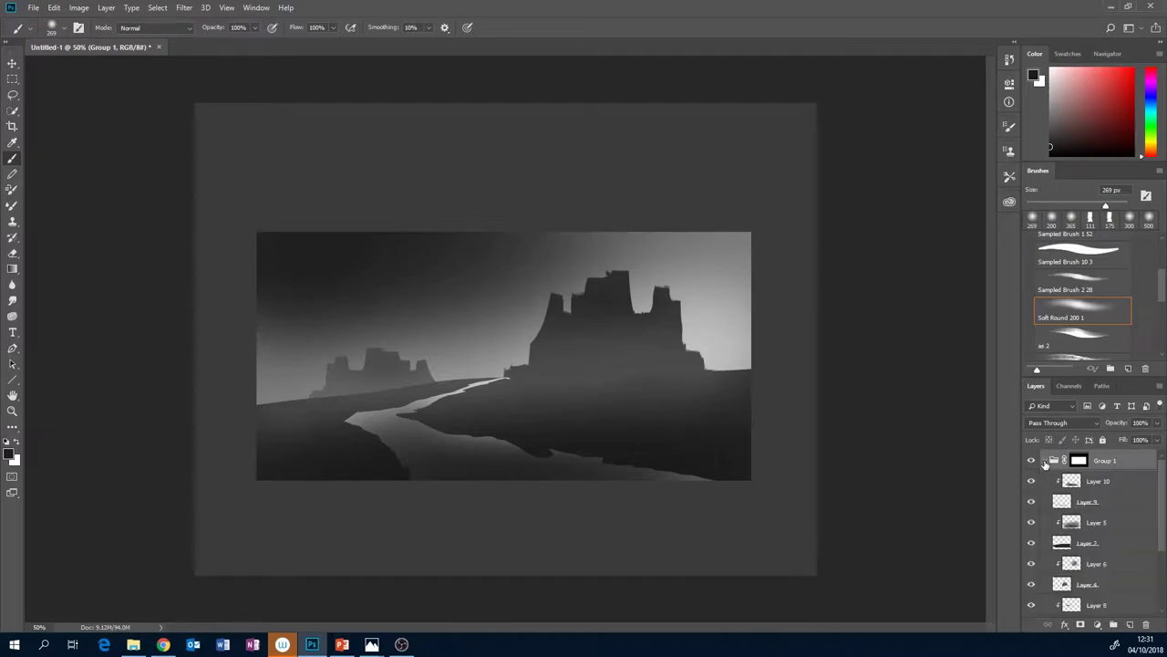
left_click(1107, 482)
left_click_drag(1162, 498, 1164, 579)
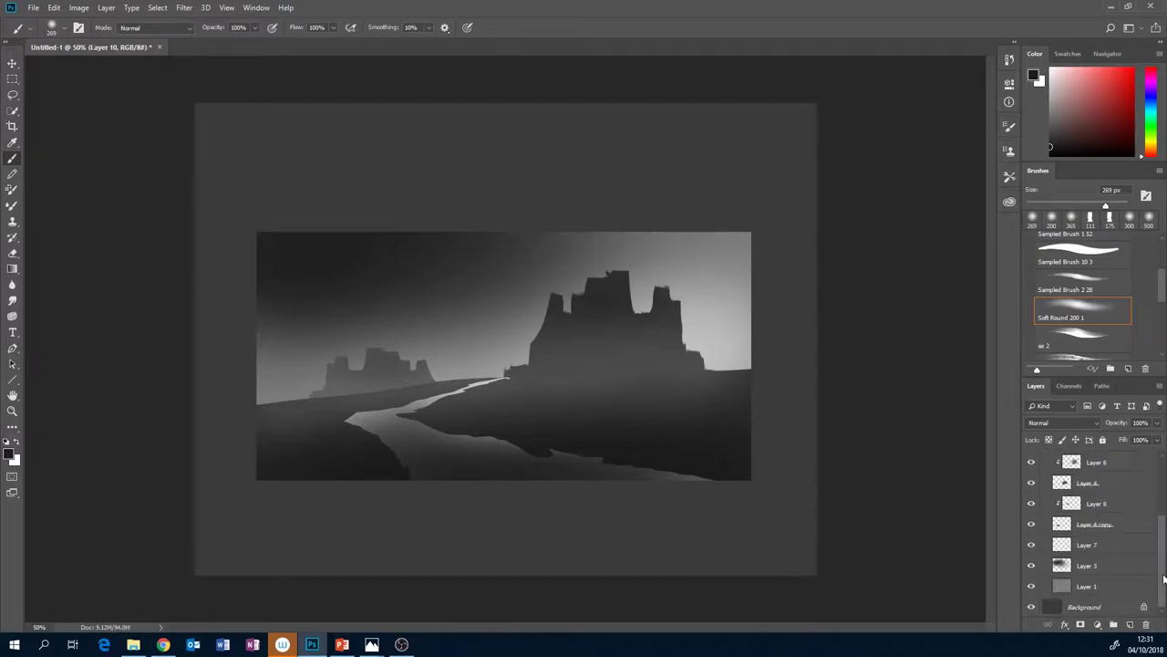
left_click(1097, 566, "shift")
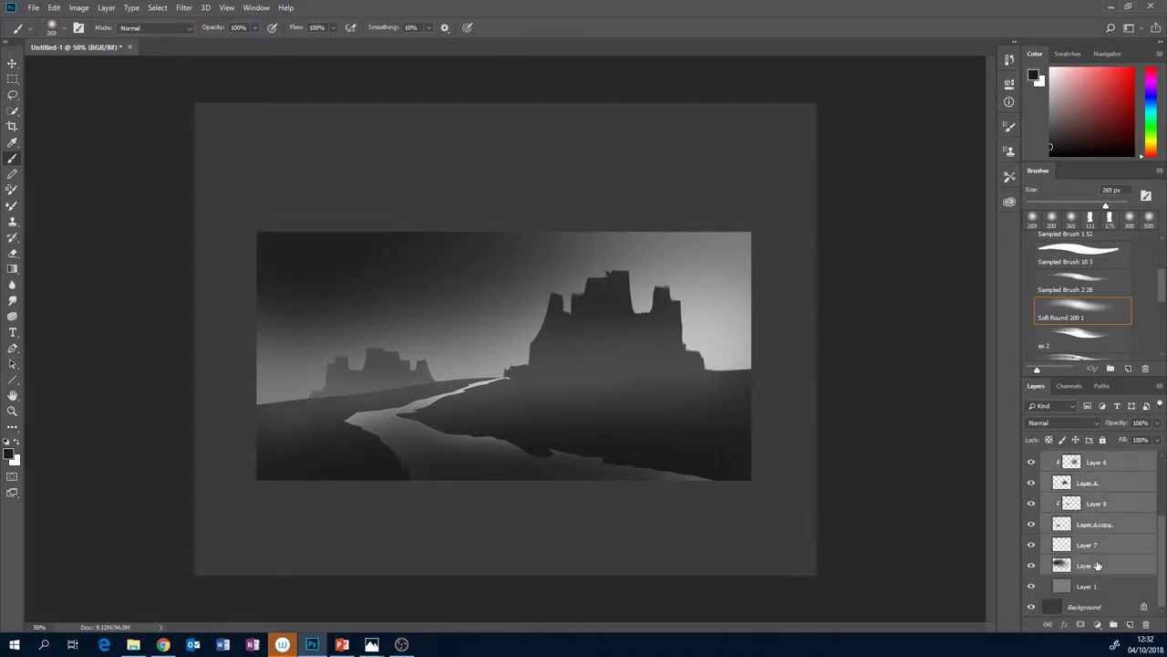
left_click_drag(1162, 549, 1150, 463)
left_click(1150, 464)
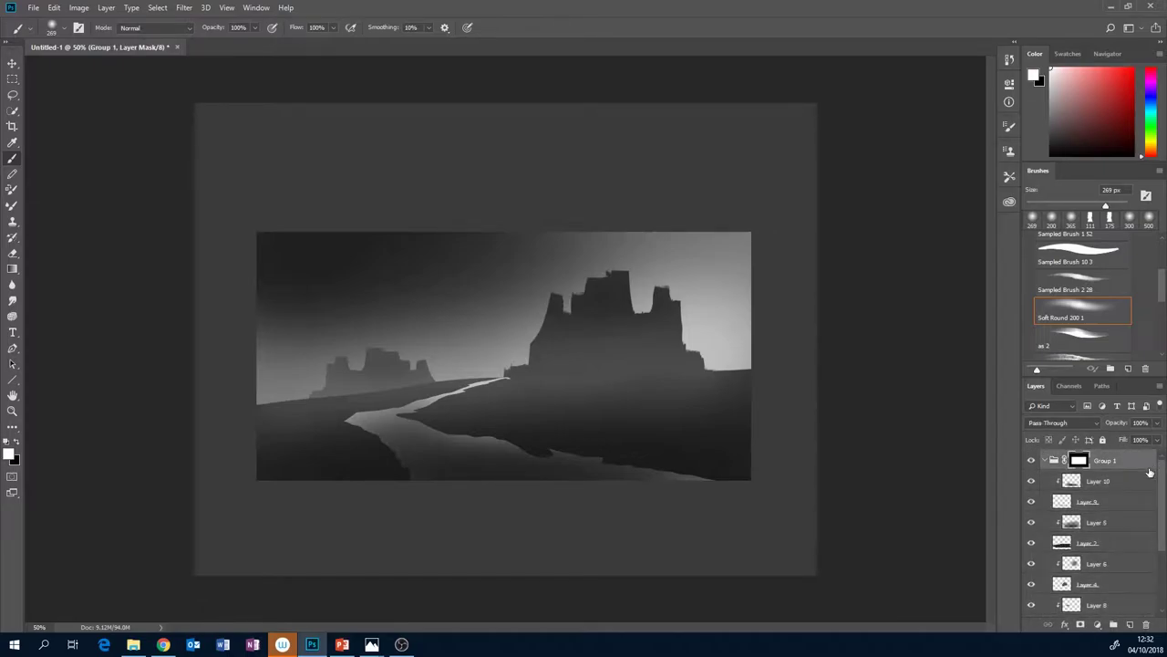
key("ctrl+g")
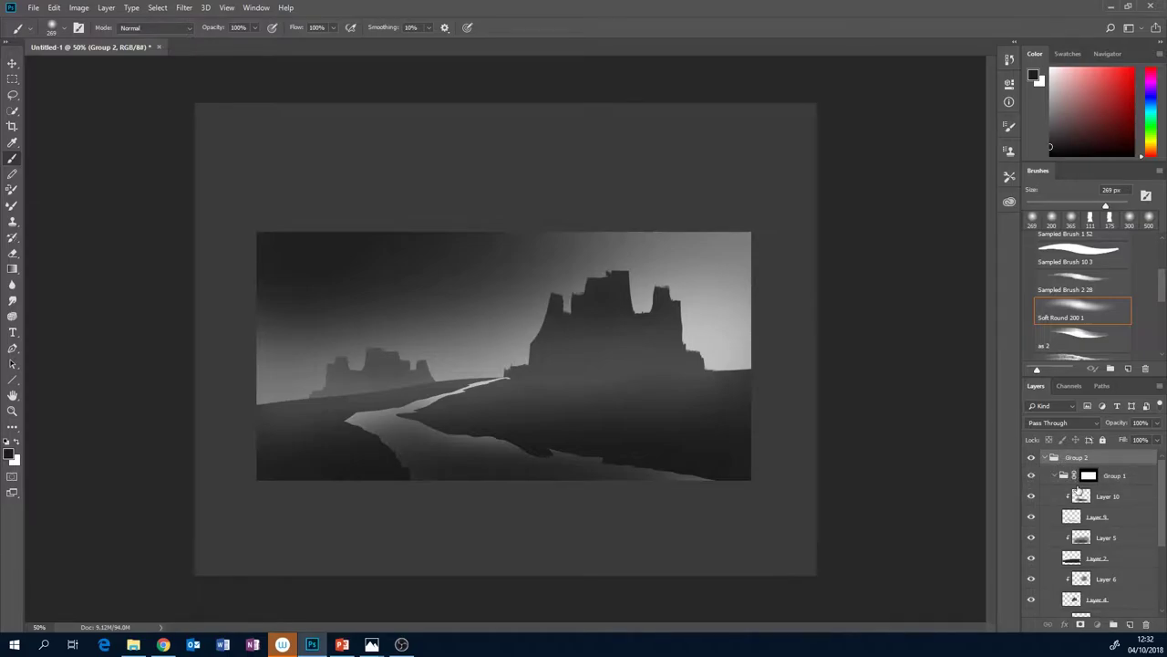
Delete Group 2 together with its contents and undo the deletion.
left_click(1146, 625)
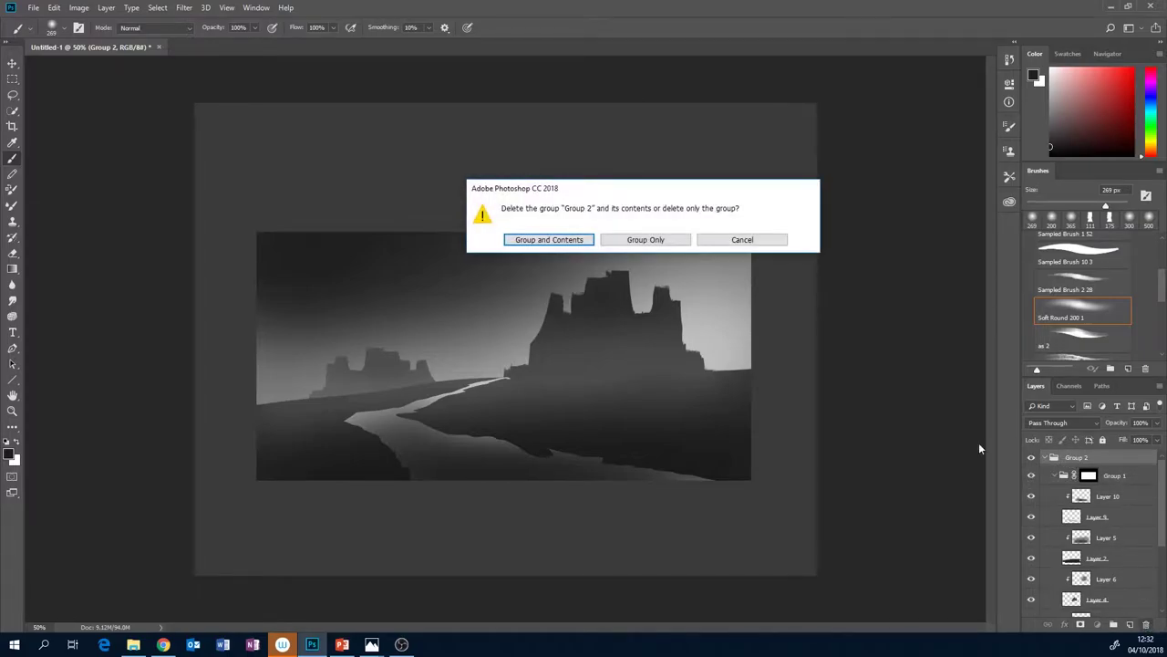
left_click(548, 240)
key("ctrl+z")
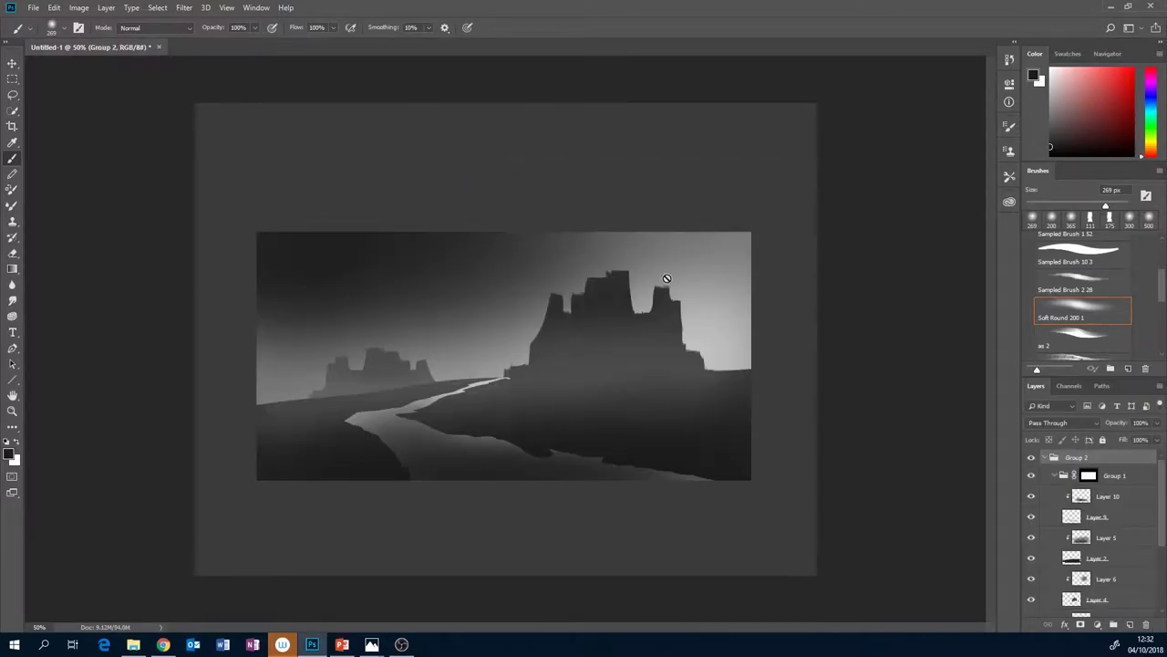
Group all painted layers from Layer 10 down to Layer 3 inside Group 1, leaving Layer 1 out.
left_click(1057, 476)
left_click(1057, 475)
left_click(1057, 475)
left_click(1057, 475)
left_click(1105, 497)
left_click_drag(1163, 502, 1163, 552)
left_click(1124, 596, "shift")
scroll(1151, 547, "up", 4)
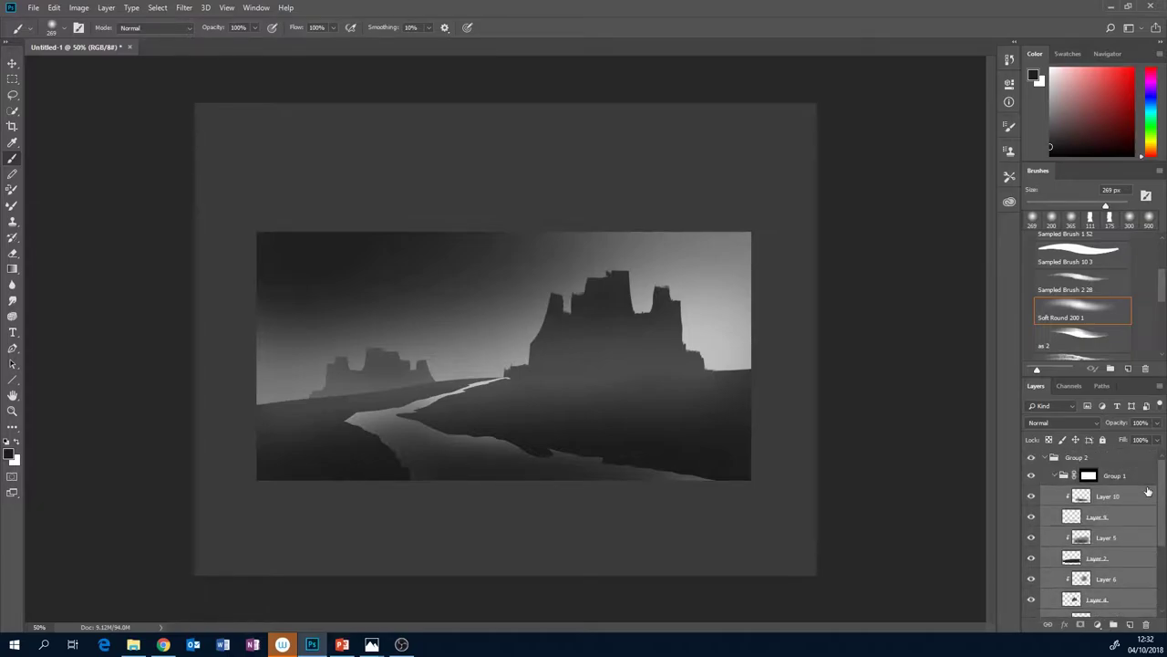
key("ctrl+g")
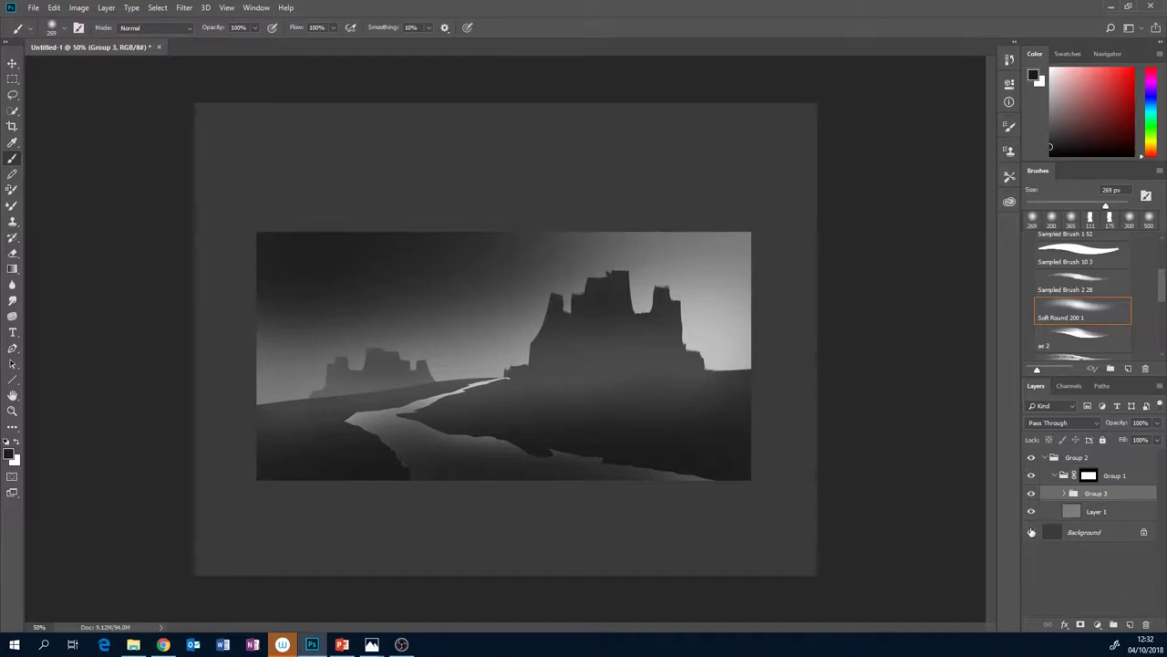
Collapse and hide the group of painted landscape layers above Layer 1.
left_click(1065, 494)
left_click(1064, 494)
left_click(1032, 494)
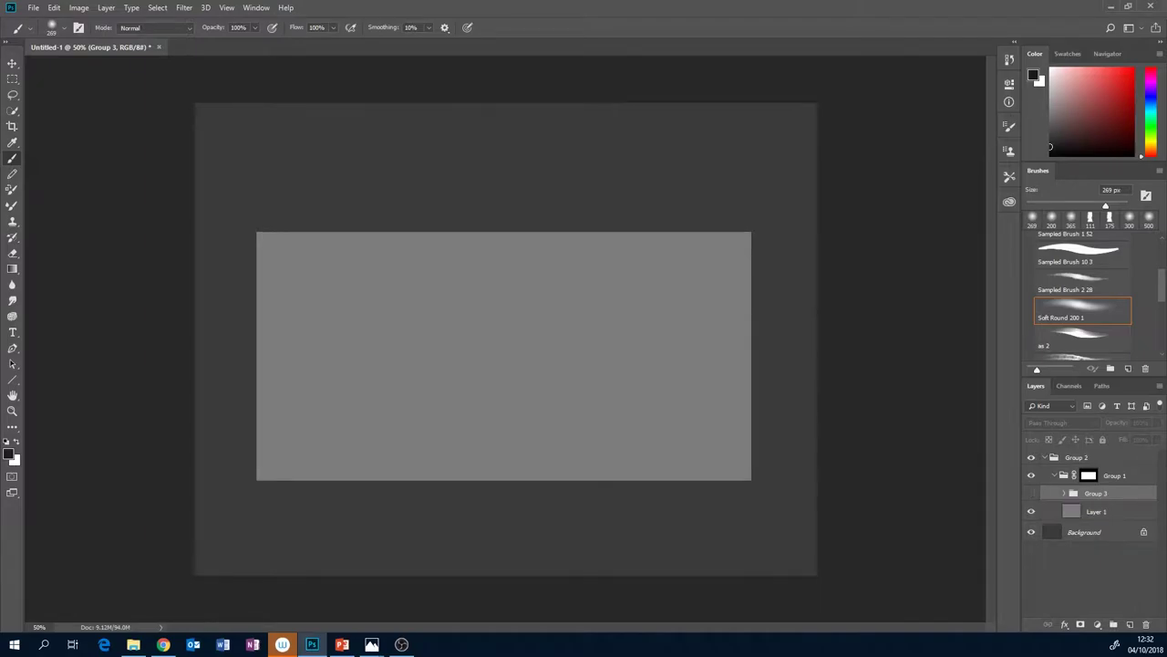
Look over the reference images in Photos and the film stills of The Incredibles in Chrome, and return to Photoshop.
left_click_drag(1166, 137, 341, 51)
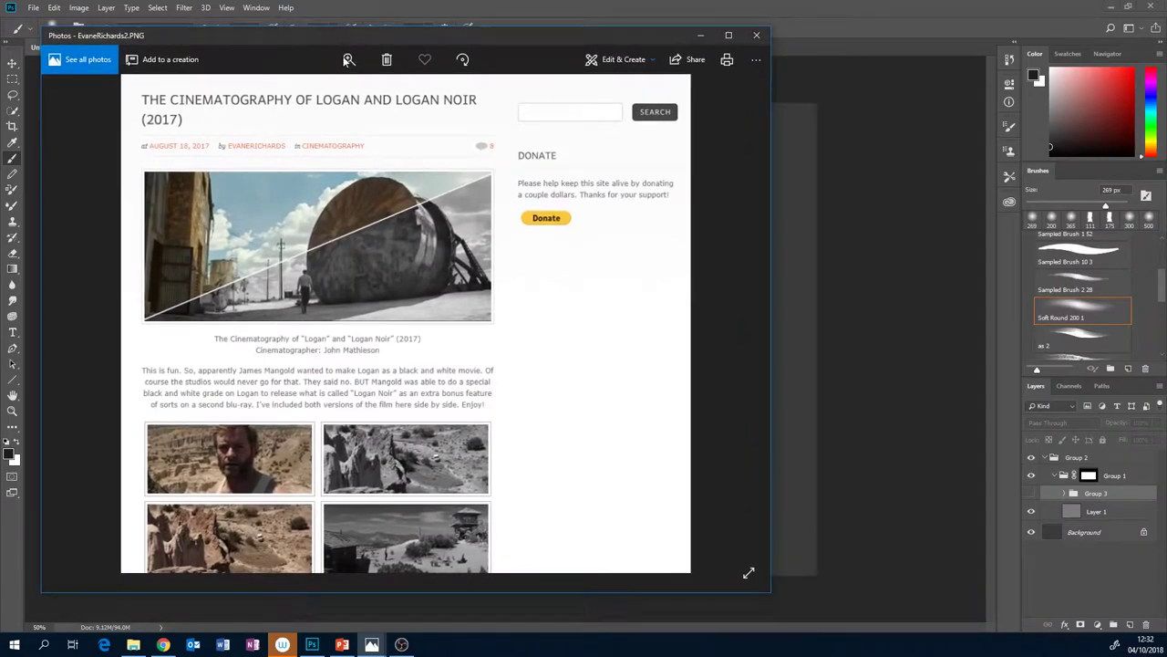
scroll(236, 463, "down", 1)
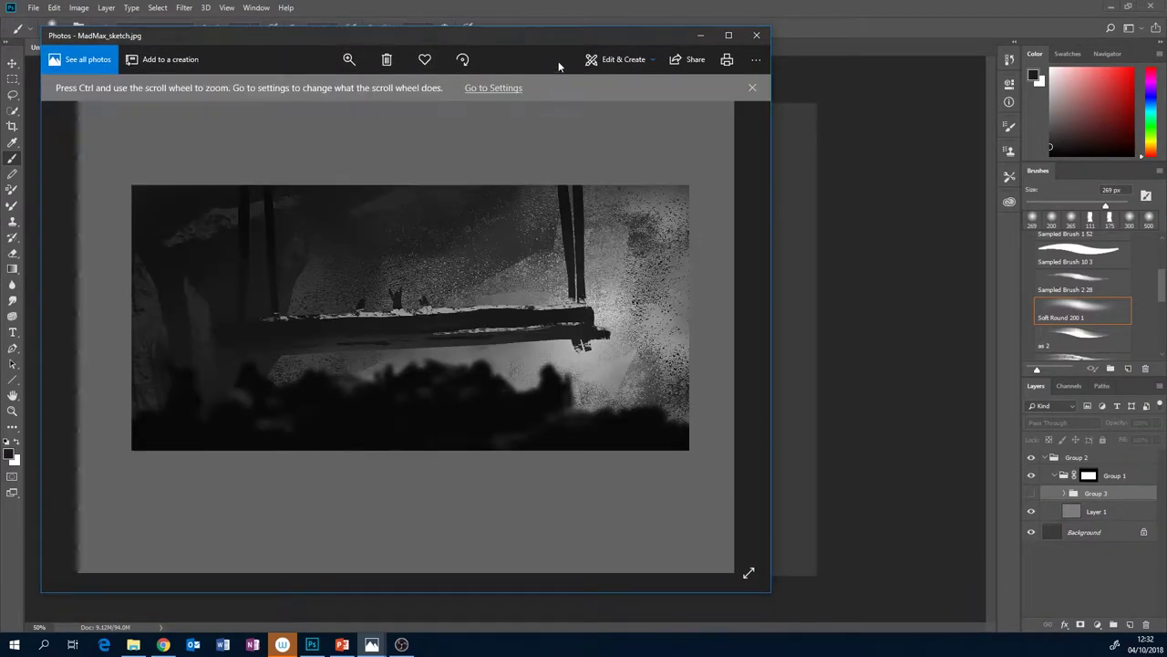
left_click_drag(591, 42, 605, 46)
key("alt+Tab")
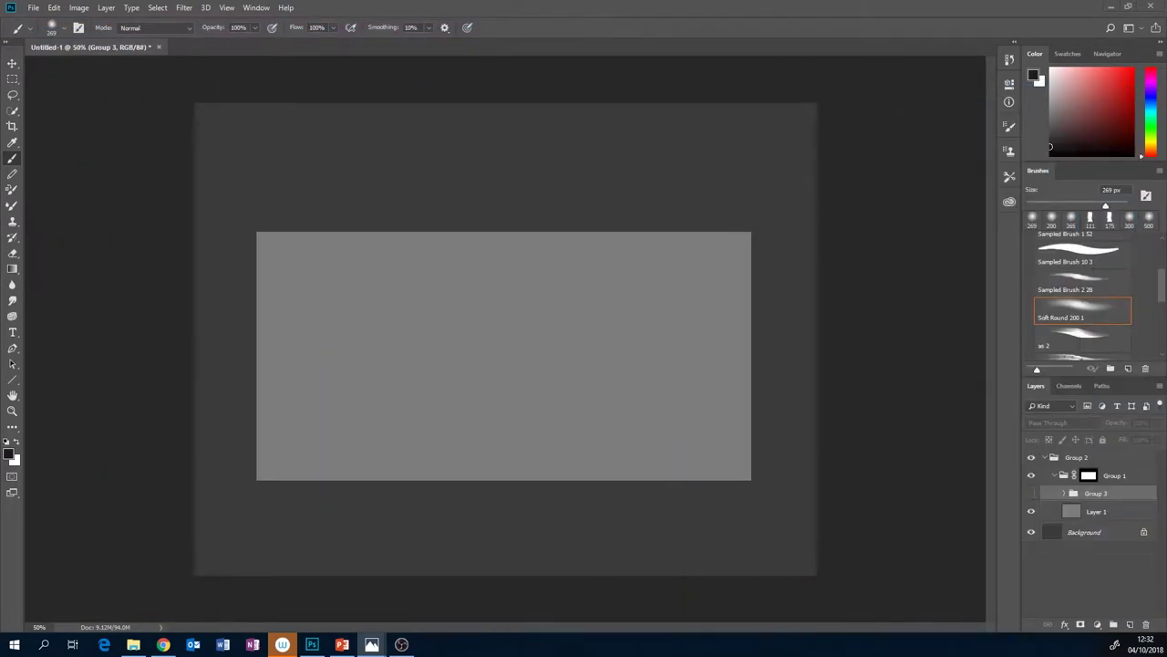
key("alt+Tab")
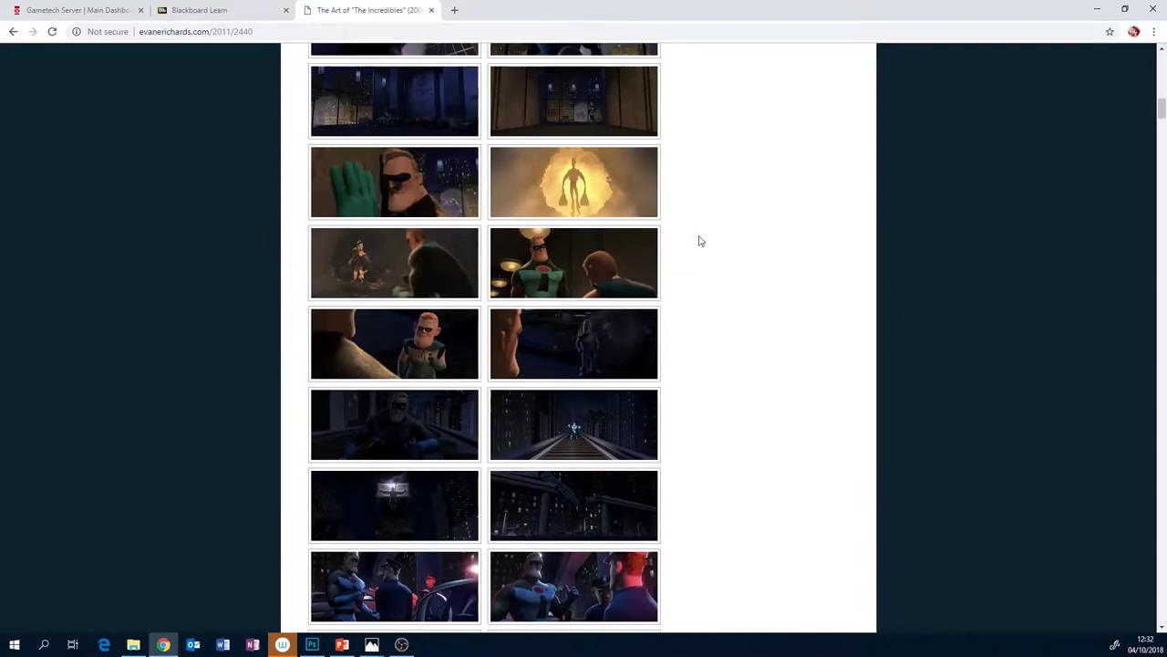
left_click_drag(1162, 107, 1162, 107)
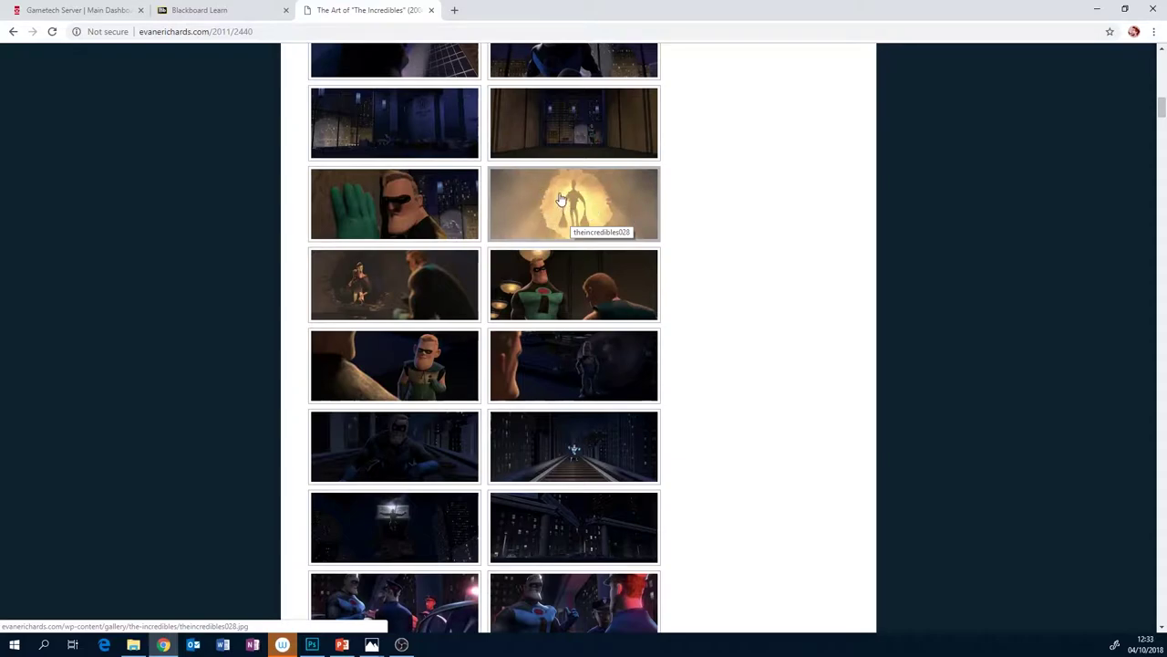
left_click(1101, 8)
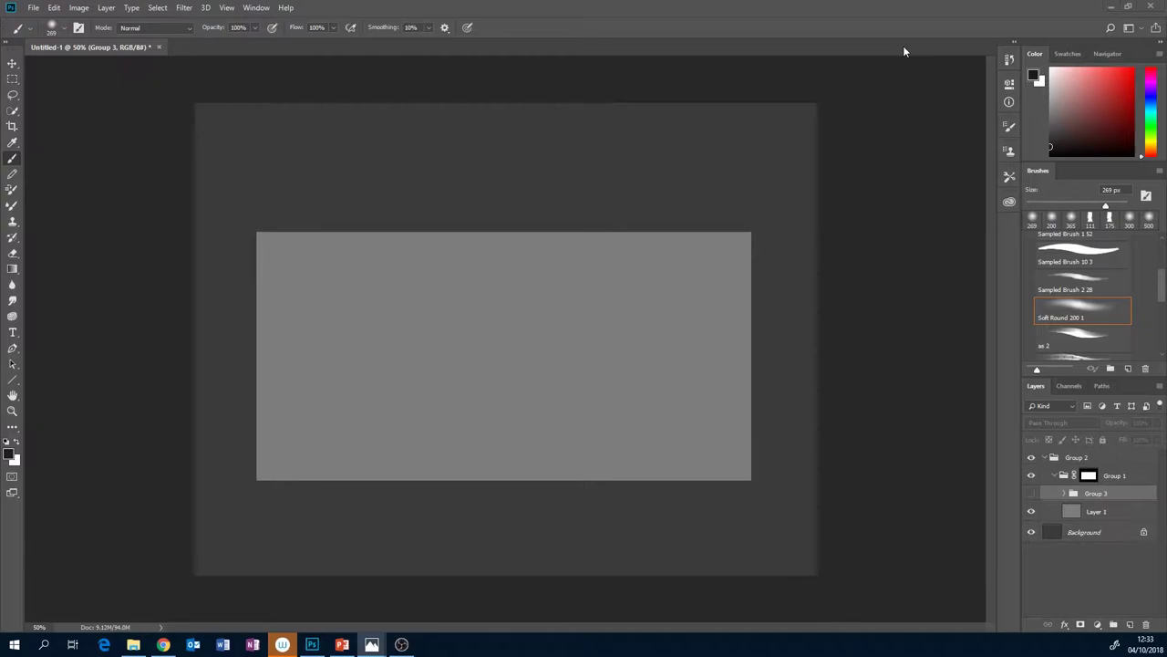
On a new layer directly above Layer 1, paint a light grey cloud bank across the frame's lower right with the 491 px cloud brush.
left_click(1127, 517)
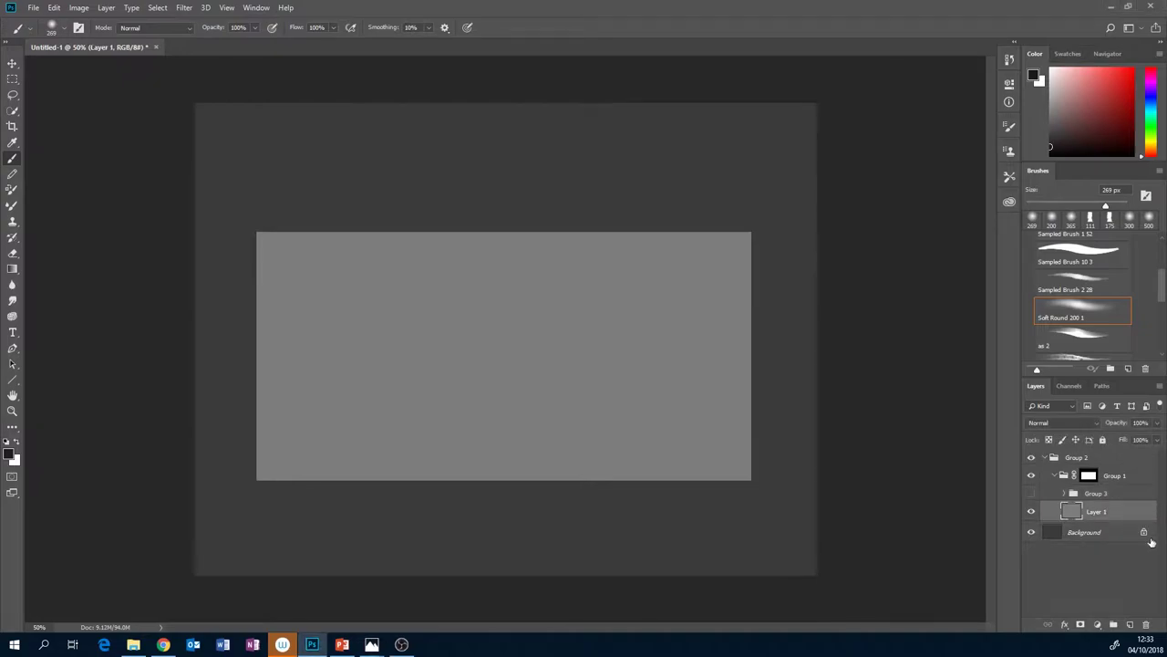
left_click(1130, 624)
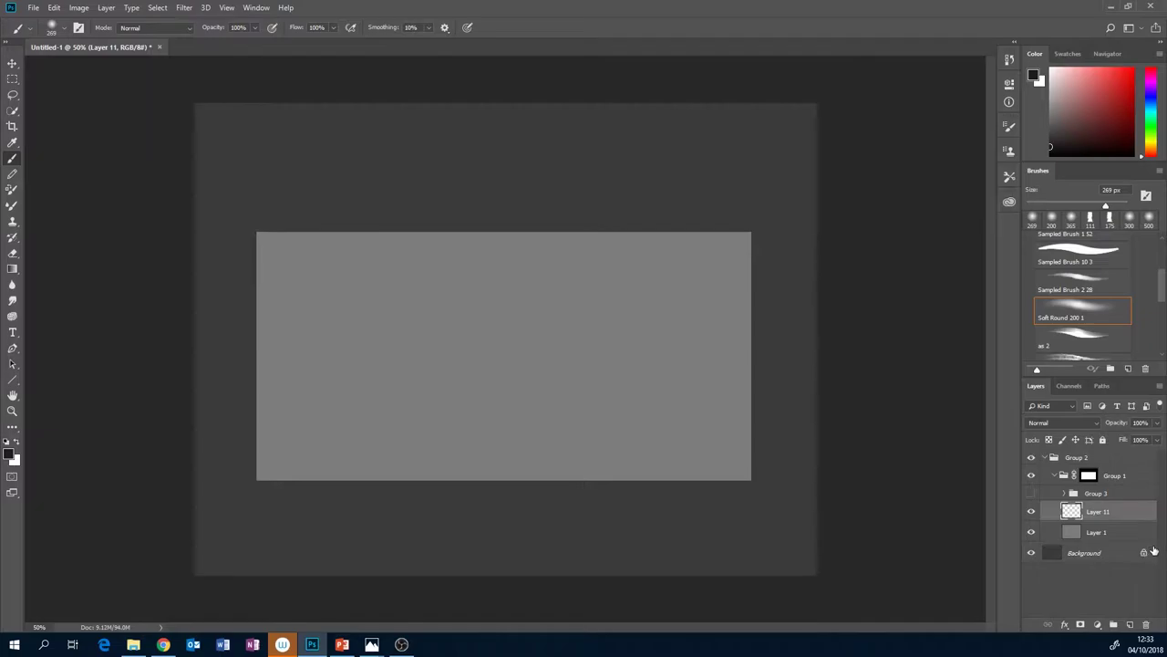
left_click(1051, 114)
left_click_drag(1052, 115, 1046, 93)
mouse_move(1160, 295)
left_mouse_down()
mouse_move(1163, 338)
mouse_move(1161, 280)
left_mouse_up()
left_click(1091, 341)
key("alt+Tab")
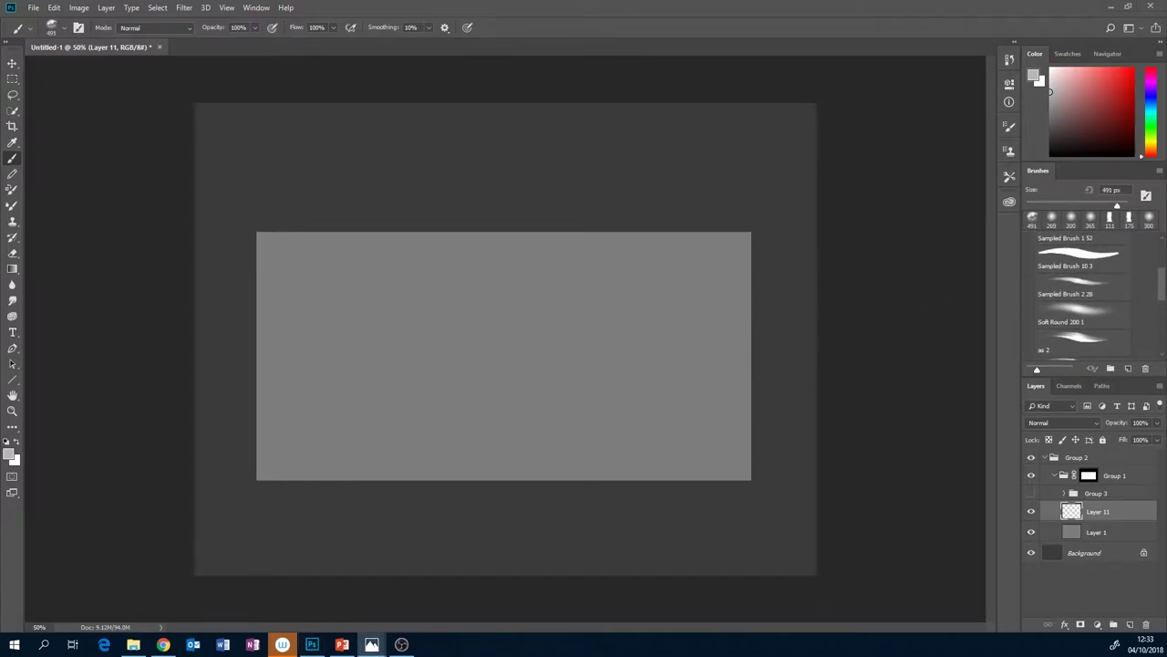
key("alt+Tab")
left_click(1051, 88)
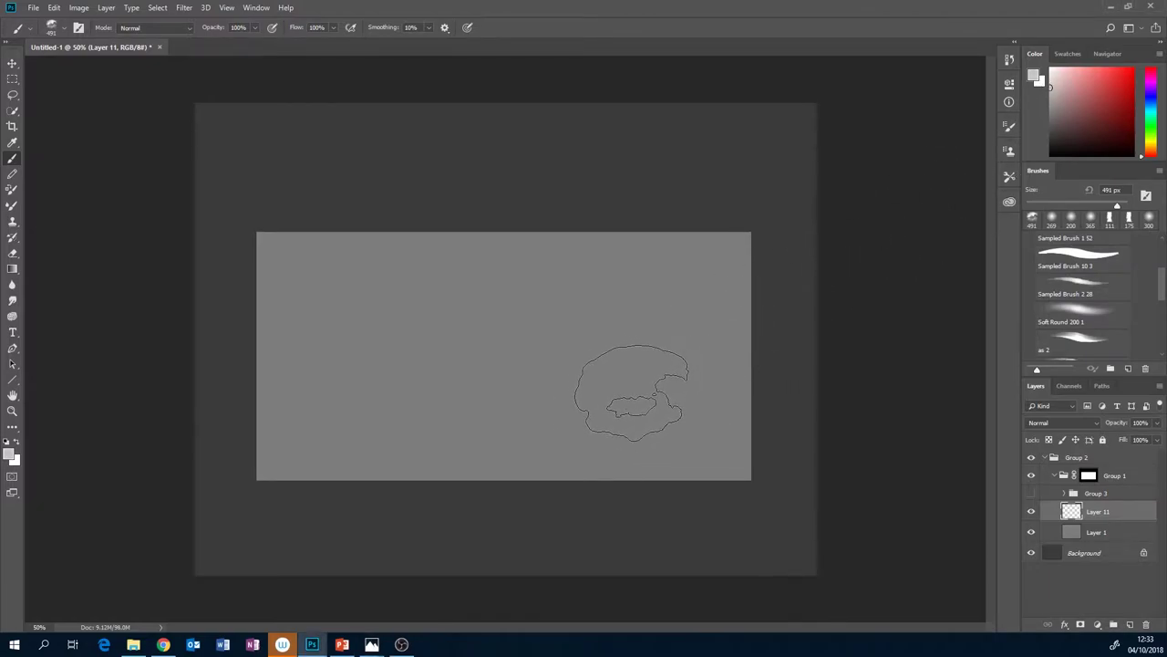
mouse_move(609, 368)
left_mouse_down()
mouse_move(638, 365)
mouse_move(560, 375)
mouse_move(577, 367)
mouse_move(481, 410)
mouse_move(677, 394)
mouse_move(686, 355)
mouse_move(702, 365)
mouse_move(637, 298)
mouse_move(609, 346)
mouse_move(665, 403)
mouse_move(706, 410)
mouse_move(491, 388)
mouse_move(389, 415)
mouse_move(496, 348)
mouse_move(481, 355)
mouse_move(567, 318)
mouse_move(639, 307)
mouse_move(616, 298)
mouse_move(704, 291)
mouse_move(719, 408)
mouse_move(672, 429)
left_mouse_up()
Brighten the cloud bank's core with near-white and paint dark grey clouds across the upper left of the sky.
left_click(1049, 70)
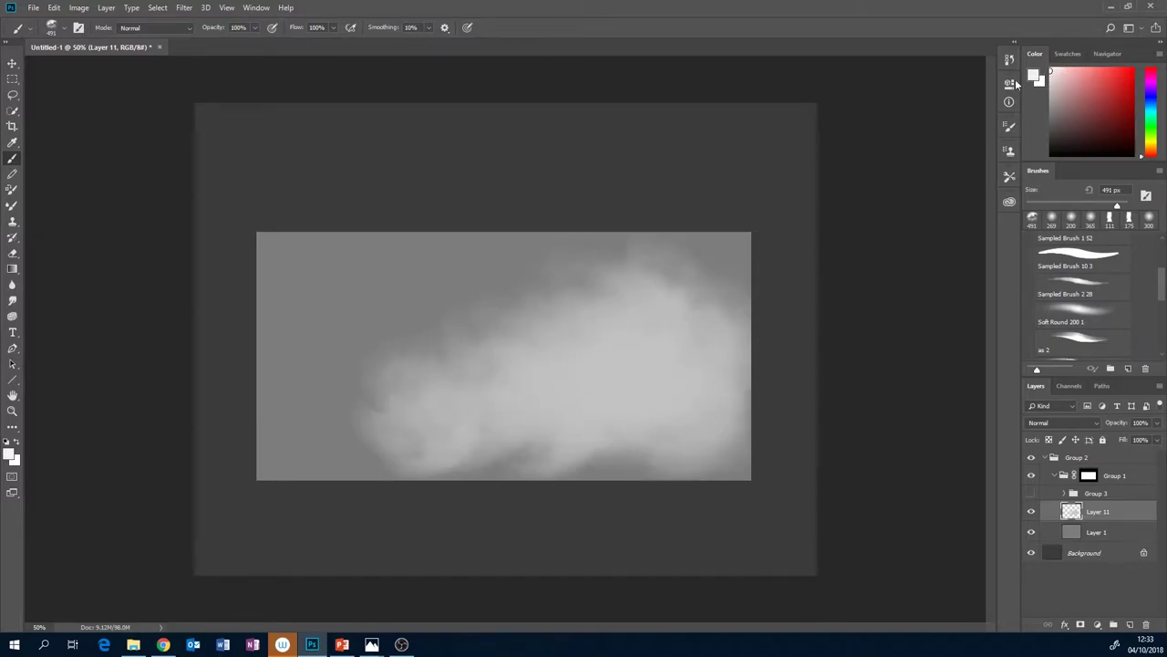
mouse_move(620, 370)
left_mouse_down()
mouse_move(657, 379)
mouse_move(566, 391)
mouse_move(637, 368)
mouse_move(698, 372)
mouse_move(660, 363)
mouse_move(516, 401)
mouse_move(480, 424)
mouse_move(876, 244)
left_mouse_up()
left_click(1049, 137)
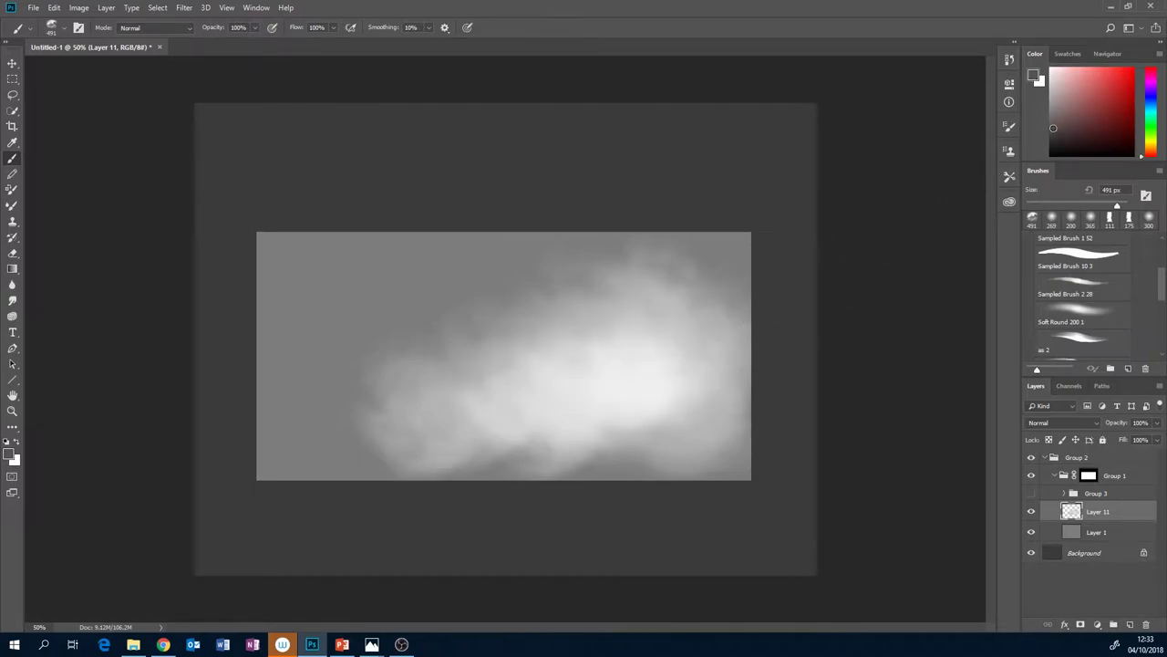
mouse_move(347, 248)
left_mouse_down()
mouse_move(264, 248)
mouse_move(356, 222)
mouse_move(277, 271)
mouse_move(434, 226)
mouse_move(336, 273)
mouse_move(510, 222)
mouse_move(512, 241)
mouse_move(471, 253)
mouse_move(589, 223)
mouse_move(252, 247)
left_mouse_up()
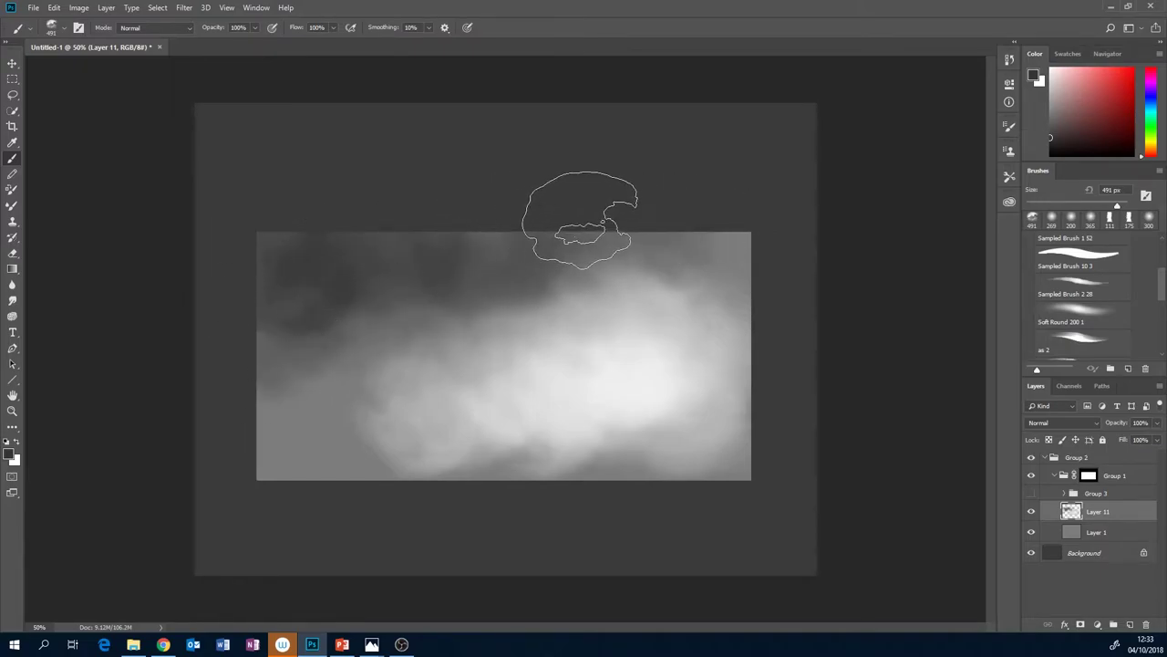
mouse_move(538, 282)
left_mouse_down()
mouse_move(364, 346)
mouse_move(271, 407)
mouse_move(284, 334)
mouse_move(262, 270)
mouse_move(326, 222)
mouse_move(509, 212)
mouse_move(490, 245)
mouse_move(541, 225)
left_mouse_up()
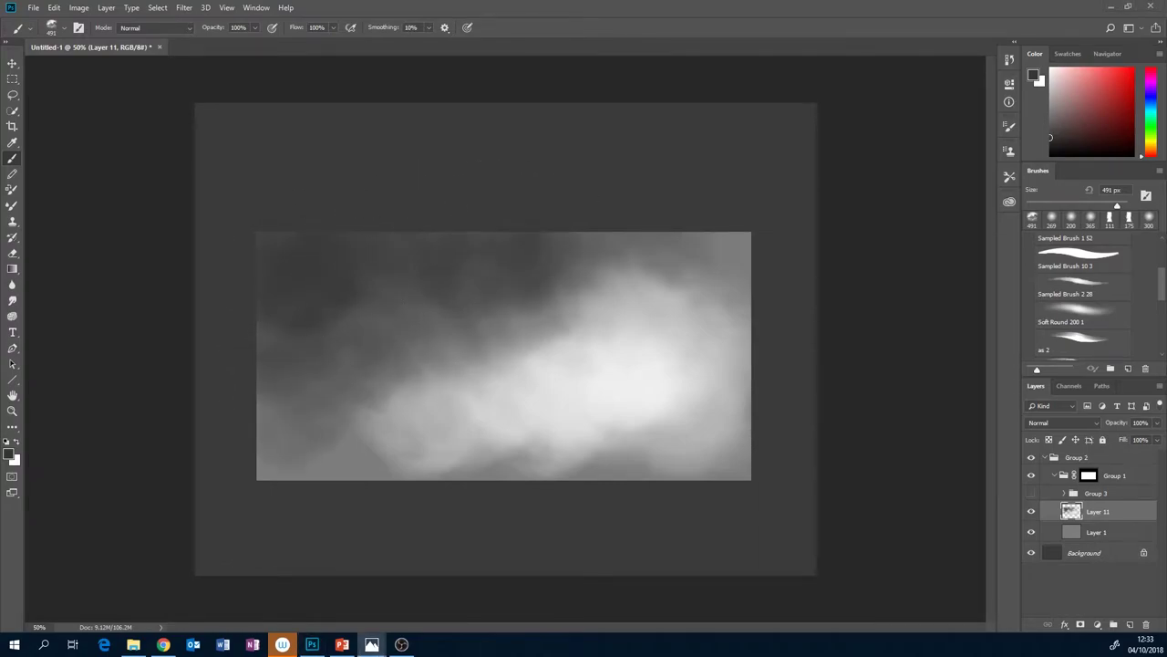
Blend the dark and light cloud areas with mid greys sampled from the painted sky, softening the lower left and upper right.
left_click(425, 338, "alt")
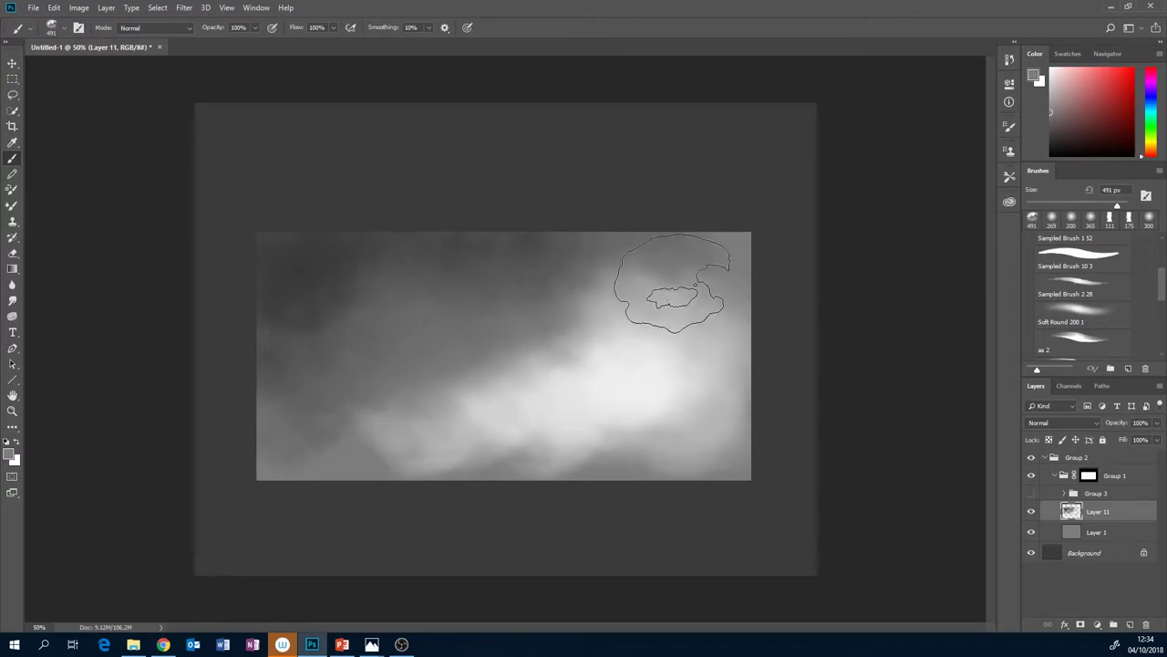
left_click(501, 370, "alt")
mouse_move(484, 387)
left_mouse_down()
mouse_move(380, 440)
mouse_move(383, 428)
mouse_move(305, 449)
mouse_move(422, 374)
left_mouse_up()
left_click(374, 327, "alt")
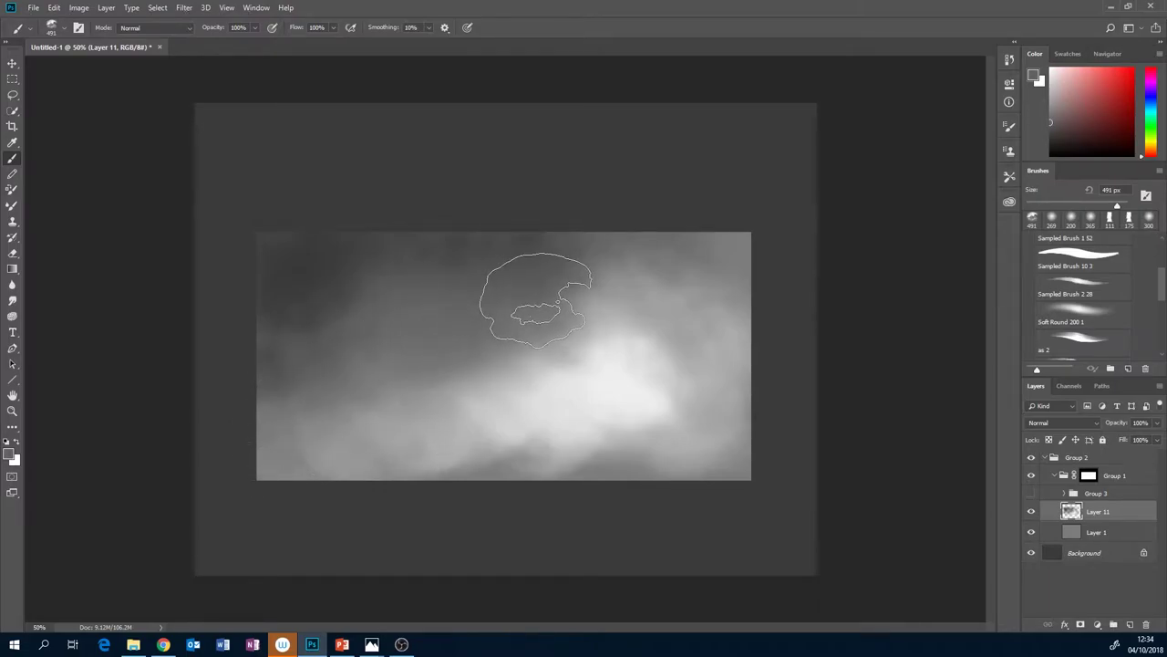
left_click_drag(411, 273, 299, 326)
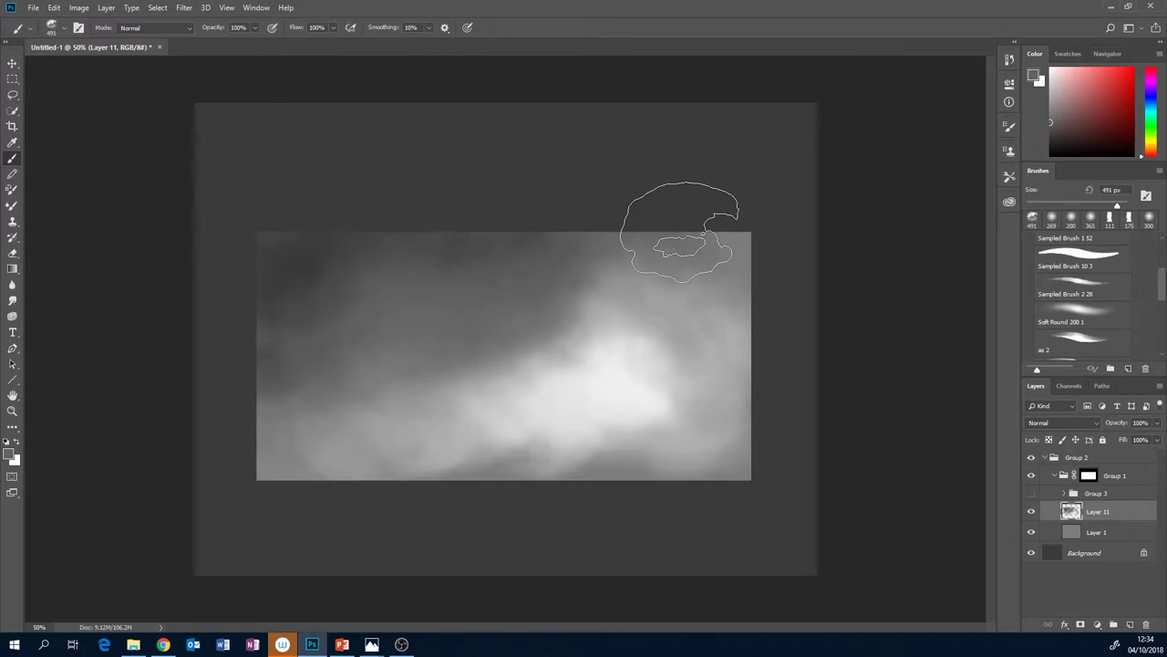
key("alt+Tab")
left_click(649, 374, "alt")
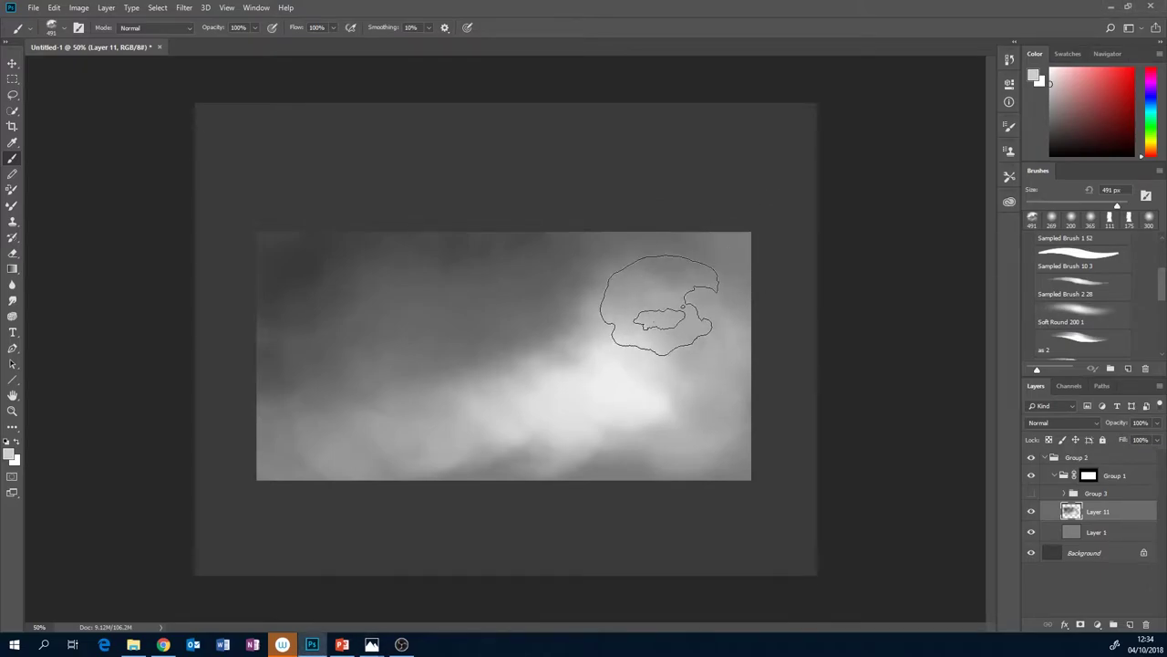
left_click(689, 258, "alt")
left_click_drag(659, 269, 594, 286)
left_click_drag(597, 325, 563, 326)
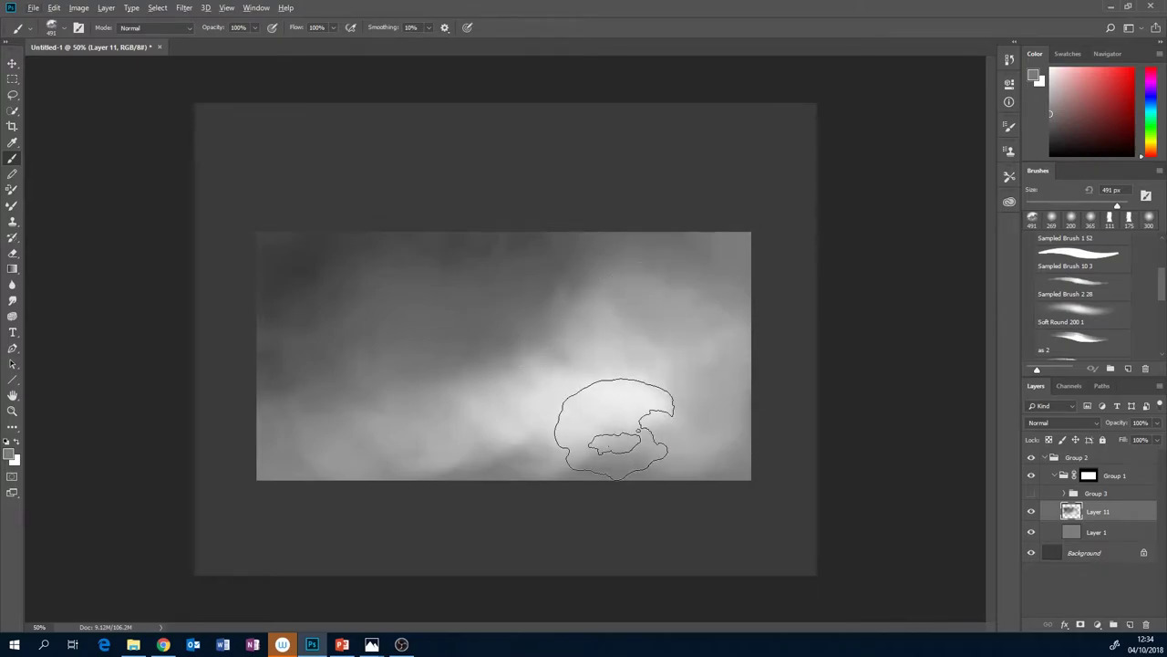
Transform the cloud layer, stretching its height to about 113% and shifting it up and slightly right within the frame.
key("ctrl+t")
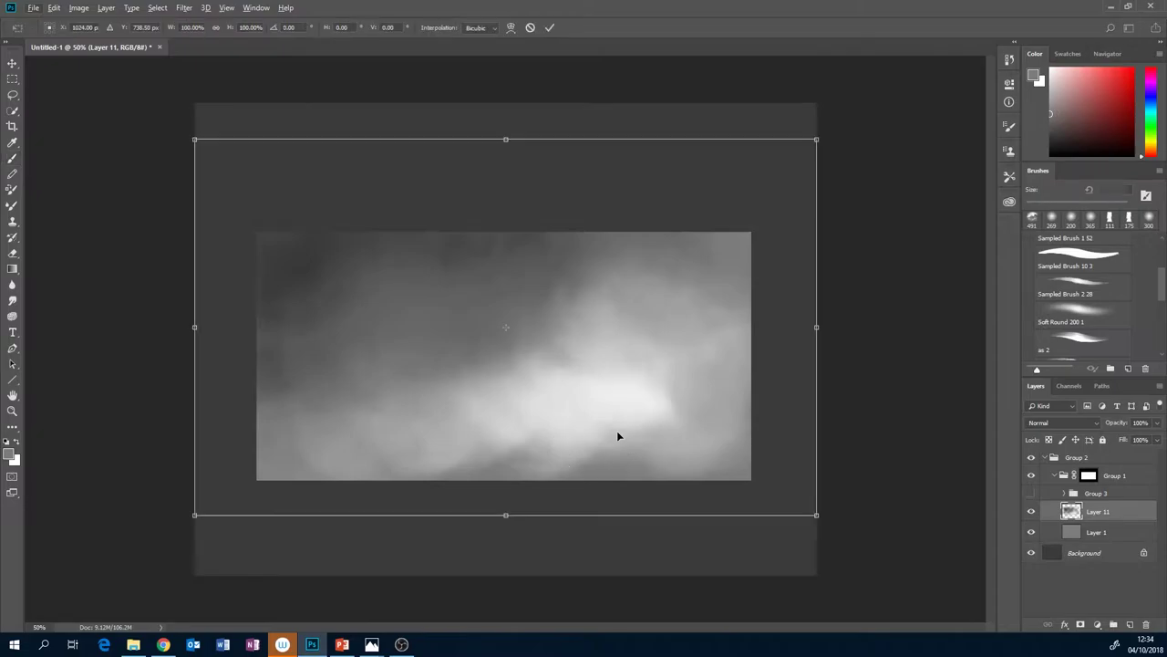
key("alt+Tab")
left_click_drag(624, 357, 631, 279)
left_click_drag(511, 459, 513, 505)
left_click_drag(600, 407, 605, 389)
key("alt+Tab")
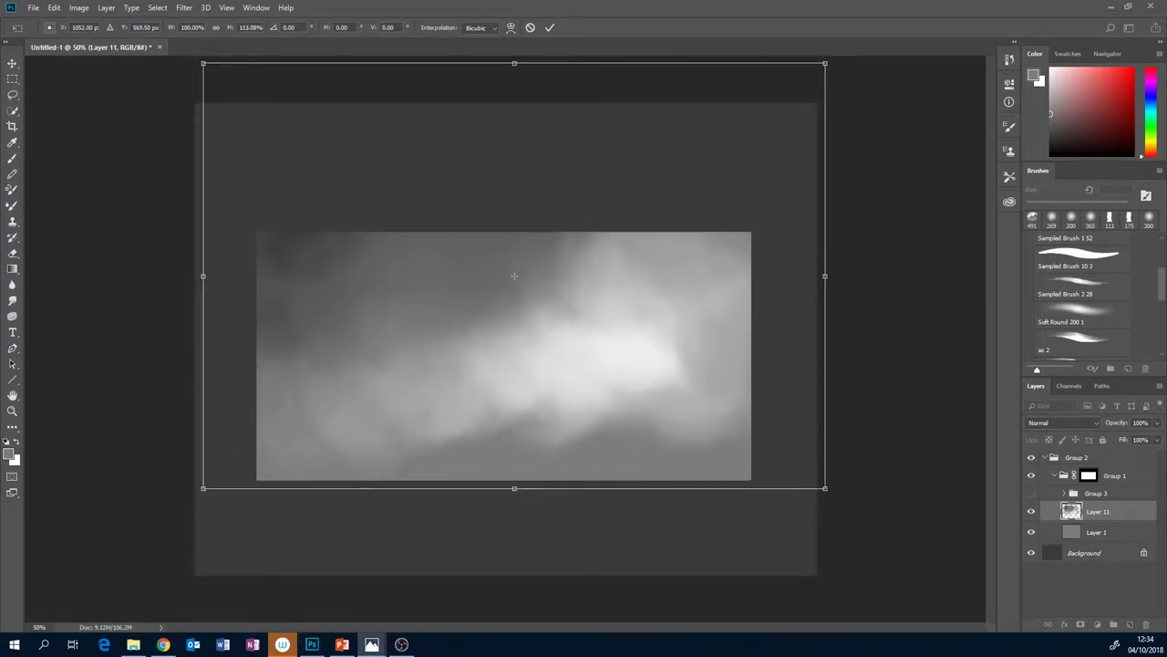
left_click_drag(639, 343, 660, 343)
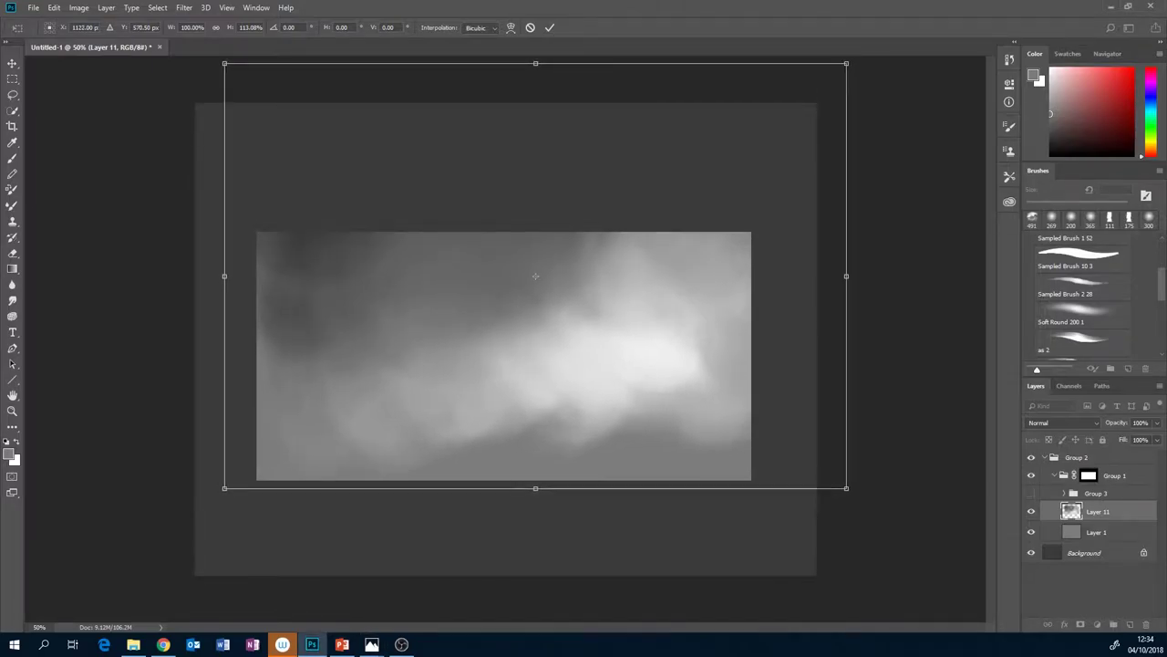
key("Return")
Dim the sky's highlights slightly by lowering the white output level of the cloud layer with Levels.
key("b")
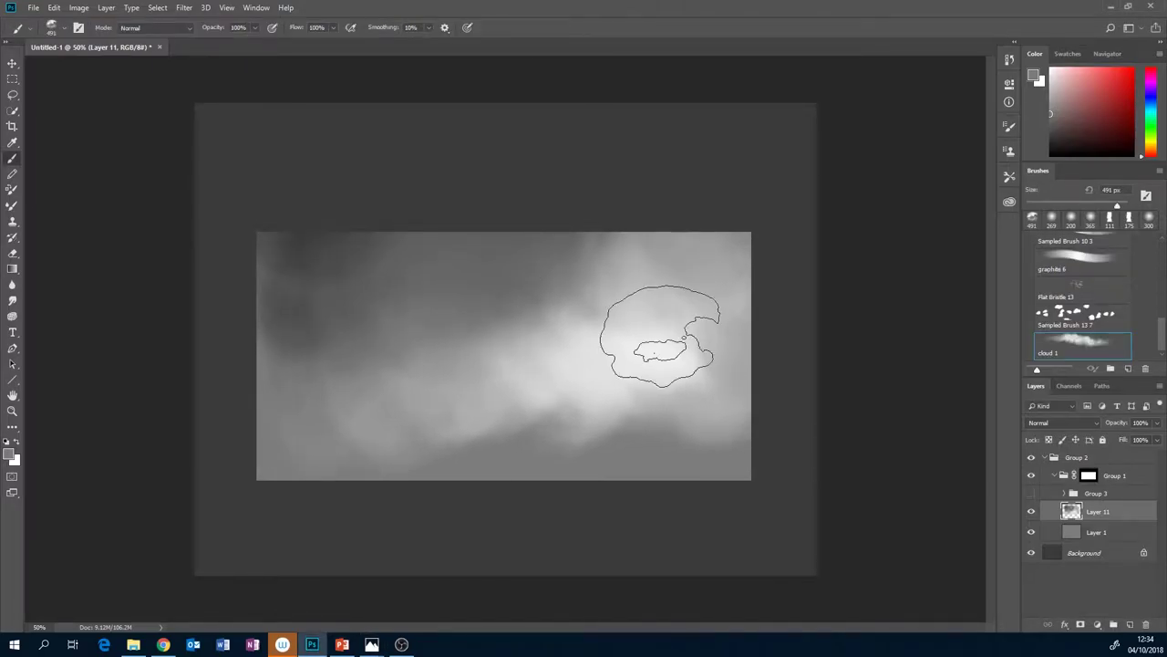
key("ctrl+l")
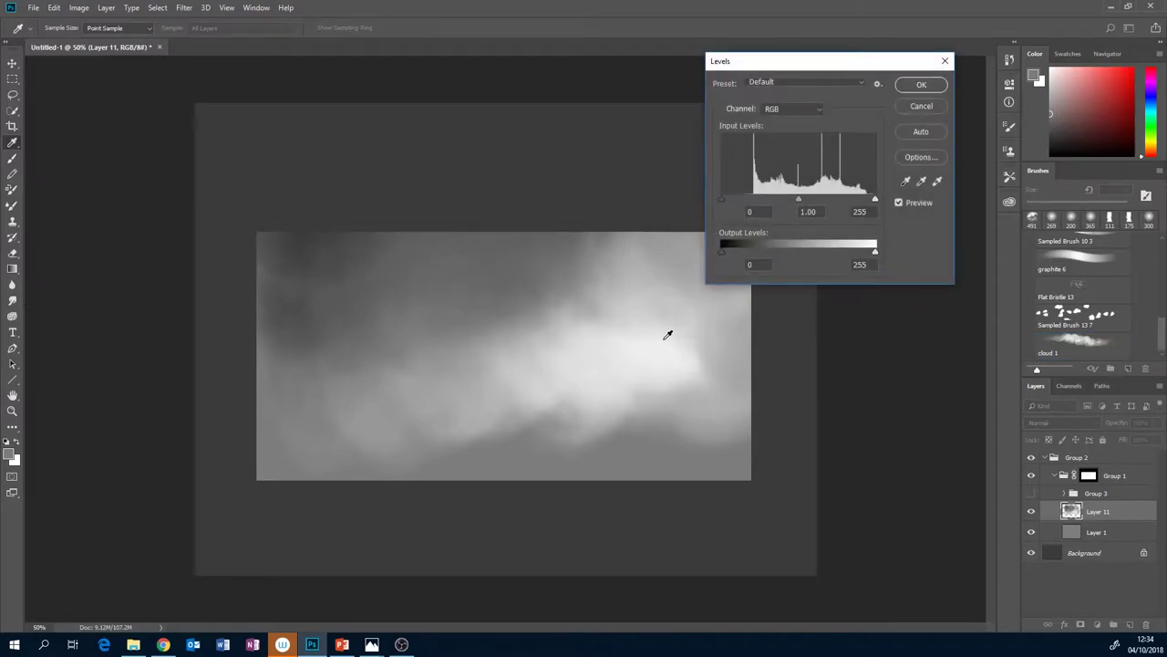
left_click_drag(870, 251, 858, 256)
left_click(920, 85)
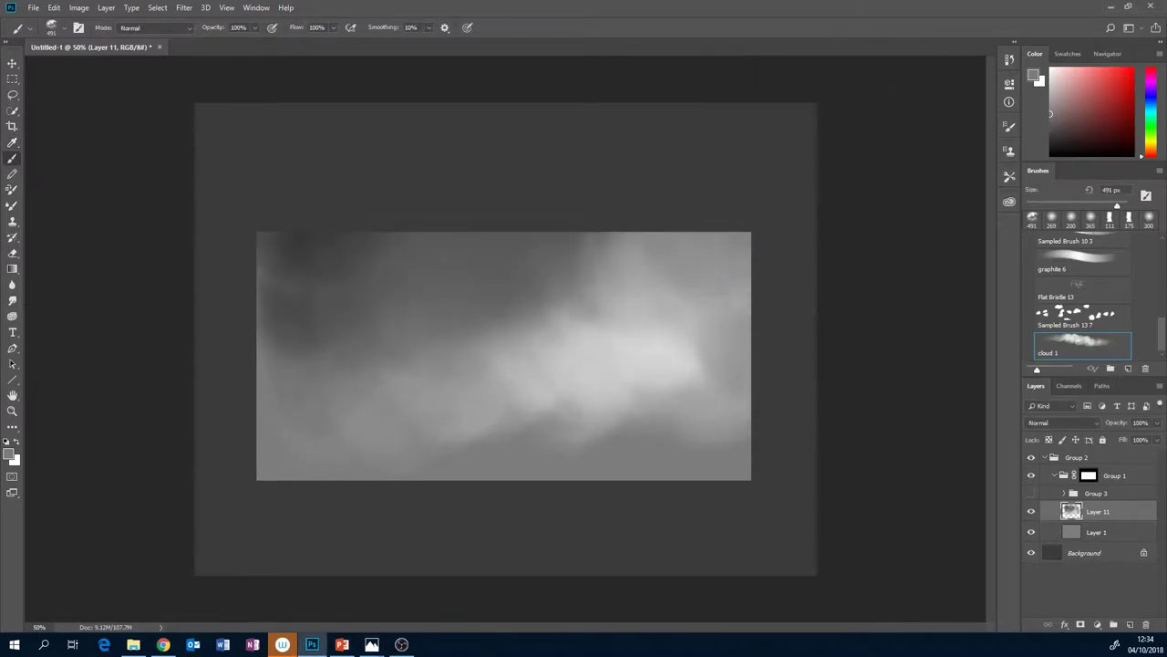
On a new layer above the clouds, paint a black hill silhouette along the frame's bottom with the flat brush at 377 px.
left_click(1130, 625)
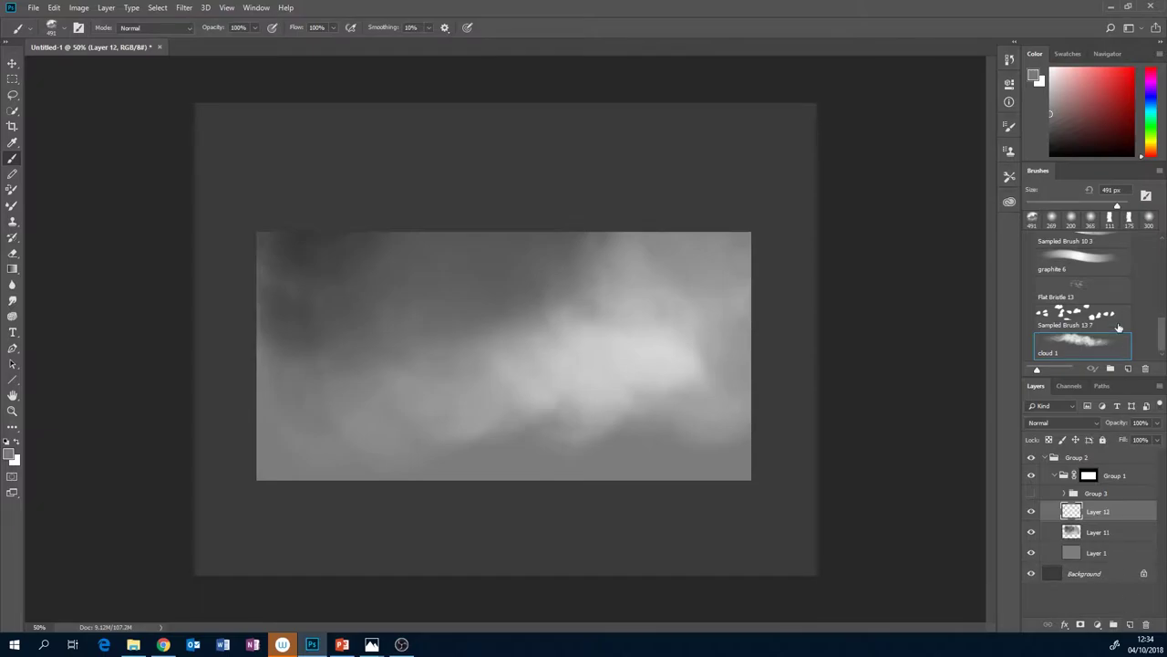
left_click(1109, 221)
left_click(371, 643)
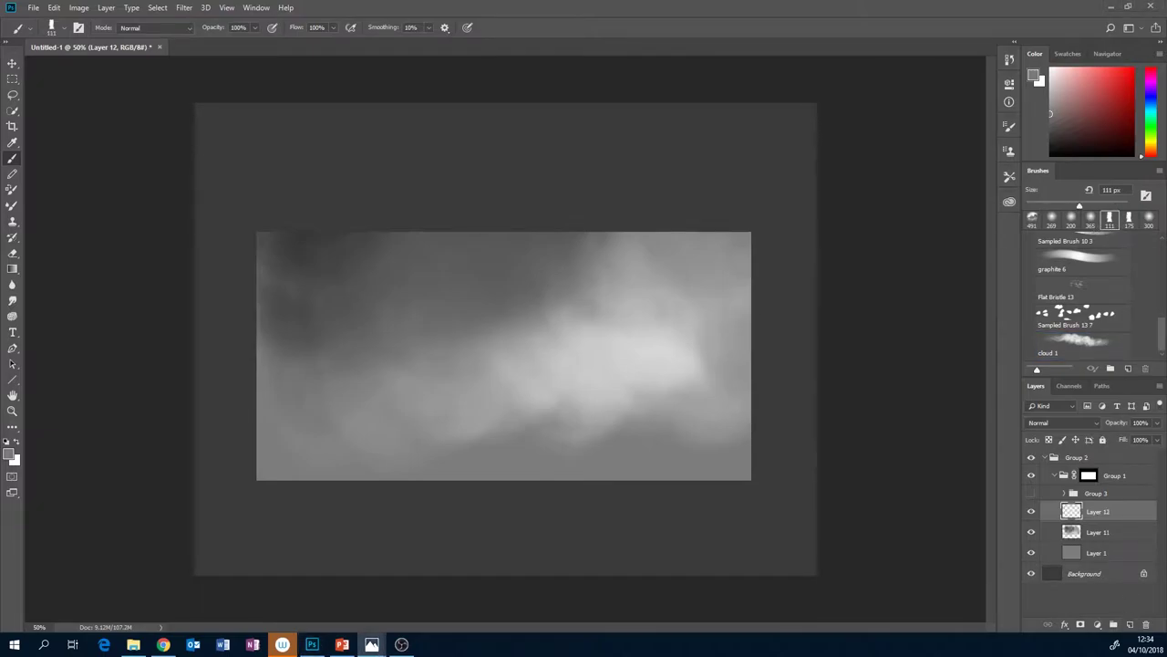
left_click_drag(1079, 205, 1104, 205)
left_click_drag(1075, 130, 1037, 159)
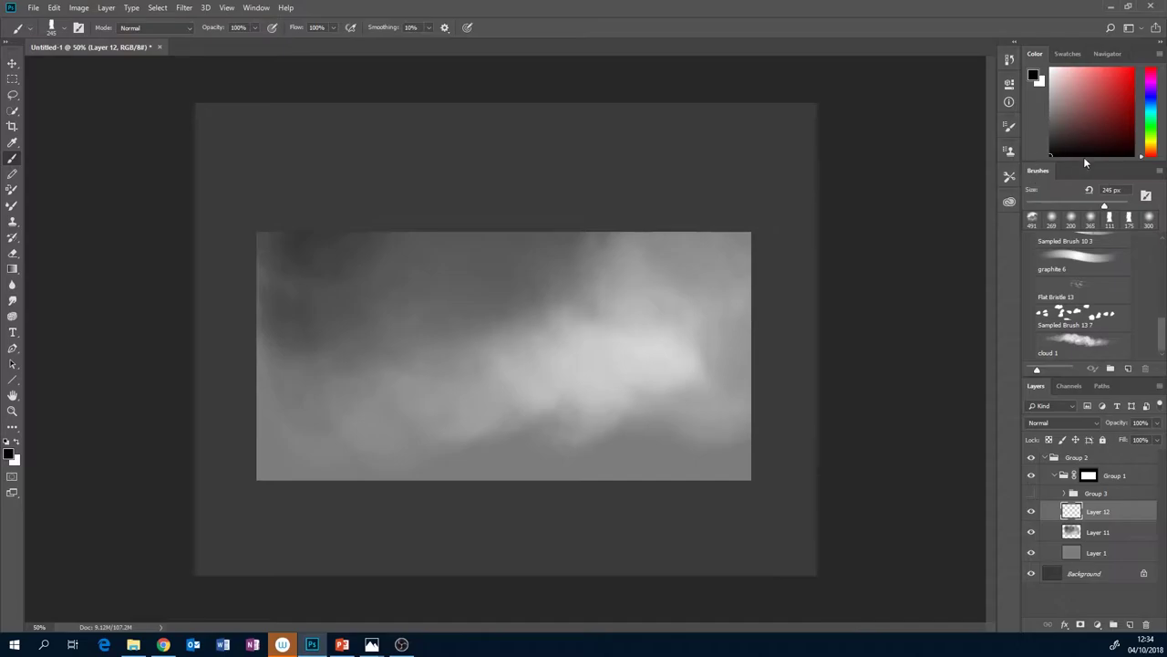
left_click(1112, 202)
key("alt+Tab")
mouse_move(307, 456)
left_mouse_down()
mouse_move(266, 474)
mouse_move(406, 455)
mouse_move(436, 463)
mouse_move(494, 429)
mouse_move(532, 449)
mouse_move(574, 443)
mouse_move(730, 508)
left_mouse_up()
mouse_move(485, 473)
left_mouse_down()
mouse_move(376, 489)
mouse_move(516, 461)
mouse_move(401, 466)
mouse_move(435, 450)
mouse_move(354, 469)
mouse_move(480, 444)
left_mouse_up()
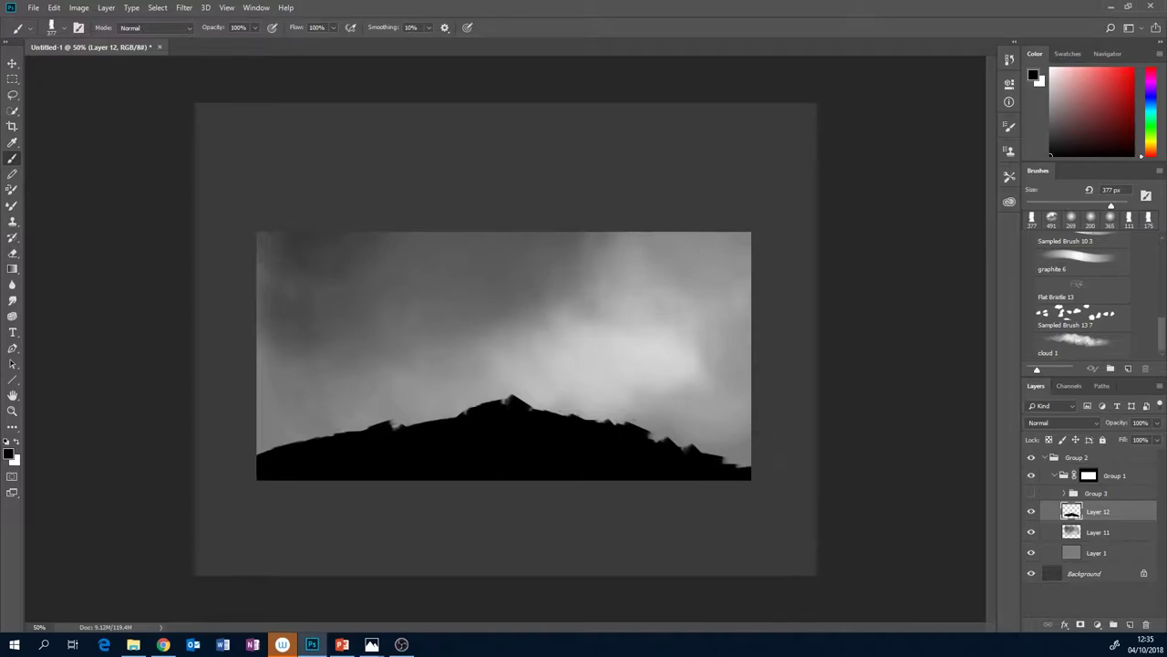
Carve a rougher, rocky ridge line into the black hill's upper edge with the Eraser at 111 px.
left_click(512, 385)
key("e")
mouse_move(513, 385)
left_mouse_down()
mouse_move(449, 409)
mouse_move(502, 394)
mouse_move(530, 404)
mouse_move(470, 399)
mouse_move(334, 431)
left_mouse_up()
mouse_move(571, 411)
left_mouse_down()
mouse_move(560, 416)
mouse_move(579, 409)
mouse_move(623, 435)
mouse_move(636, 413)
mouse_move(651, 438)
mouse_move(701, 447)
left_mouse_up()
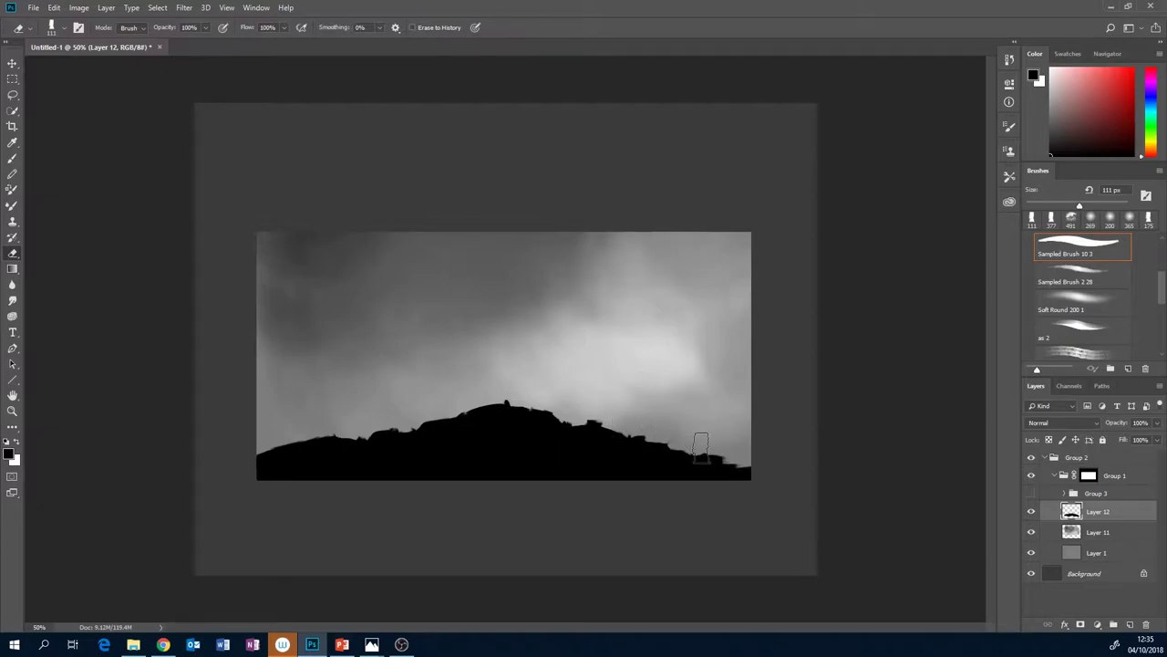
On a new layer between the clouds and the hill, paint a slightly tilted black plank across the sky with a 90 px brush.
left_click(1128, 532)
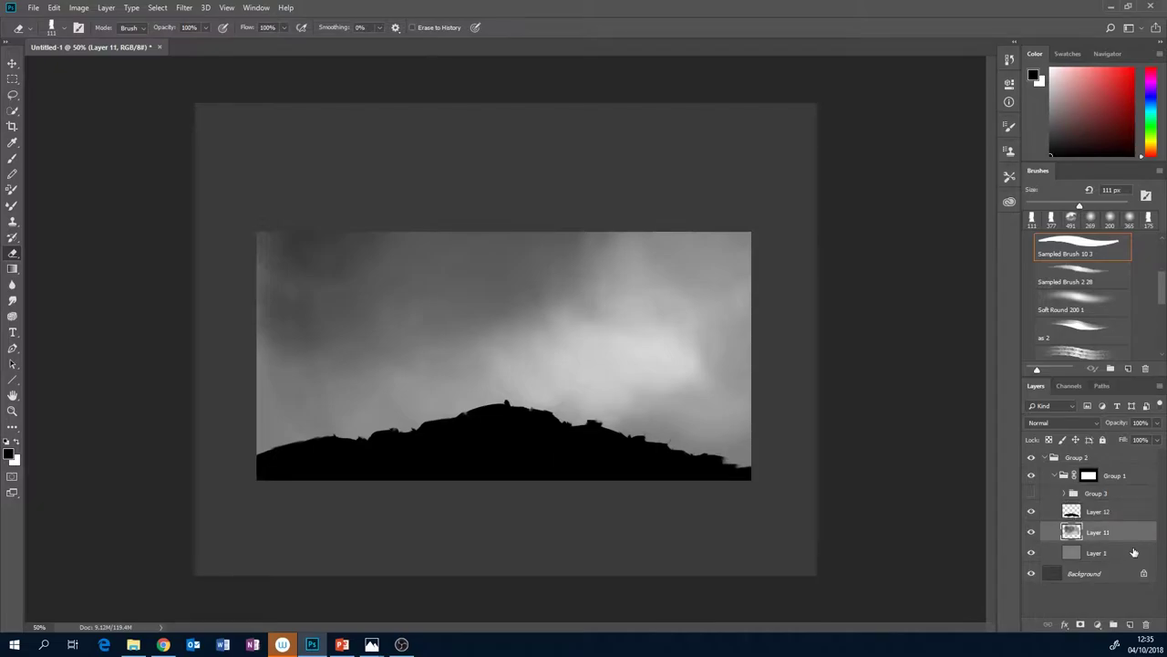
left_click(1130, 624)
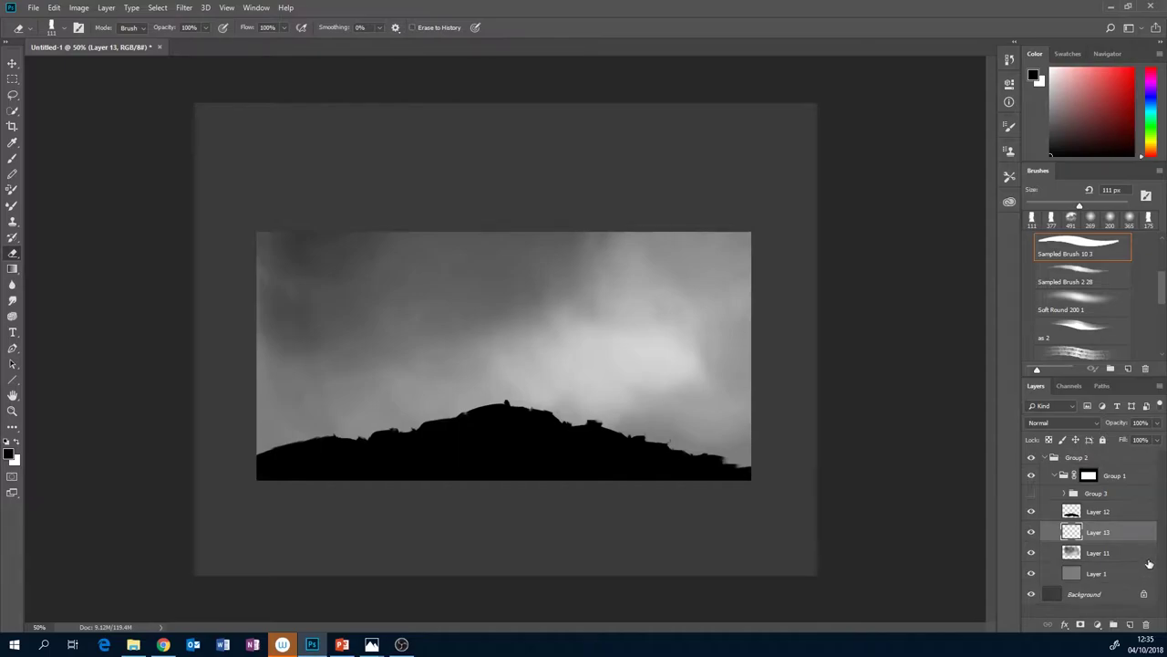
key("alt+Tab")
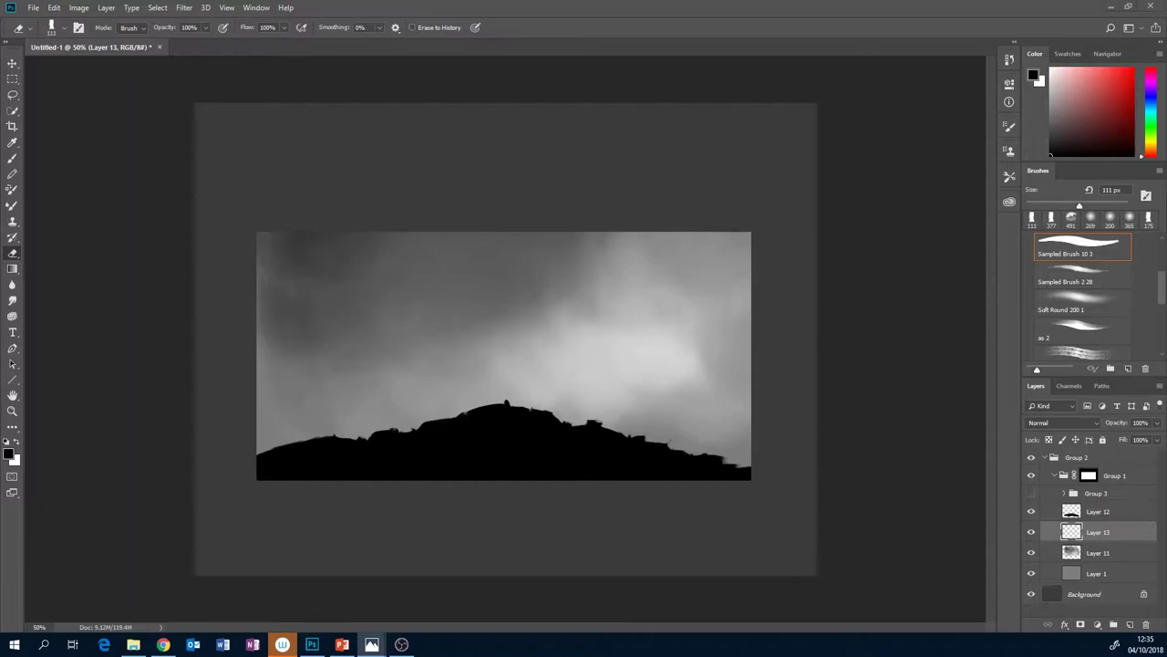
left_click(12, 158)
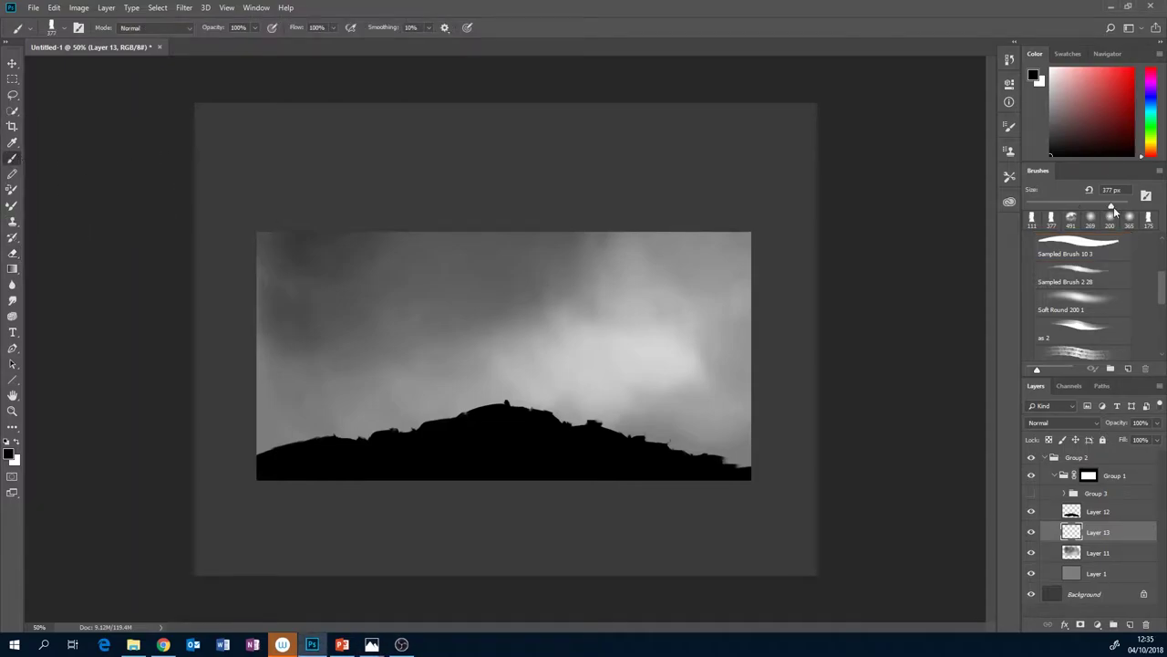
key("bracketleft")
key("bracketleft")
key("bracketleft")
key("bracketleft")
key("bracketleft")
key("bracketleft")
key("bracketleft")
key("bracketleft")
mouse_move(377, 356)
left_mouse_down()
mouse_move(646, 341)
mouse_move(557, 349)
left_mouse_up()
mouse_move(633, 346)
left_mouse_down()
mouse_move(361, 363)
mouse_move(593, 343)
left_mouse_up()
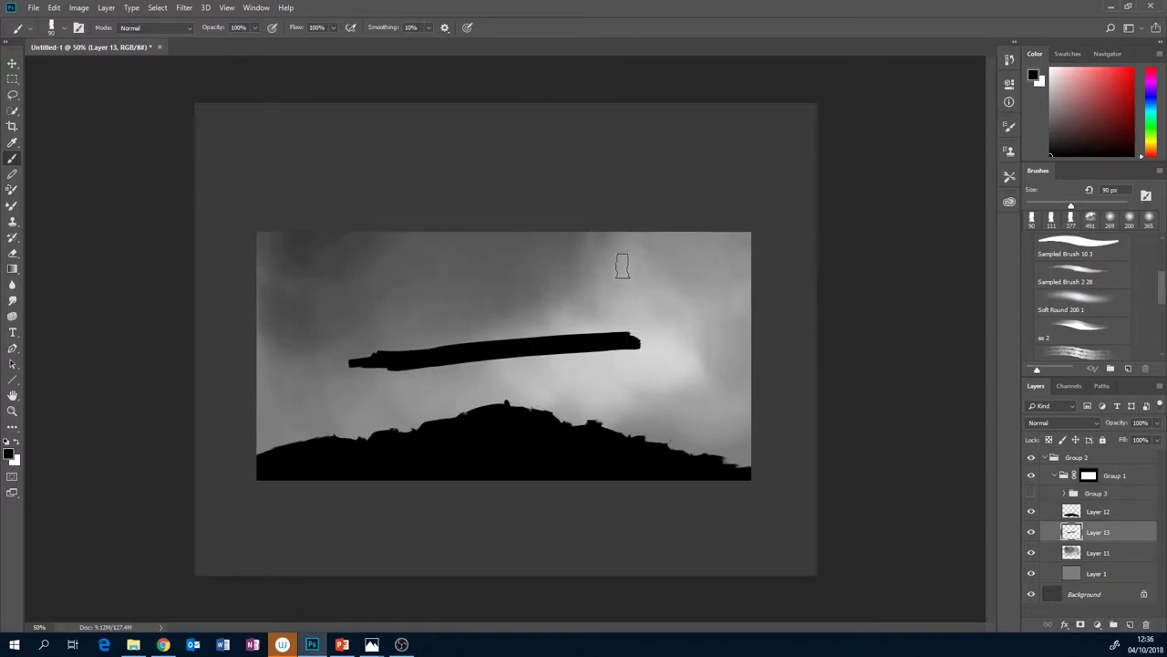
Paint a pair of black ropes from the frame's top edge down to each end of the plank.
left_click_drag(615, 227, 618, 345)
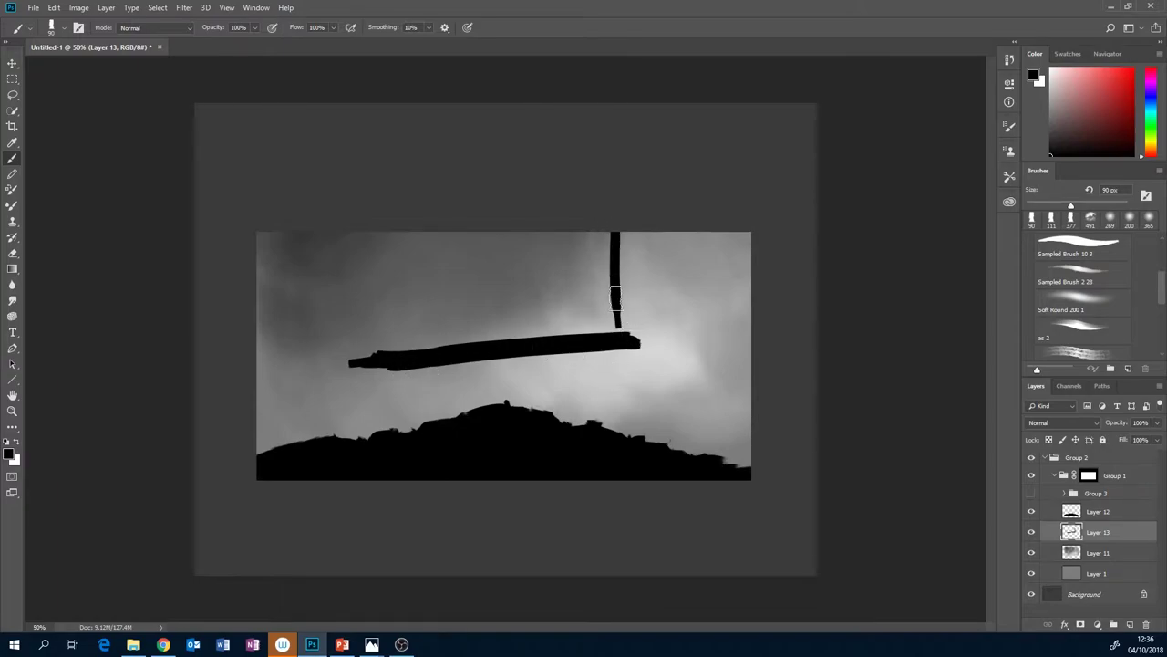
left_click_drag(628, 223, 627, 333)
left_click_drag(373, 229, 373, 275)
left_click_drag(373, 339, 374, 356)
left_click_drag(389, 218, 390, 357)
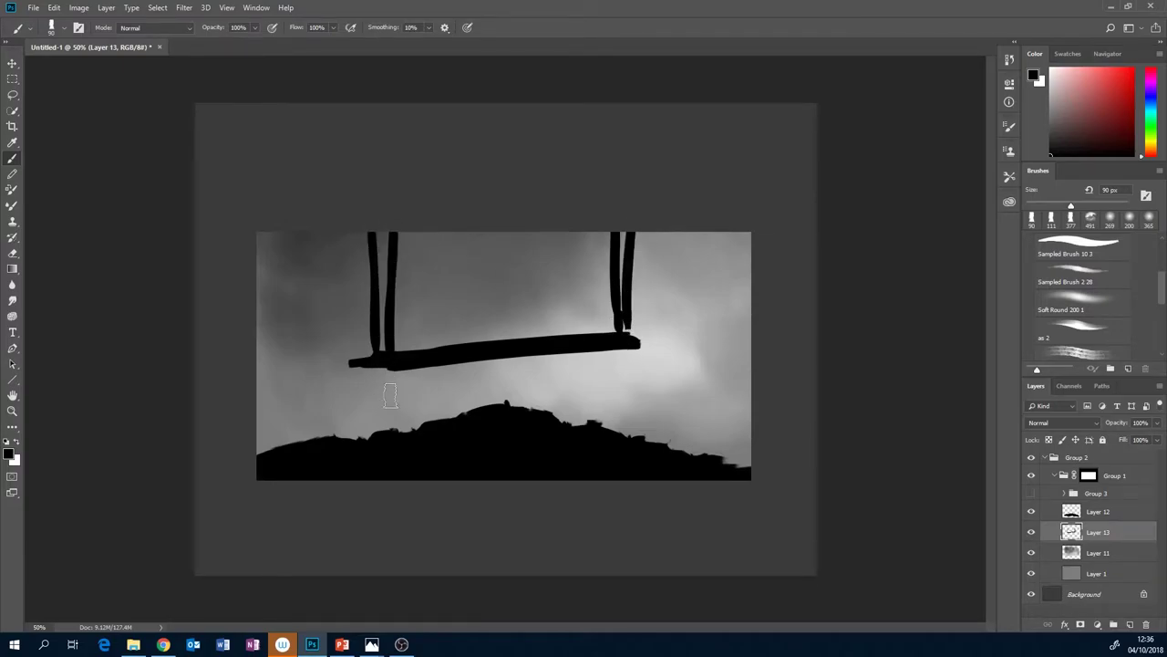
Join the ropes to the plank with short black strokes and thicken the plank's underside and ends.
left_click_drag(626, 323, 629, 335)
mouse_move(623, 344)
left_mouse_down()
mouse_move(640, 345)
mouse_move(624, 335)
left_mouse_up()
left_click_drag(372, 359, 394, 364)
mouse_move(490, 351)
left_mouse_down()
mouse_move(608, 353)
mouse_move(570, 348)
mouse_move(603, 342)
mouse_move(592, 336)
mouse_move(612, 351)
mouse_move(497, 346)
left_mouse_up()
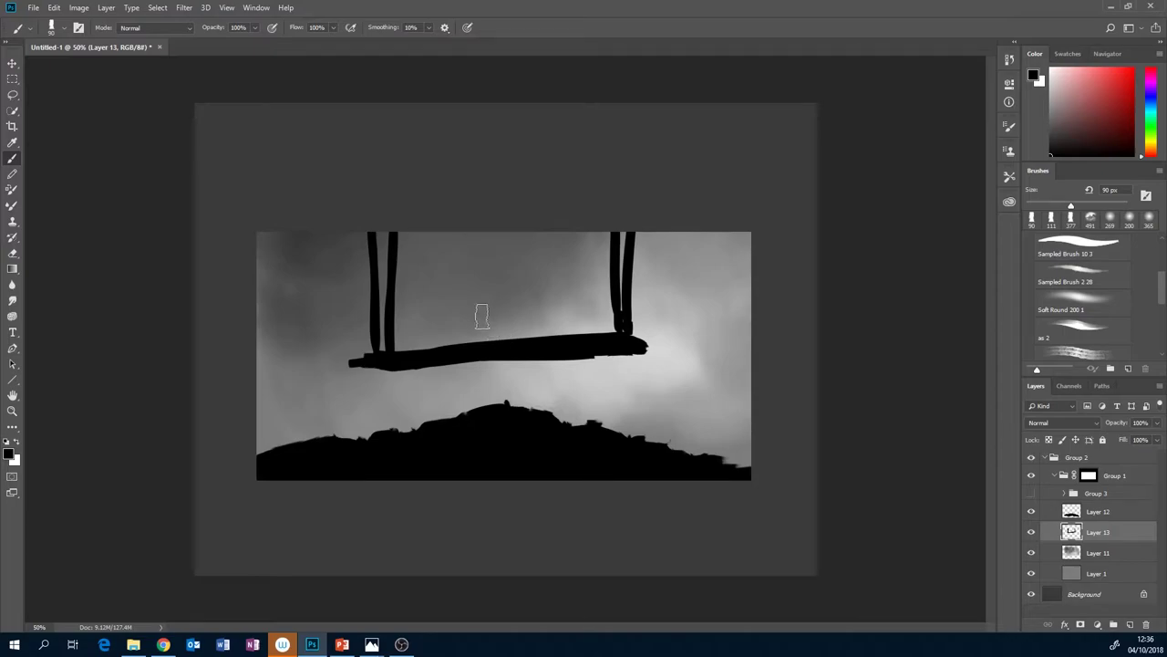
Paint two small upright black silhouettes on the middle of the plank, refining them with a 57 px brush.
left_click(467, 343)
left_click_drag(468, 346, 474, 334)
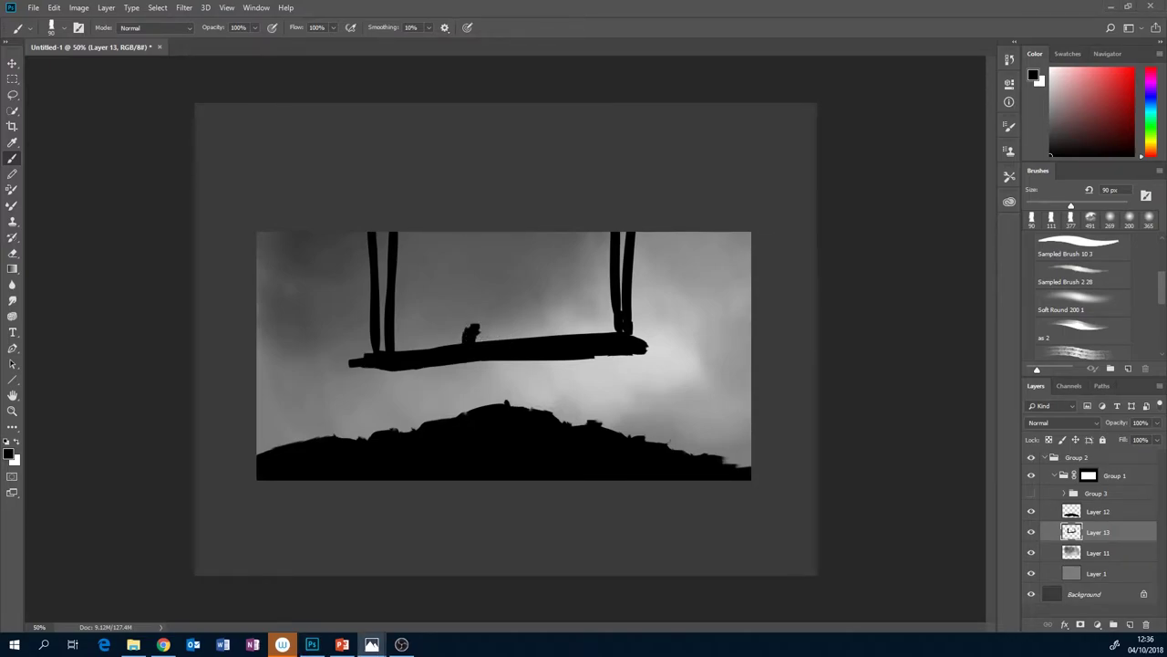
left_click_drag(1069, 208, 1055, 207)
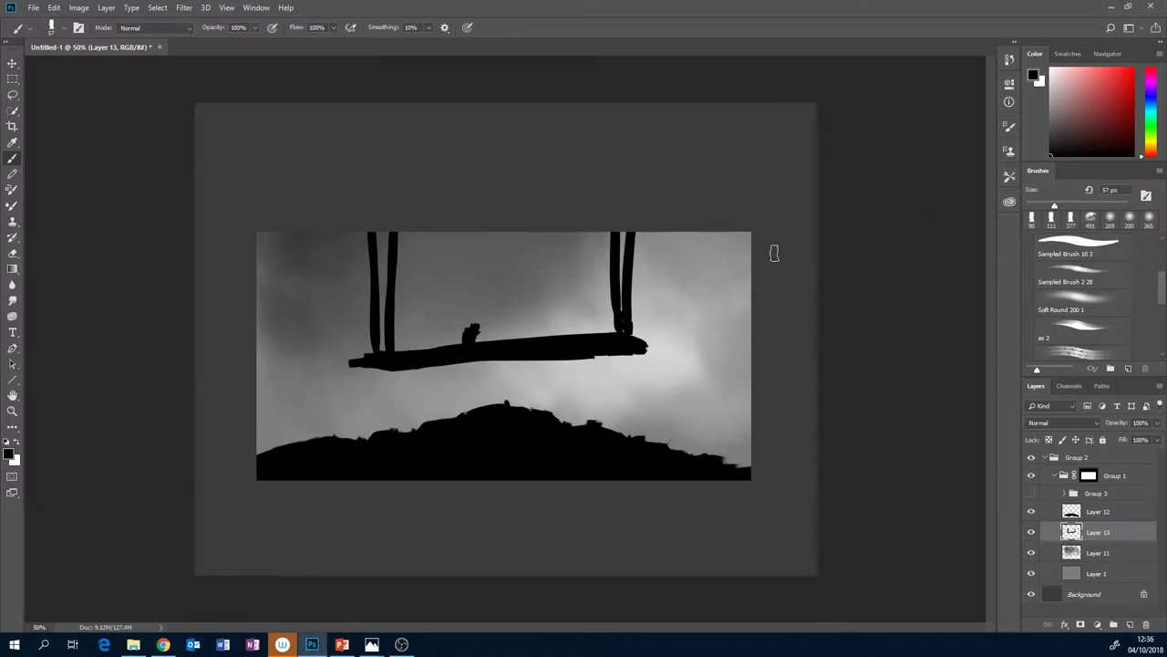
mouse_move(473, 331)
left_mouse_down()
mouse_move(475, 345)
mouse_move(478, 319)
mouse_move(478, 340)
left_mouse_up()
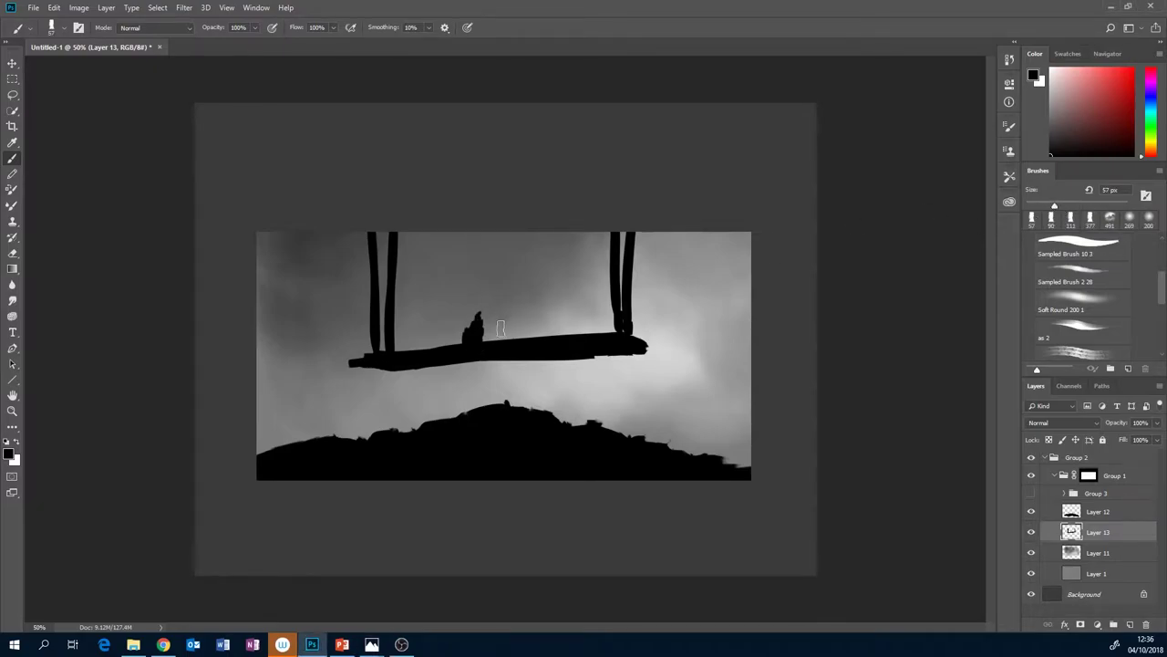
mouse_move(521, 317)
left_mouse_down()
mouse_move(522, 339)
mouse_move(520, 297)
mouse_move(526, 332)
left_mouse_up()
Slim the two silhouettes with the Eraser at 47 px and paint a smaller third one between them with a 40 px brush.
key("e")
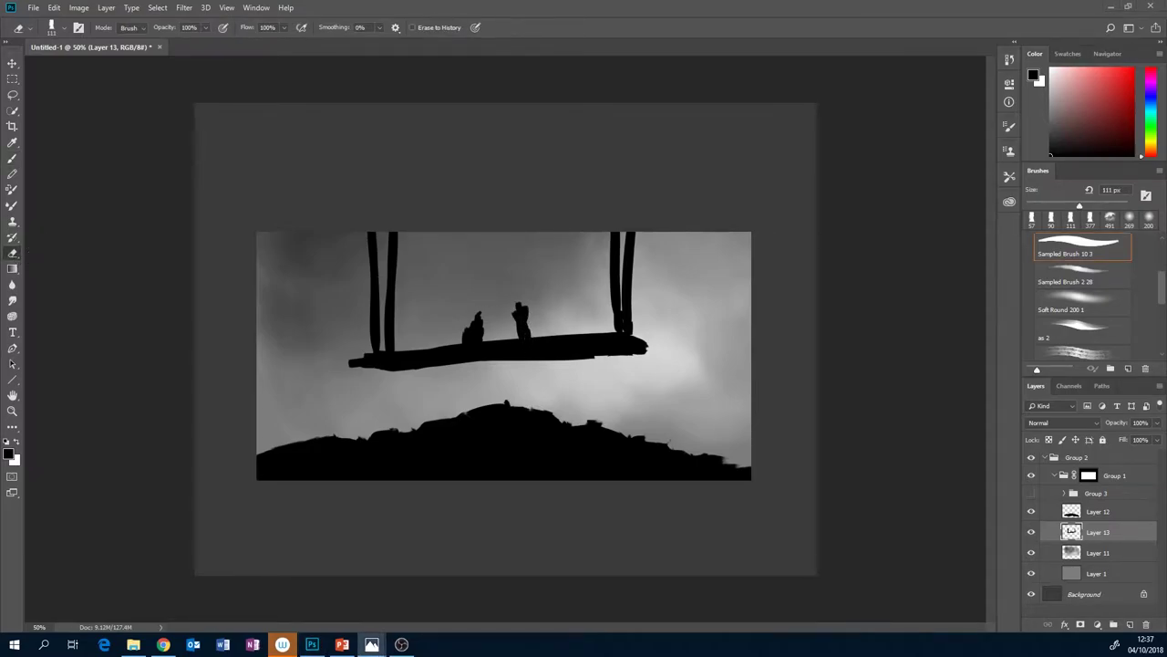
left_click_drag(1076, 208, 1049, 206)
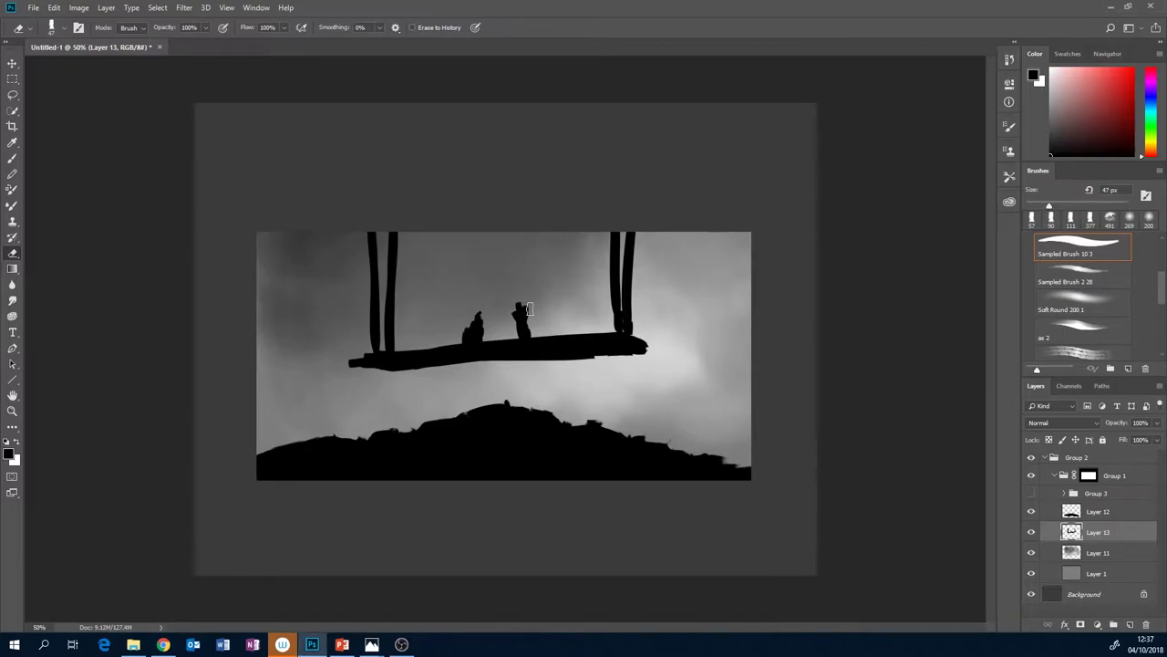
mouse_move(516, 308)
left_mouse_down()
mouse_move(483, 304)
mouse_move(465, 335)
left_mouse_up()
key("b")
key("bracketleft")
left_click(506, 333)
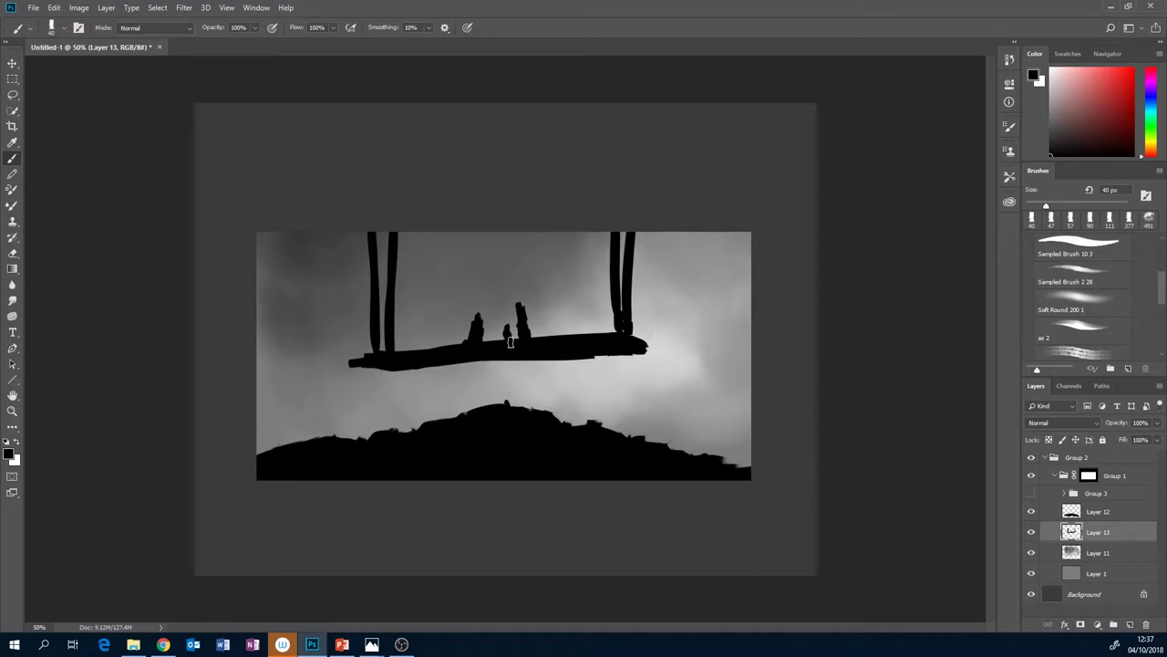
key("alt+Tab")
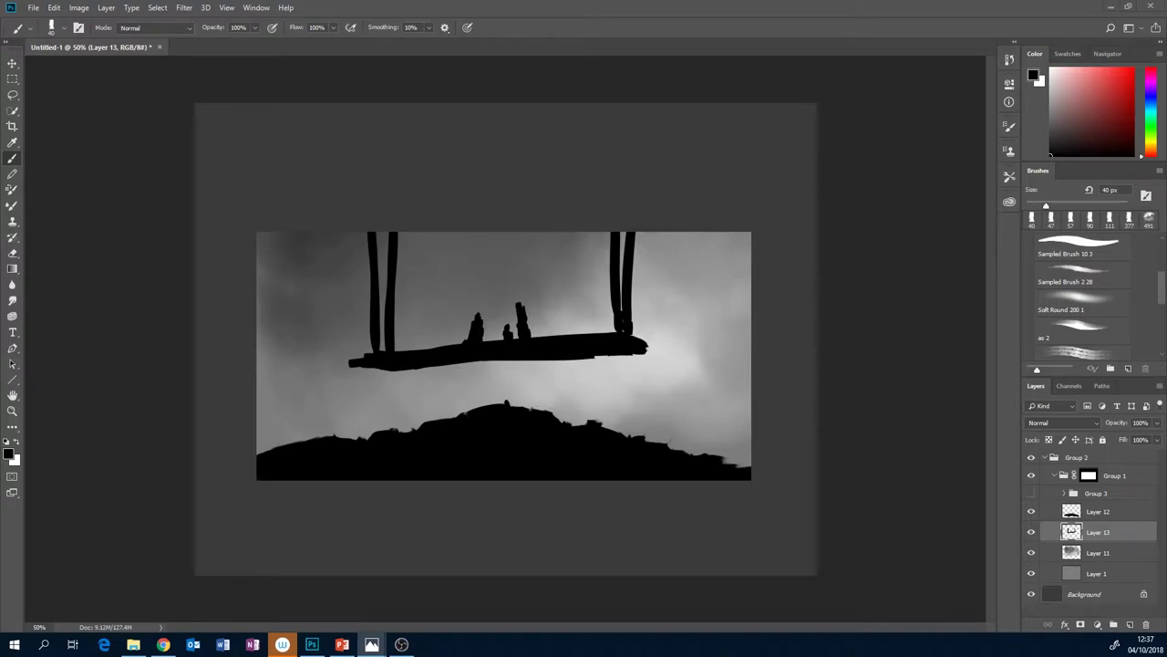
Lighten the plank and ropes layer to dark grey with Levels by raising the output black level to 52.
left_click(1117, 532)
key("ctrl+l")
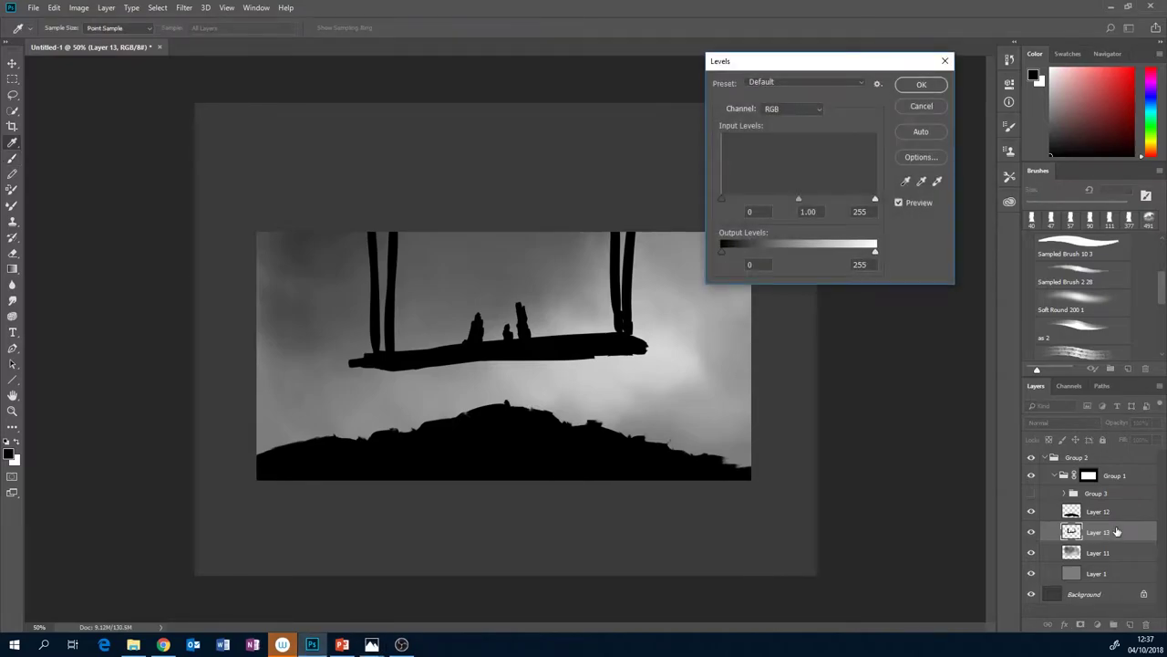
left_click(371, 644)
left_click_drag(722, 251, 753, 248)
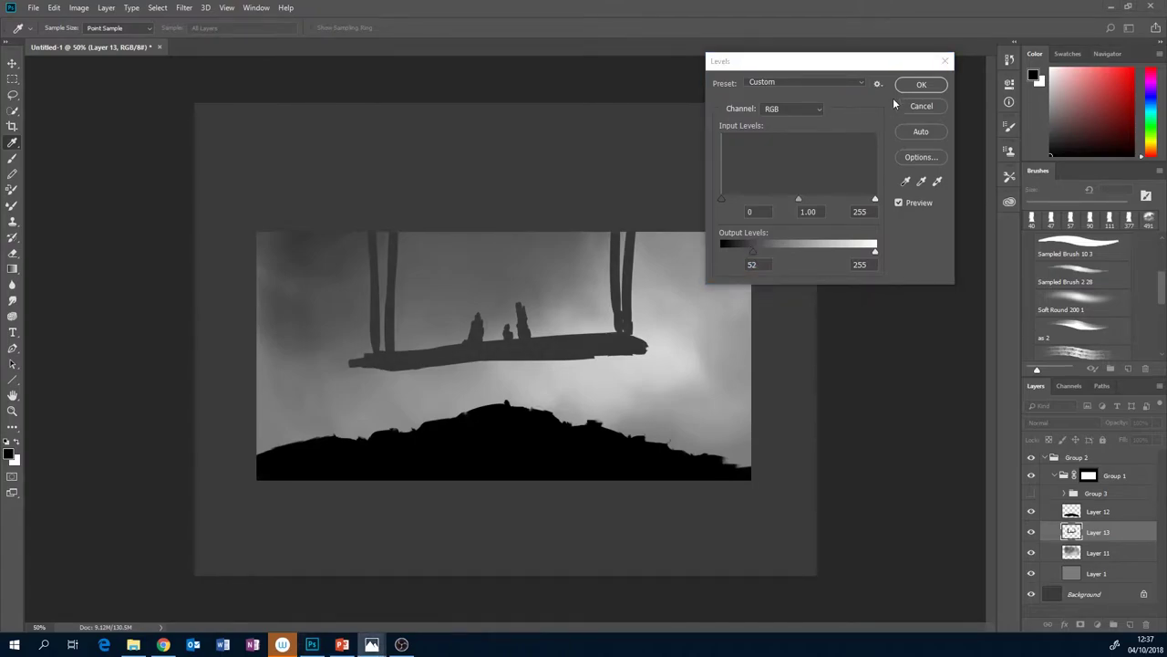
left_click(922, 84)
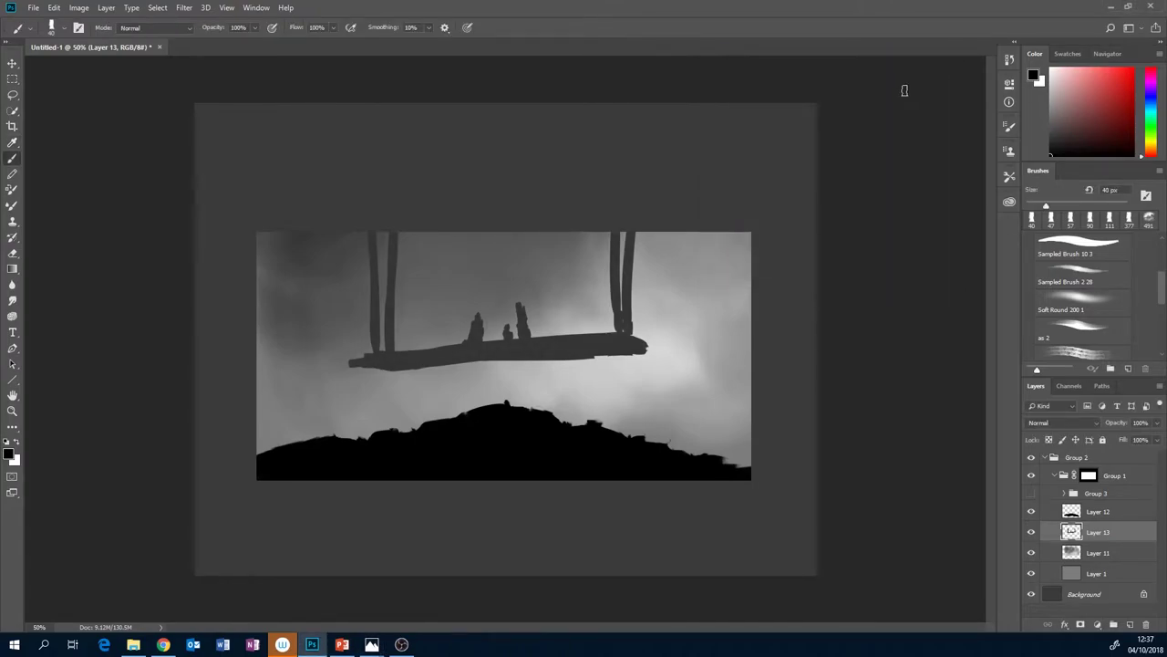
On a new layer directly above the clouds, paint a huge black curved-edge shape over the frame's left side with a 269 px brush.
left_click(1123, 554)
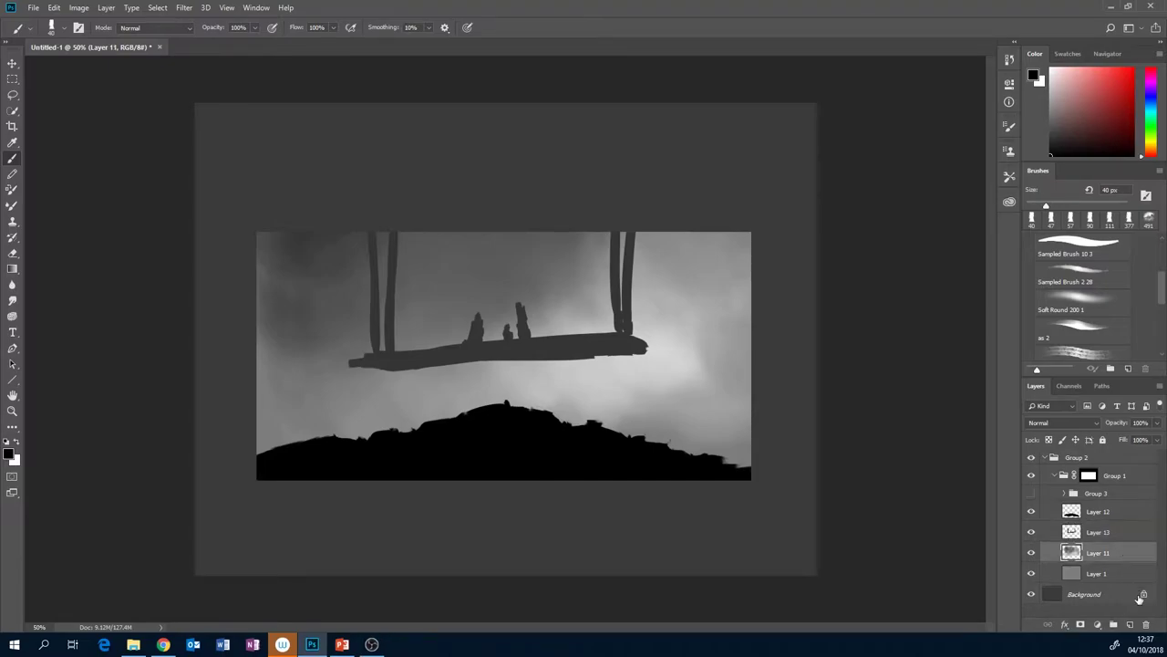
left_click(1130, 625)
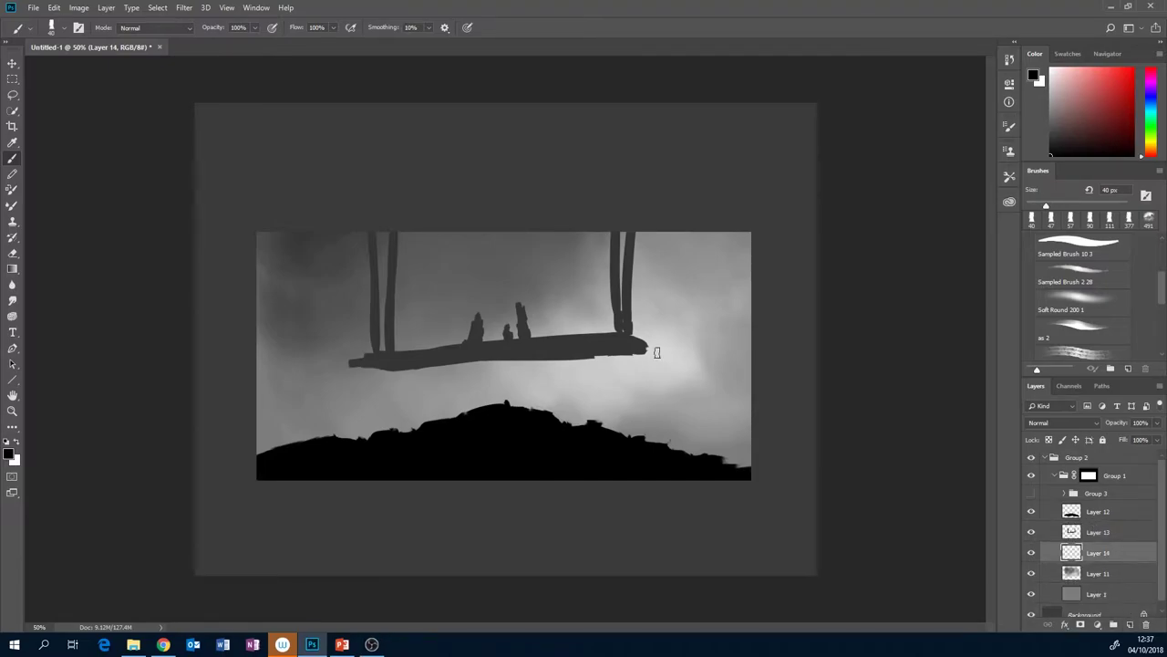
key("alt+Tab")
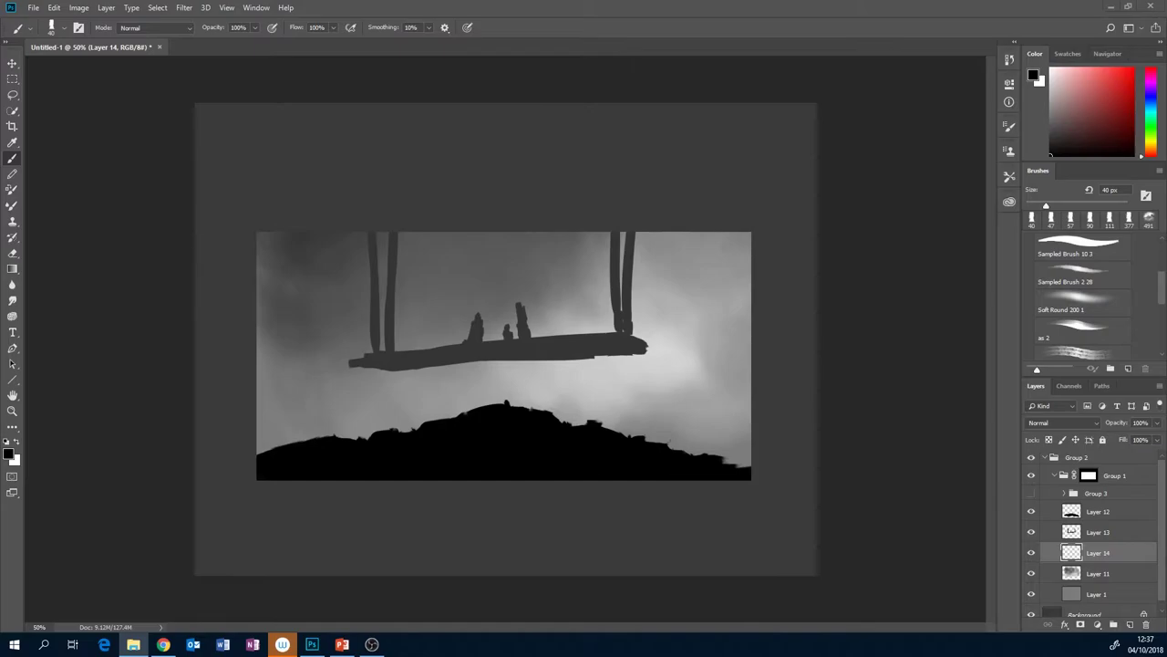
left_click(1110, 219)
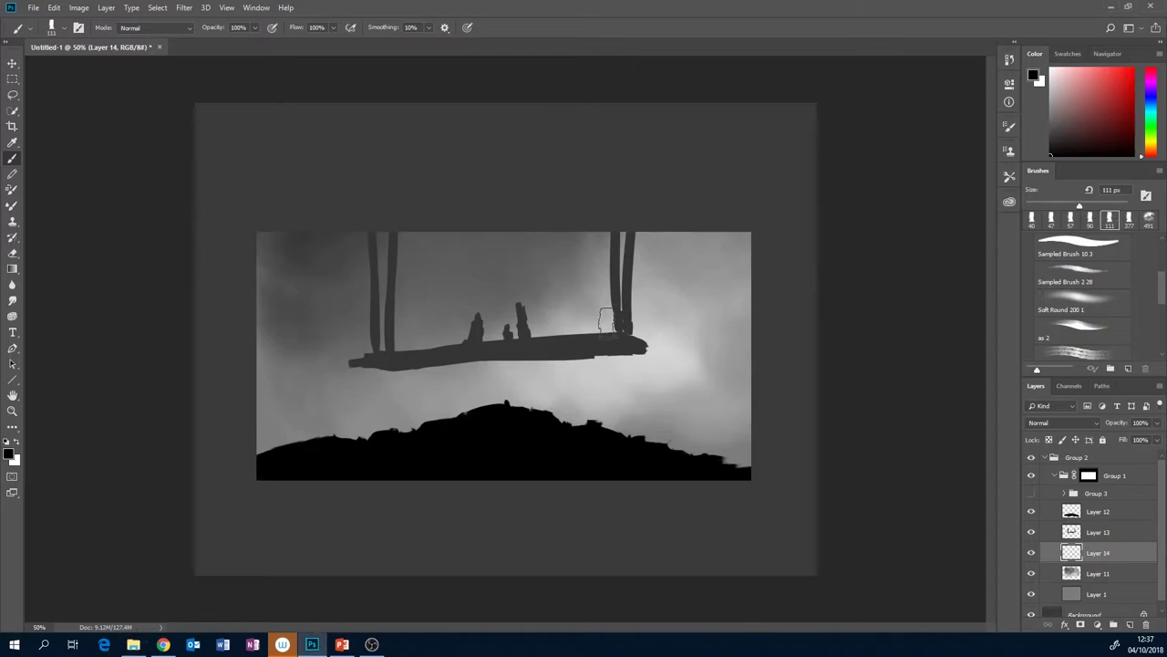
left_click_drag(1086, 208, 1107, 207)
mouse_move(456, 209)
left_mouse_down()
mouse_move(386, 464)
mouse_move(459, 204)
mouse_move(366, 214)
mouse_move(256, 338)
left_mouse_up()
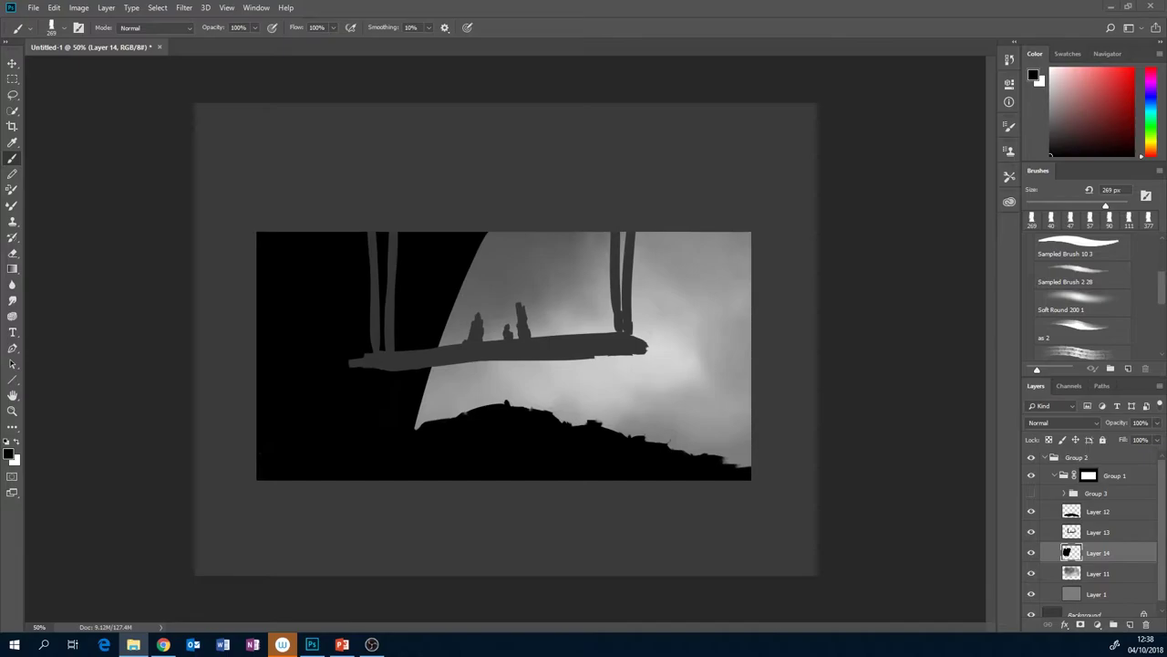
Lighten the large curved shape to mid grey with Levels by setting the output black level to 90.
key("ctrl+l")
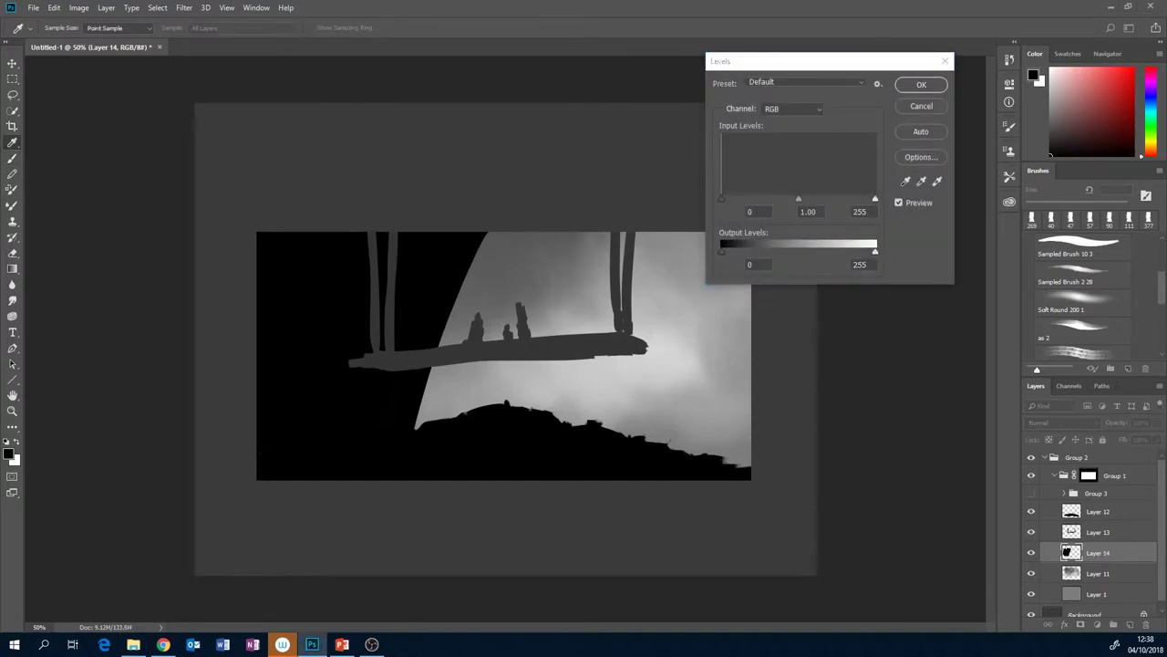
left_click_drag(724, 248, 750, 247)
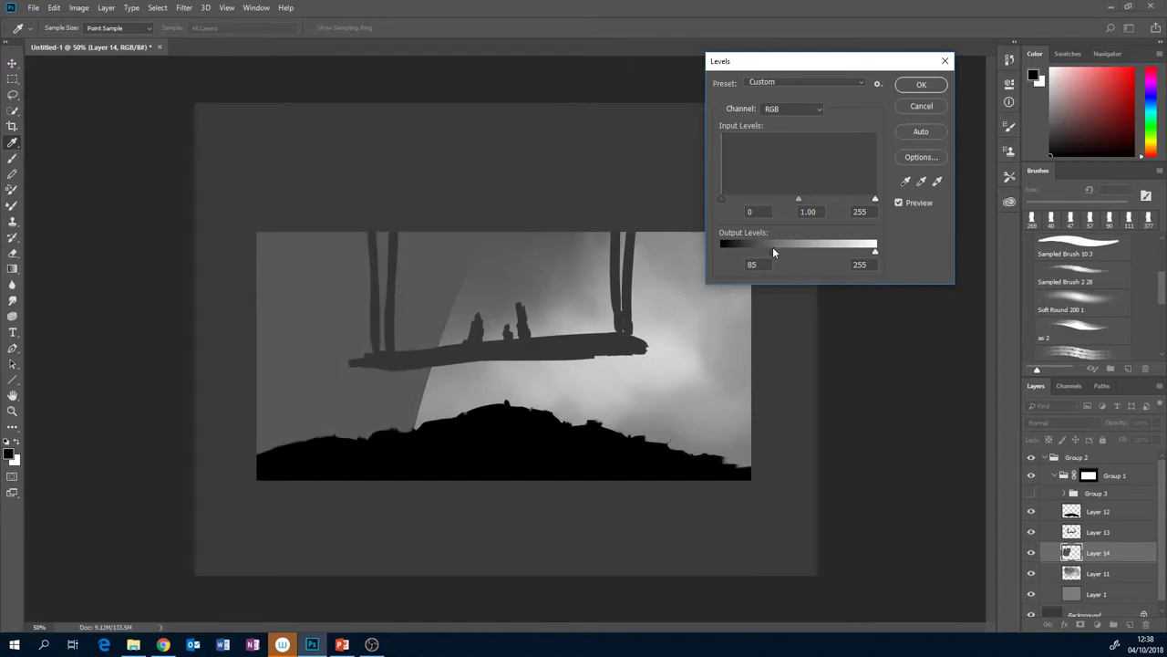
left_click_drag(777, 252, 776, 252)
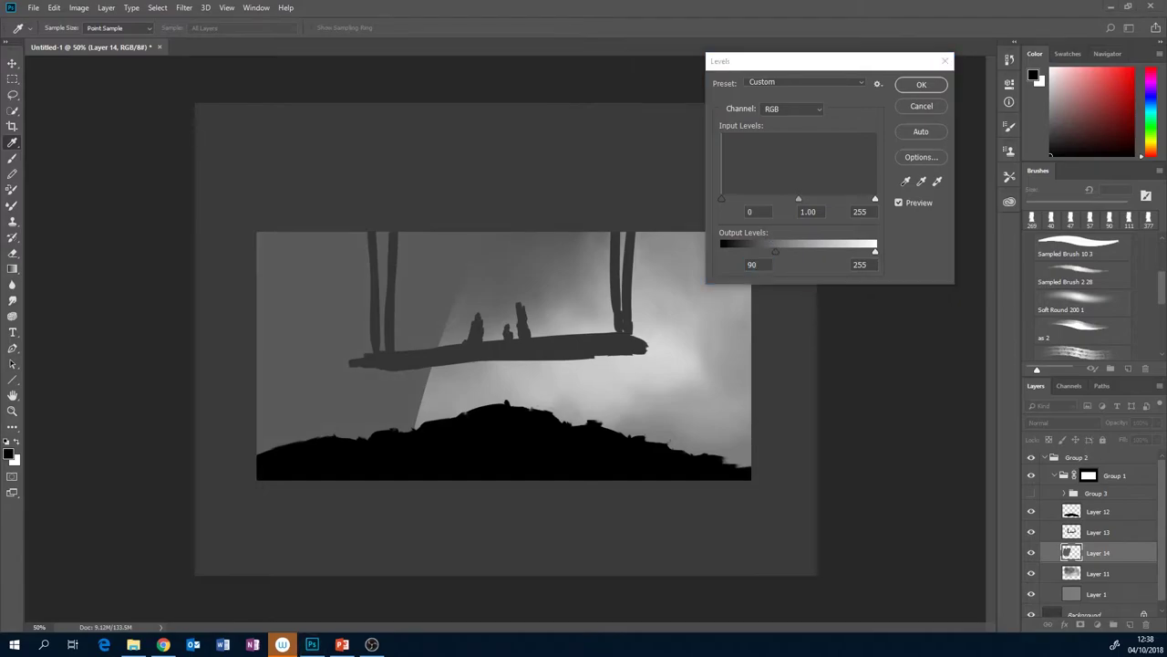
left_click(921, 84)
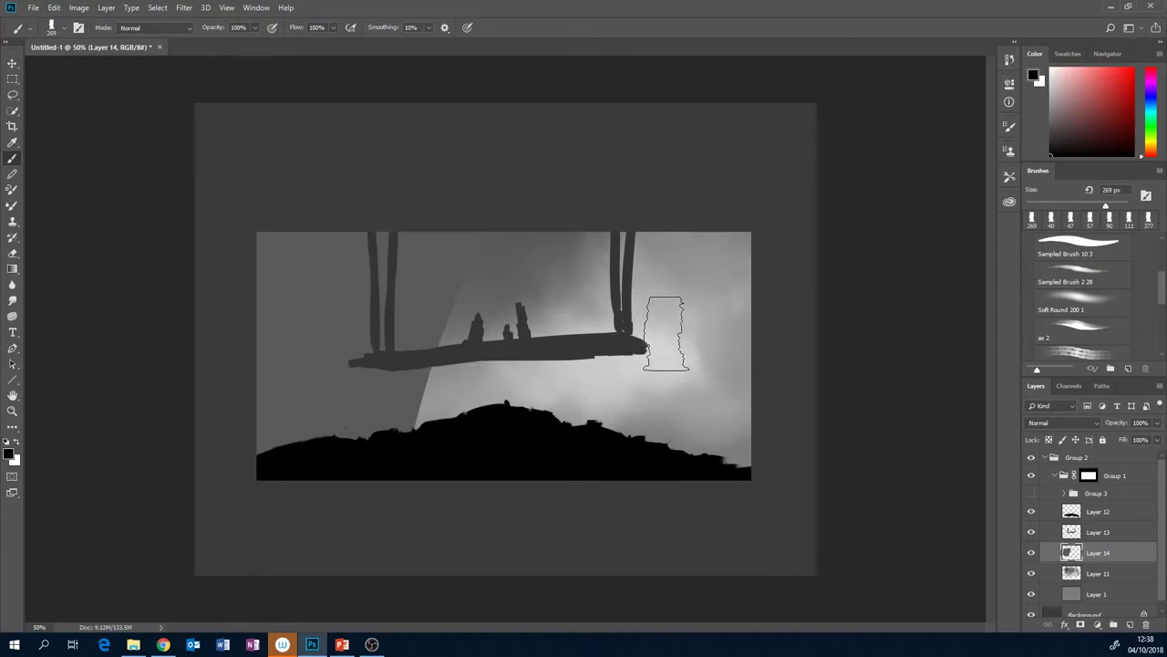
On a new layer clipped to the large curved shape, darken its upper part in two dark greys with a 600 px Soft Round brush.
left_click(1129, 623)
left_click(1138, 563, "alt")
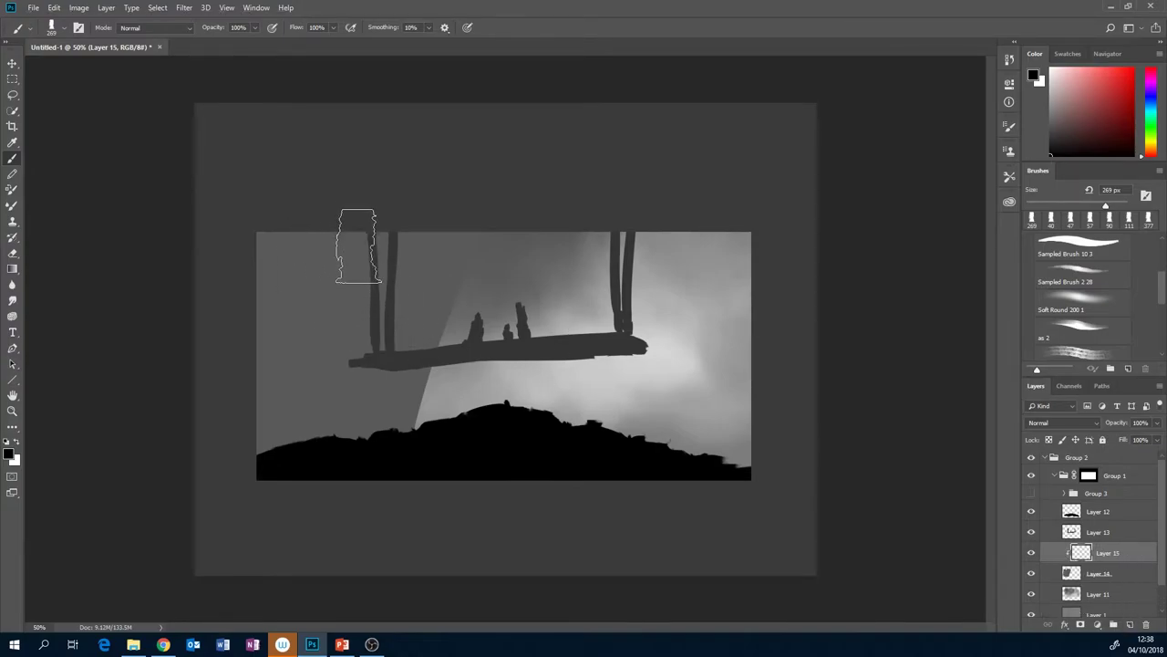
left_click(1090, 304)
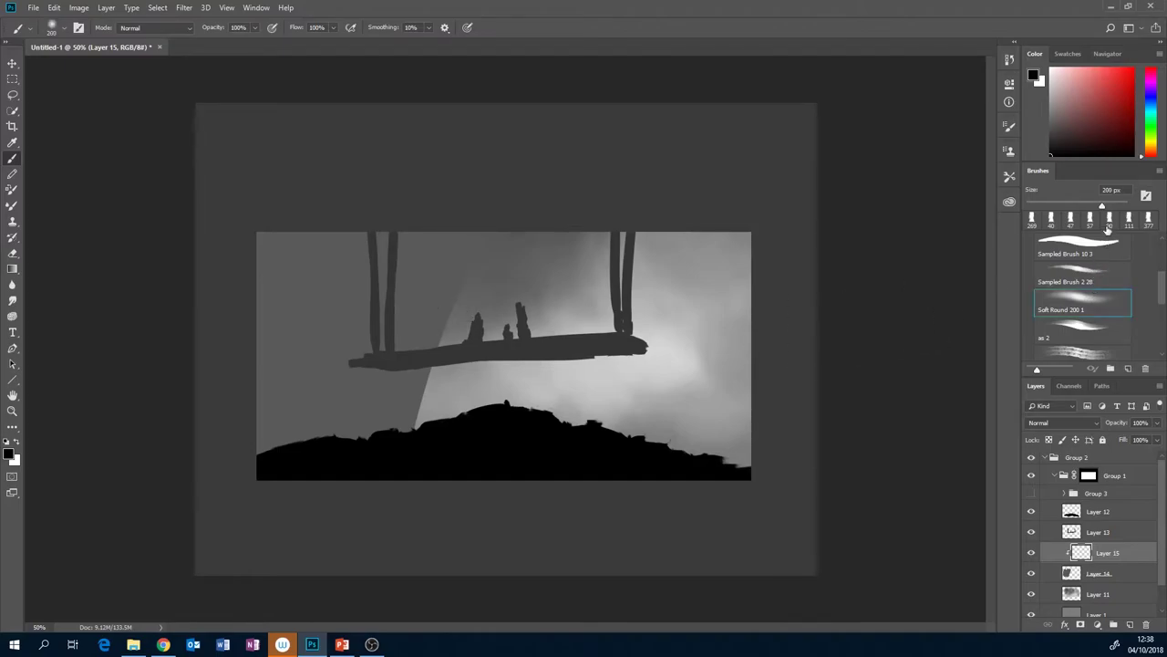
left_click(1049, 135)
key("bracketright")
key("bracketright")
key("bracketright")
key("bracketright")
key("bracketright")
mouse_move(522, 253)
left_mouse_down()
mouse_move(535, 251)
mouse_move(342, 244)
left_mouse_up()
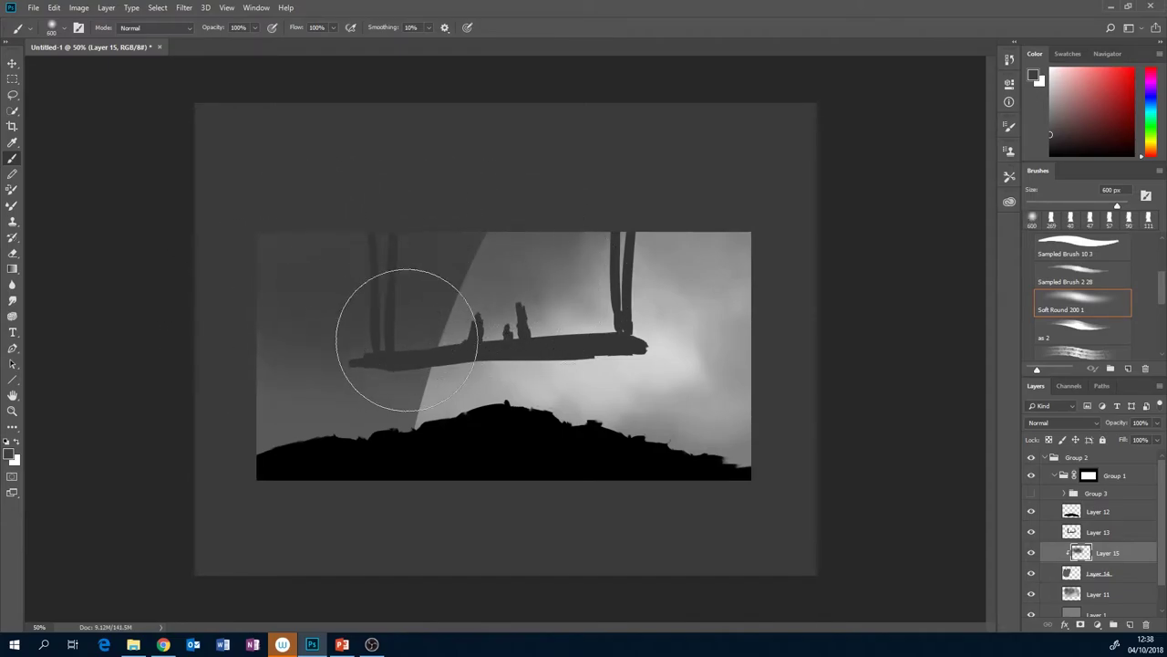
left_click(1056, 144)
mouse_move(326, 238)
left_mouse_down()
mouse_move(538, 250)
mouse_move(255, 231)
mouse_move(456, 270)
left_mouse_up()
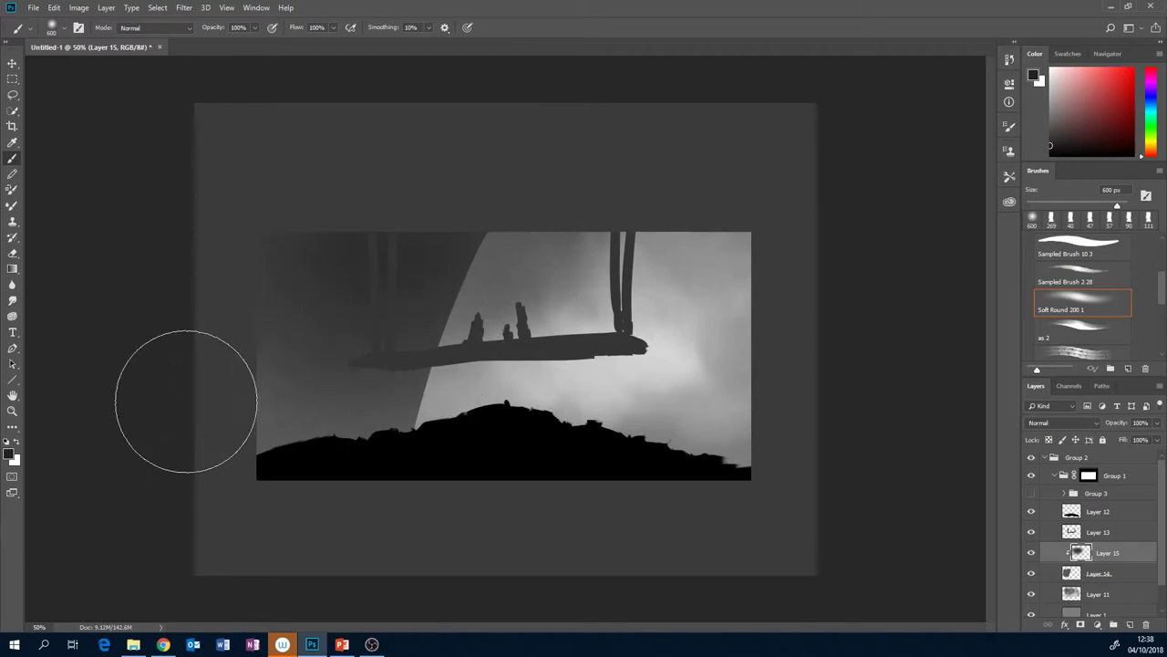
Add a new layer above the plank layer and clip it to the plank.
left_click(1120, 572)
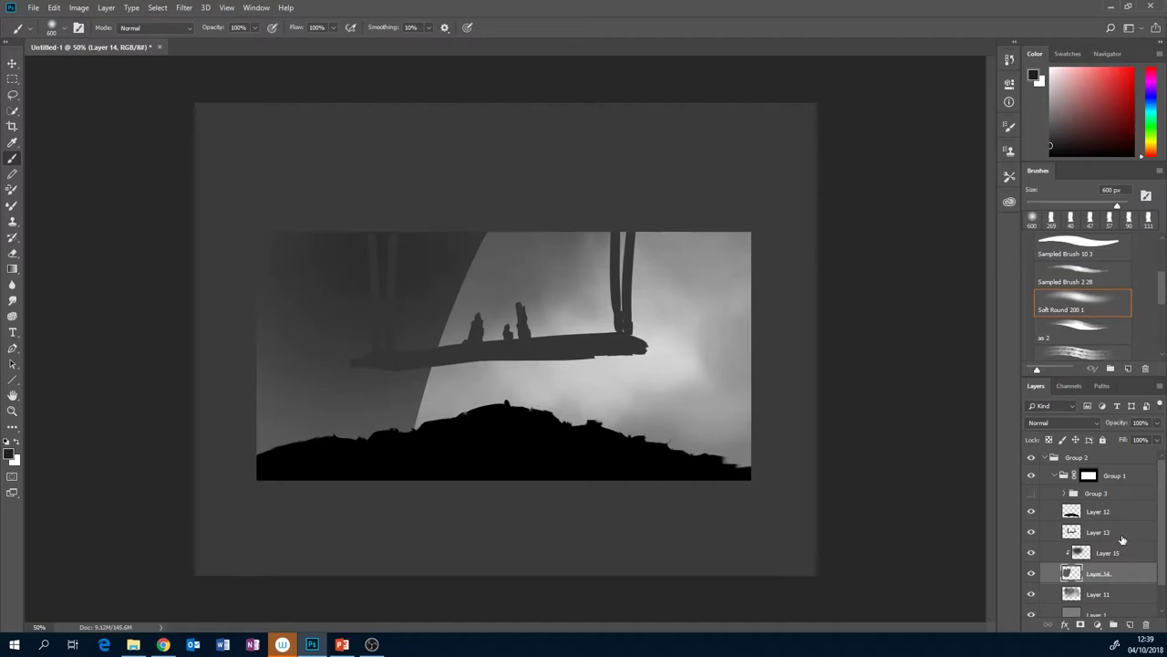
left_click(1121, 532)
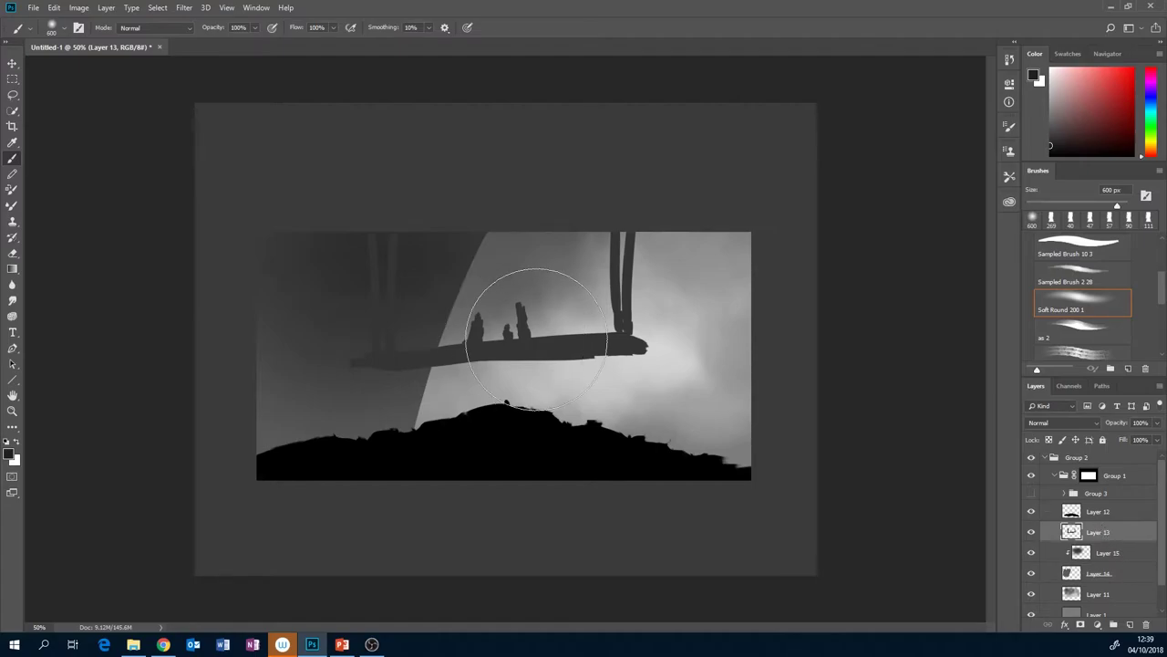
left_click(1131, 625)
key("alt+ctrl+g")
Lasso the plank's underside along its full length and add a small area near its right end to the selection.
key("l")
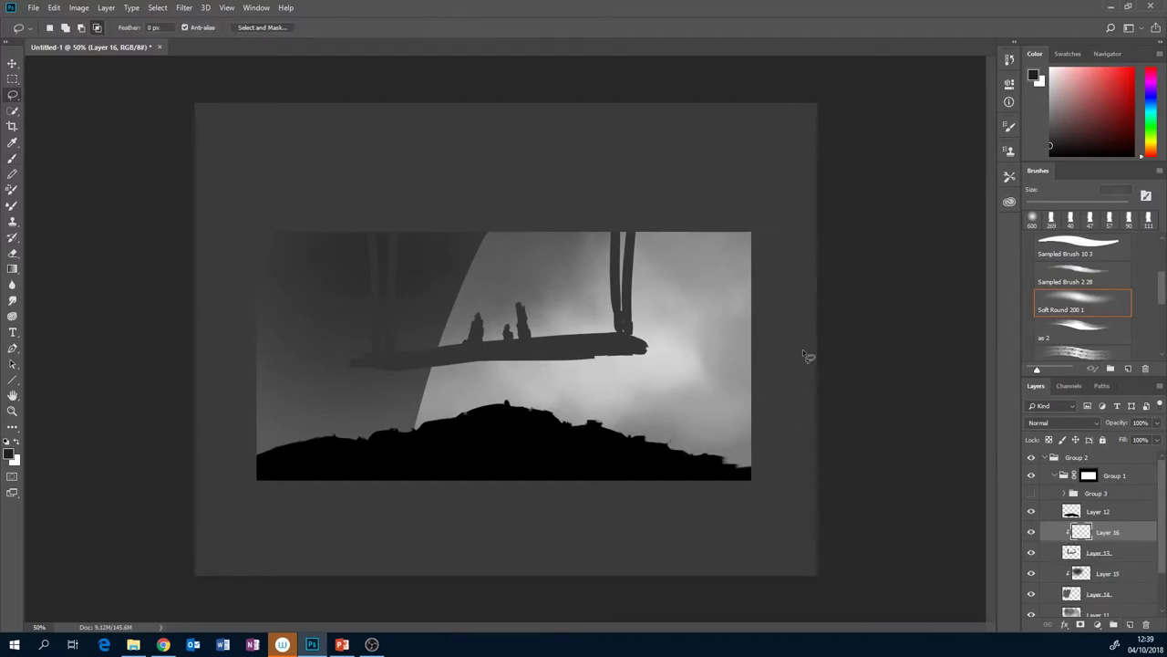
left_click(642, 348)
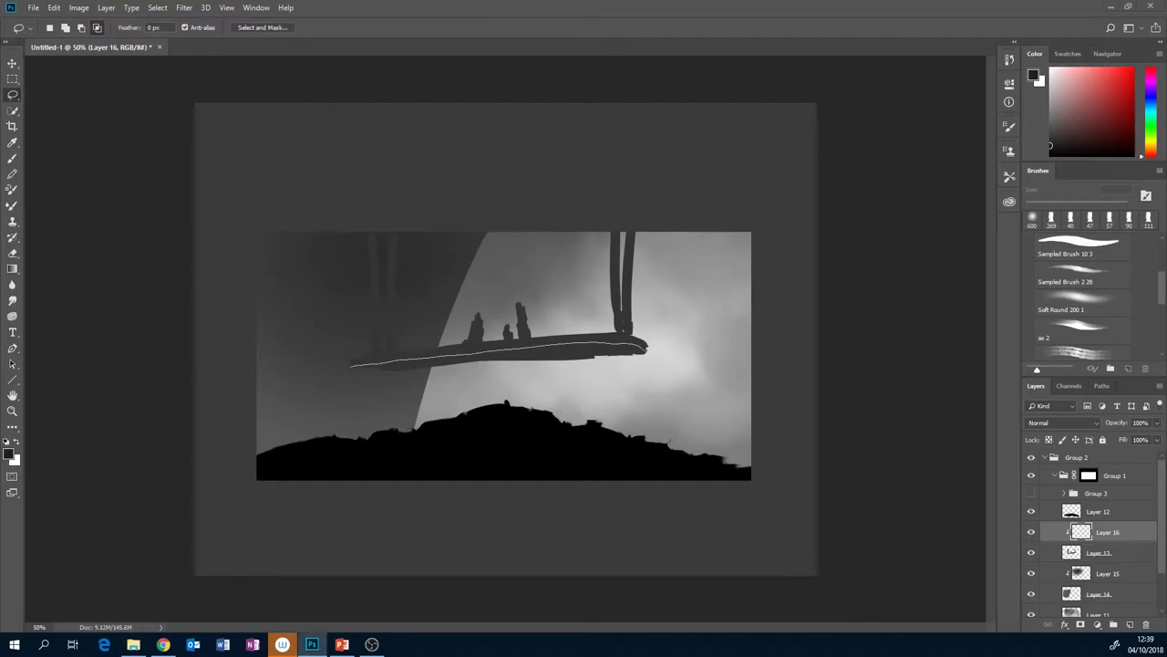
mouse_move(367, 385)
left_mouse_down()
mouse_move(467, 399)
mouse_move(670, 377)
mouse_move(651, 348)
left_mouse_up()
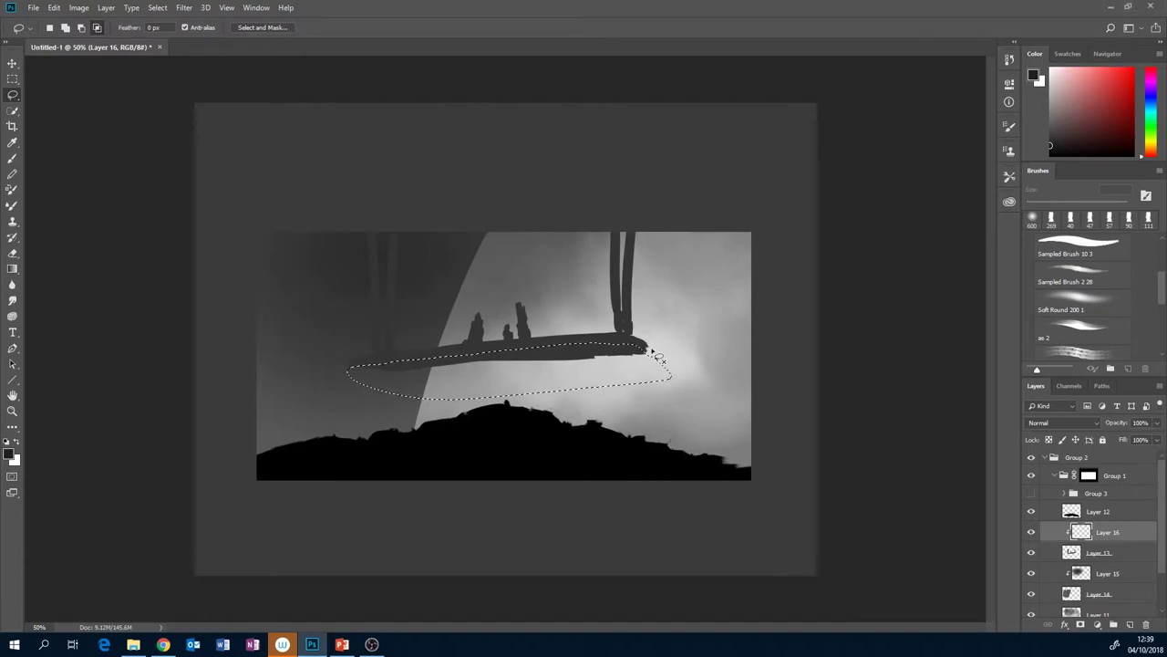
key("shift")
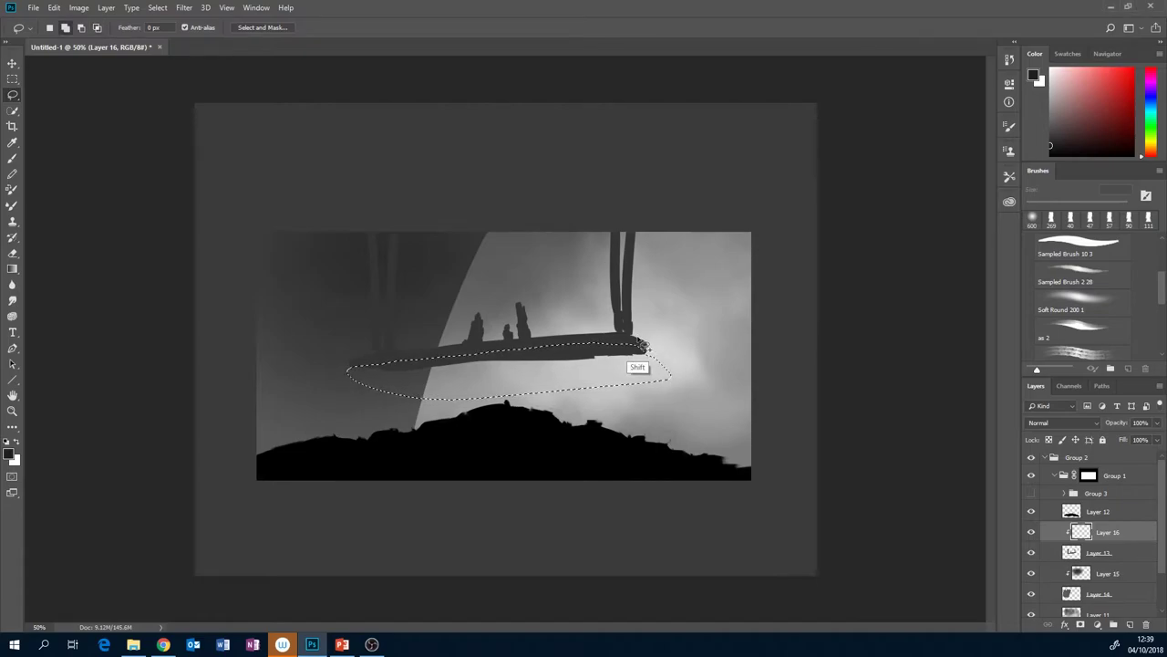
mouse_move(618, 338)
left_mouse_down()
mouse_move(592, 339)
mouse_move(642, 347)
left_mouse_up()
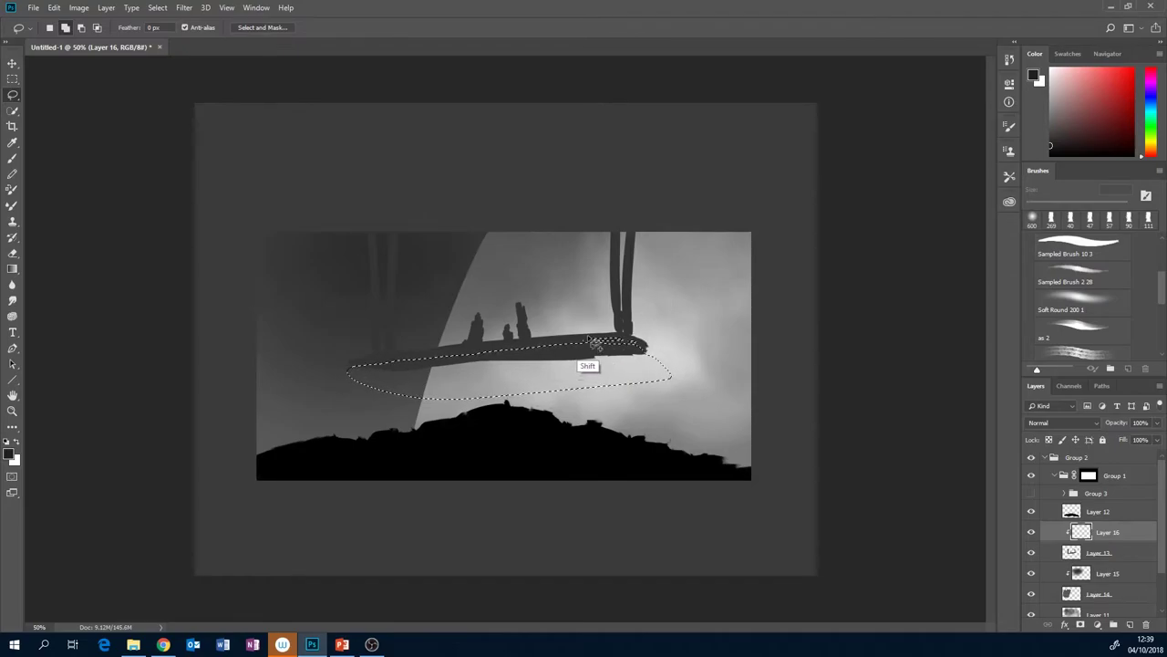
key("alt+Tab")
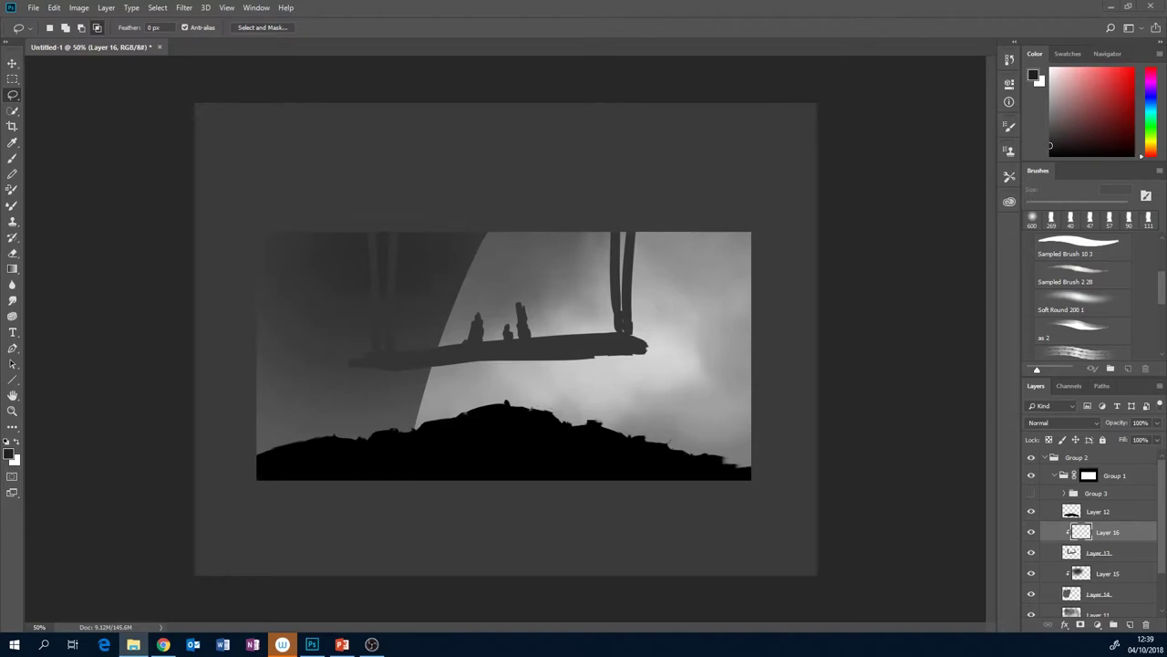
Shade the plank's selected underside towards its right end in mid grey sampled from the background, using a 200 px Soft Round brush.
key("b")
left_click(1085, 301)
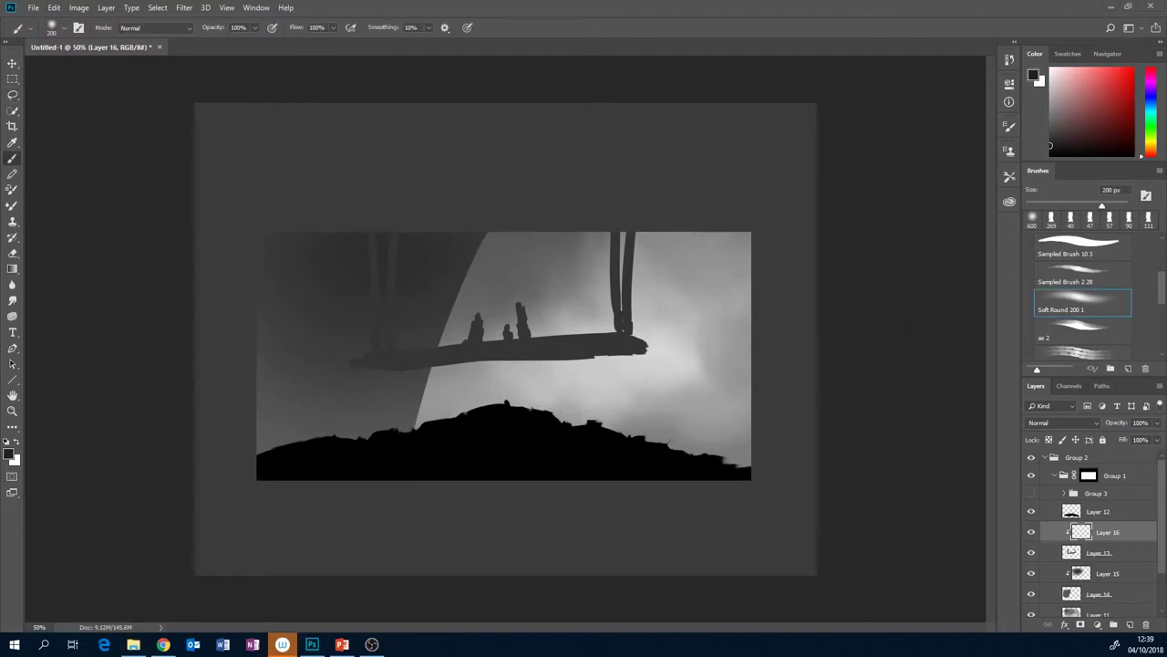
left_click(1087, 301)
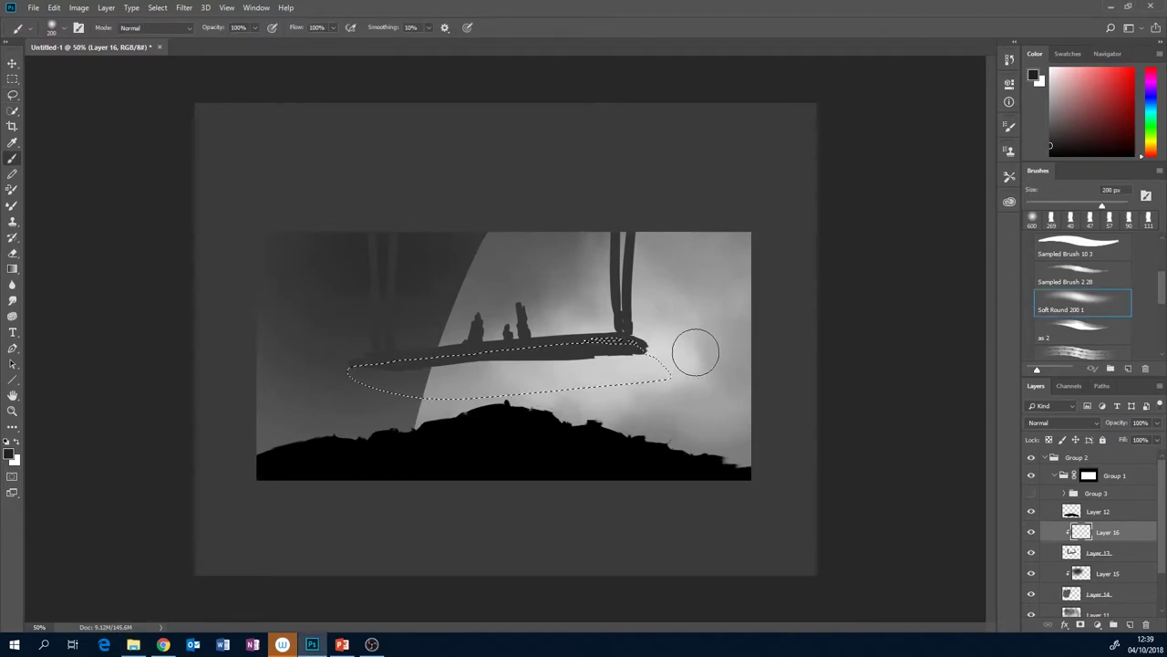
left_click(662, 418, "alt")
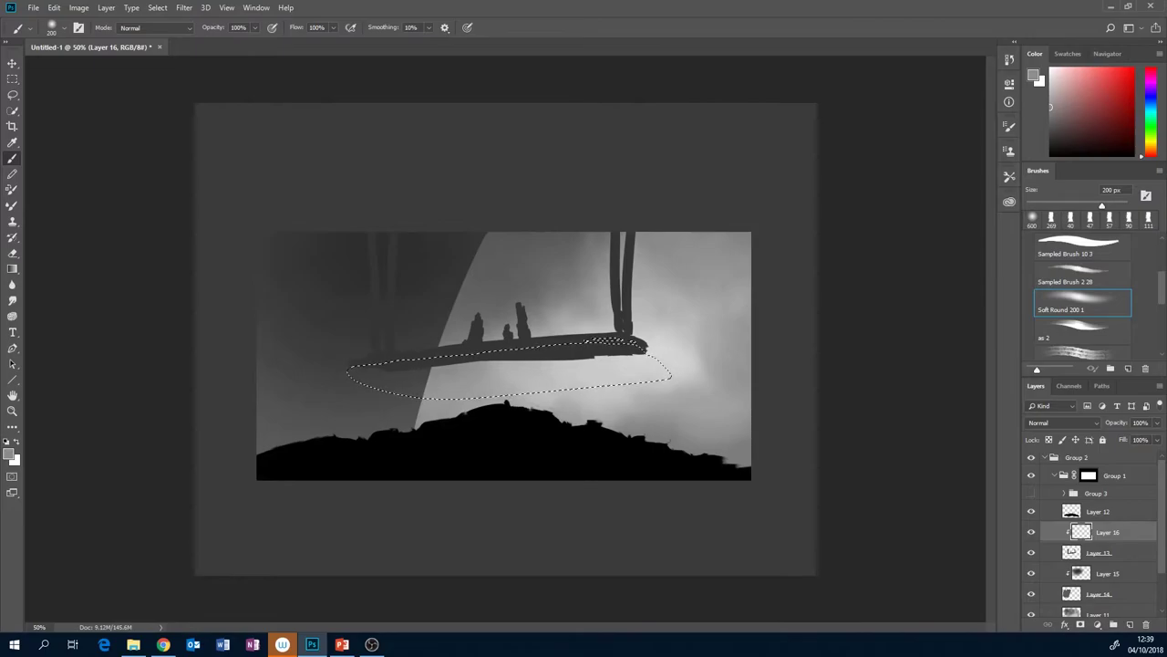
key("ctrl+d")
key("ctrl+shift+d")
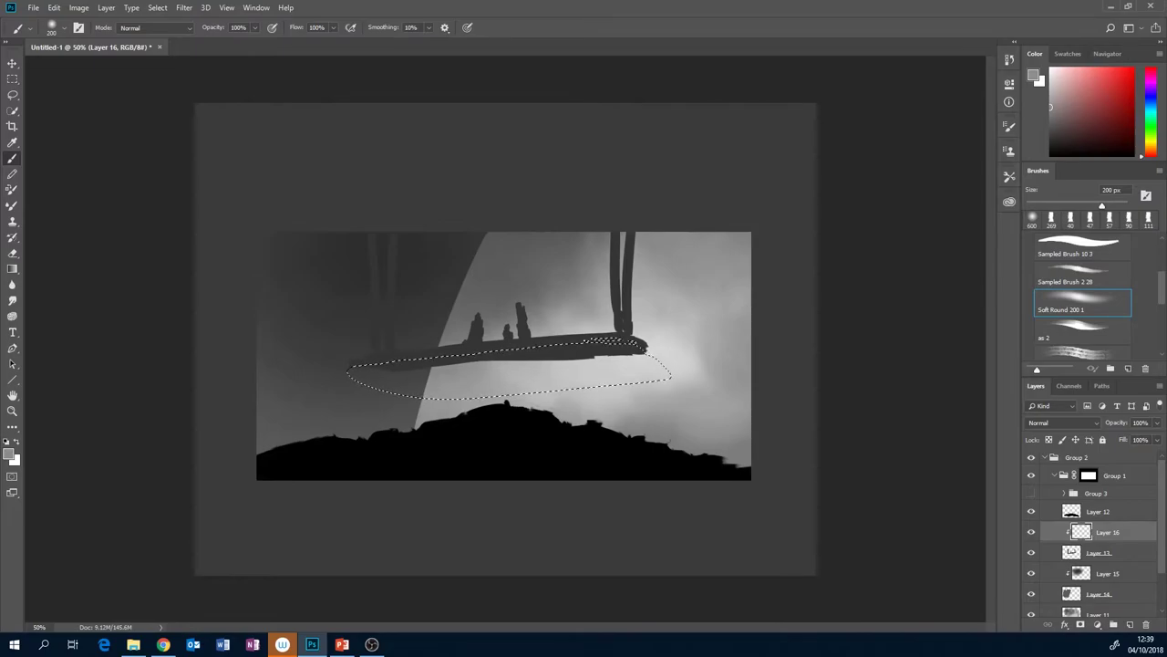
key("ctrl+d")
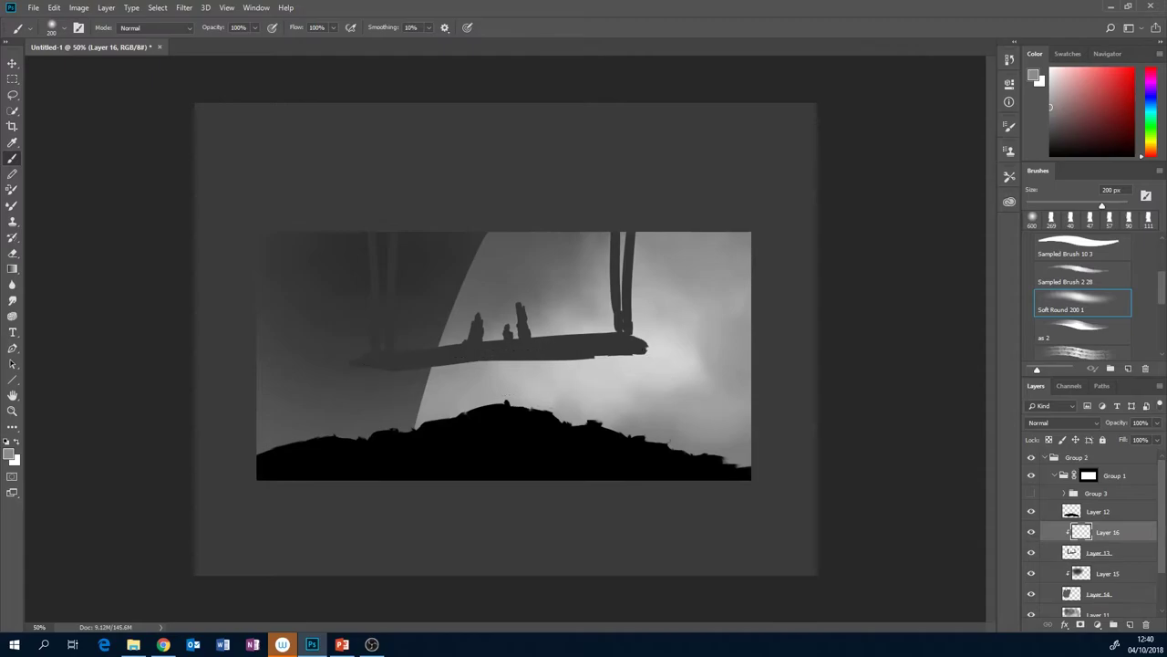
key("ctrl+shift+d")
key("ctrl+d")
mouse_move(608, 347)
left_mouse_down()
mouse_move(568, 365)
mouse_move(502, 367)
left_mouse_up()
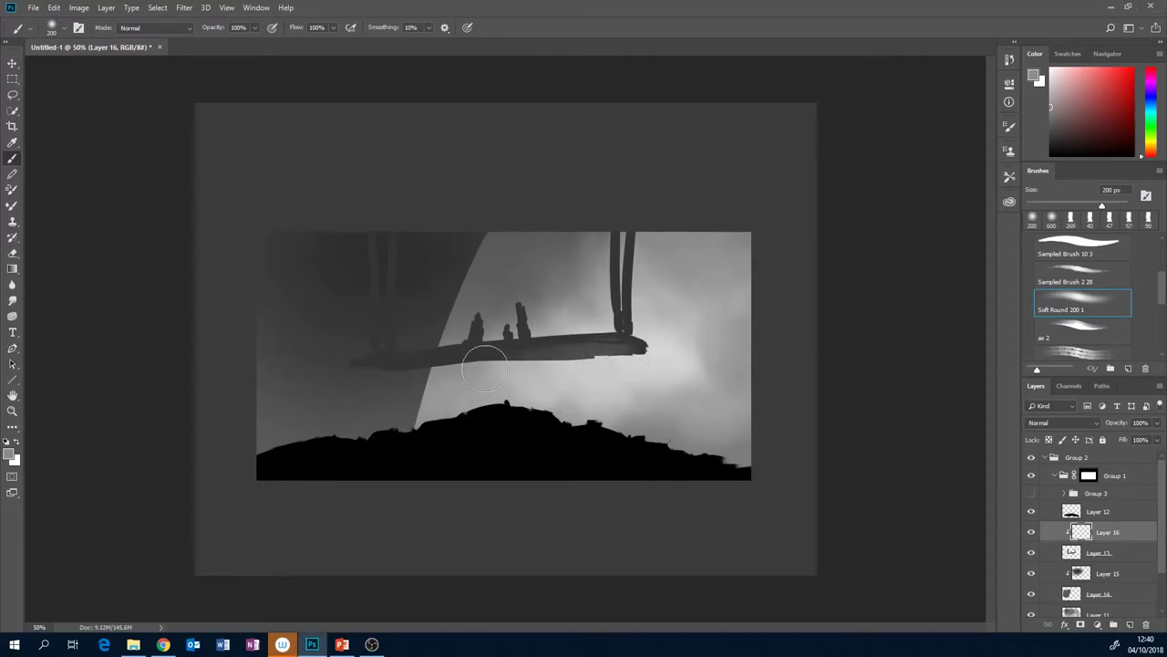
mouse_move(596, 354)
left_mouse_down()
mouse_move(533, 367)
mouse_move(648, 322)
mouse_move(607, 357)
mouse_move(578, 358)
mouse_move(605, 358)
mouse_move(544, 370)
mouse_move(700, 378)
mouse_move(540, 376)
left_mouse_up()
Paint small light grey highlights on the heads of the silhouettes with Sampled Brush 10 3 at 25 px.
left_click(1051, 90)
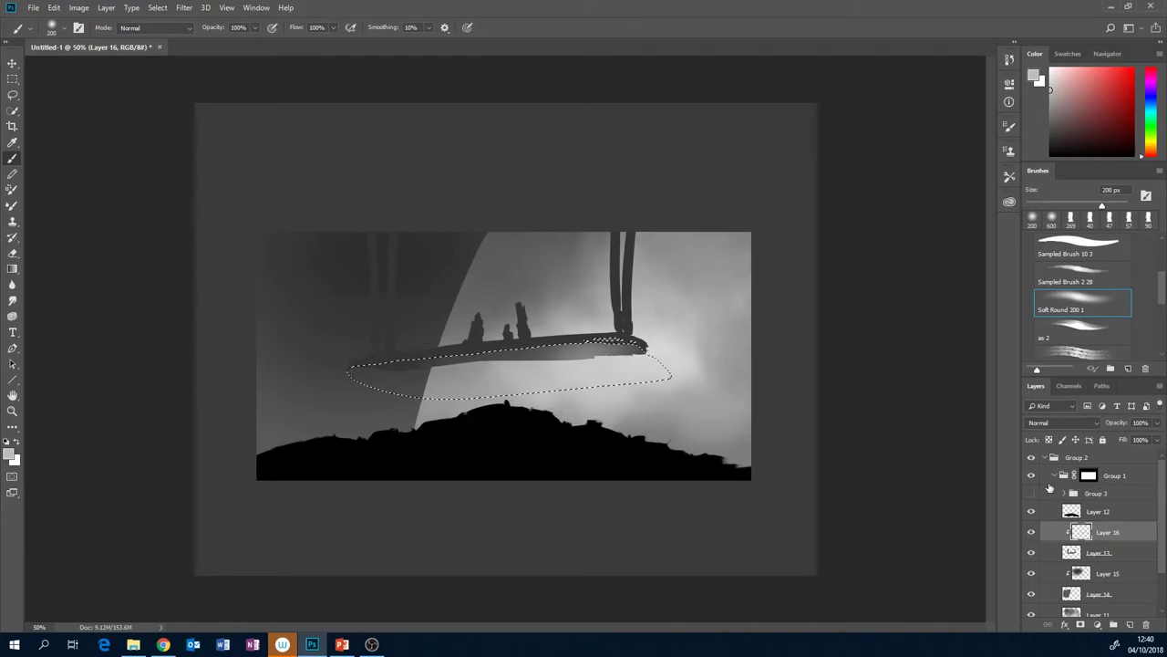
left_click(1097, 248)
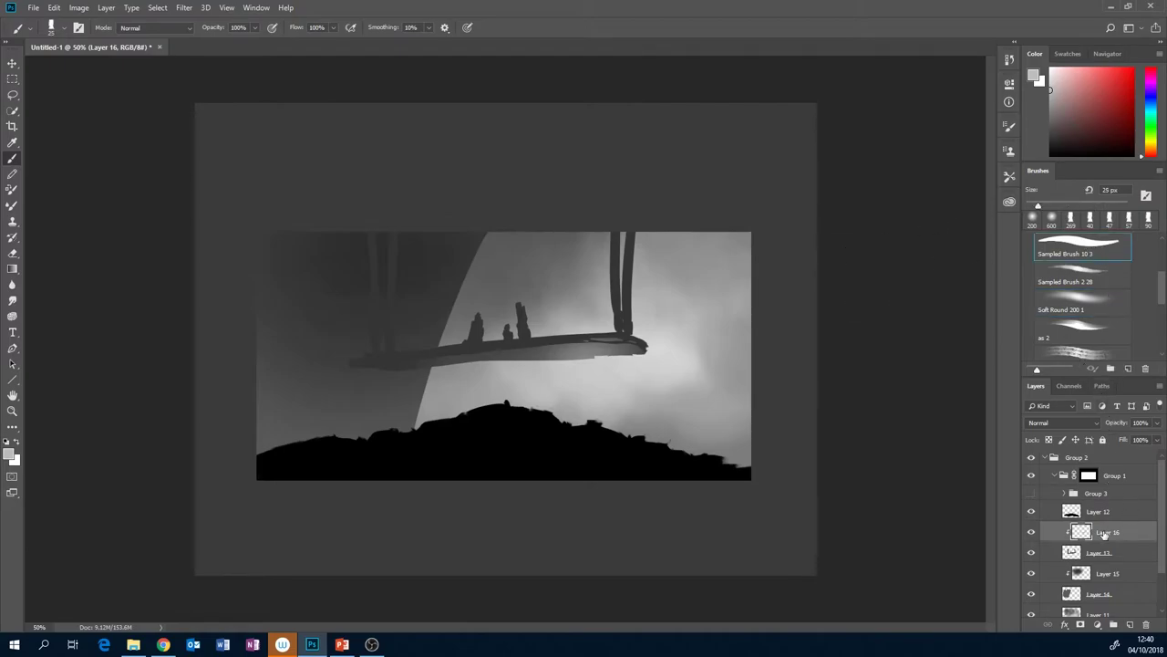
left_click(520, 288, "alt")
left_click(551, 291, "alt")
left_click_drag(521, 298, 519, 296)
left_click(134, 644)
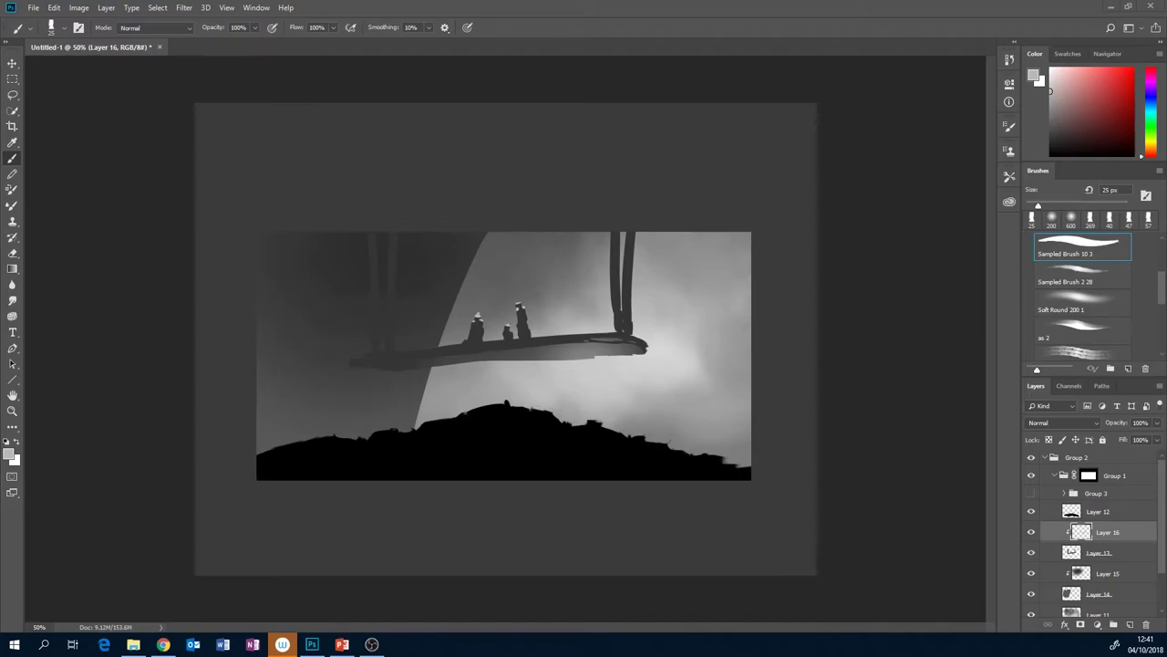
On a new layer clipped to the hill, lighten the hill's base in mid grey with a 600 px Soft Round brush.
left_click(1105, 513)
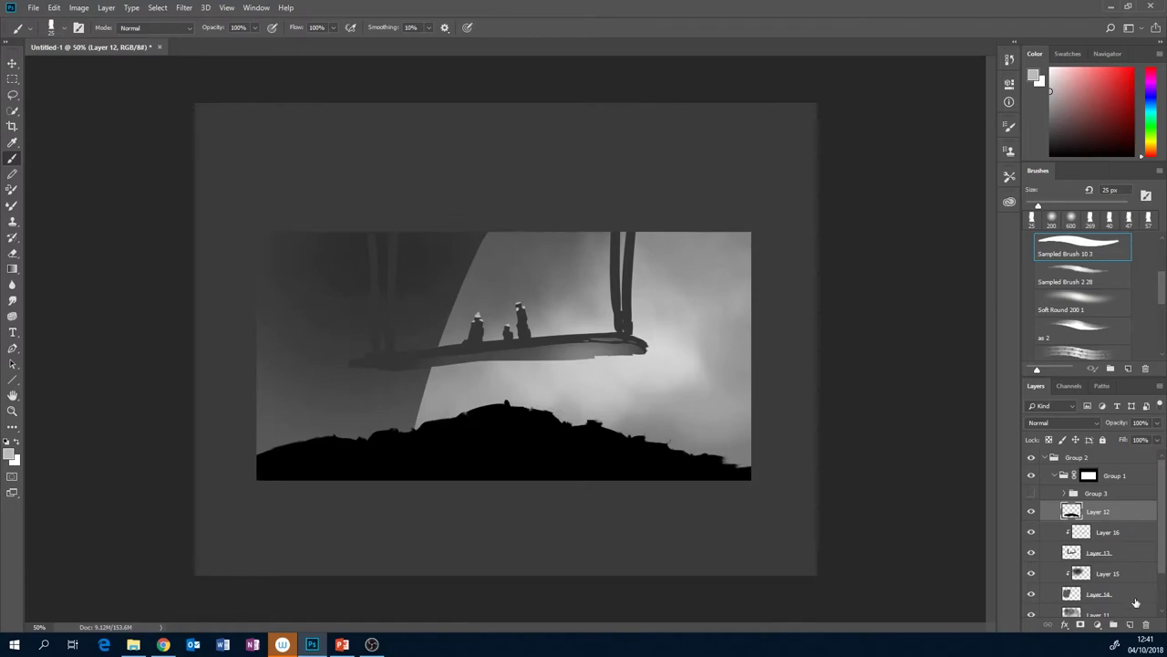
left_click(1130, 626)
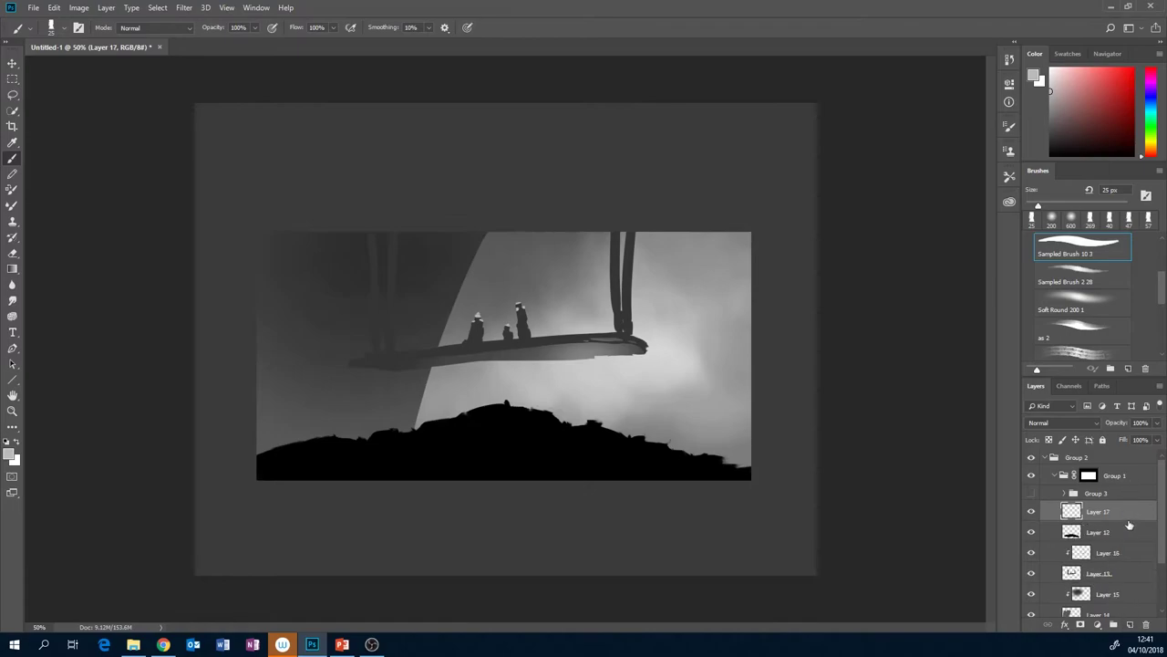
key("ctrl+alt+g")
left_click_drag(1055, 89, 1050, 102)
left_click(1071, 218)
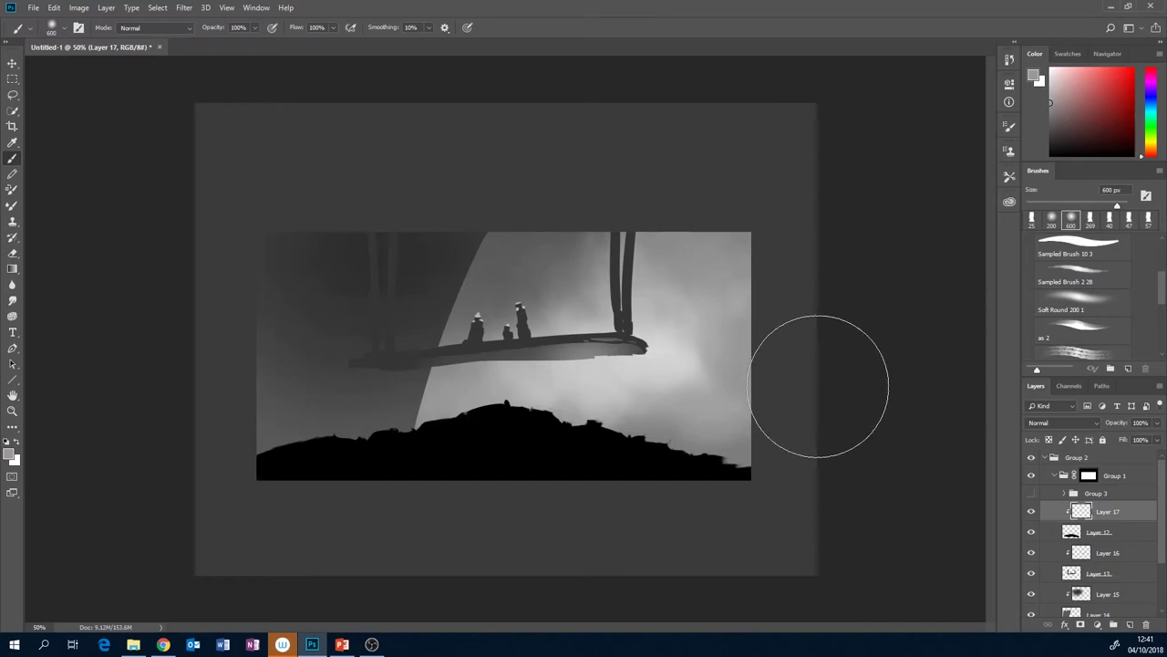
mouse_move(578, 481)
left_mouse_down()
mouse_move(249, 507)
mouse_move(691, 508)
mouse_move(592, 492)
mouse_move(806, 509)
mouse_move(206, 508)
mouse_move(332, 494)
mouse_move(867, 520)
left_mouse_up()
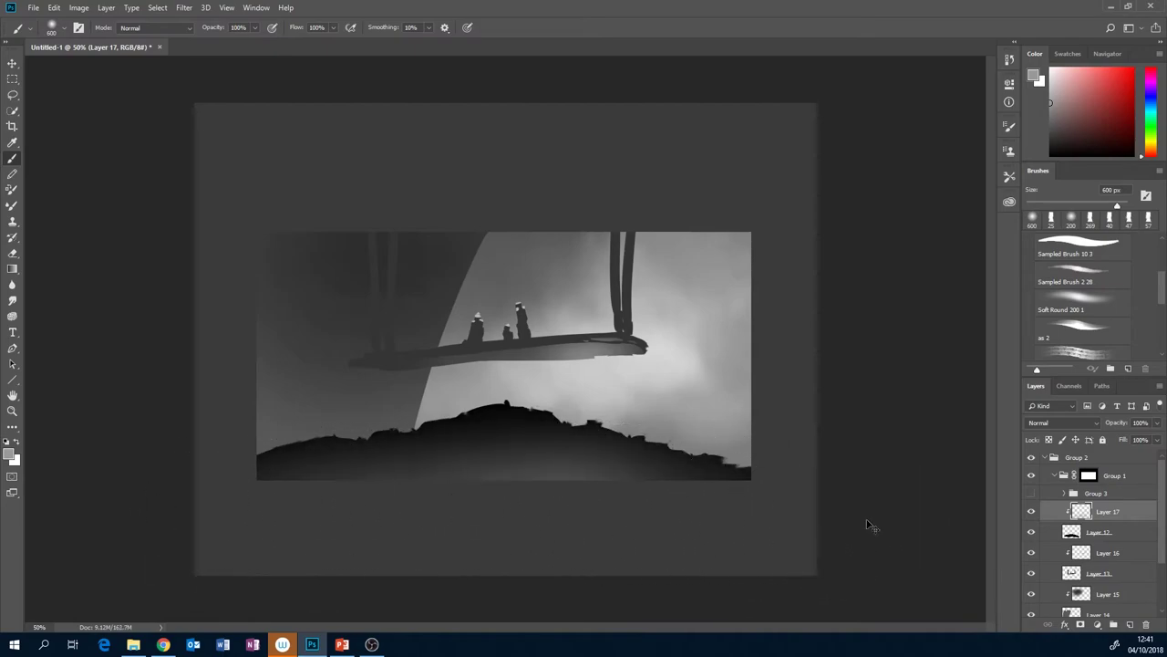
Darken the light gradient on the hill's base by lowering the output white level in Levels.
key("ctrl+l")
left_click_drag(875, 244, 812, 250)
left_click(921, 85)
key("b")
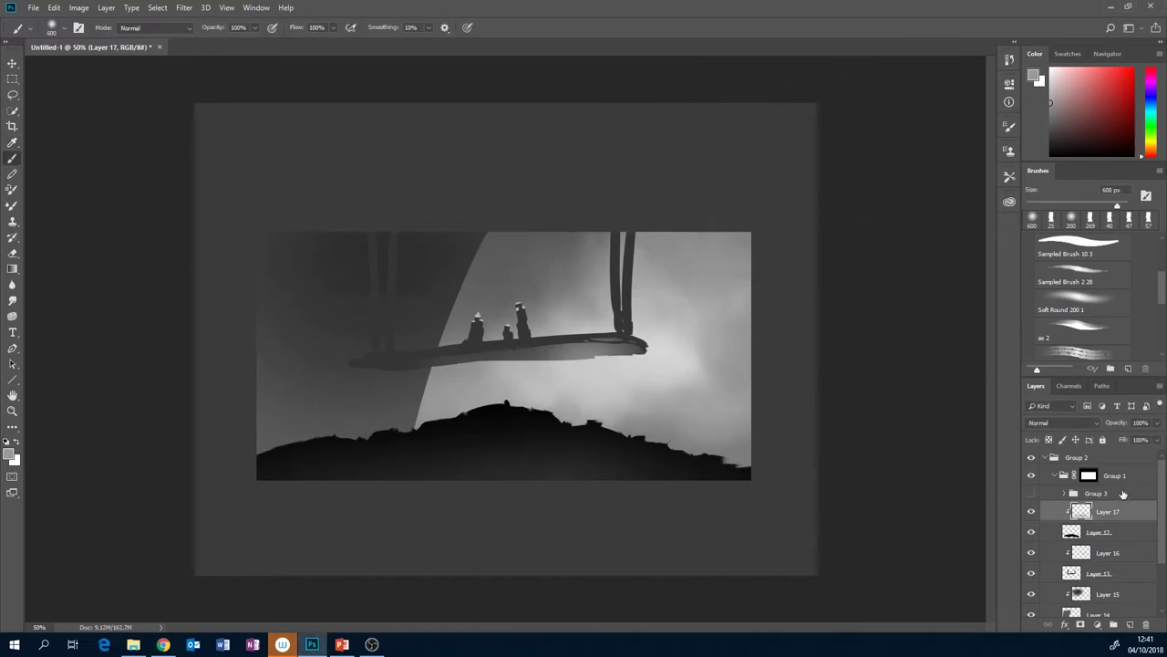
On a new clipped layer directly above the hill, paint dark grey rocks on its right slope with Sampled Brush 10 3 at 60 px and shade them near-black.
left_click(1133, 535)
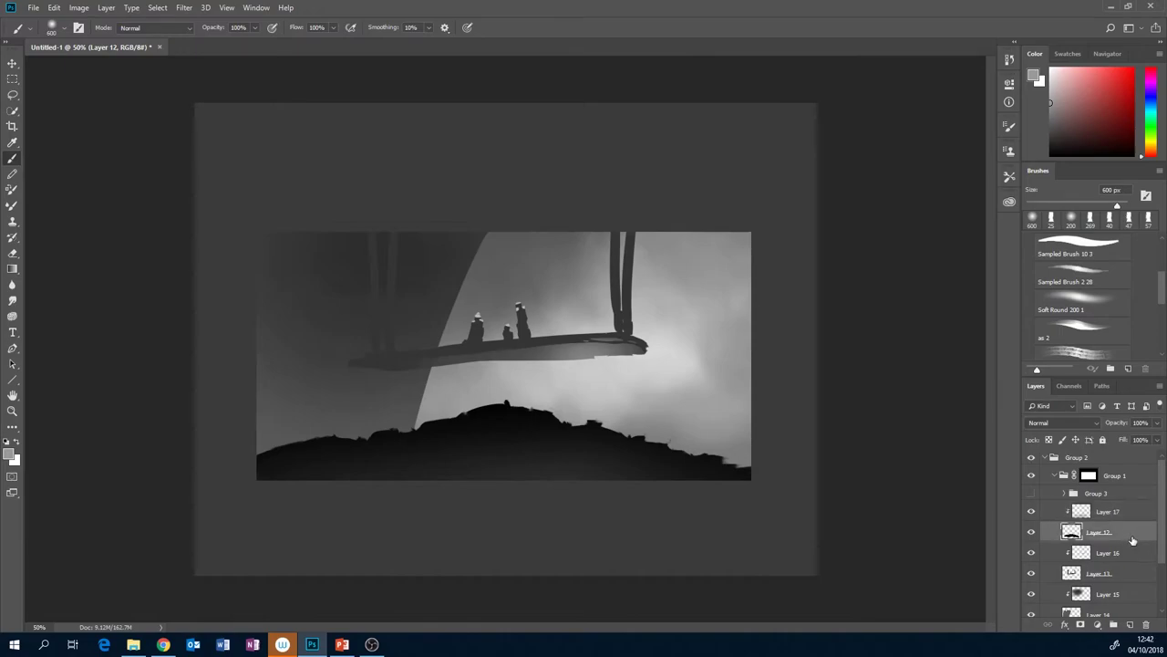
left_click(1132, 625)
left_click(1088, 248)
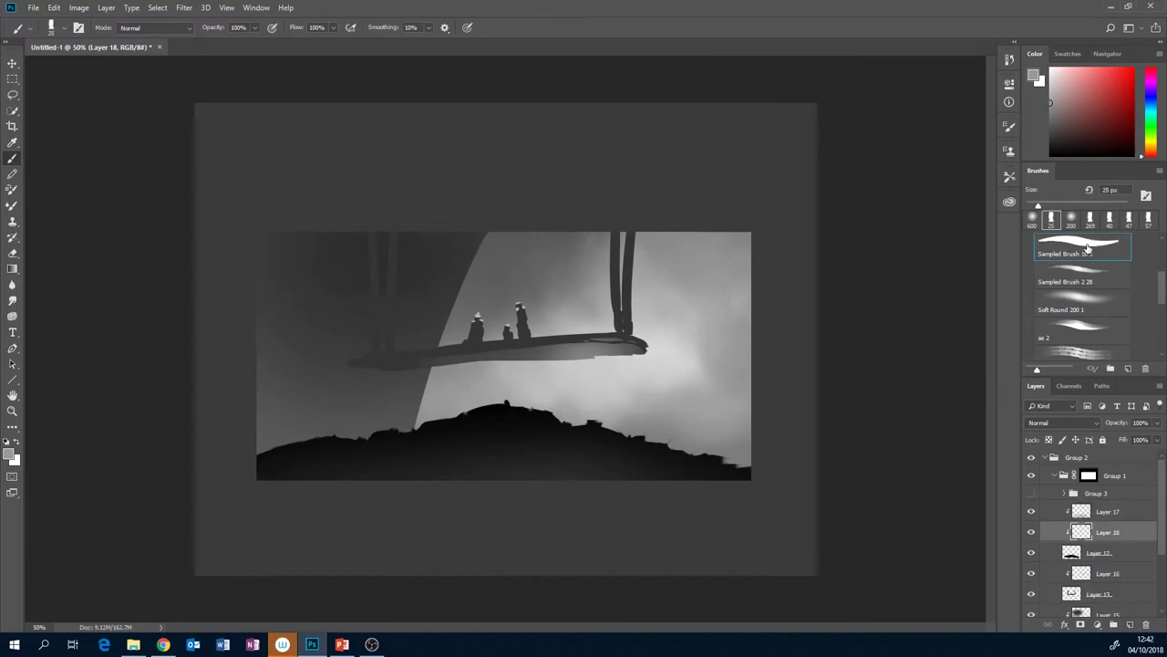
key("bracketright")
key("bracketright")
key("bracketright")
key("bracketright")
left_click(535, 418, "alt")
left_click(1051, 140)
mouse_move(618, 462)
left_mouse_down()
mouse_move(629, 463)
mouse_move(586, 464)
left_mouse_up()
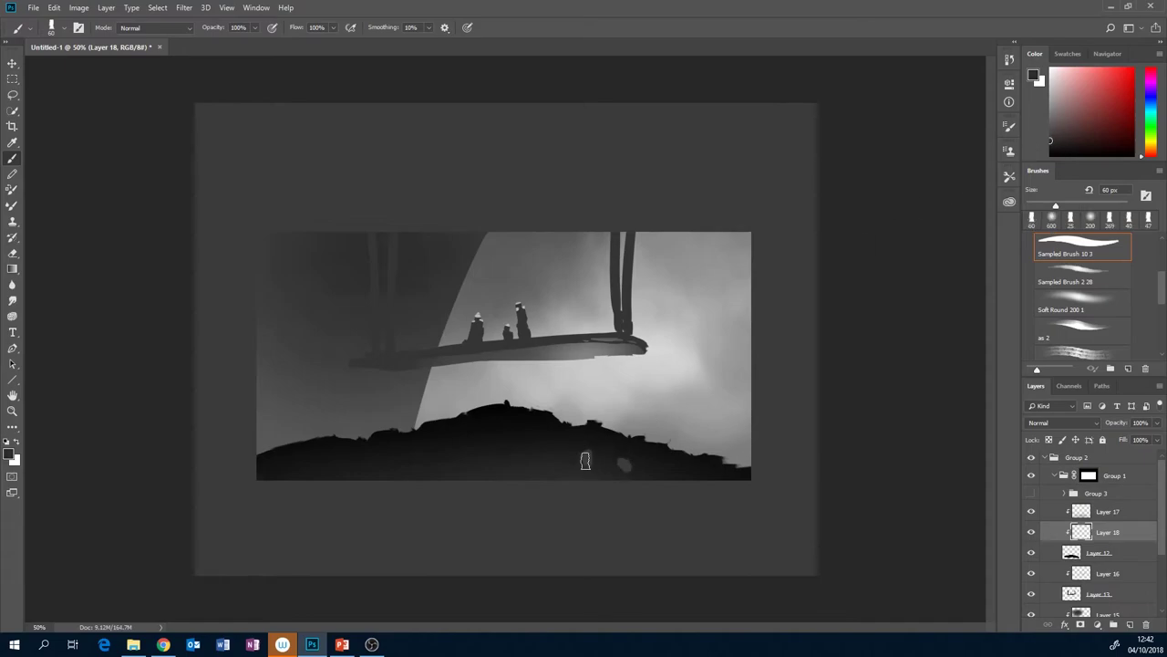
left_click(604, 449)
left_click(585, 435)
left_click_drag(564, 441, 611, 466)
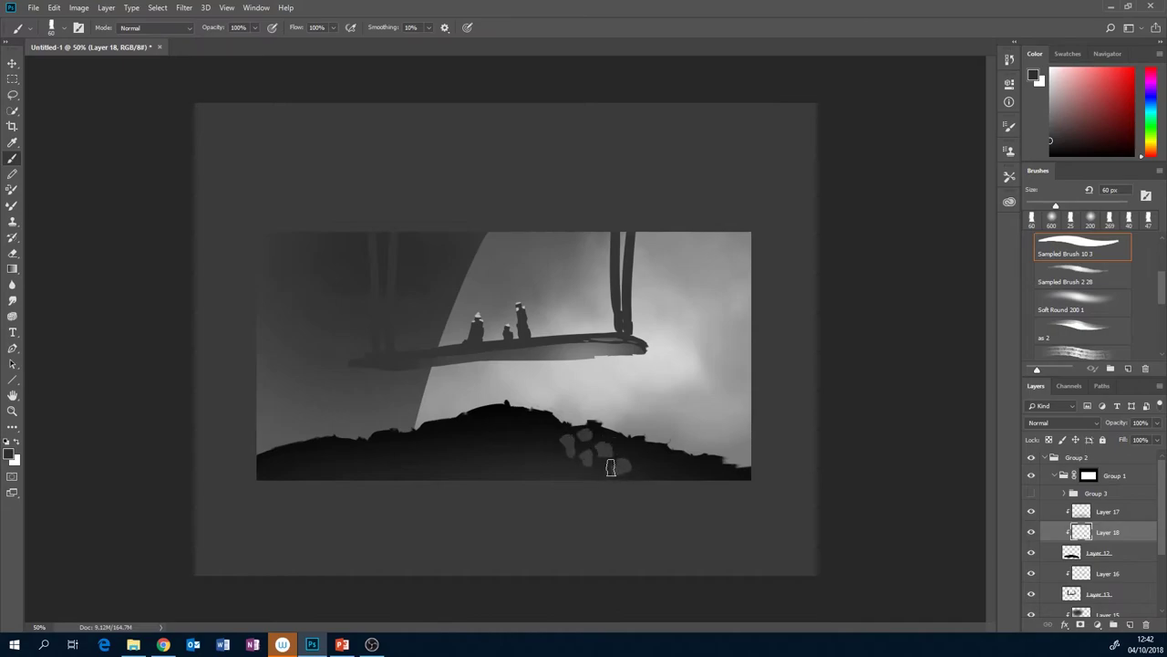
left_click(656, 463)
left_click(643, 465)
left_click(599, 431, "alt")
left_click_drag(592, 432, 586, 435)
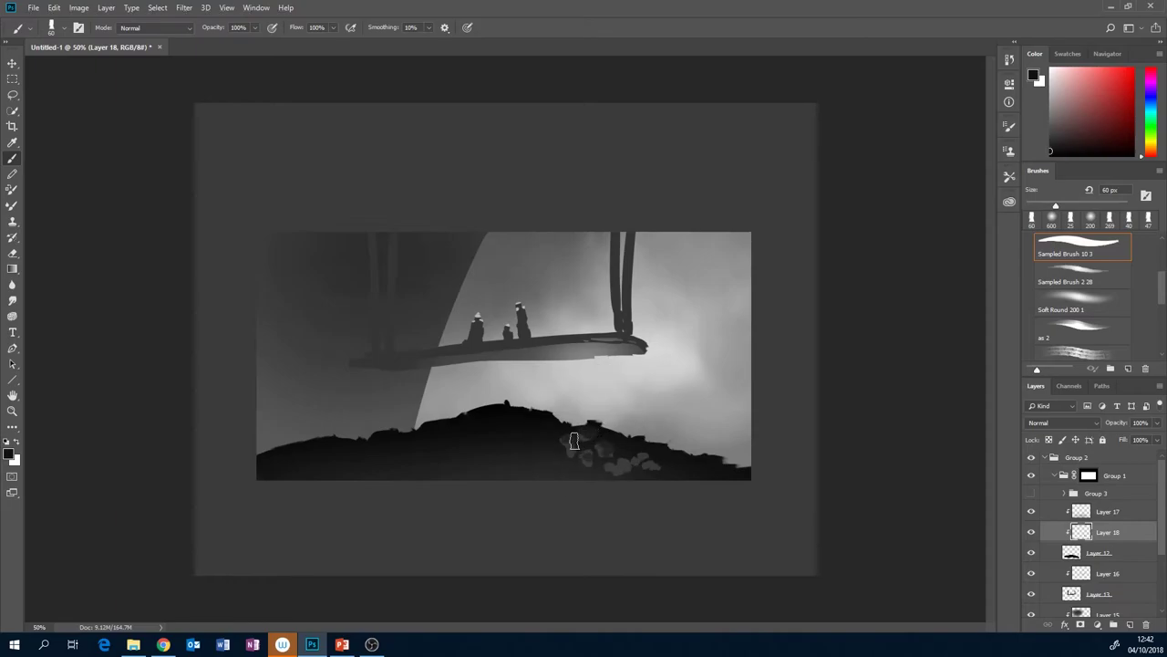
key("alt+Tab")
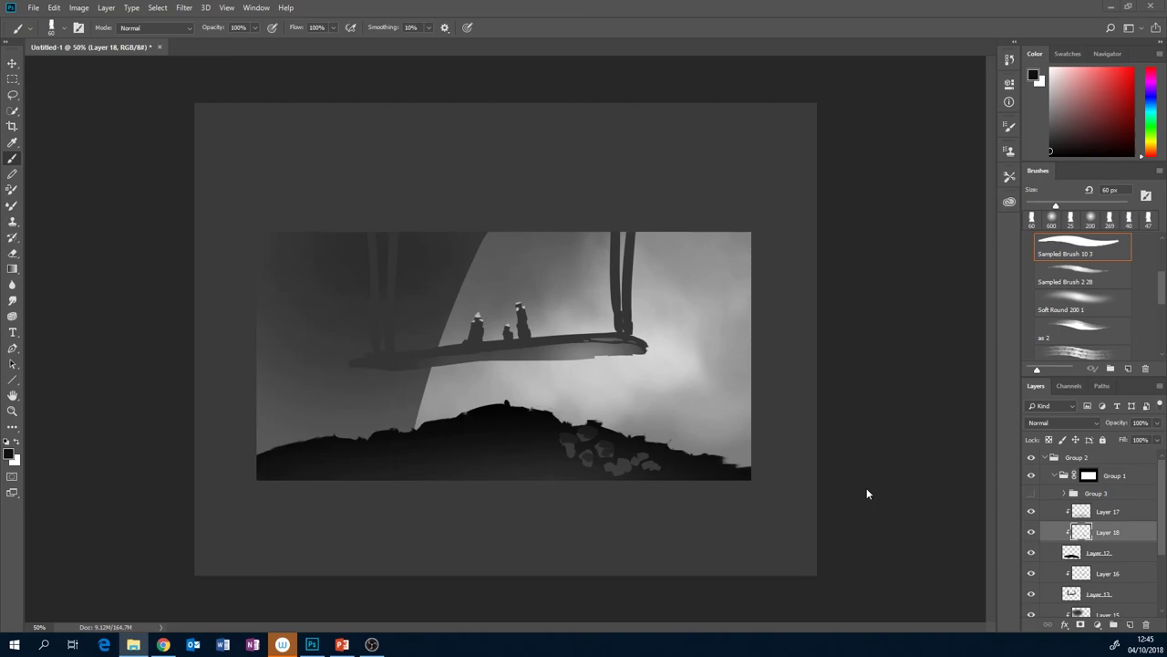
left_click(371, 644)
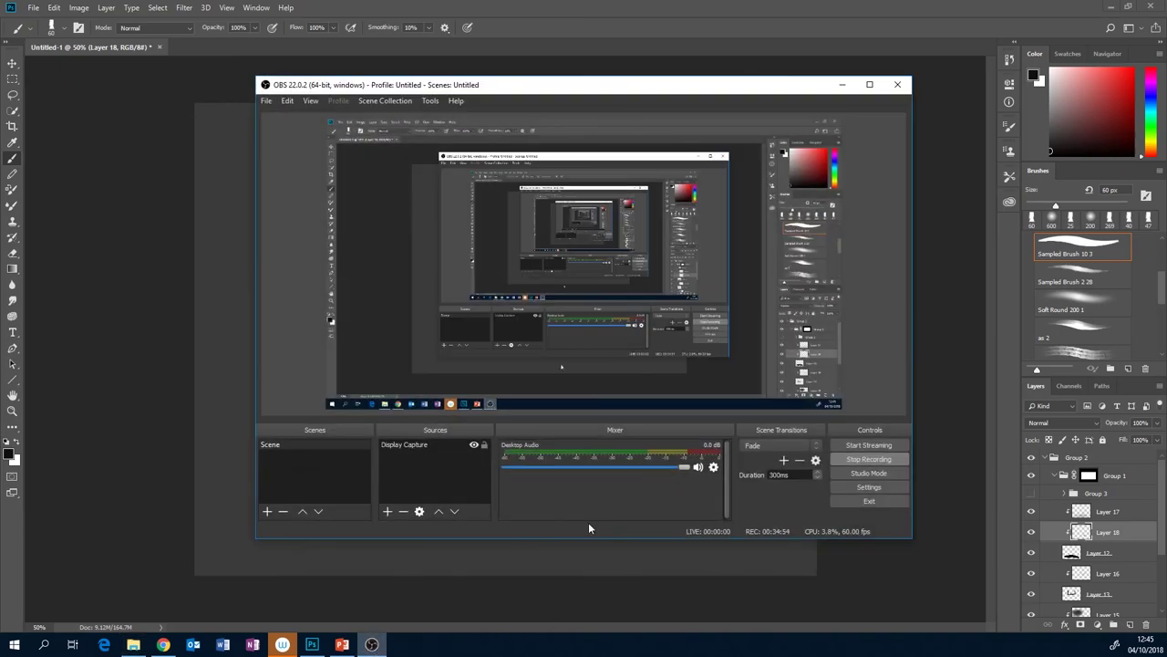